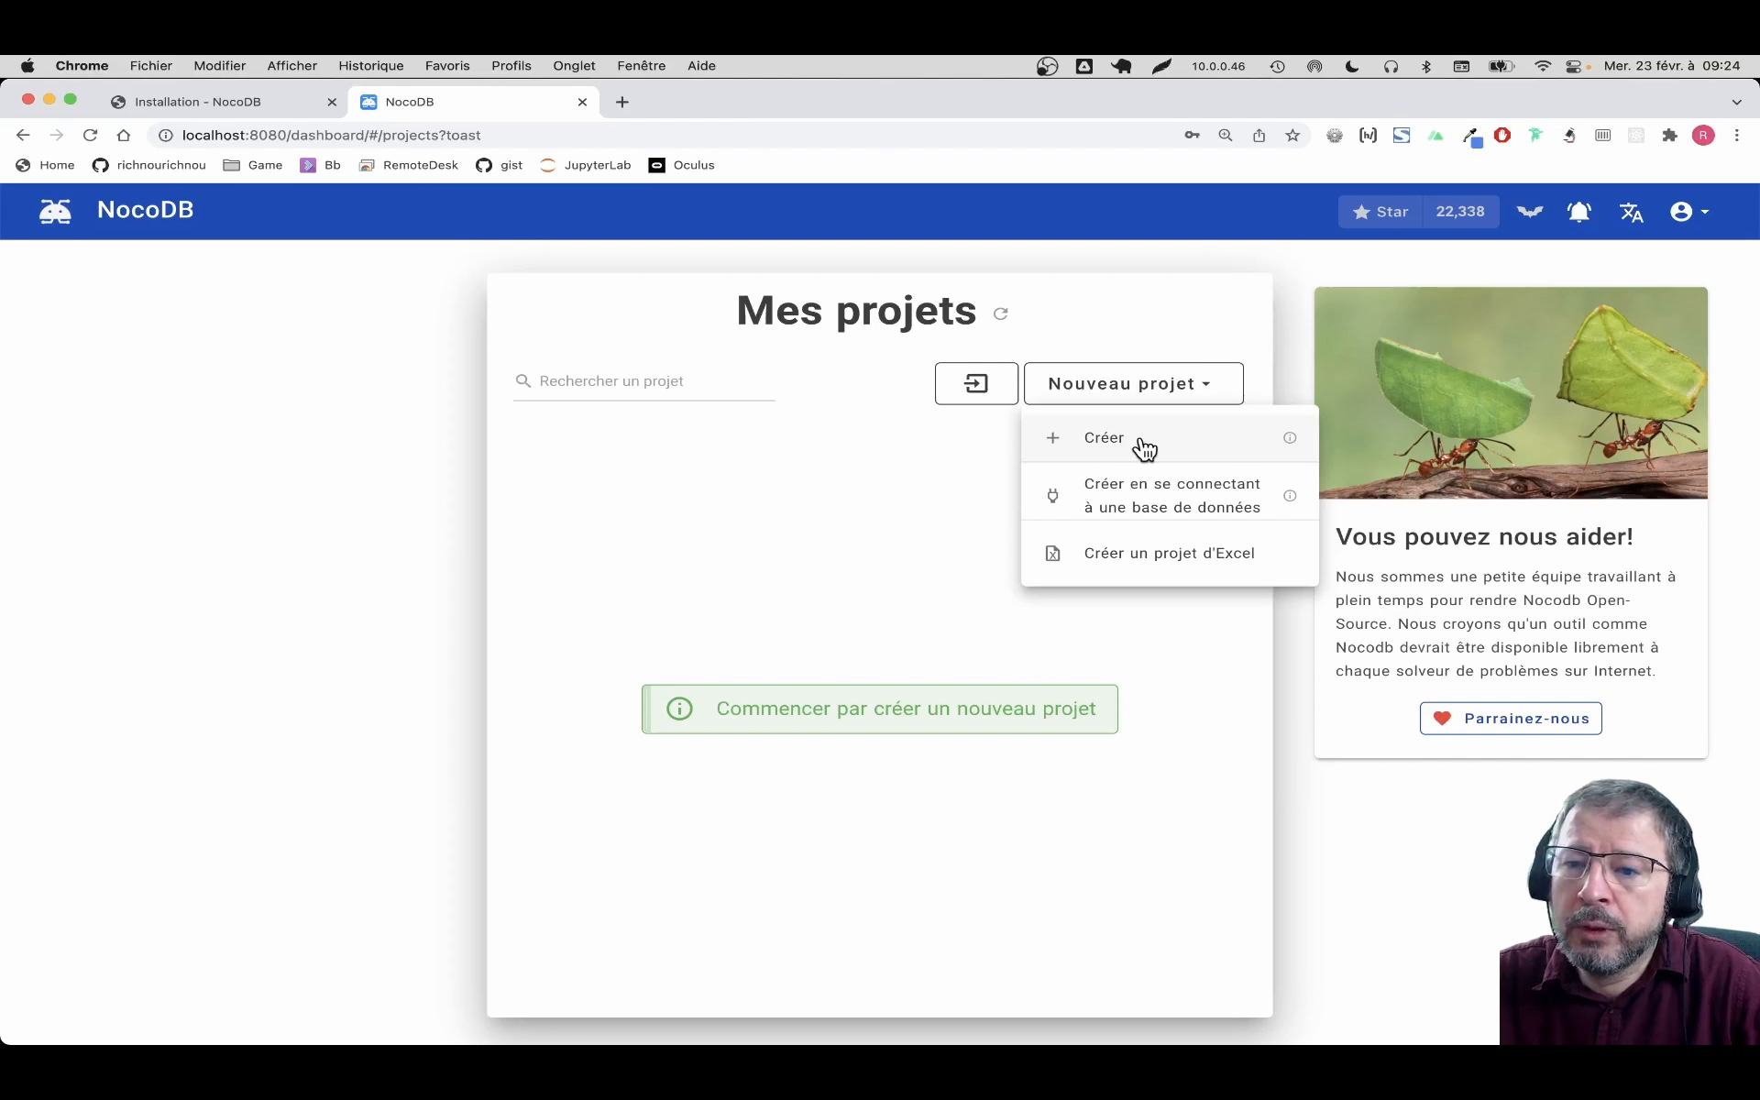
Create a REST API project named 'Test' and dismiss the confetti overlay
click(1142, 444)
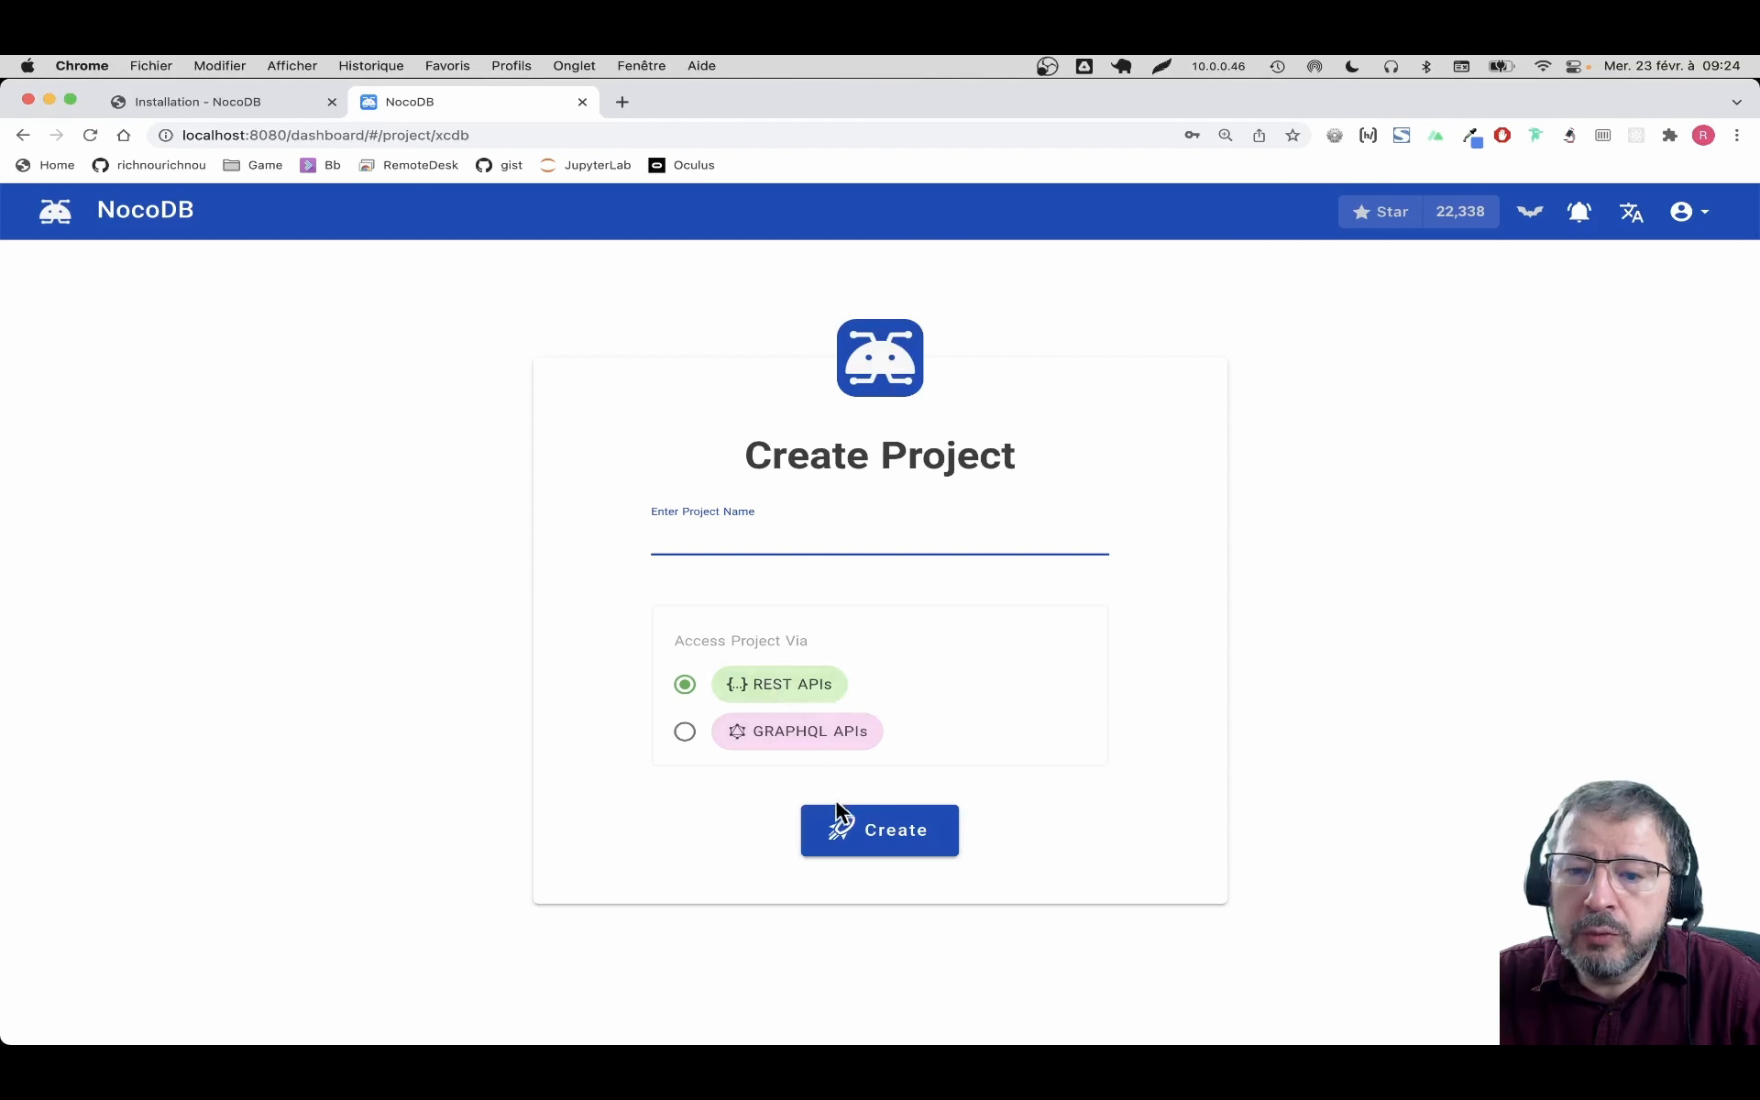
text(Test)
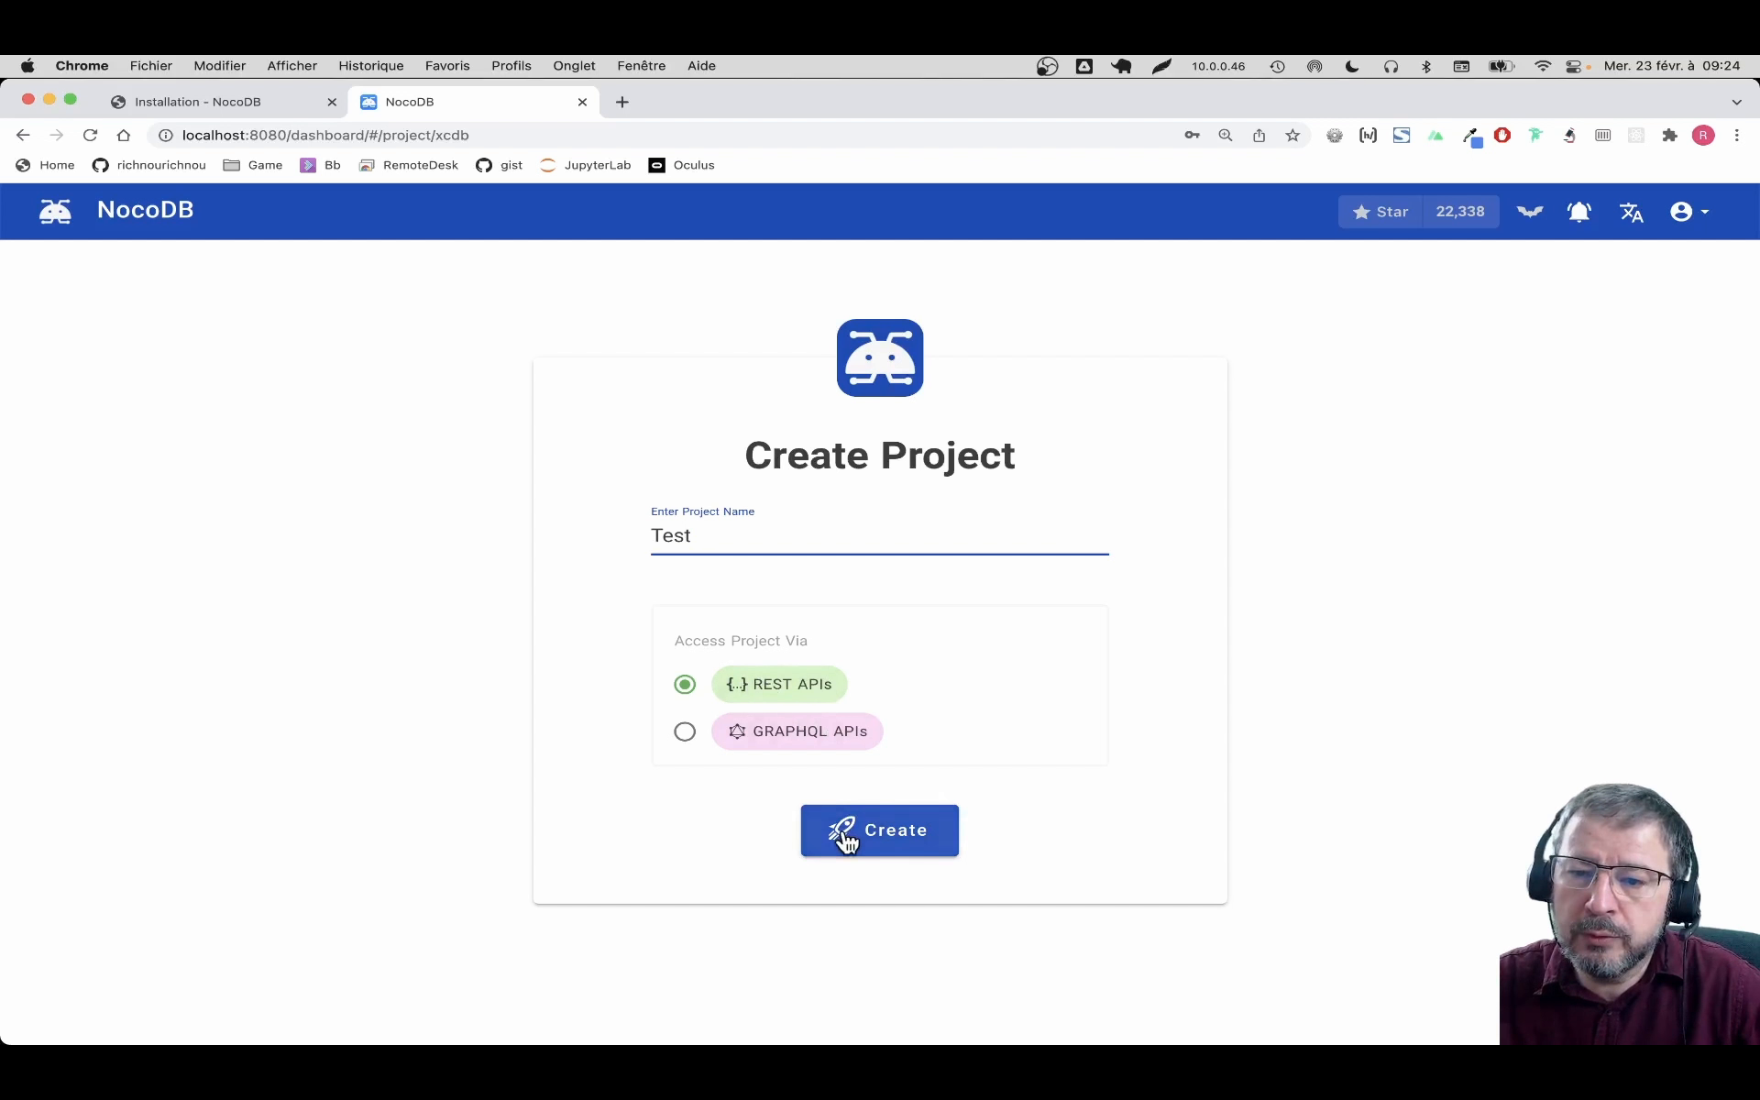
click(903, 834)
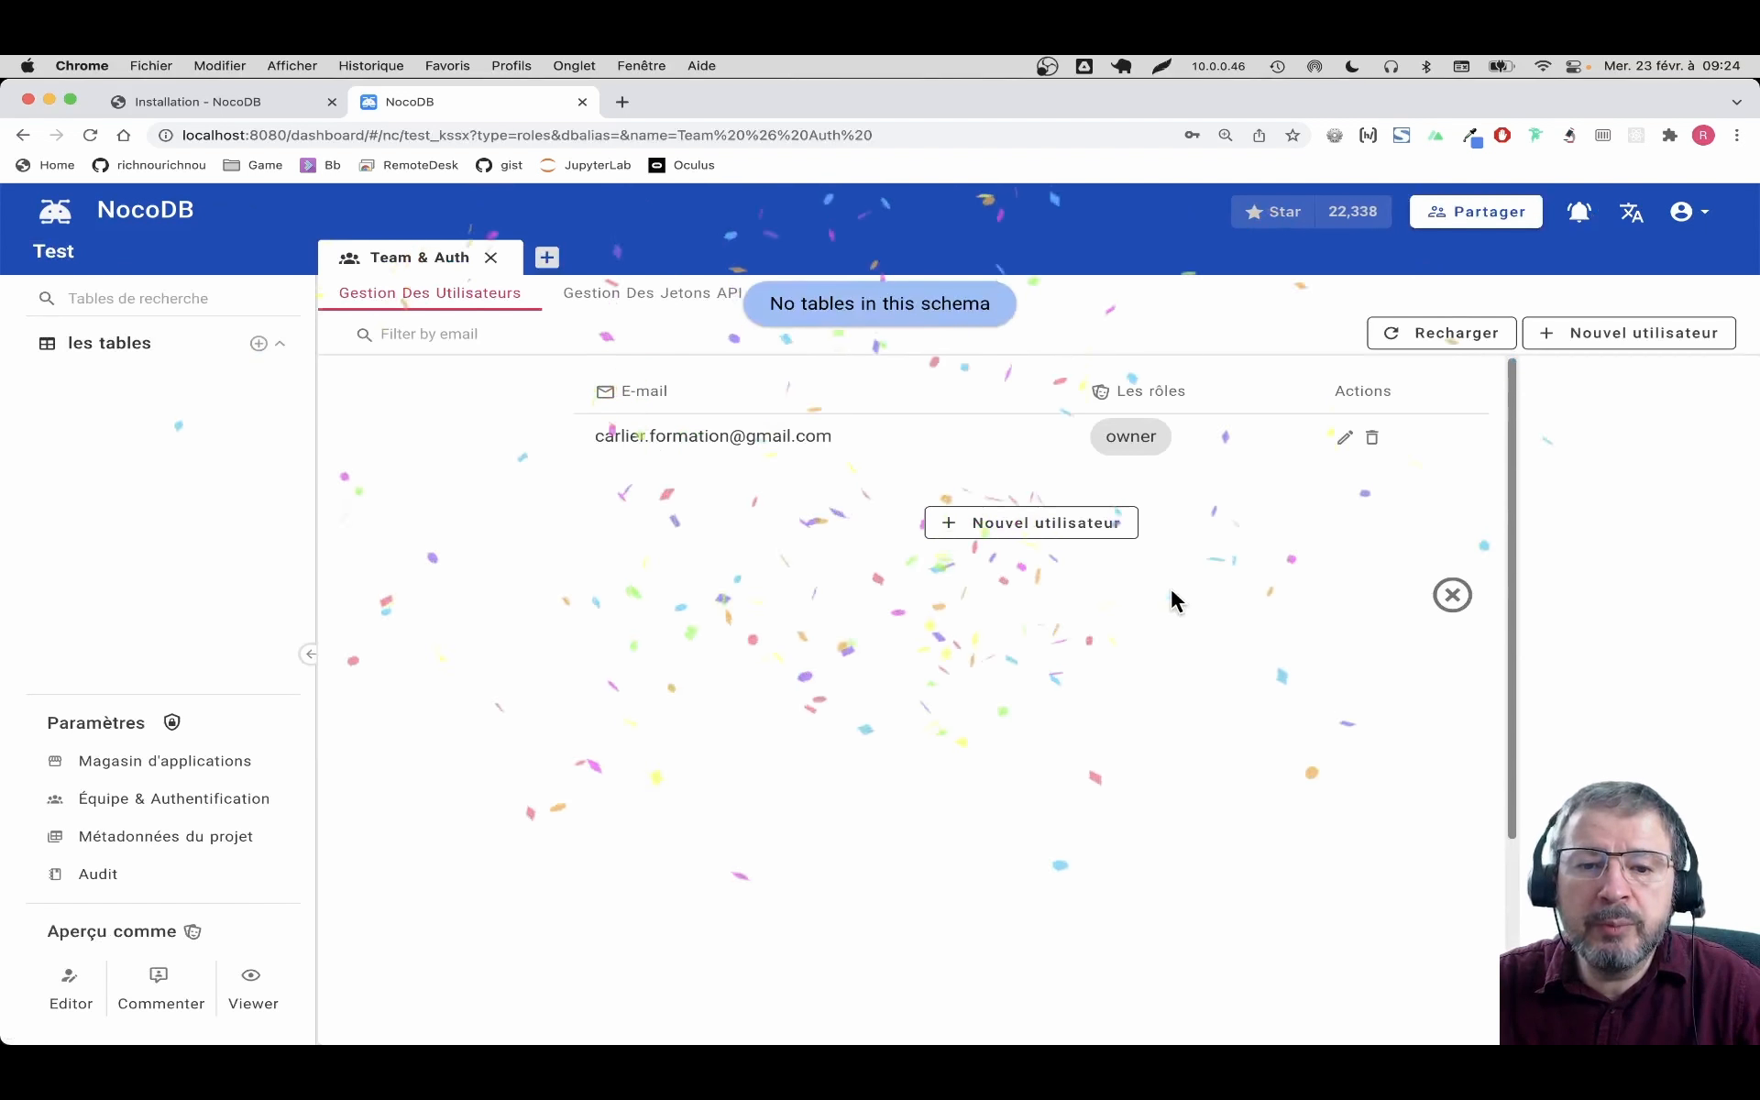
click(1459, 602)
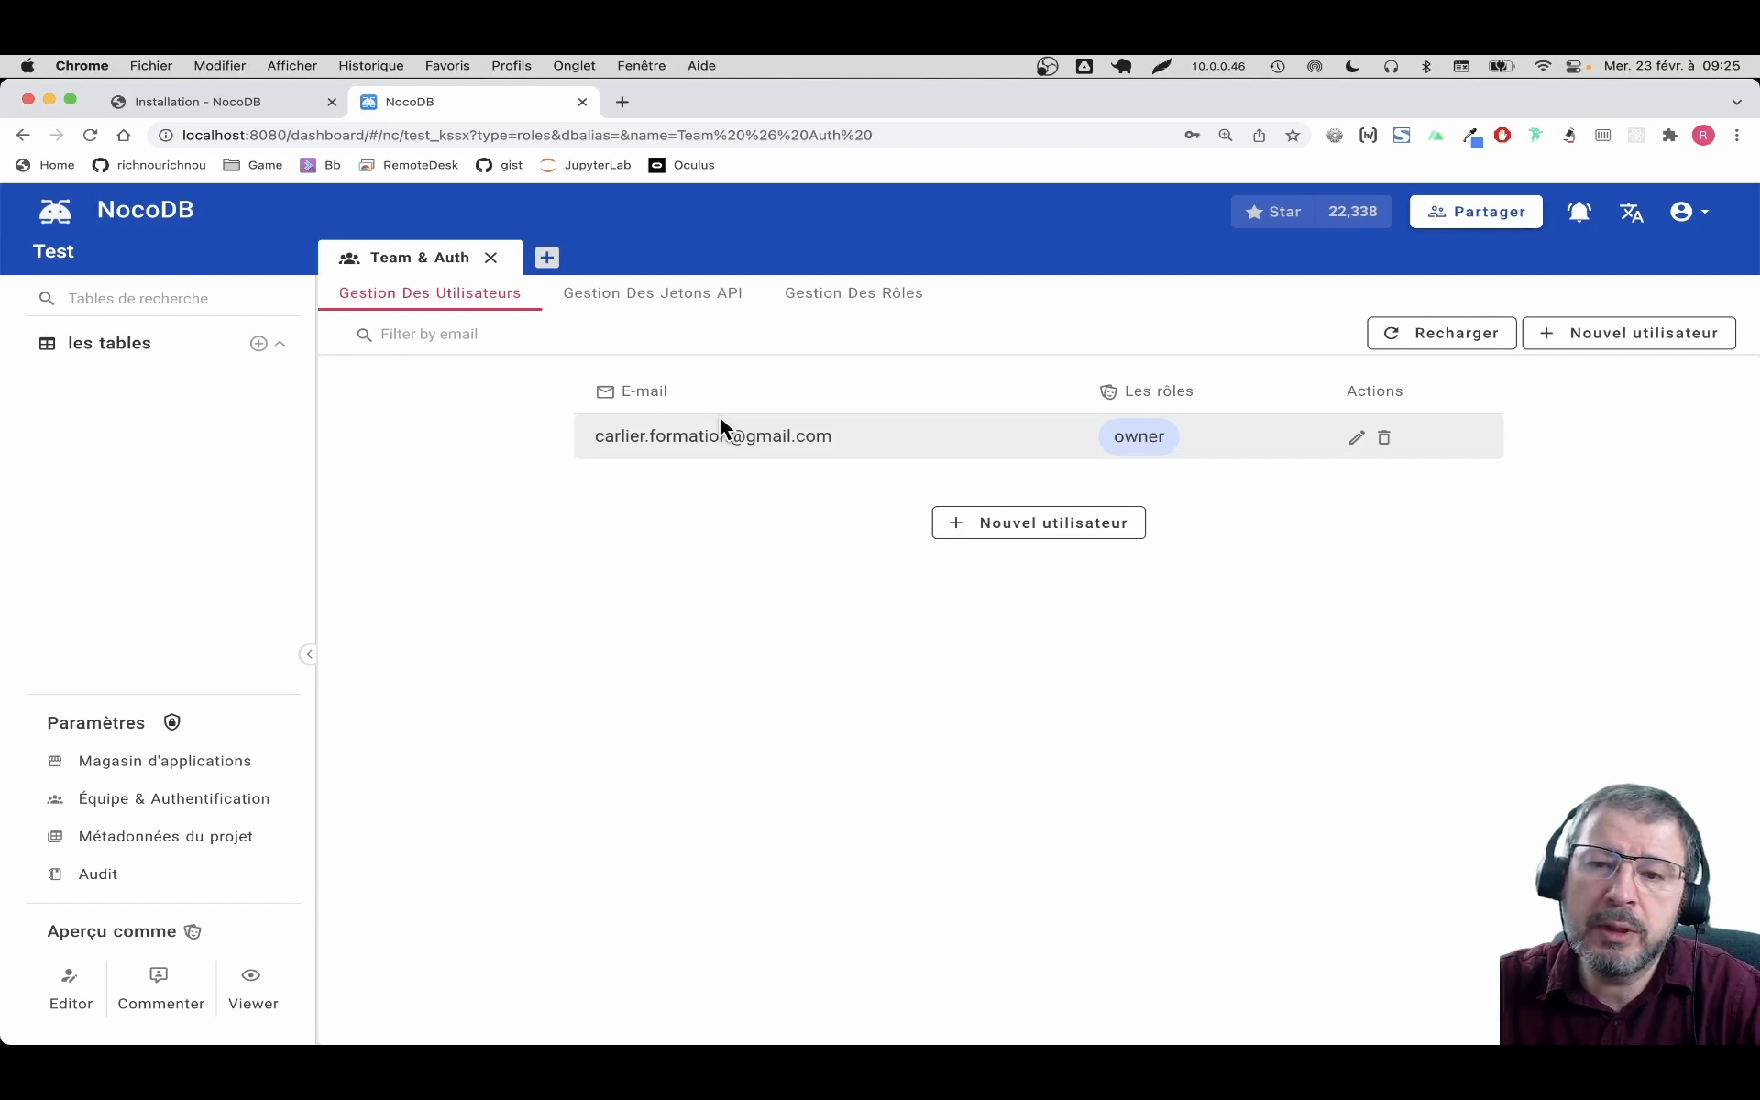
Add a table named 'Test' keeping the default id, title, created_at and updated_at columns
click(259, 342)
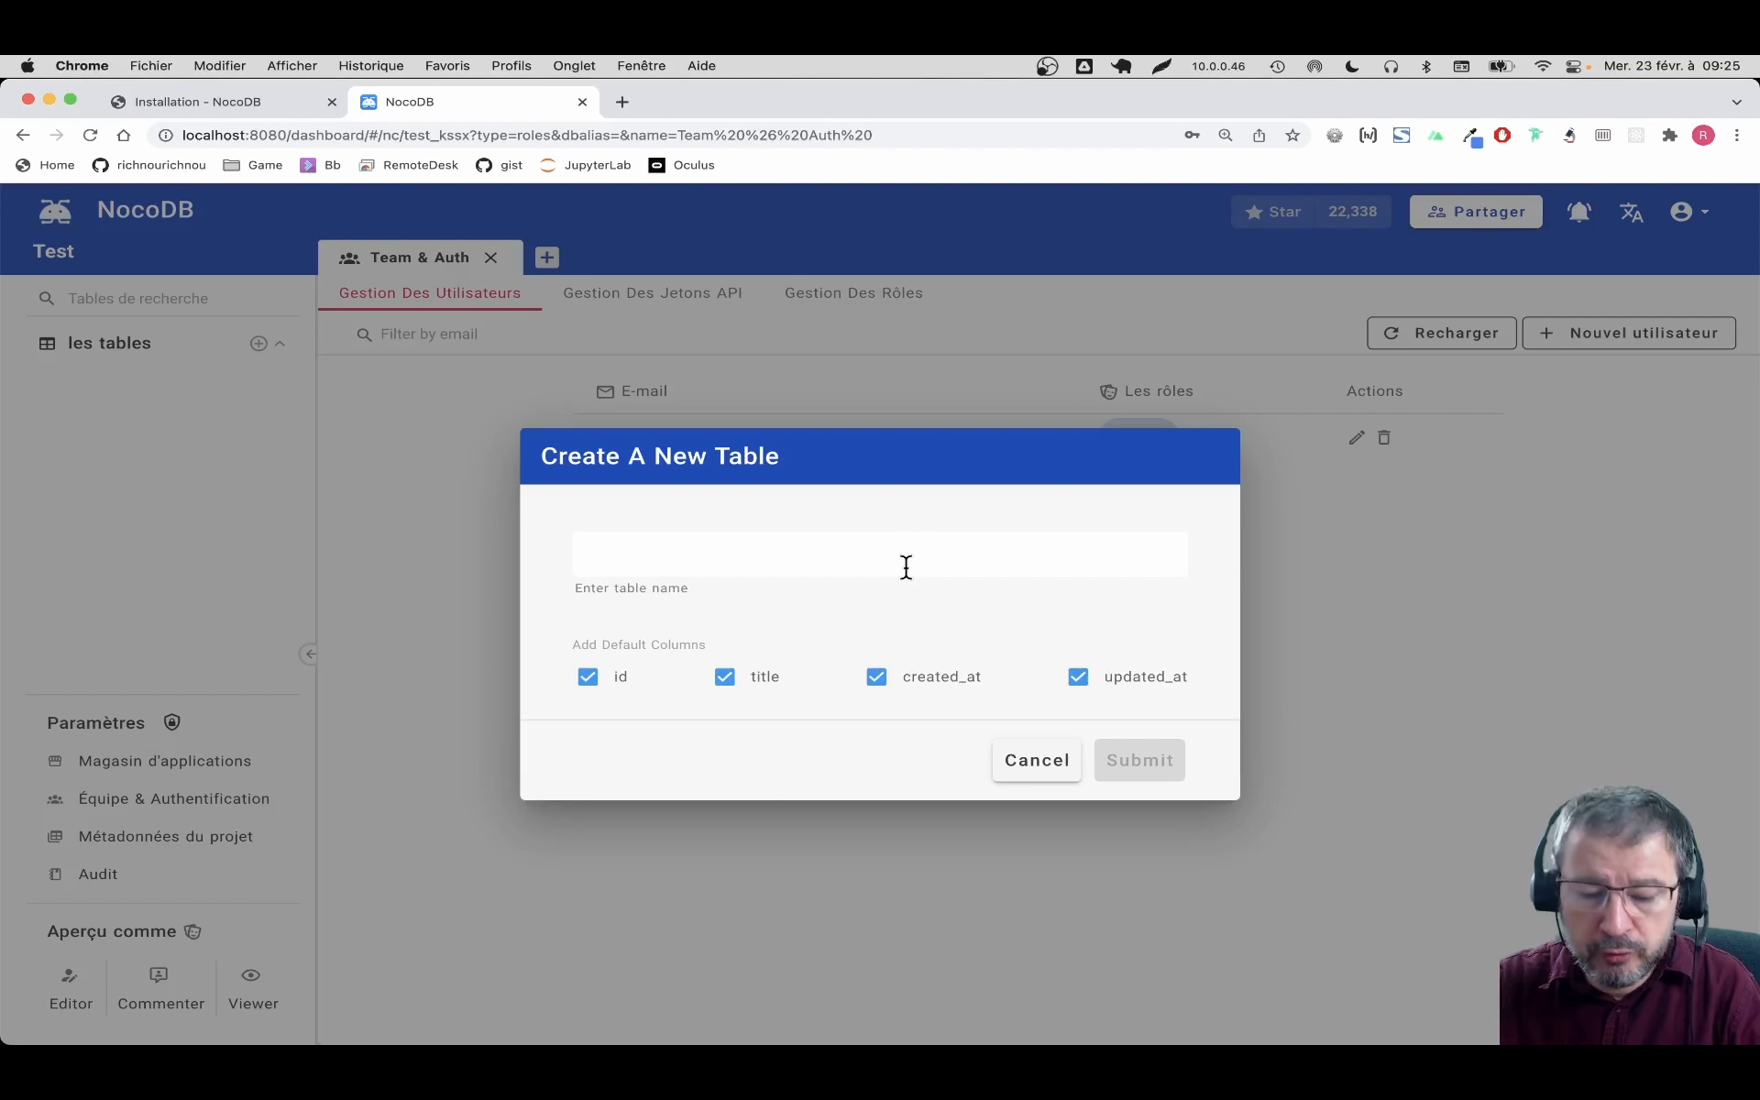
text(Test)
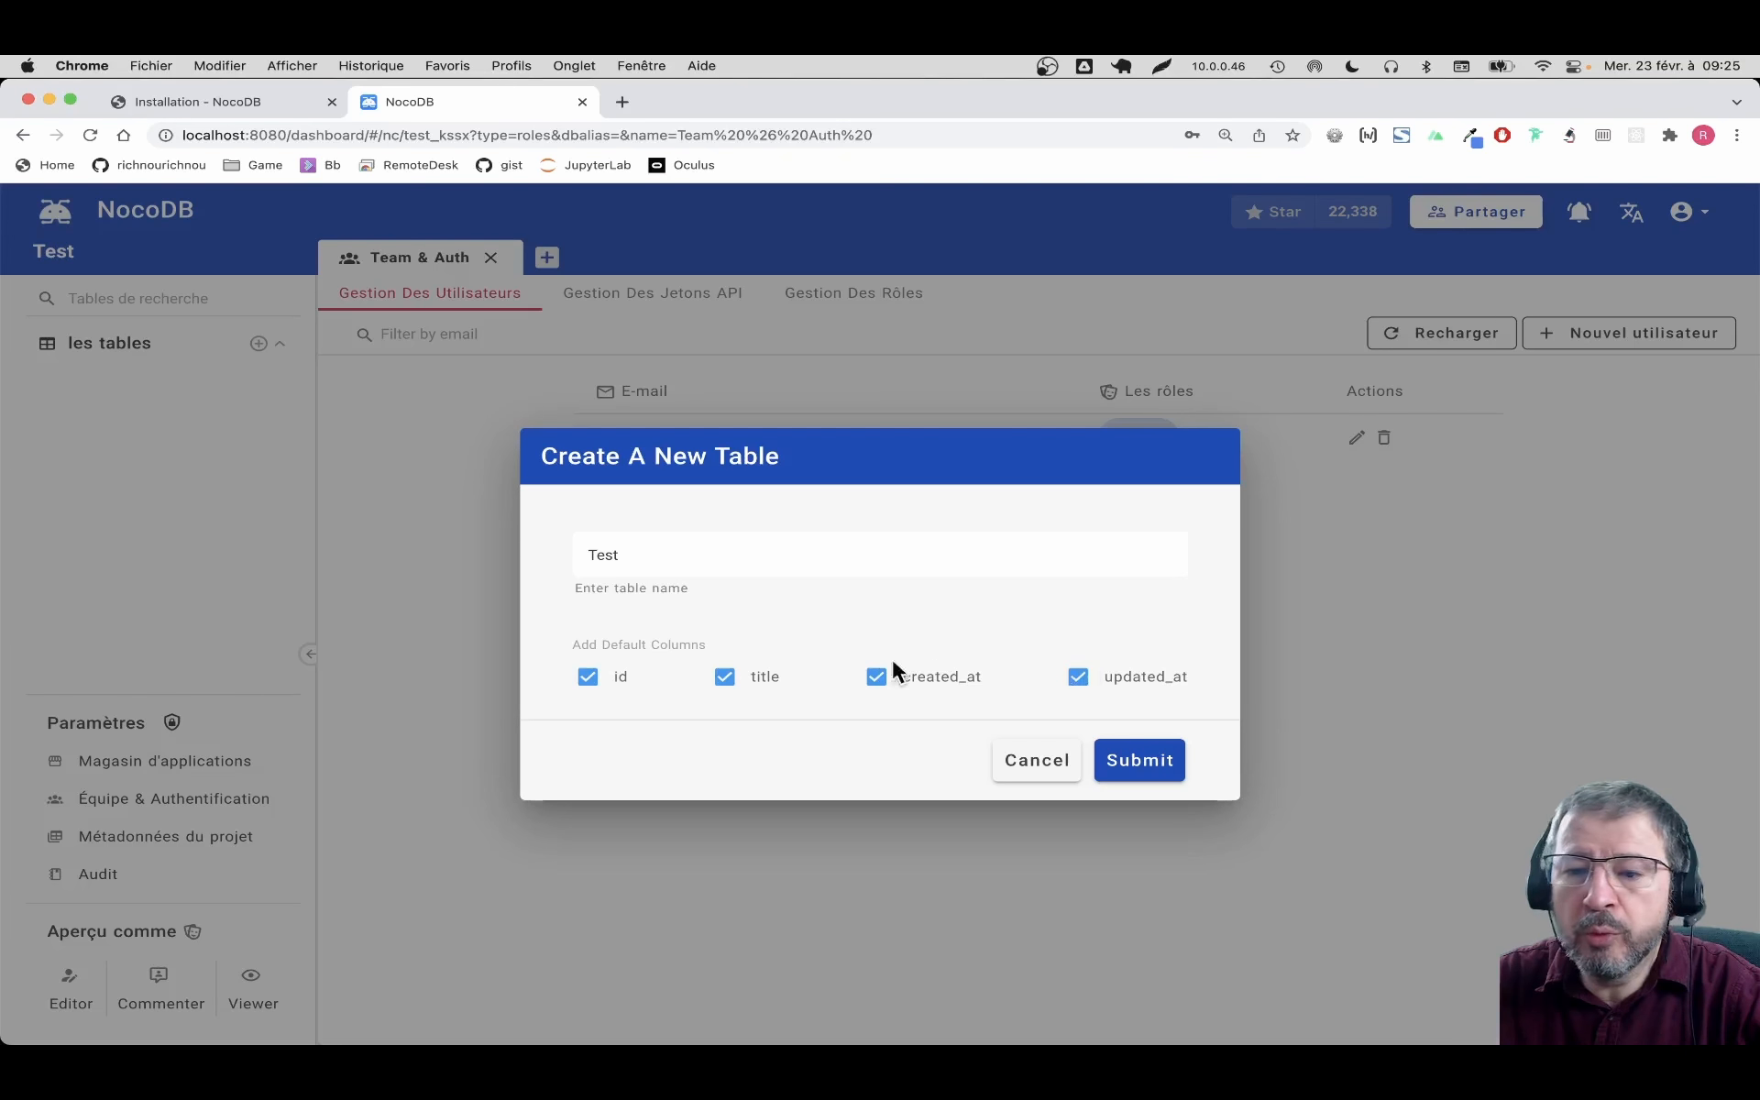
click(590, 681)
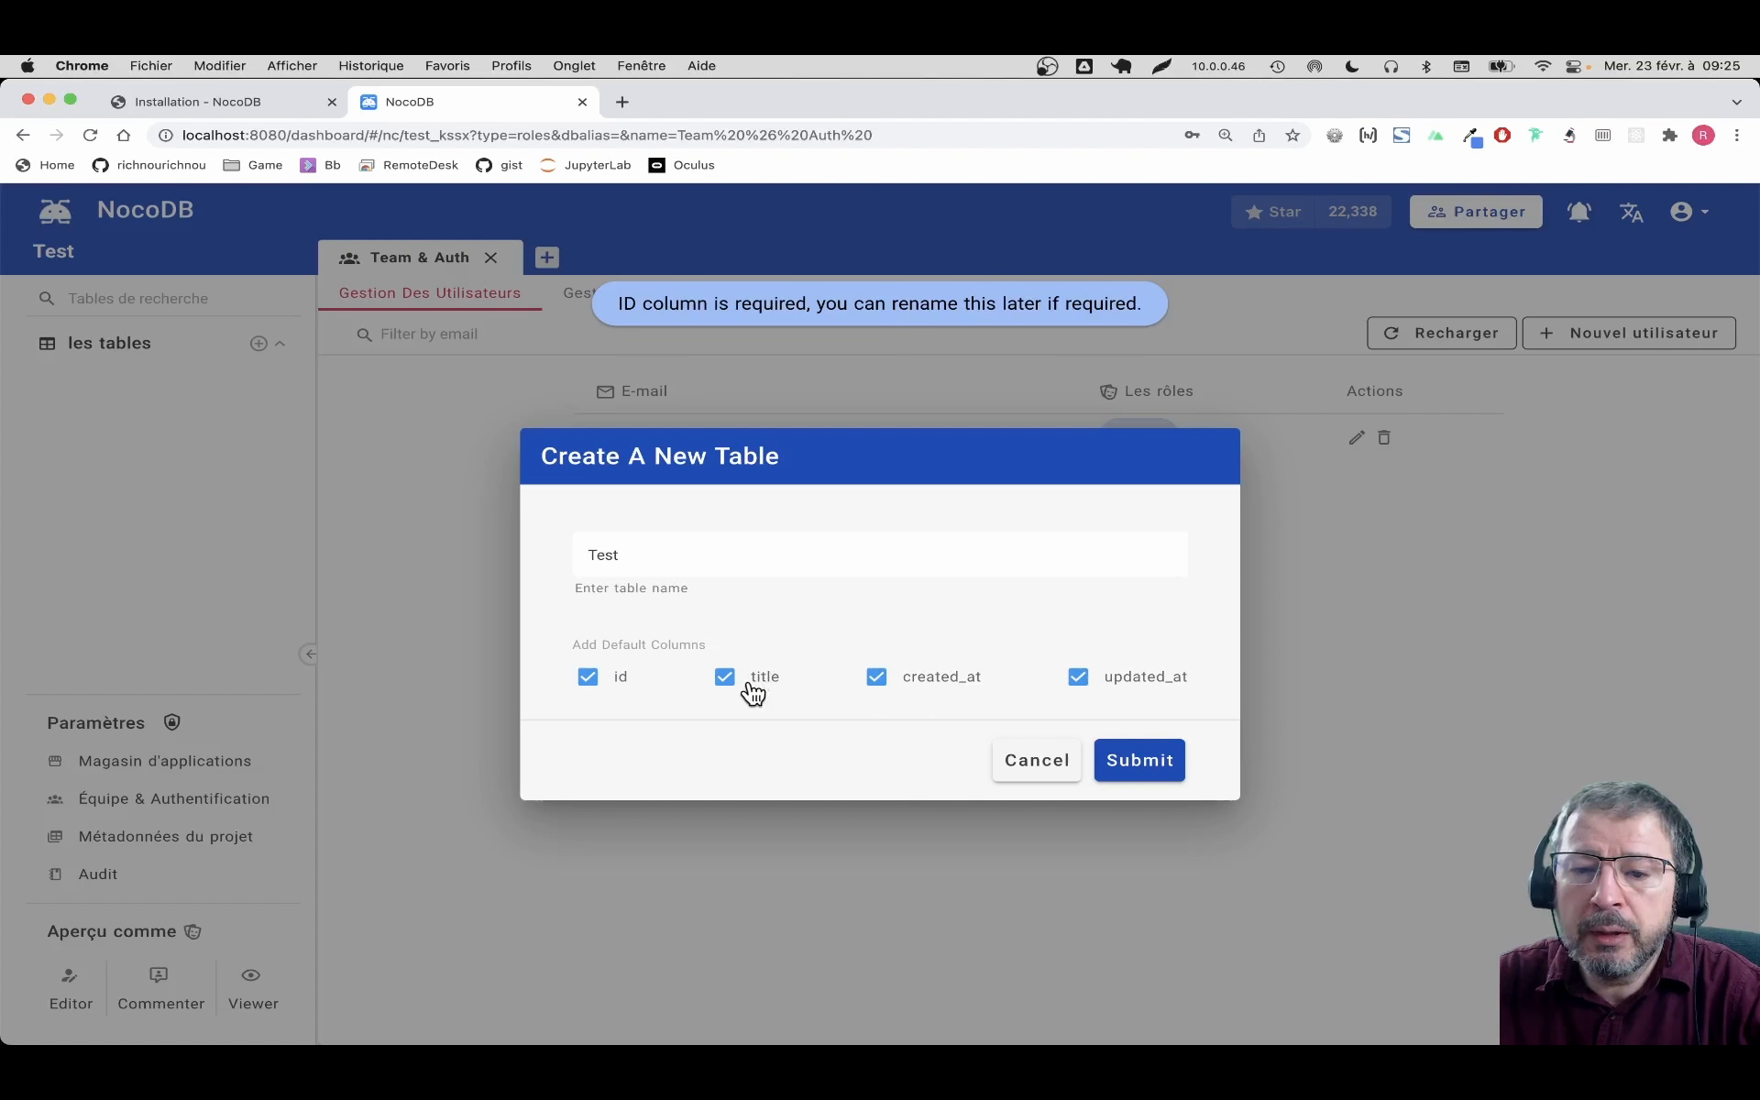
click(1132, 763)
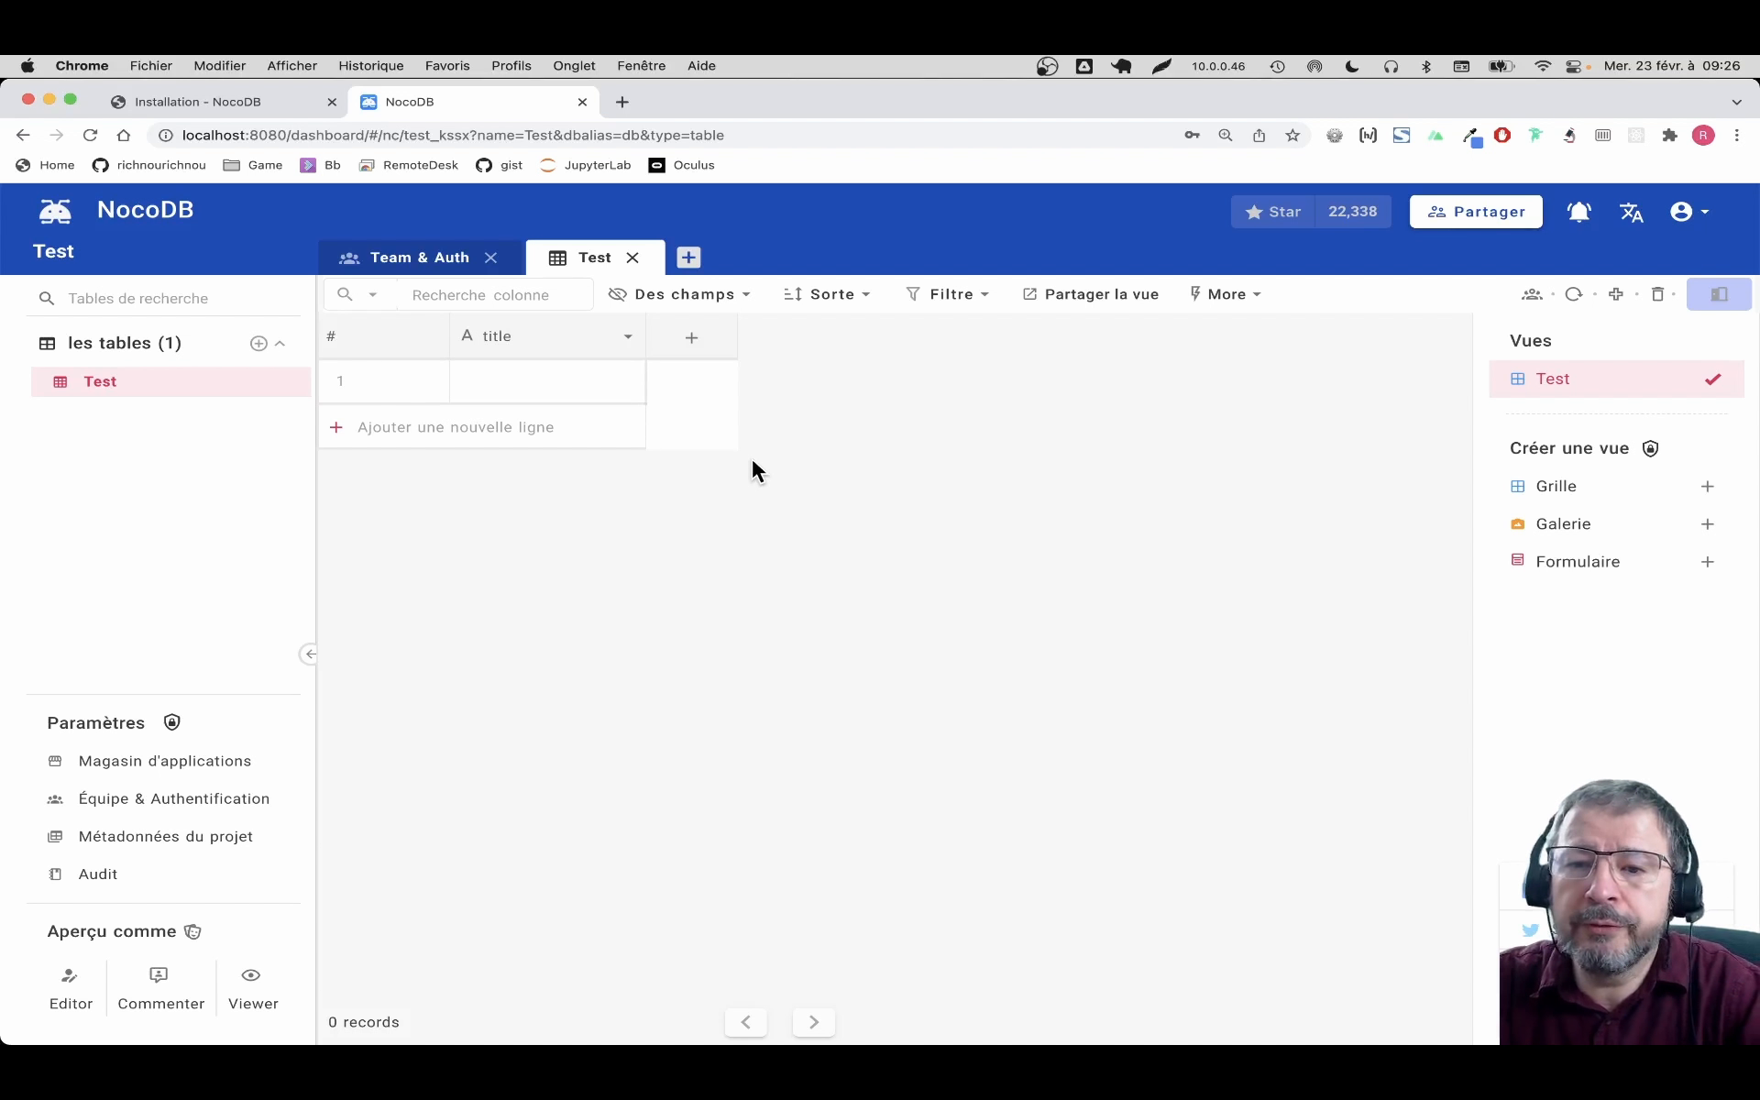
Enter a first name in row 1 and a surname in row 2 of the title column, then add a third empty row
mouse_move(363, 361)
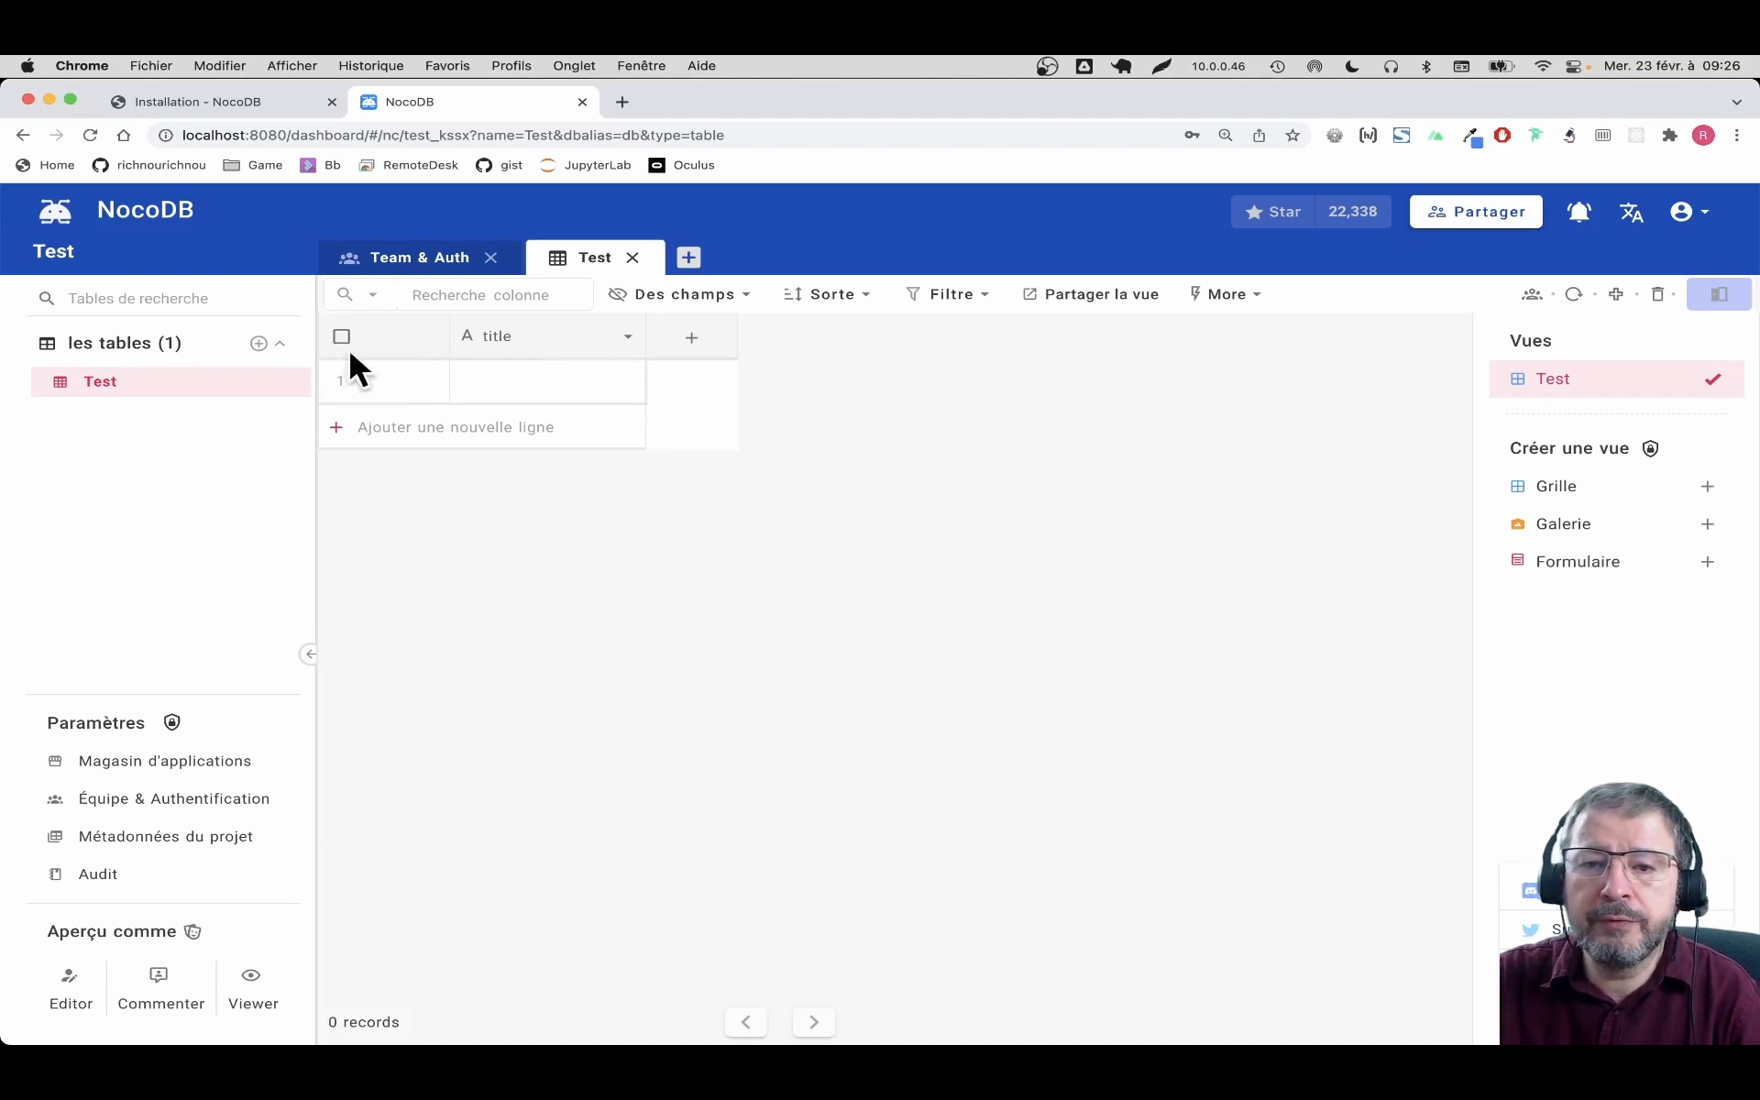
double_click(532, 377)
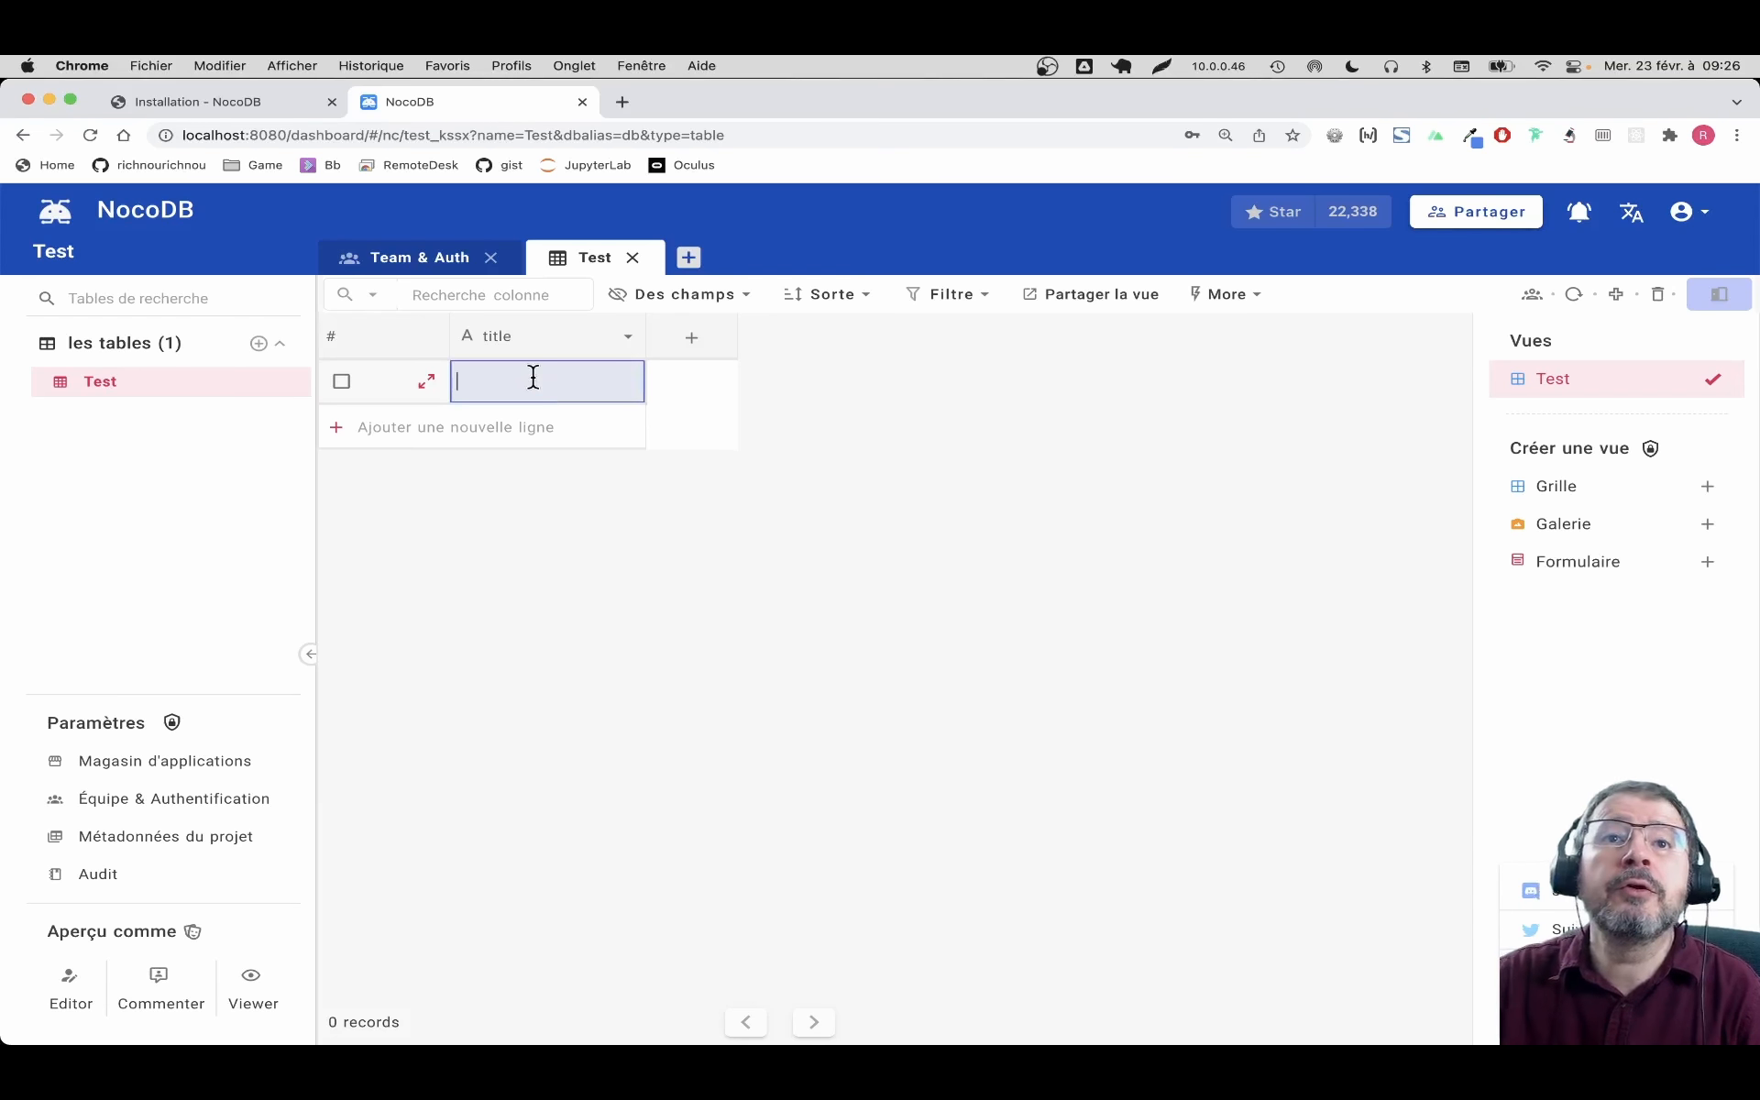
text(Ric)
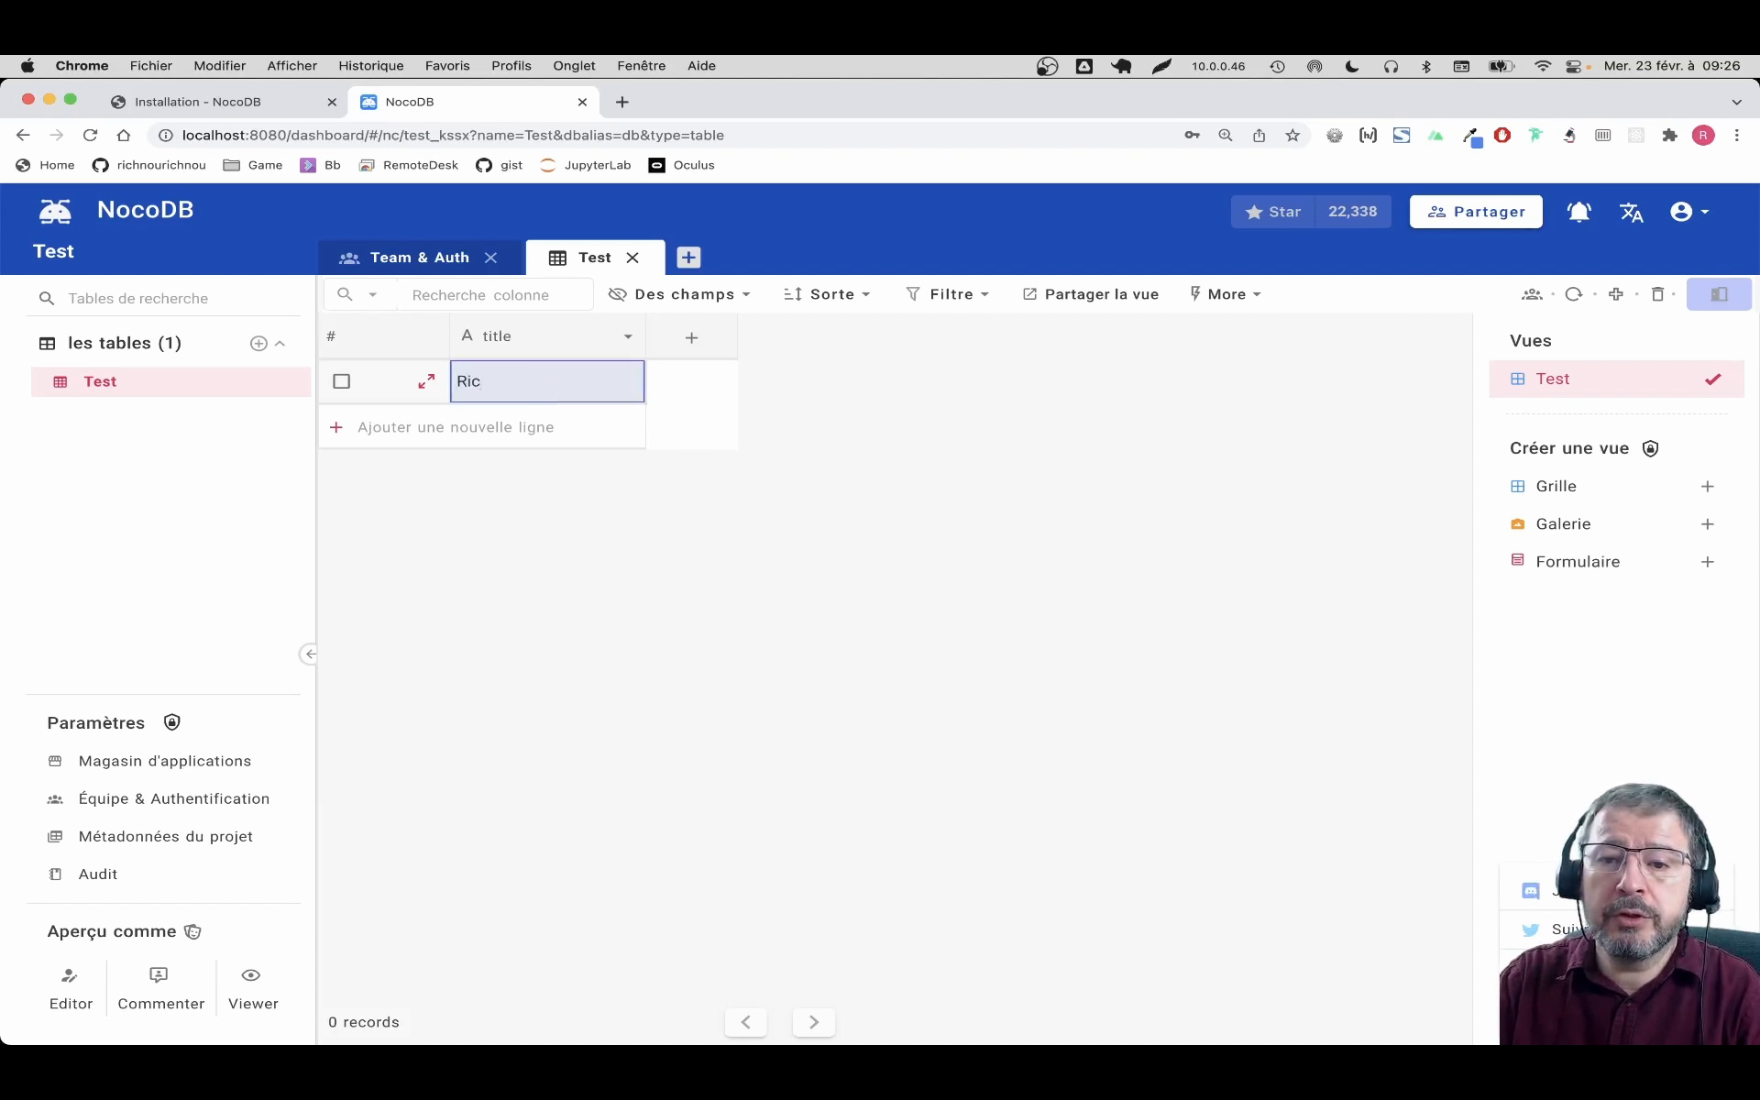
text(hard)
key(Return)
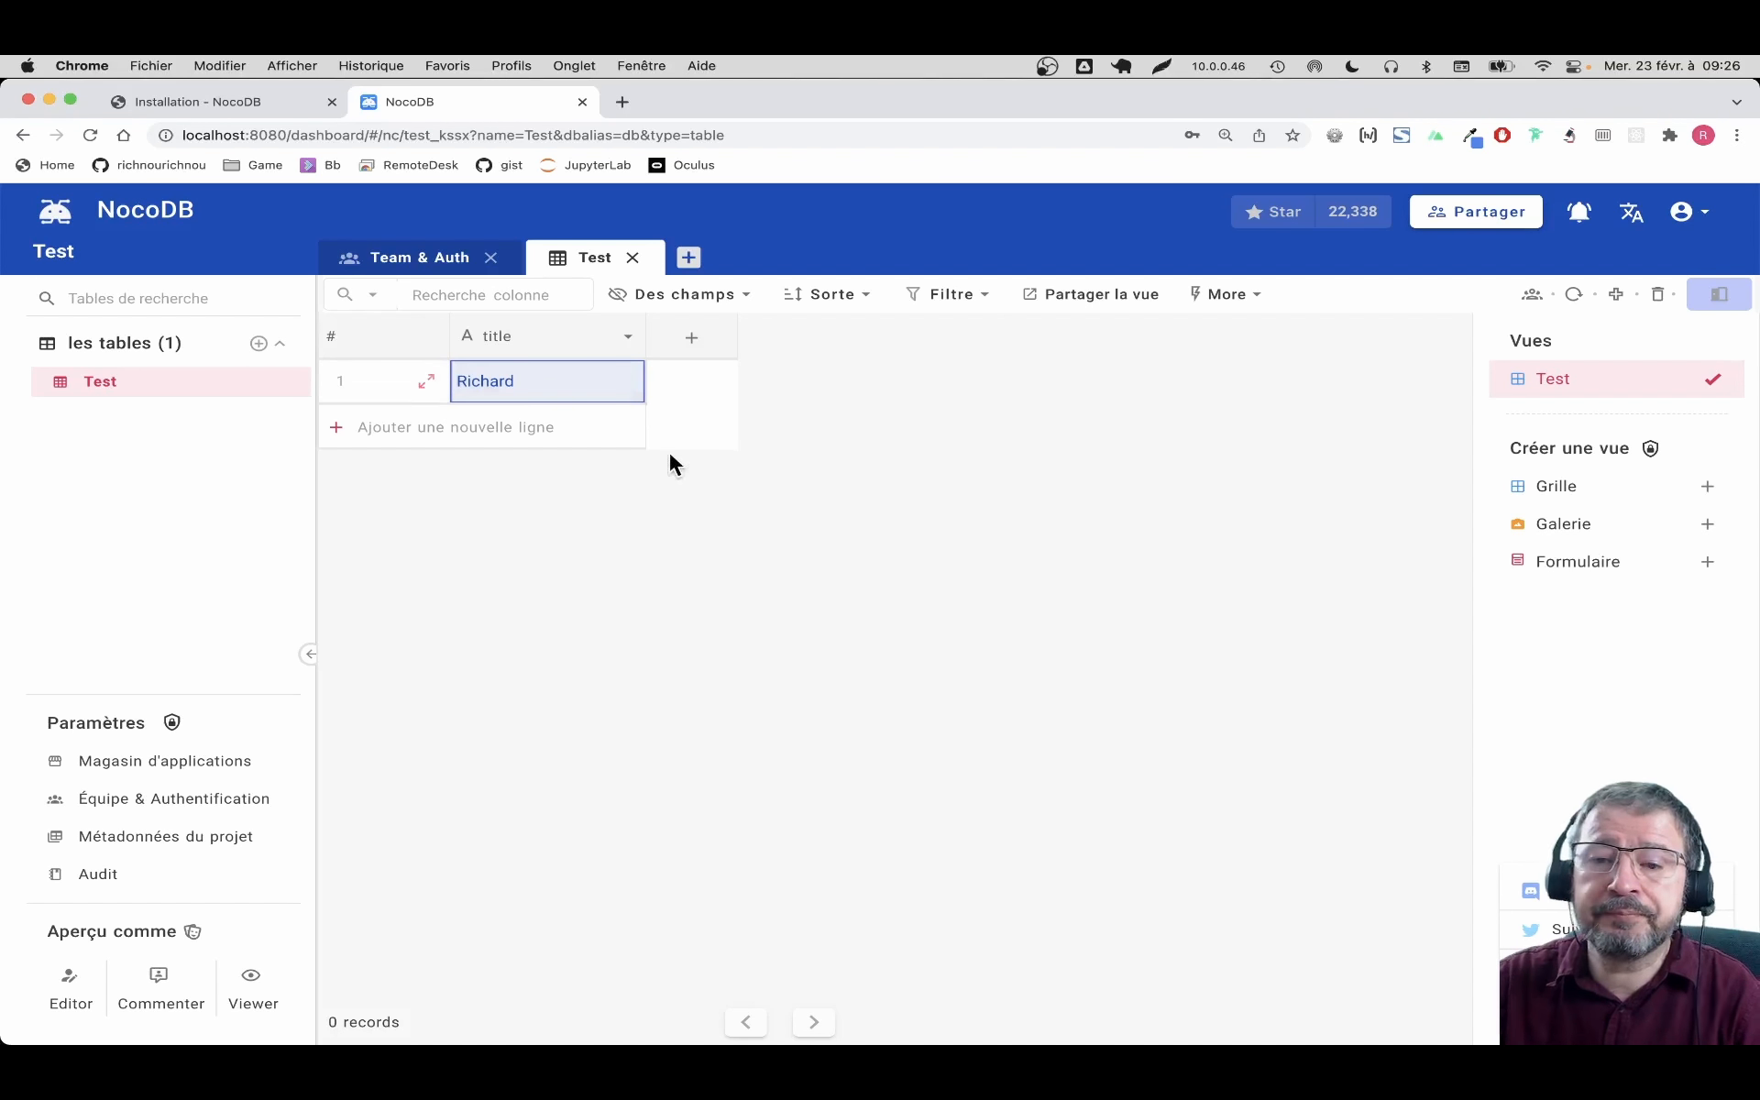
click(576, 425)
text(C)
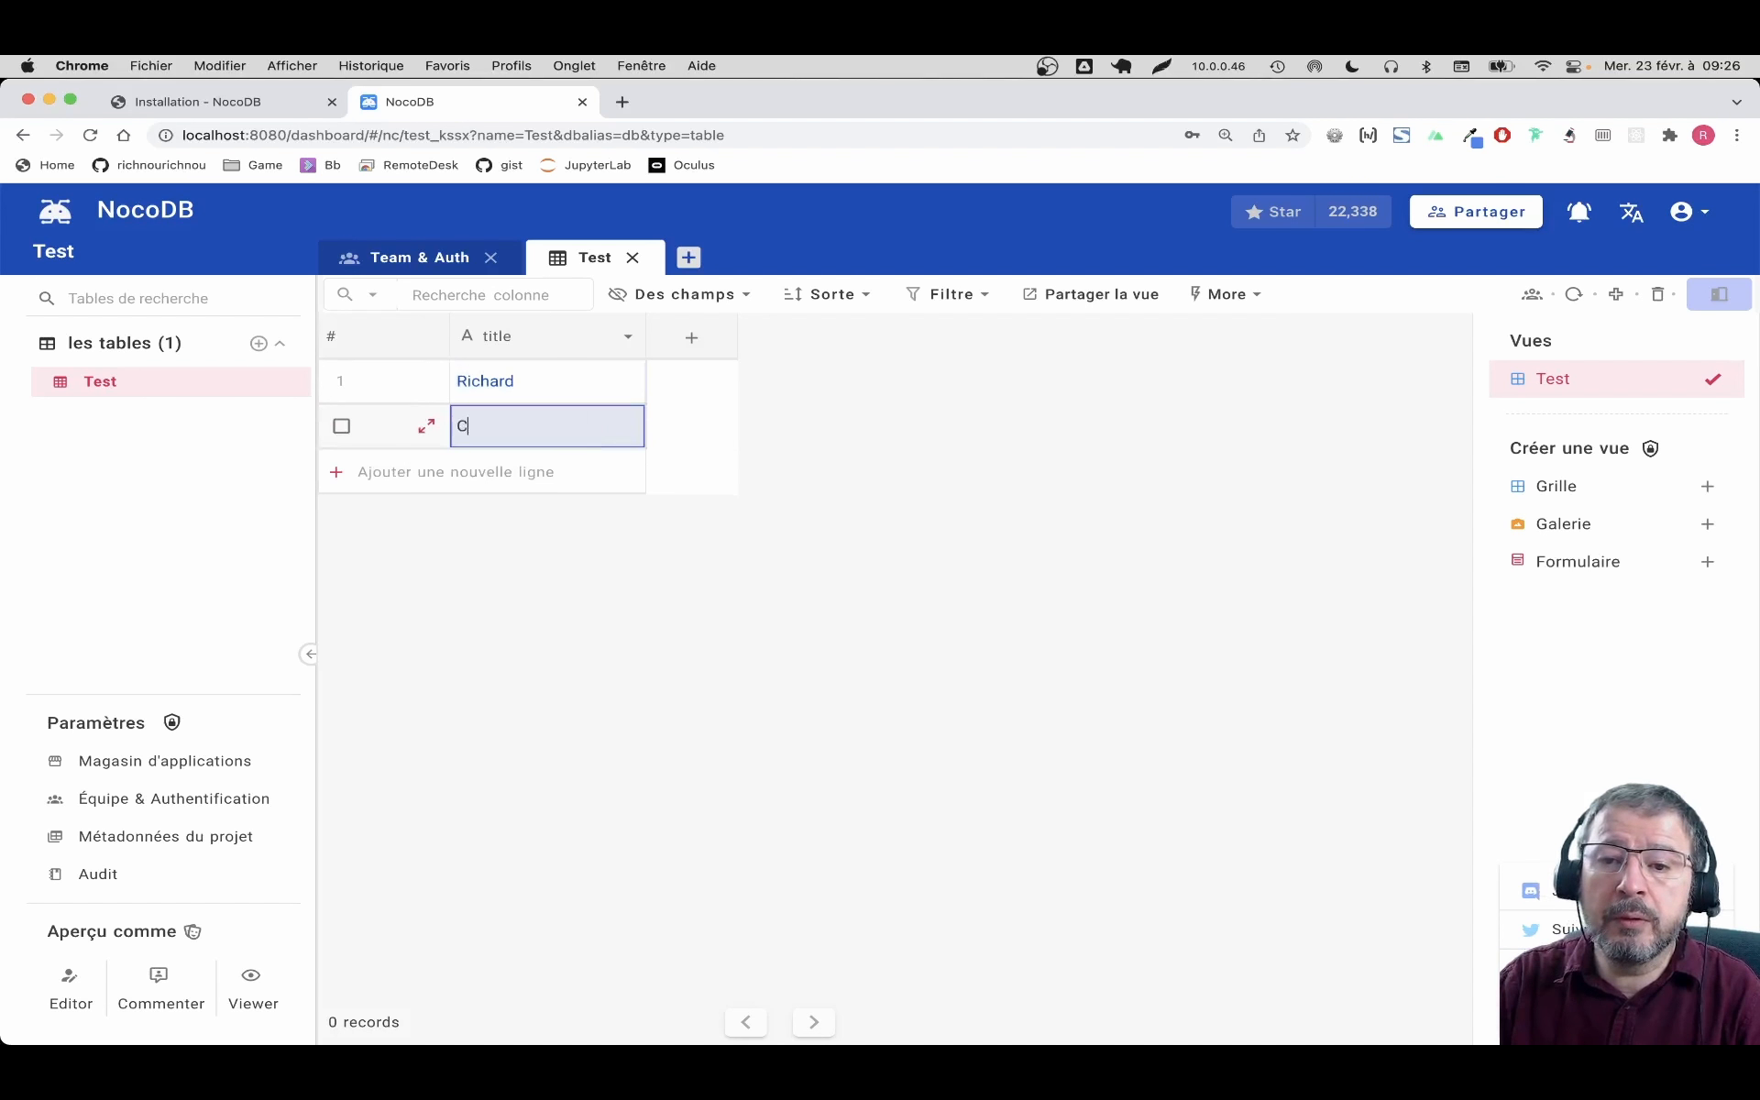
text(arlier)
key(Return)
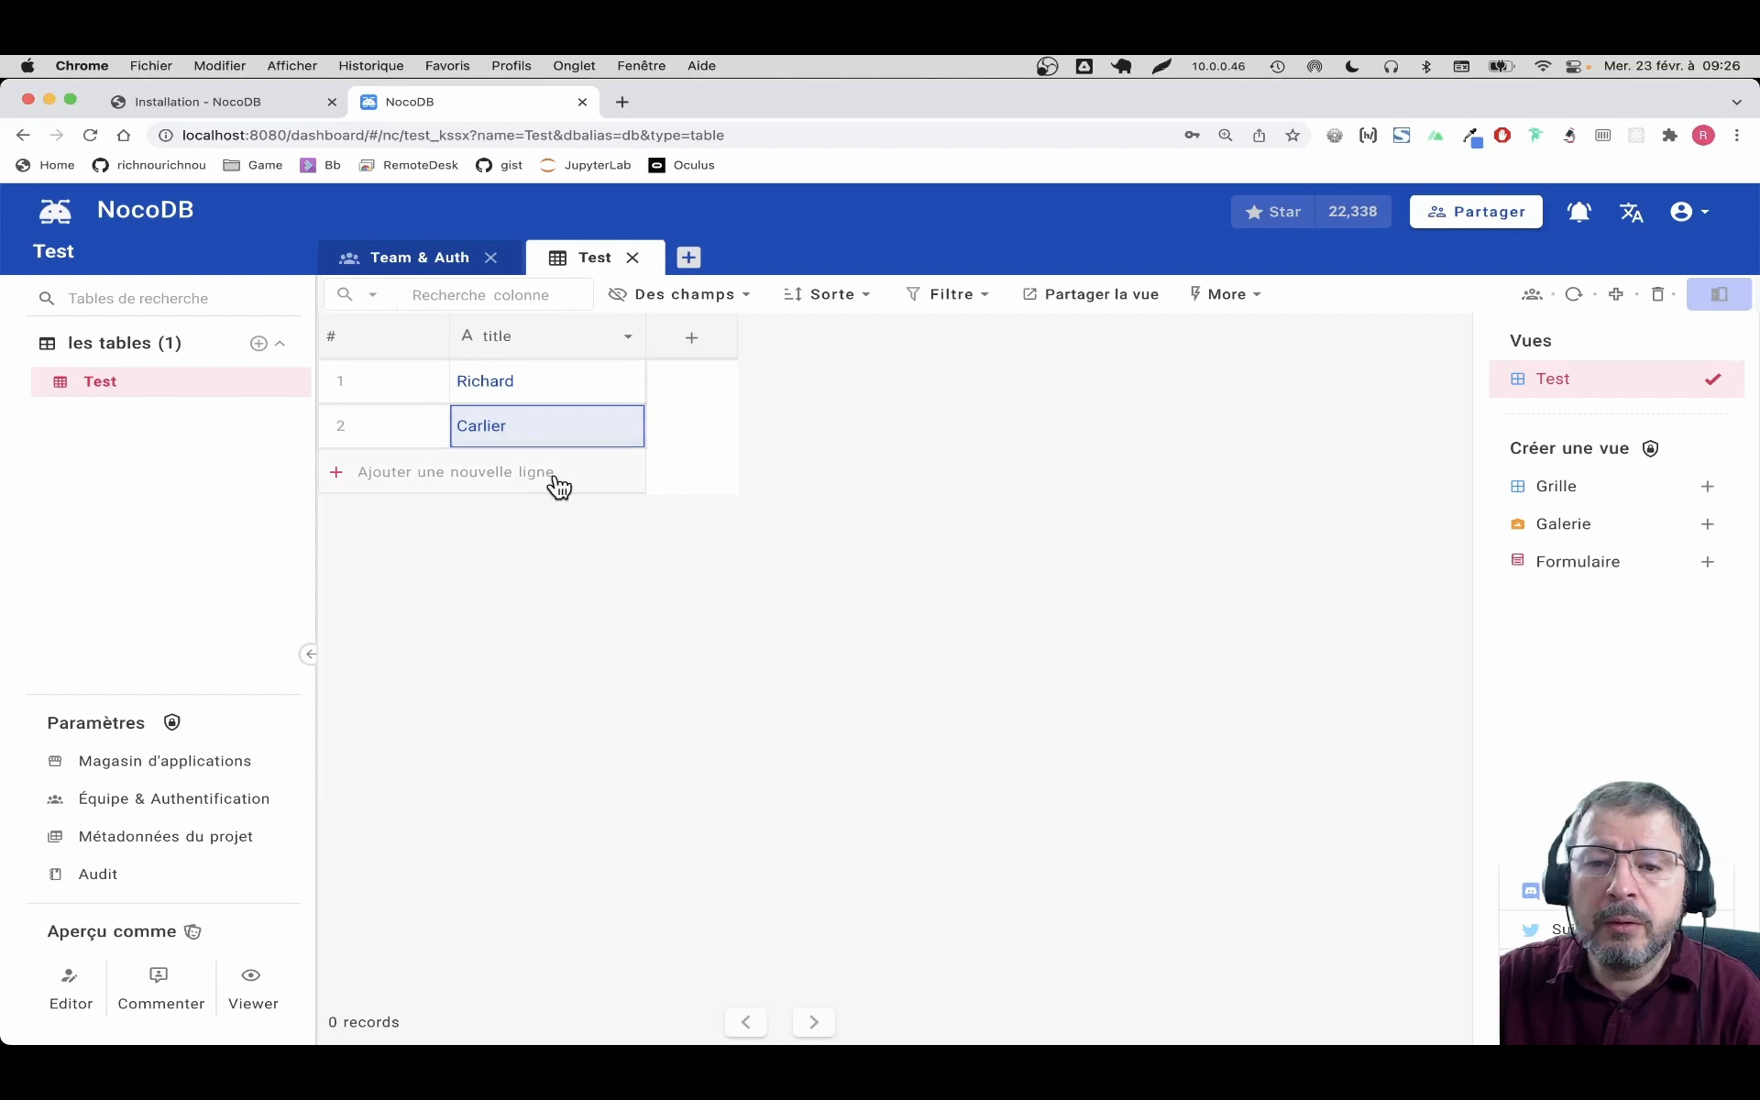
click(810, 453)
click(597, 473)
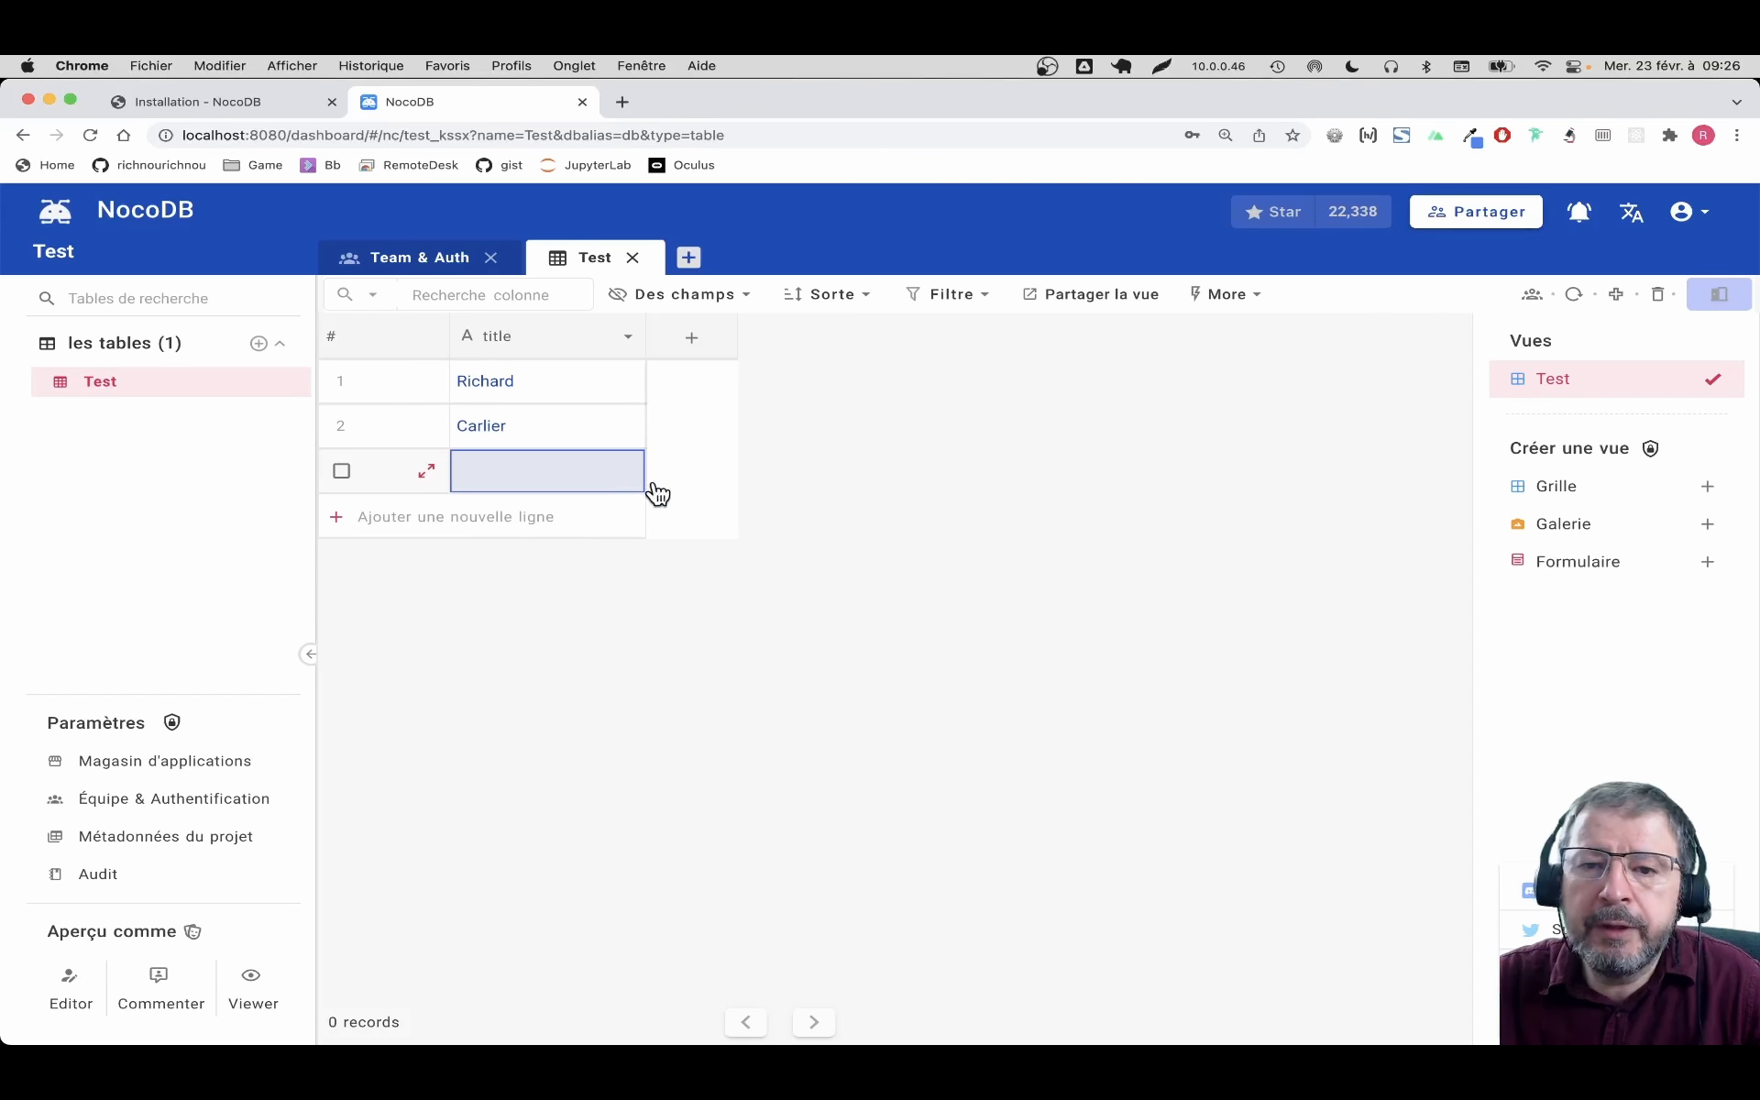
Start a new Number column named 'prix' in the Test table
click(693, 346)
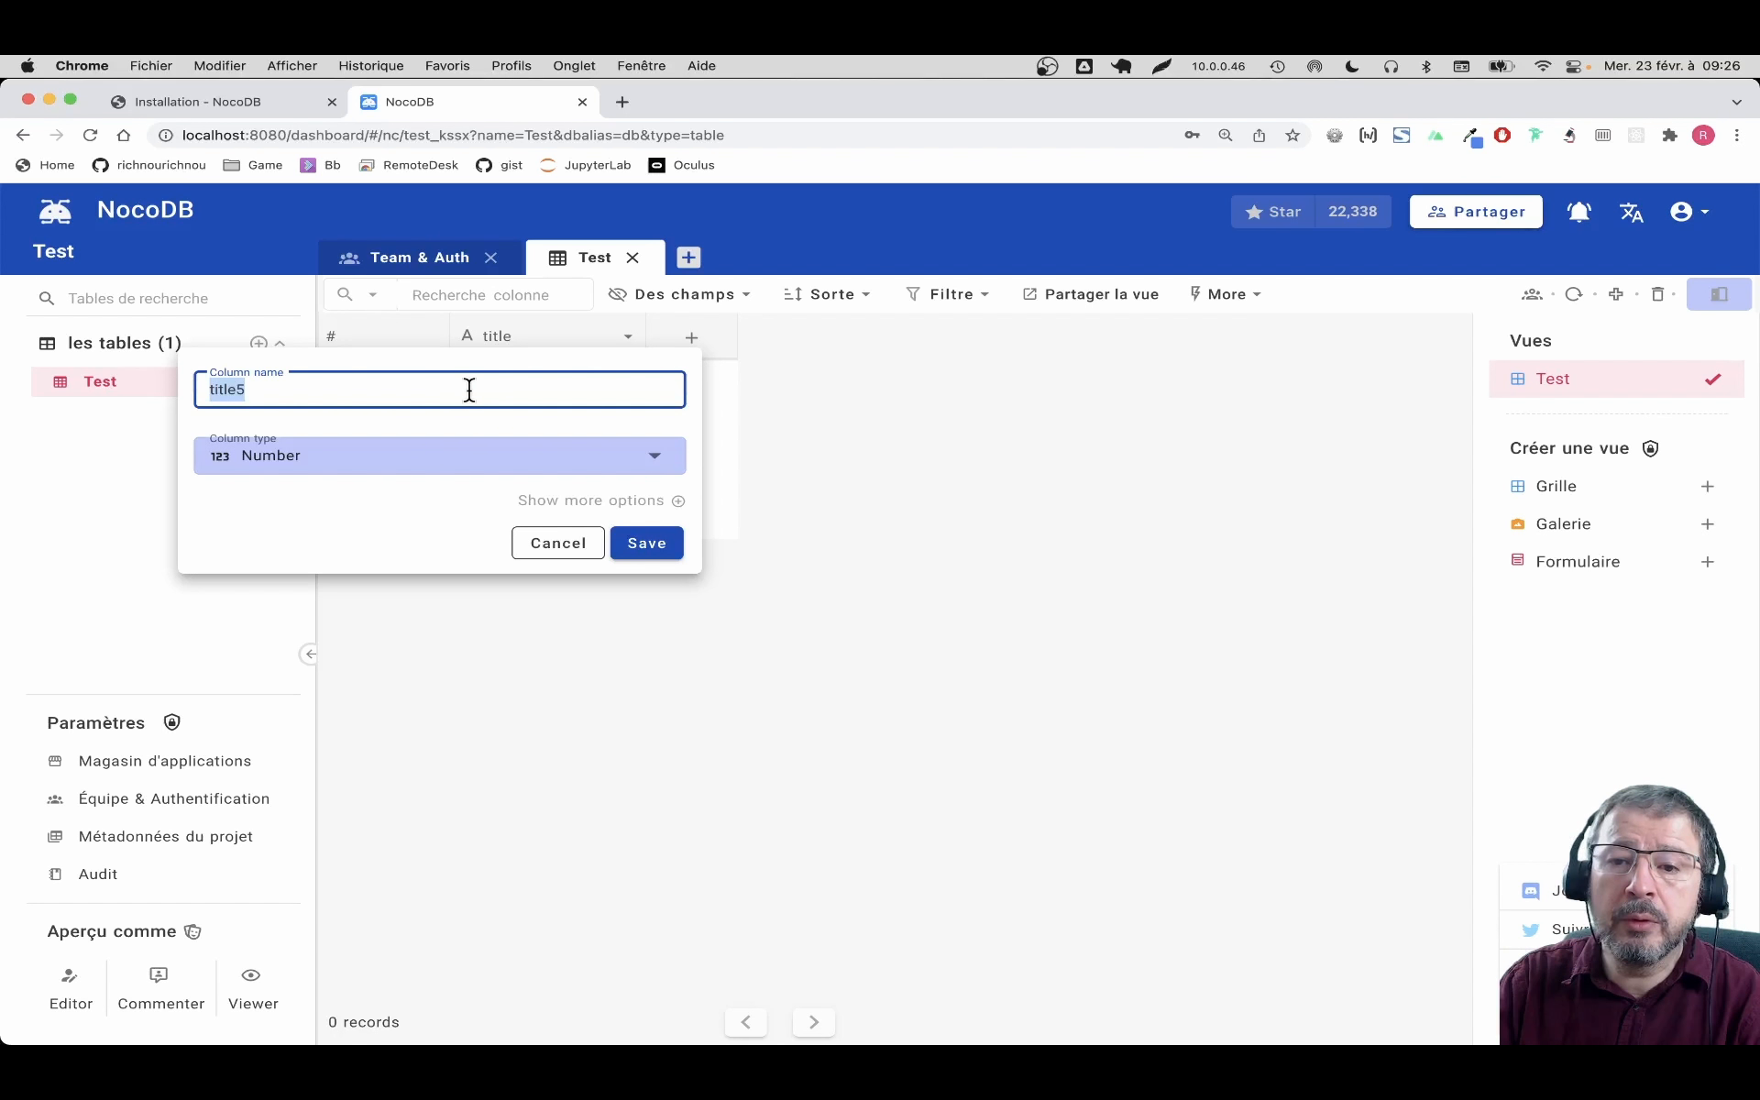
text(prix)
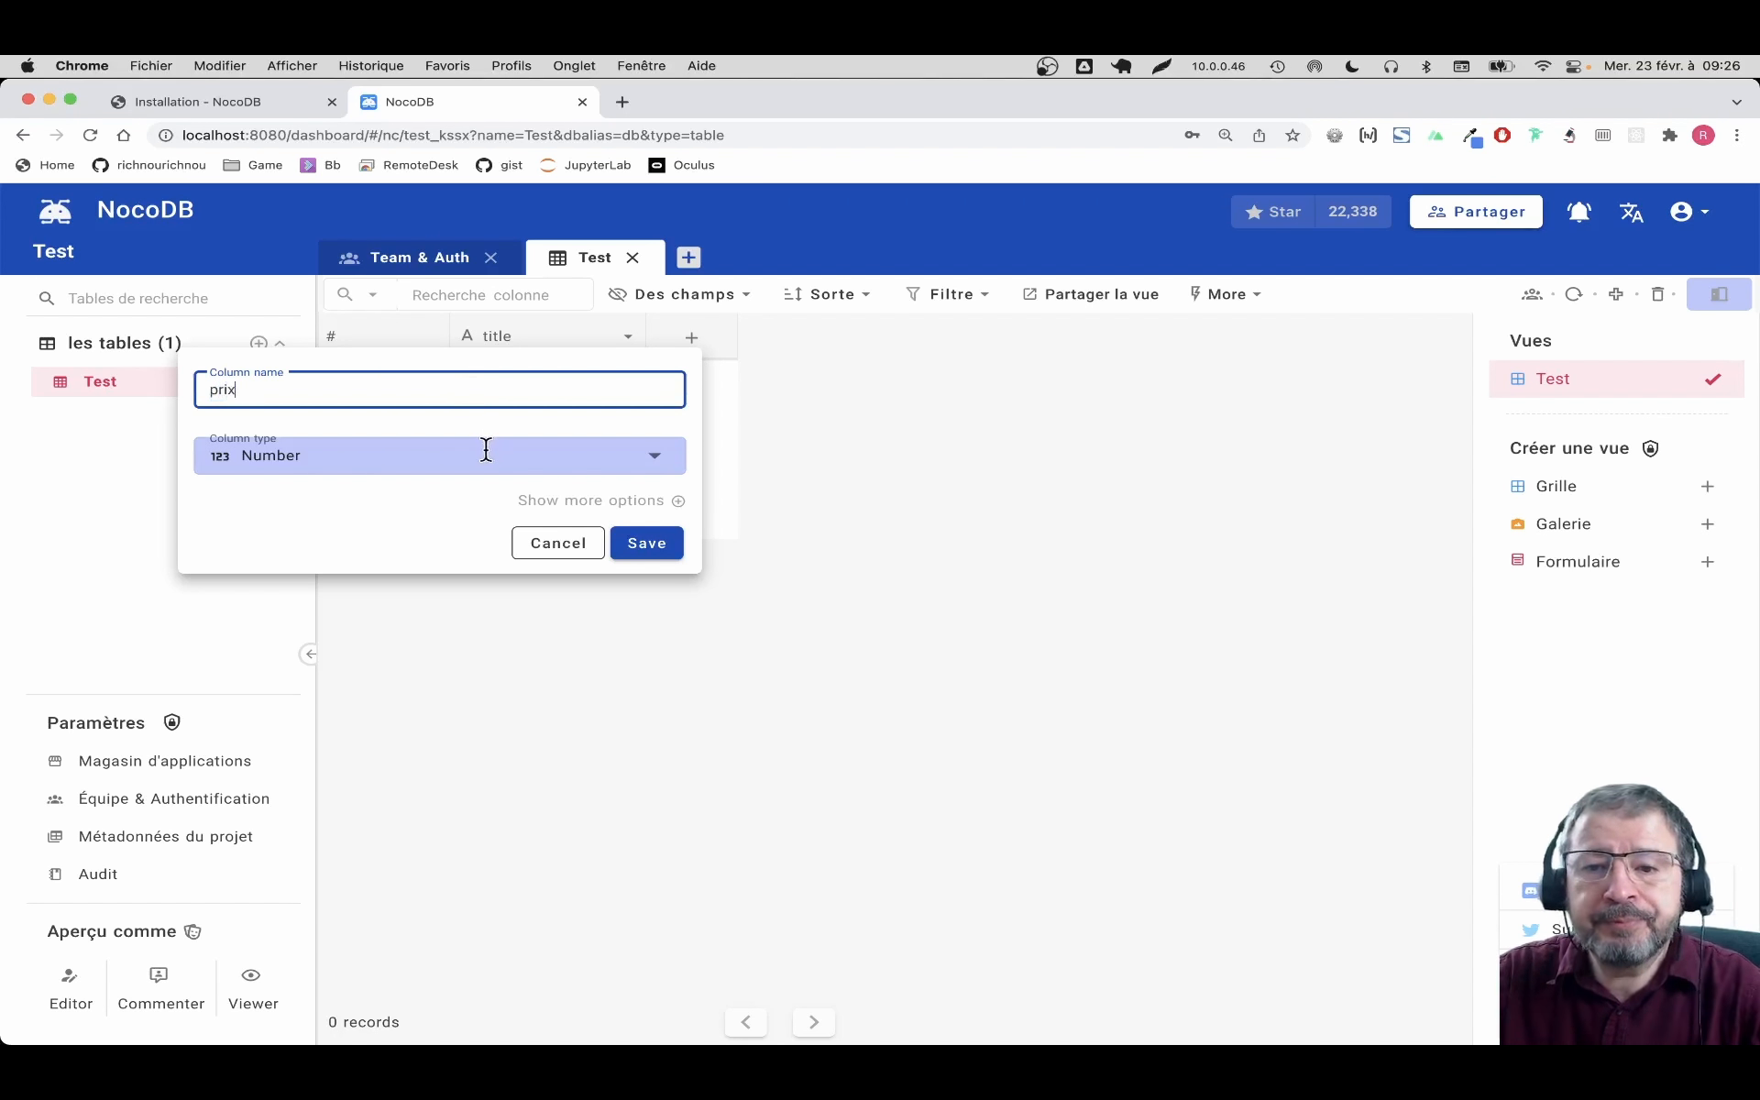
click(442, 455)
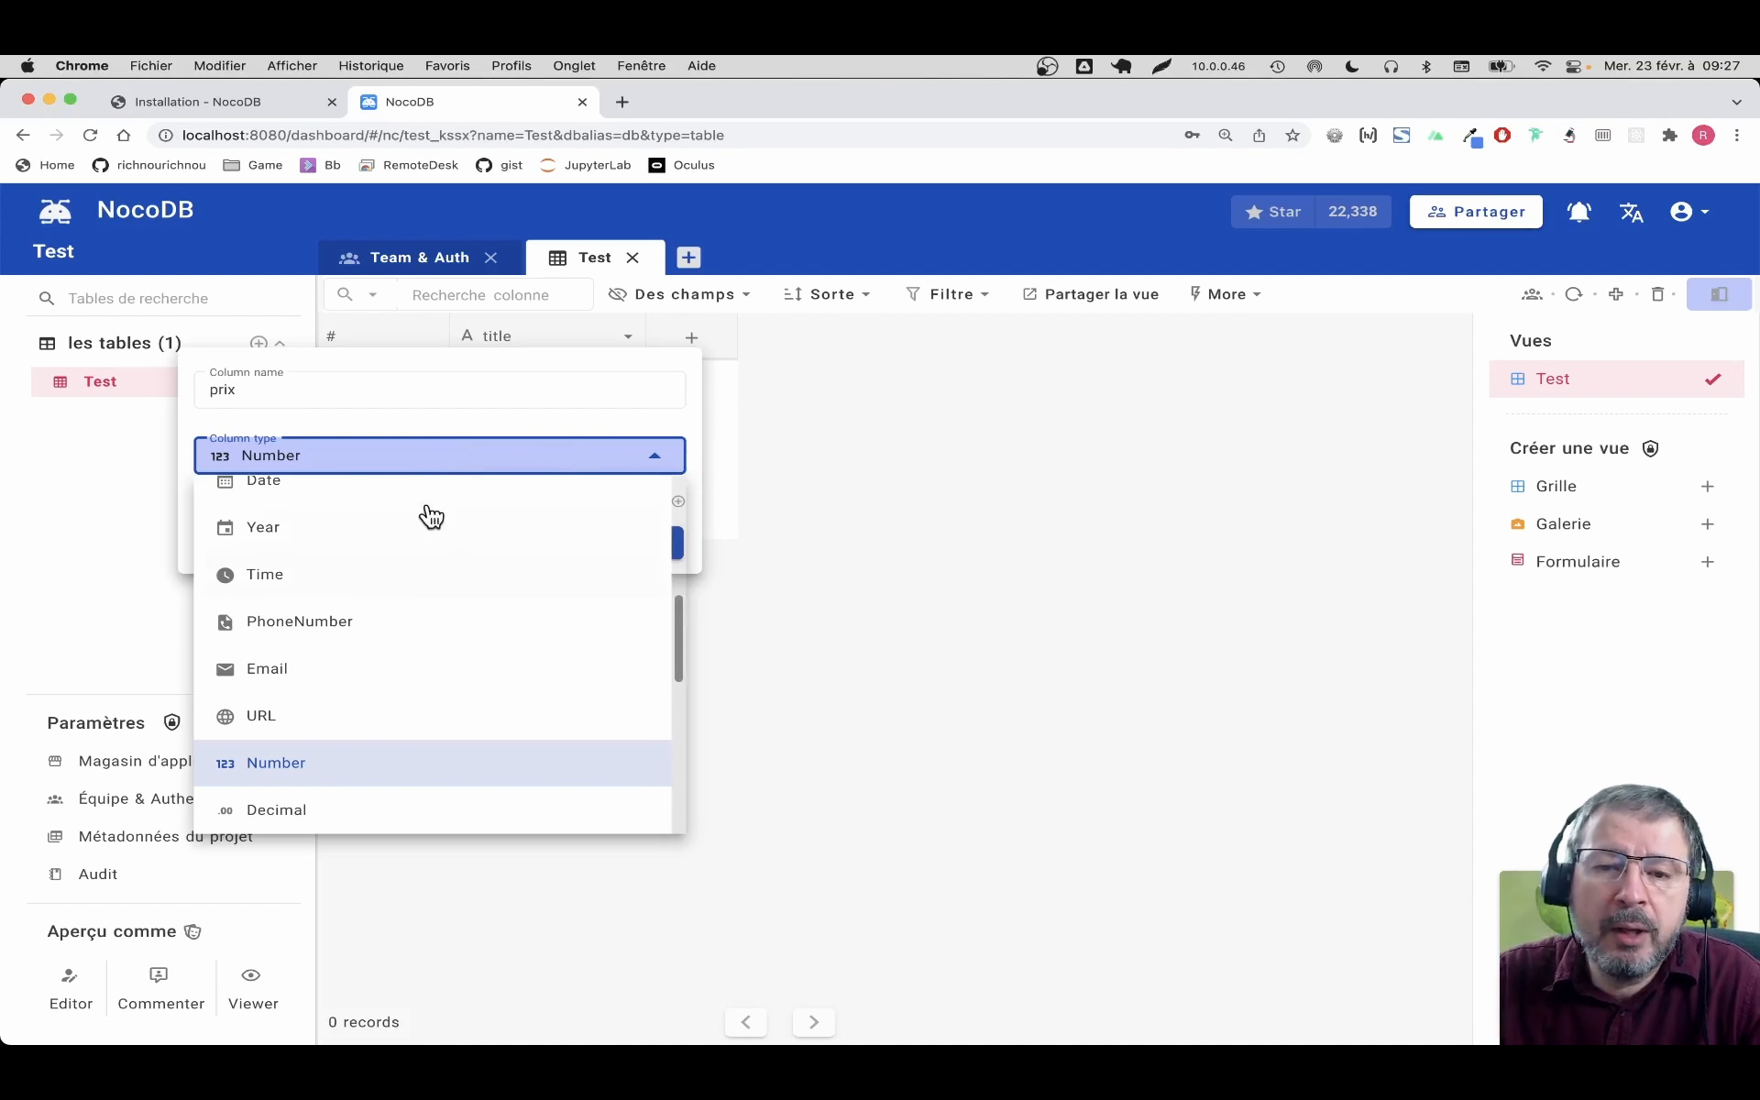
scroll(440, 527, up, 5)
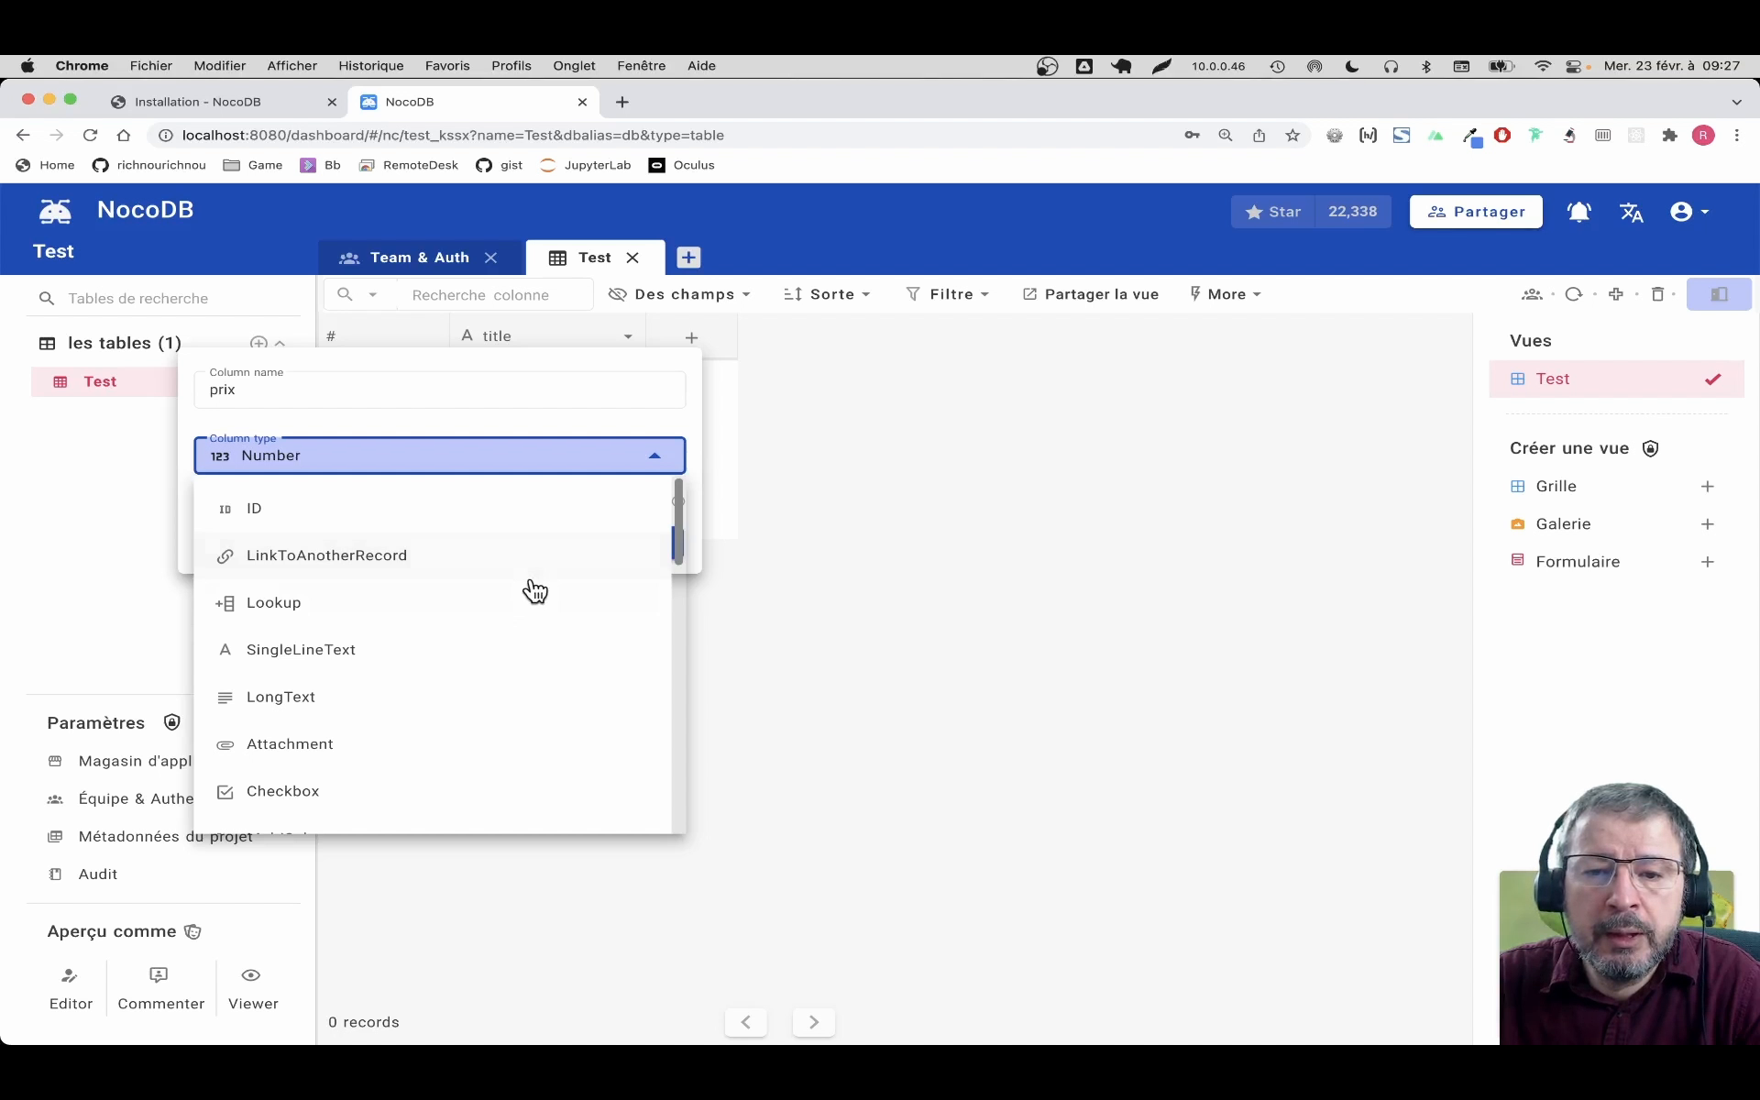
scroll(534, 589, down, 10)
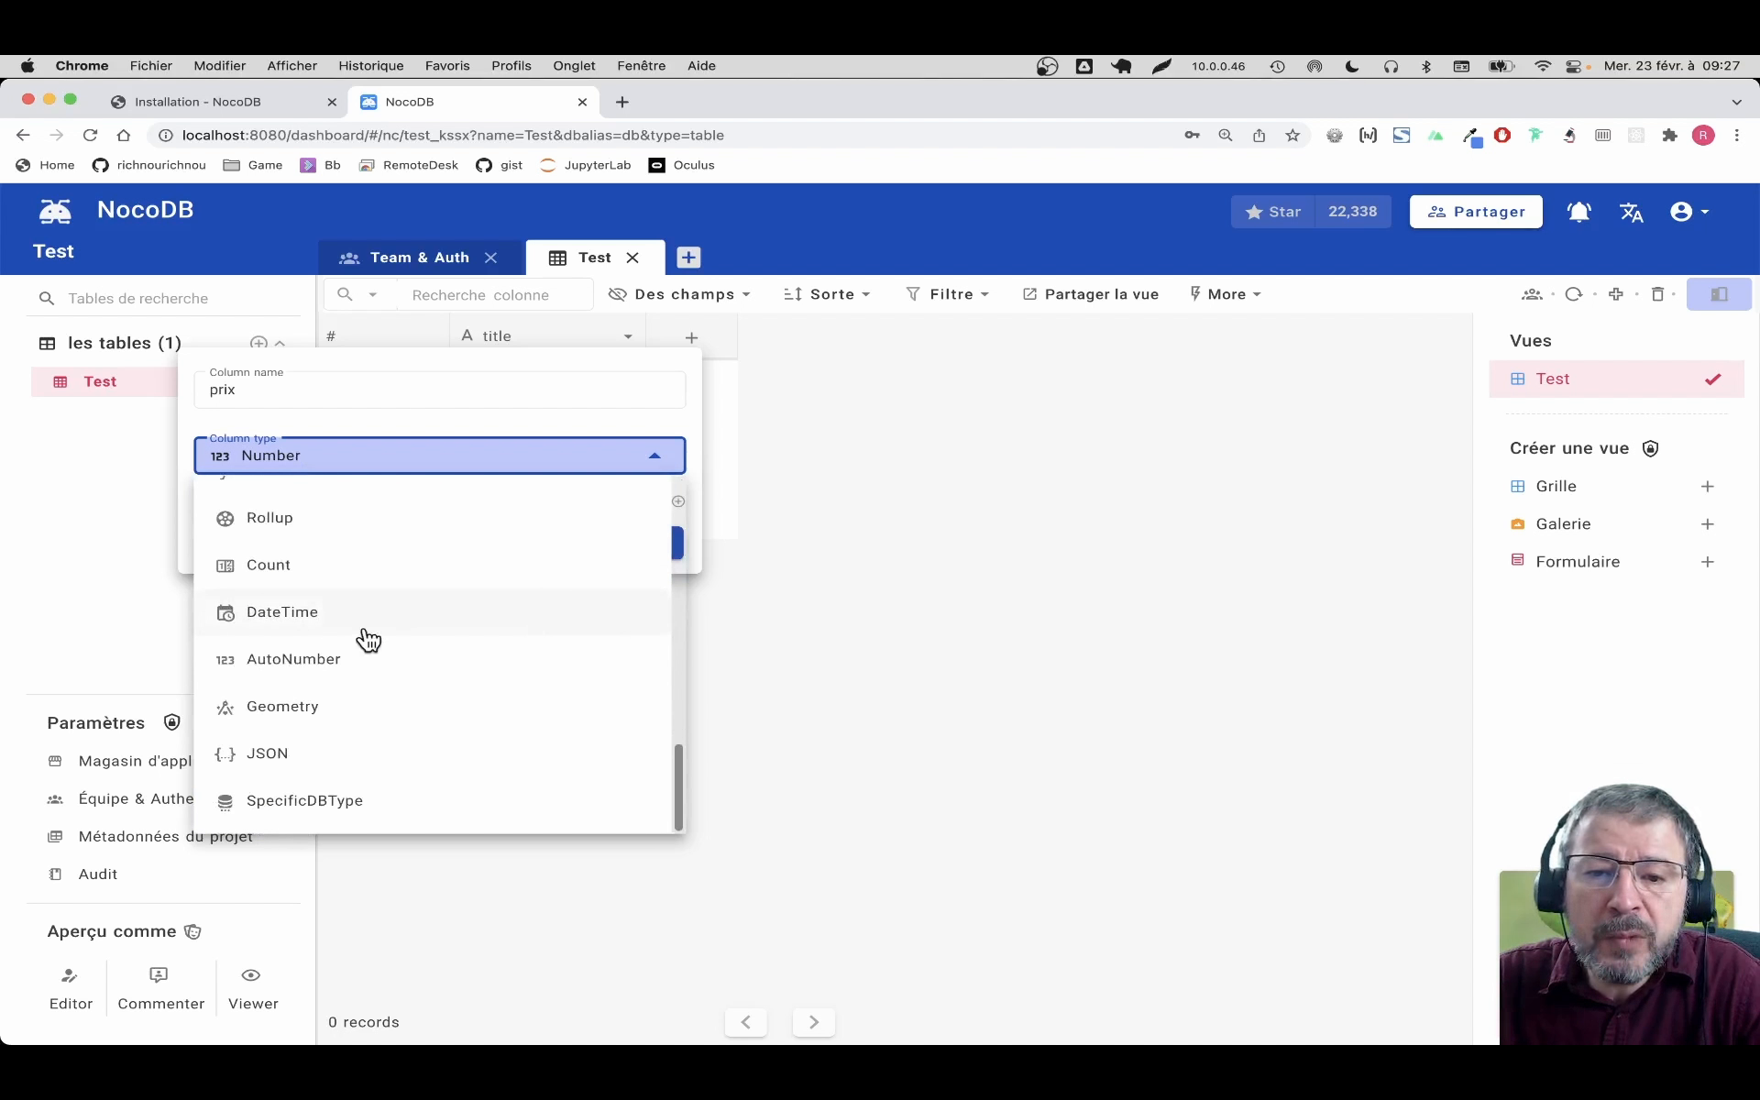
scroll(471, 660, up, 8)
scroll(476, 656, up, 2)
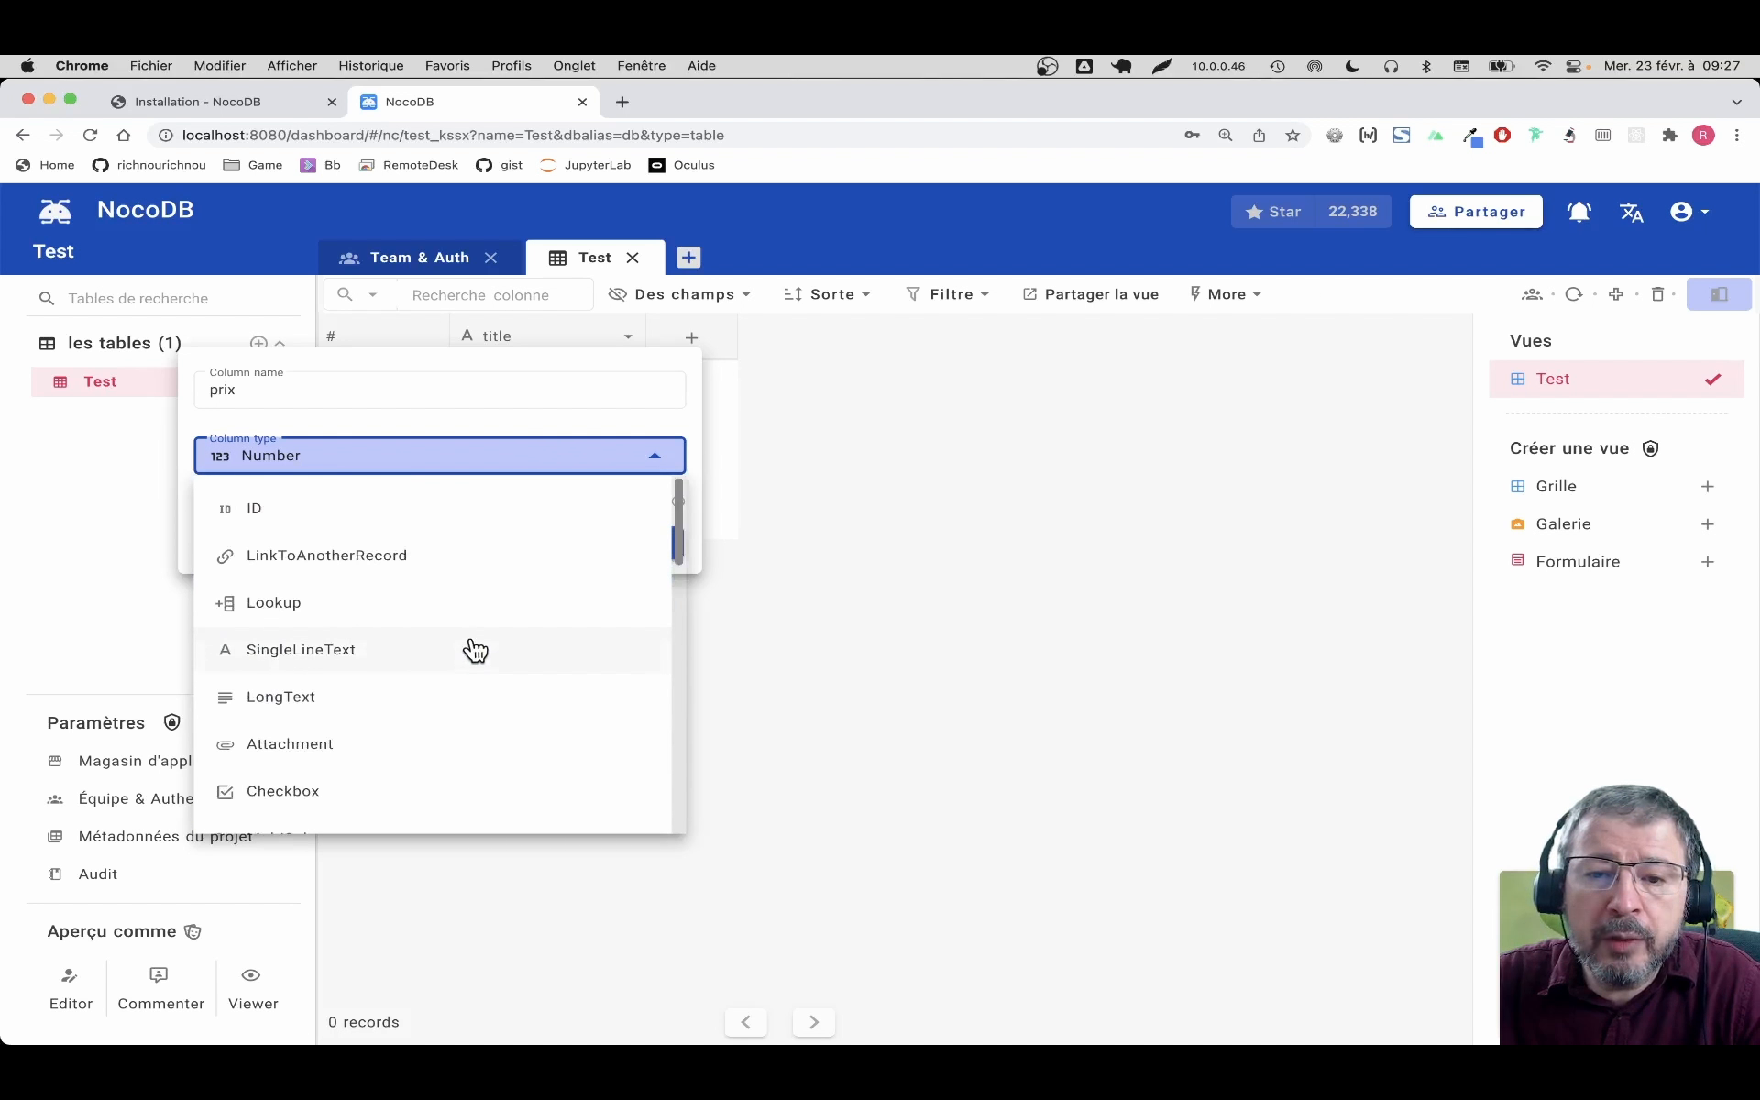
click(377, 455)
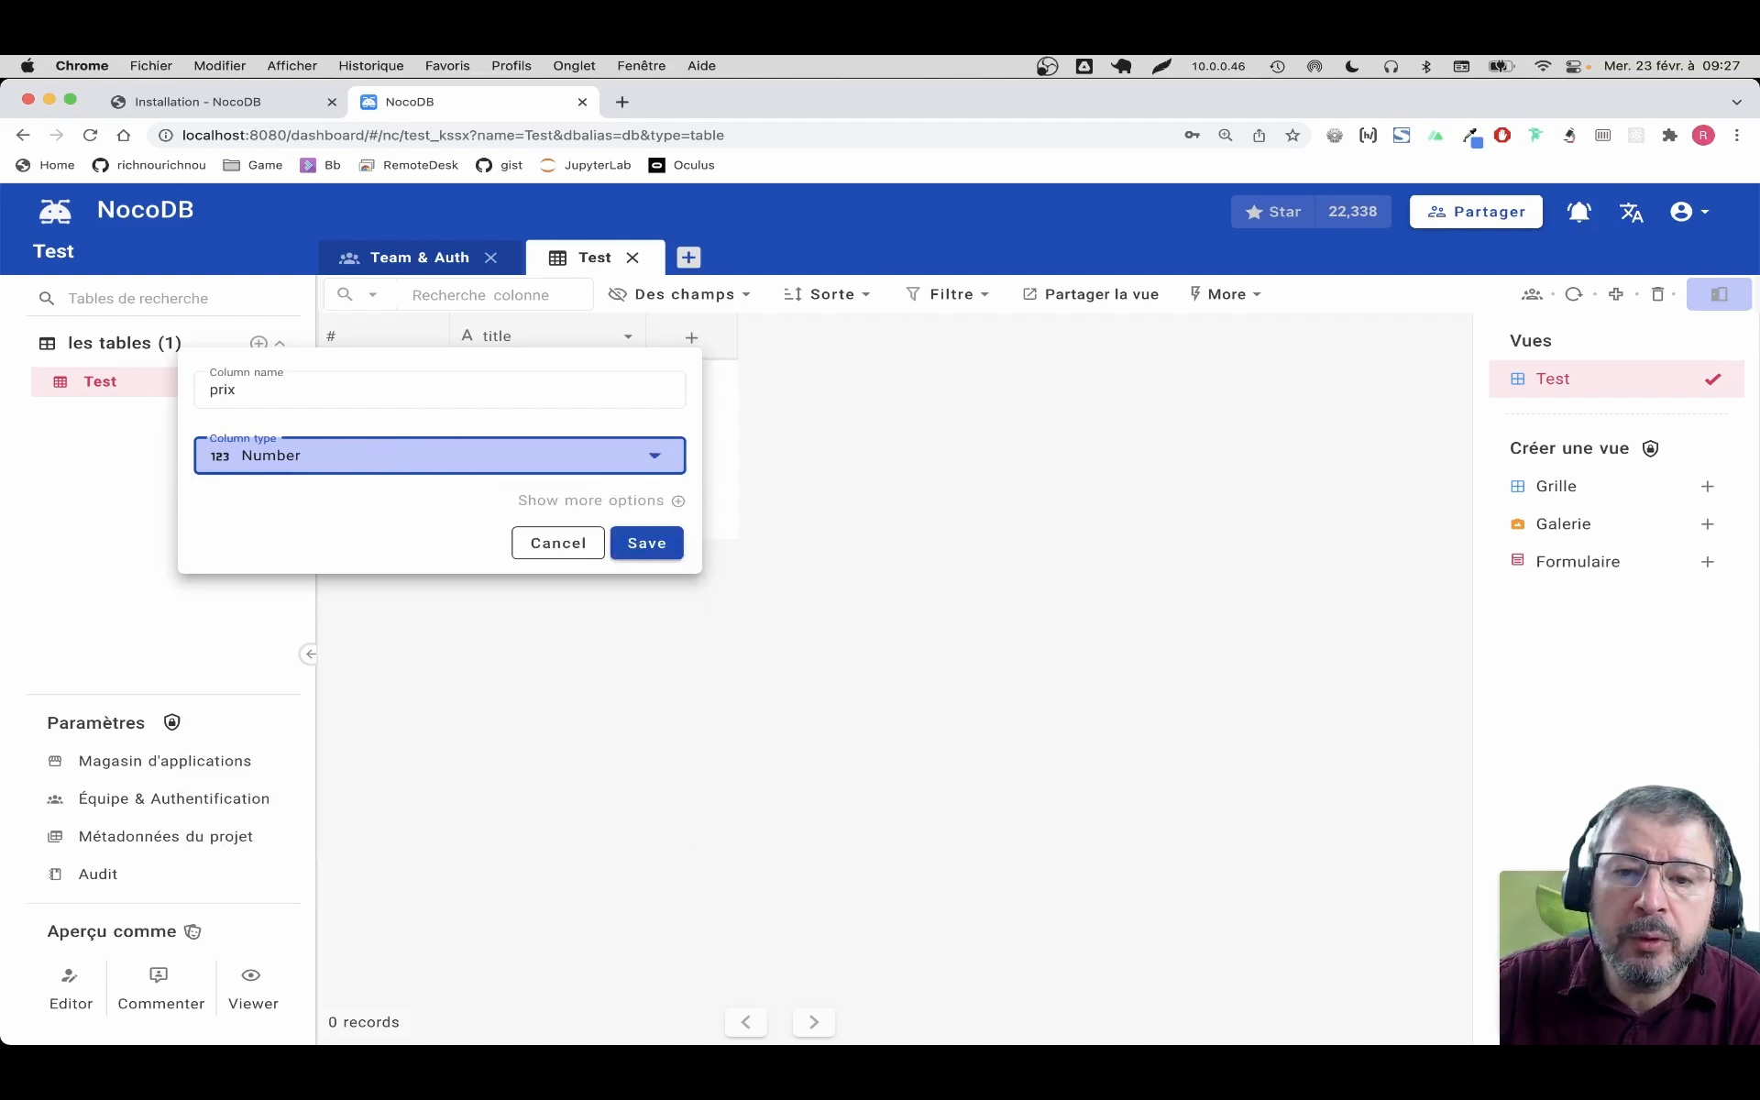
Set the prix column's database type to float, leave Length and Default empty, and save it
click(596, 506)
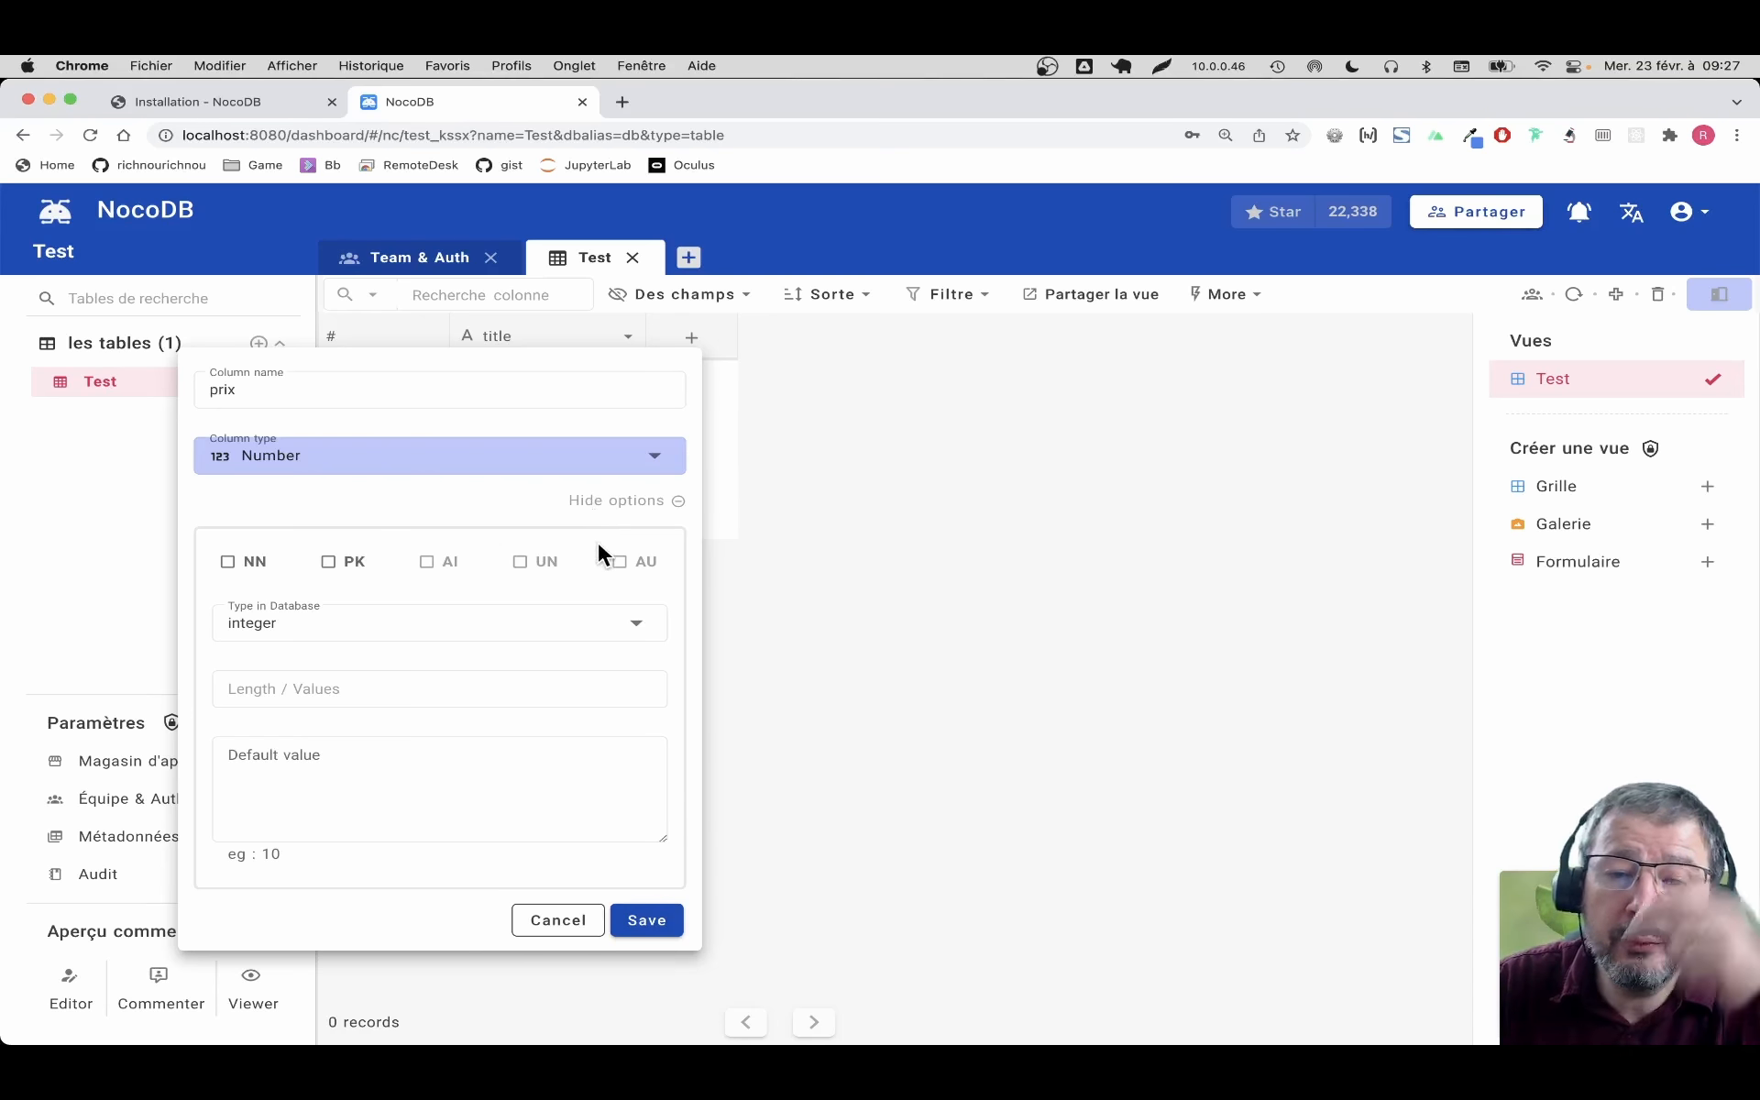
click(448, 621)
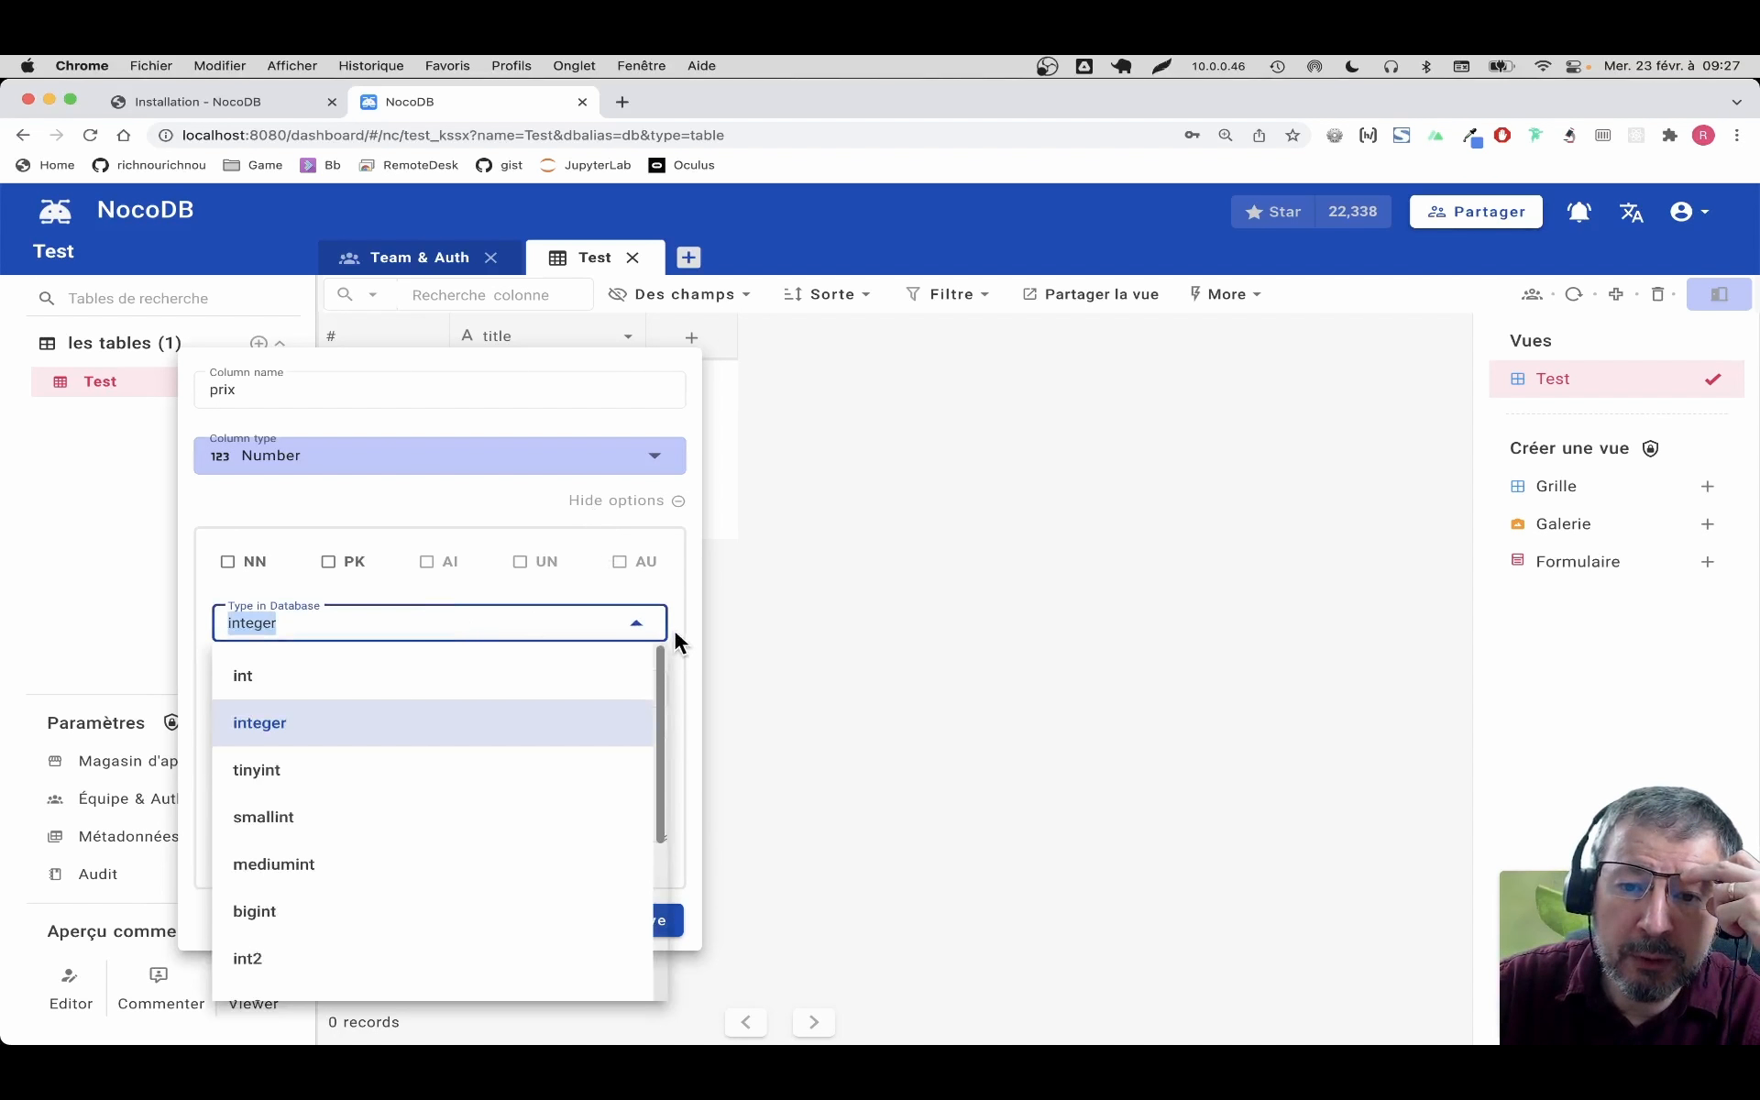
scroll(570, 759, down, 3)
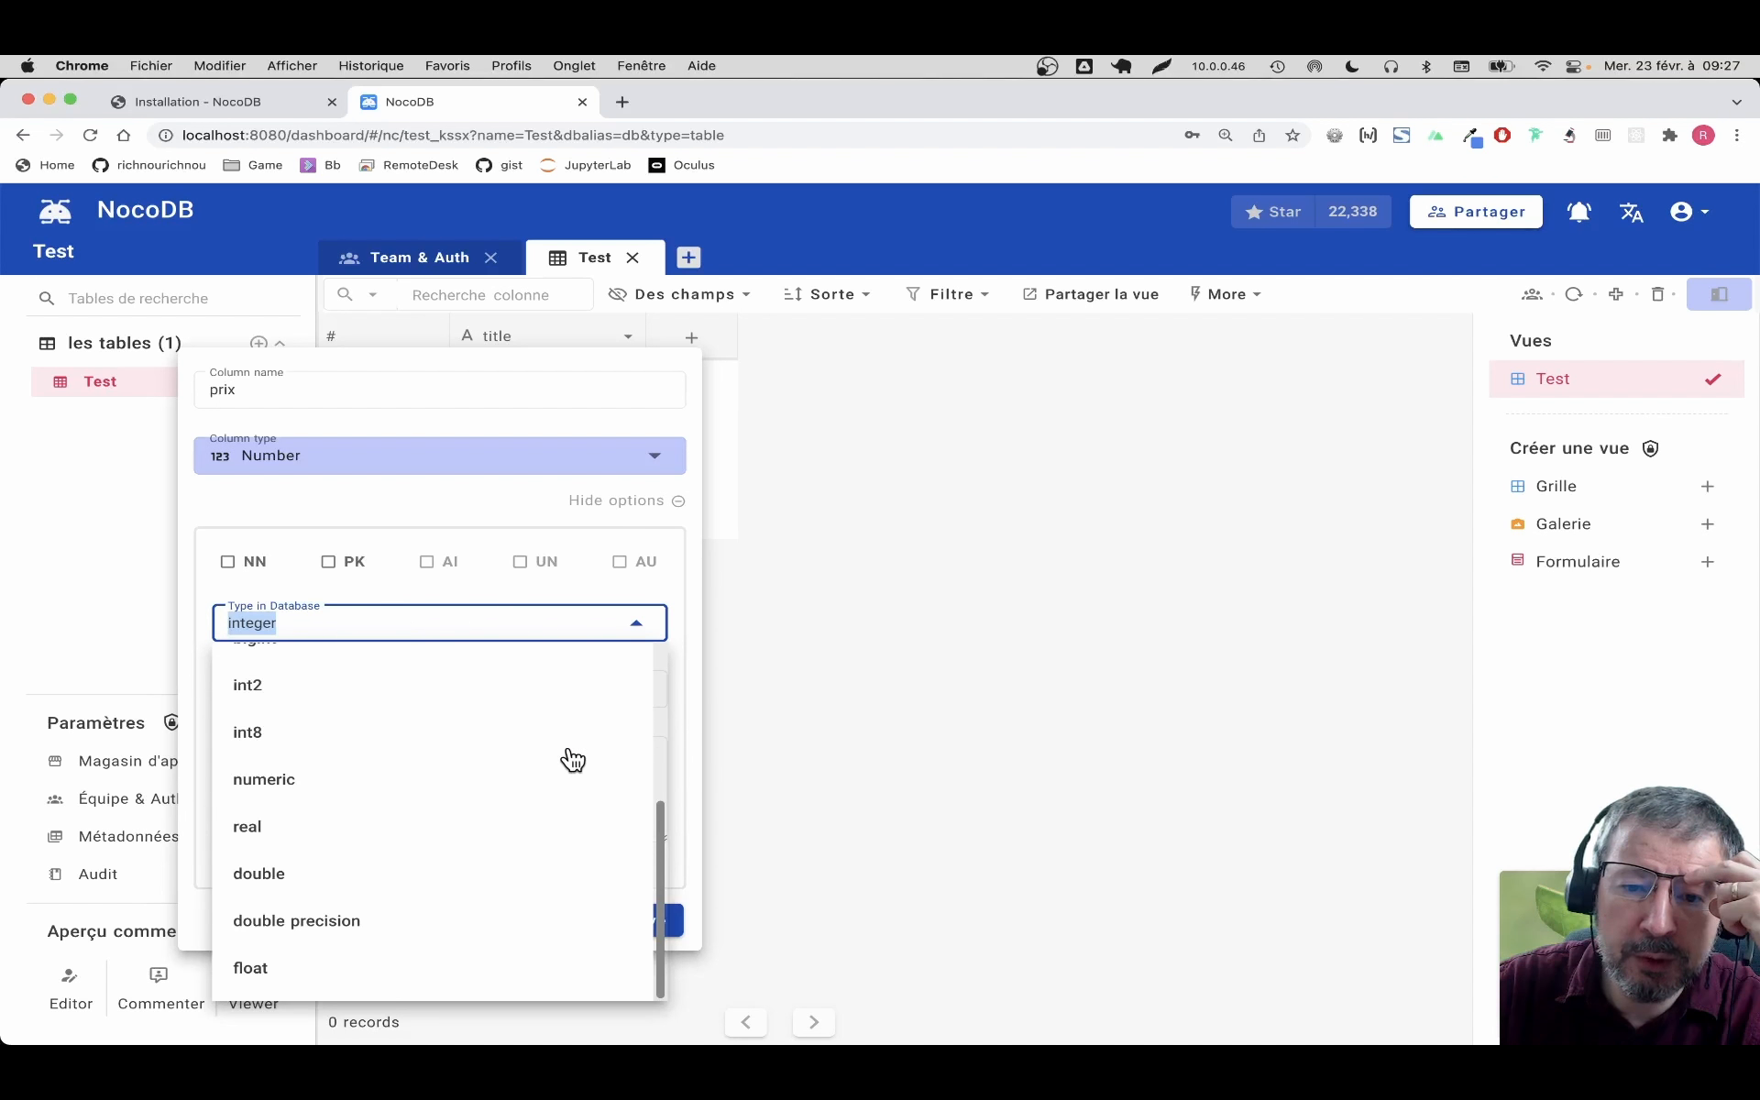
scroll(573, 759, up, 3)
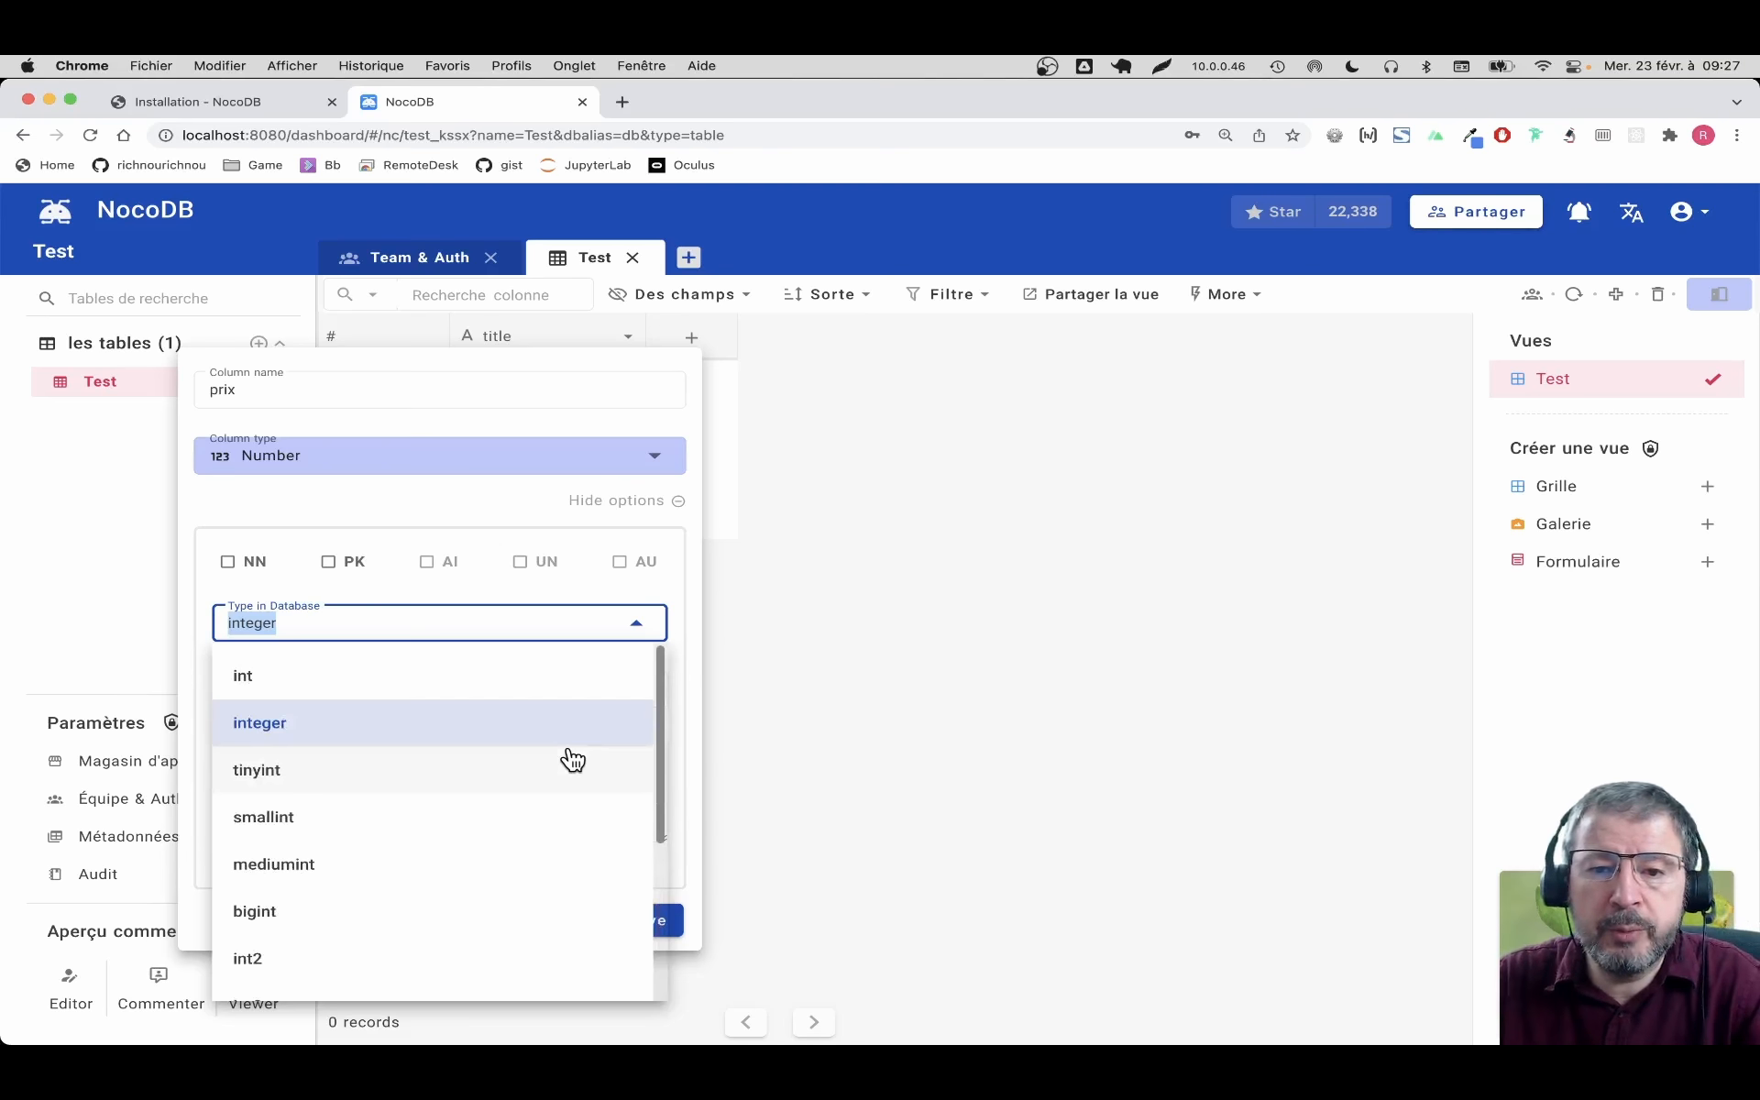
scroll(420, 751, down, 3)
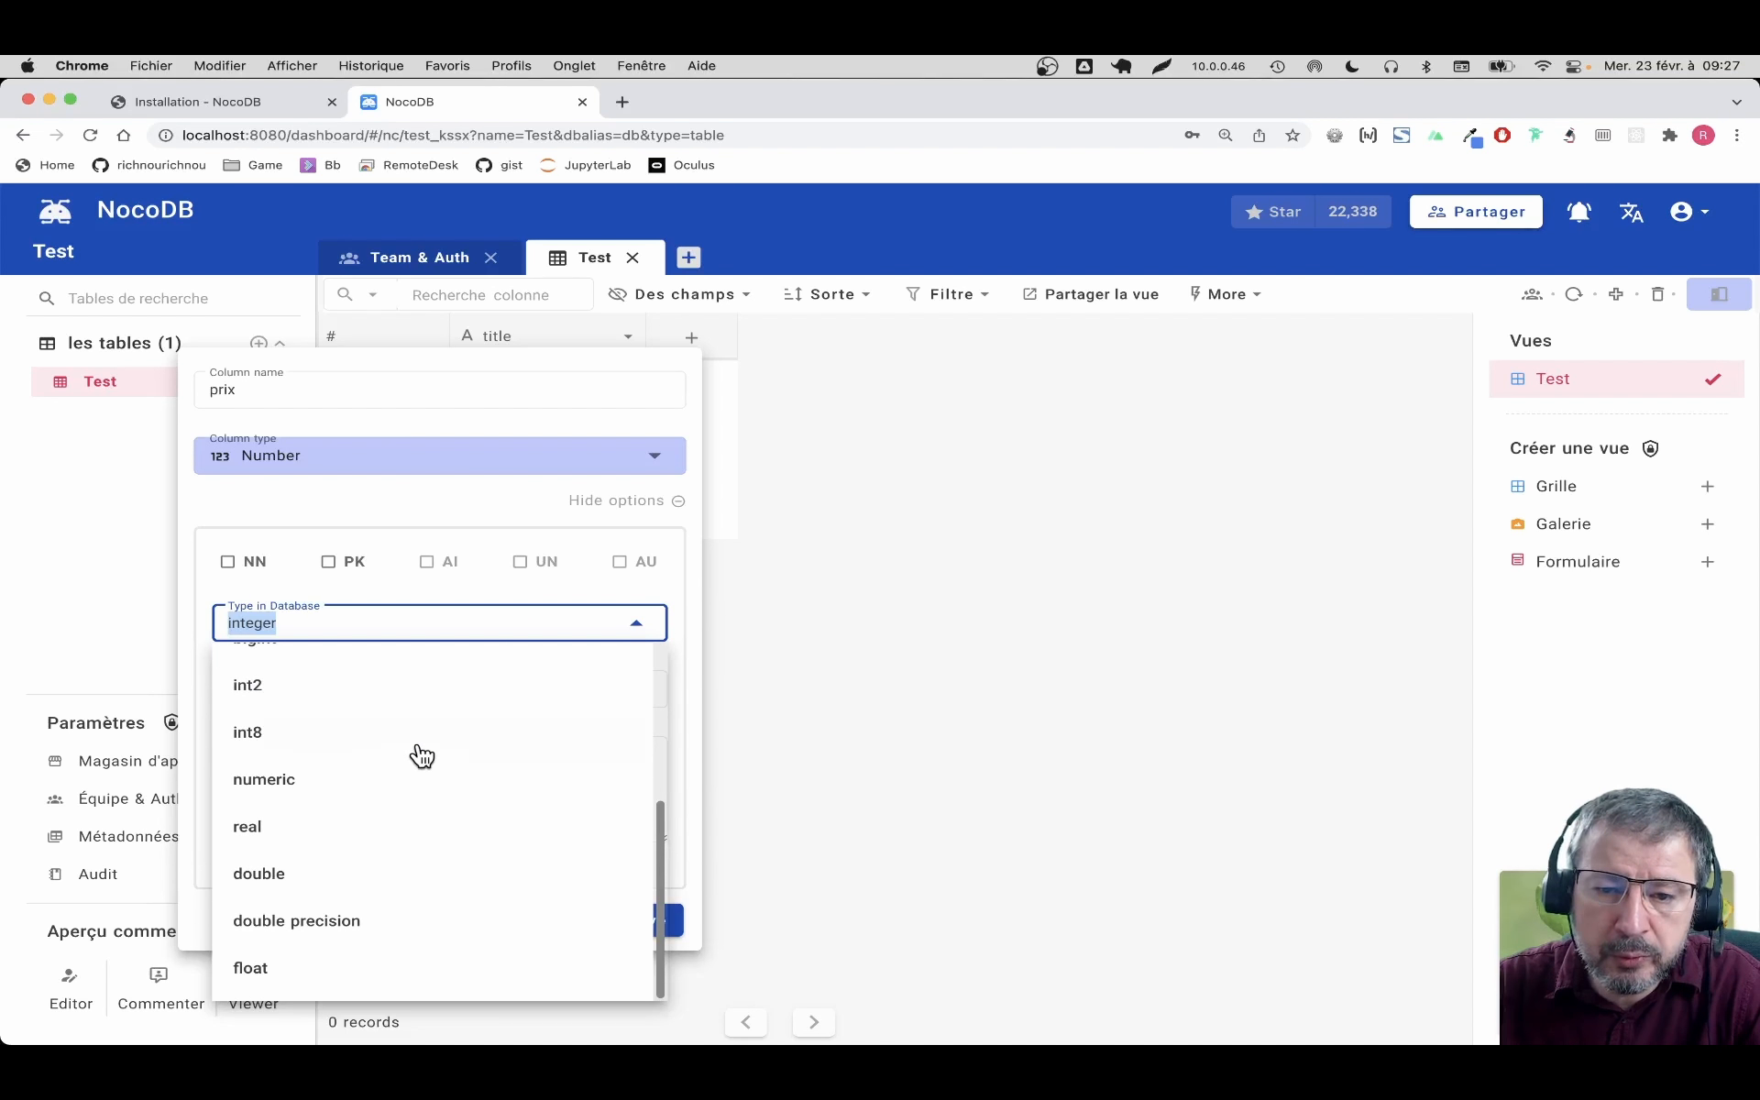
click(410, 782)
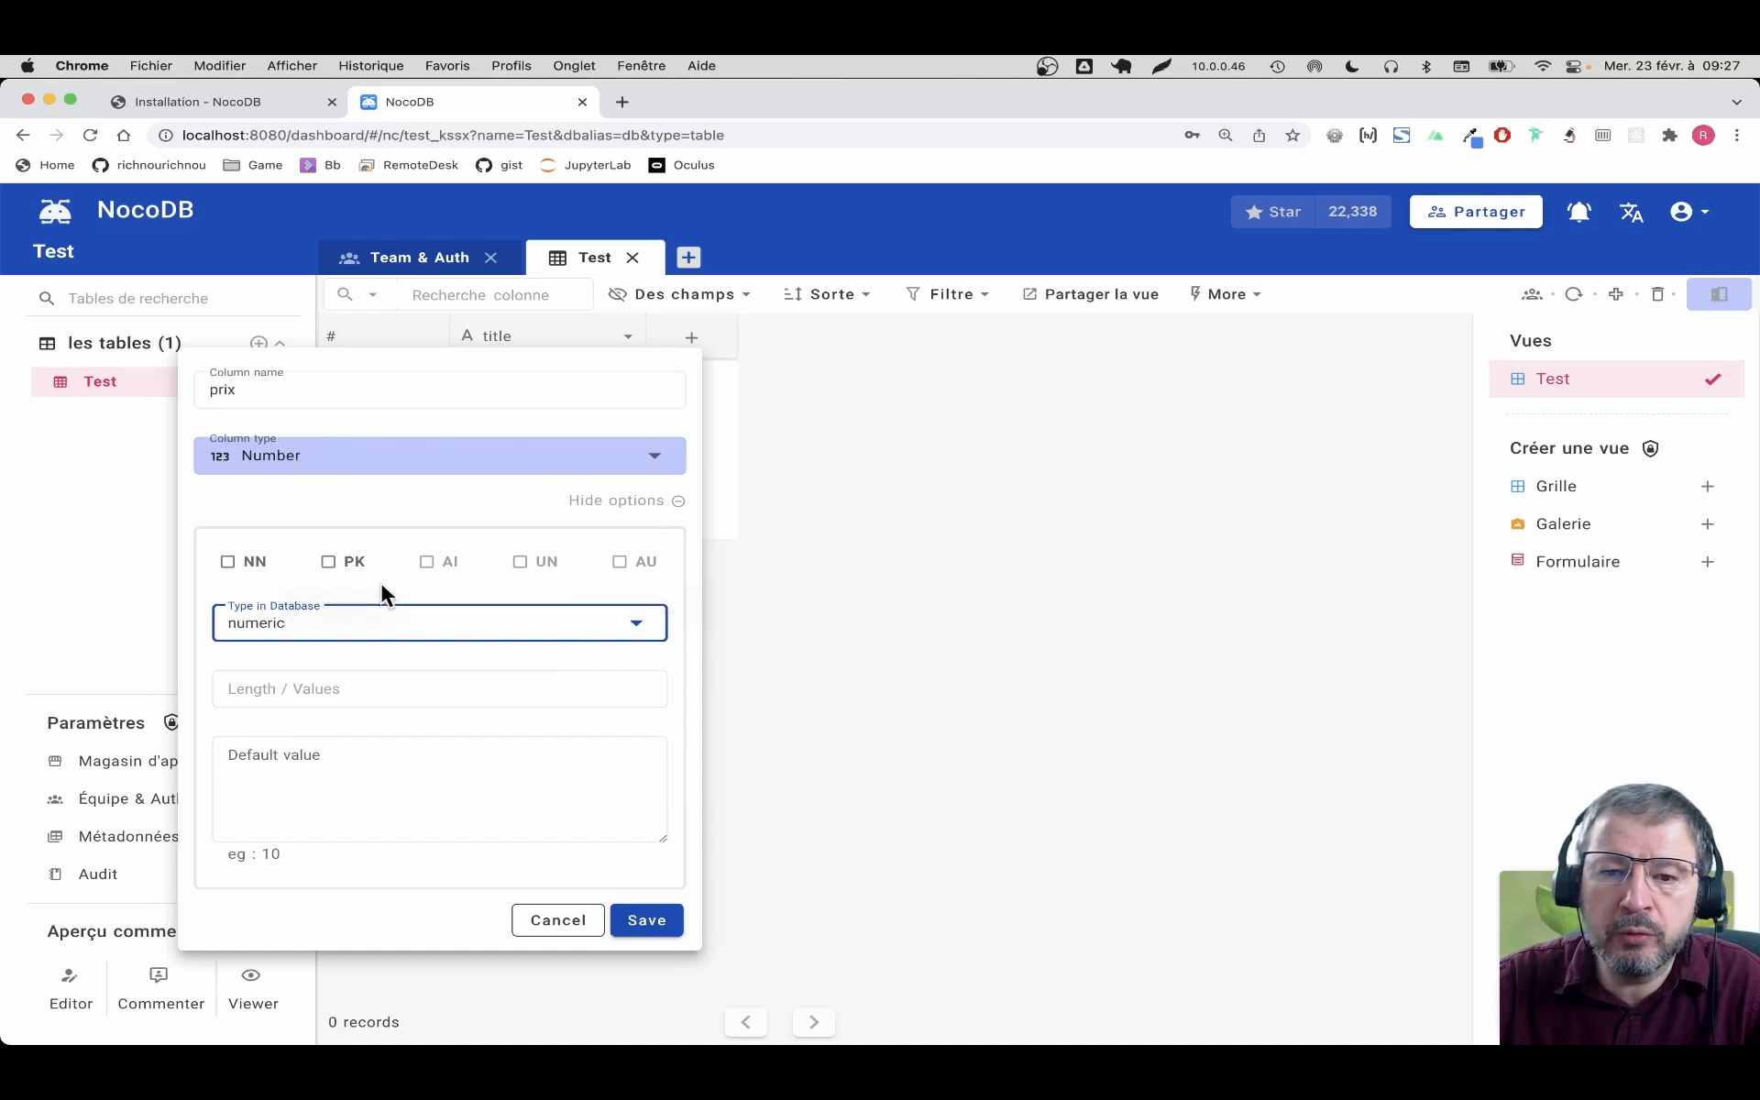
click(649, 622)
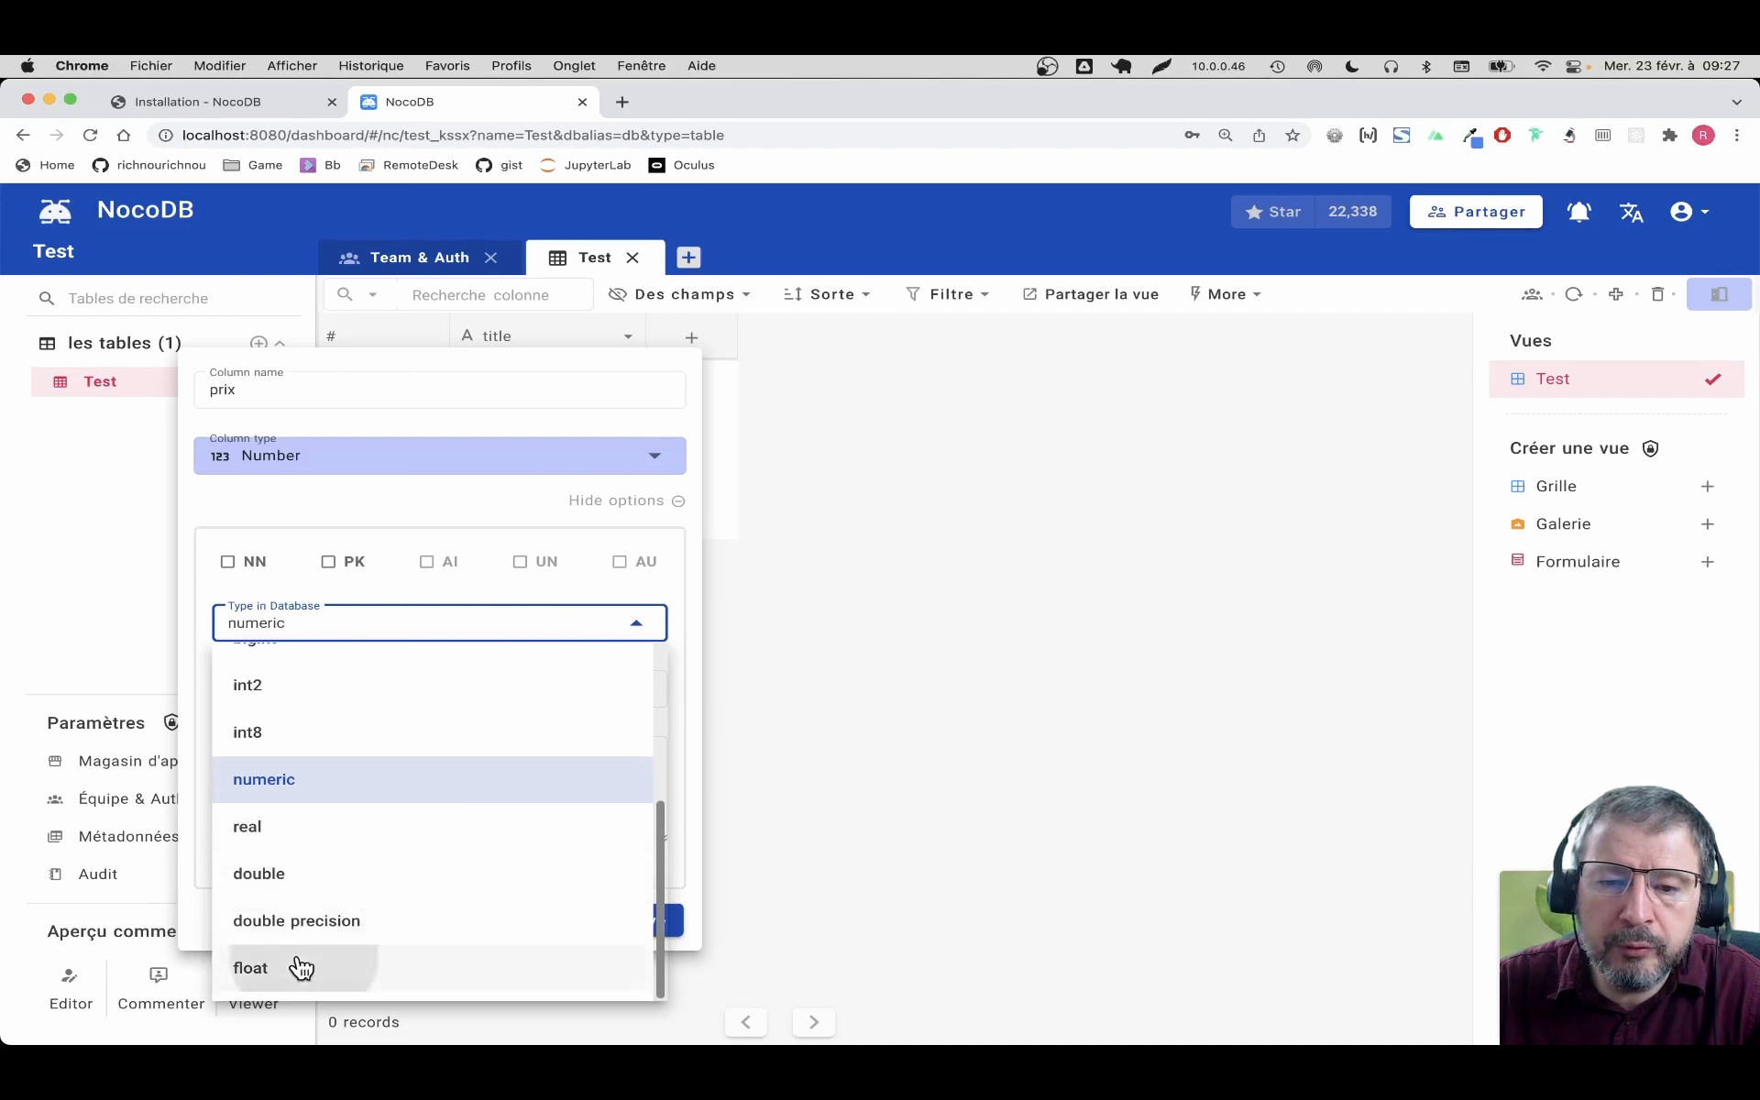
click(294, 966)
click(385, 690)
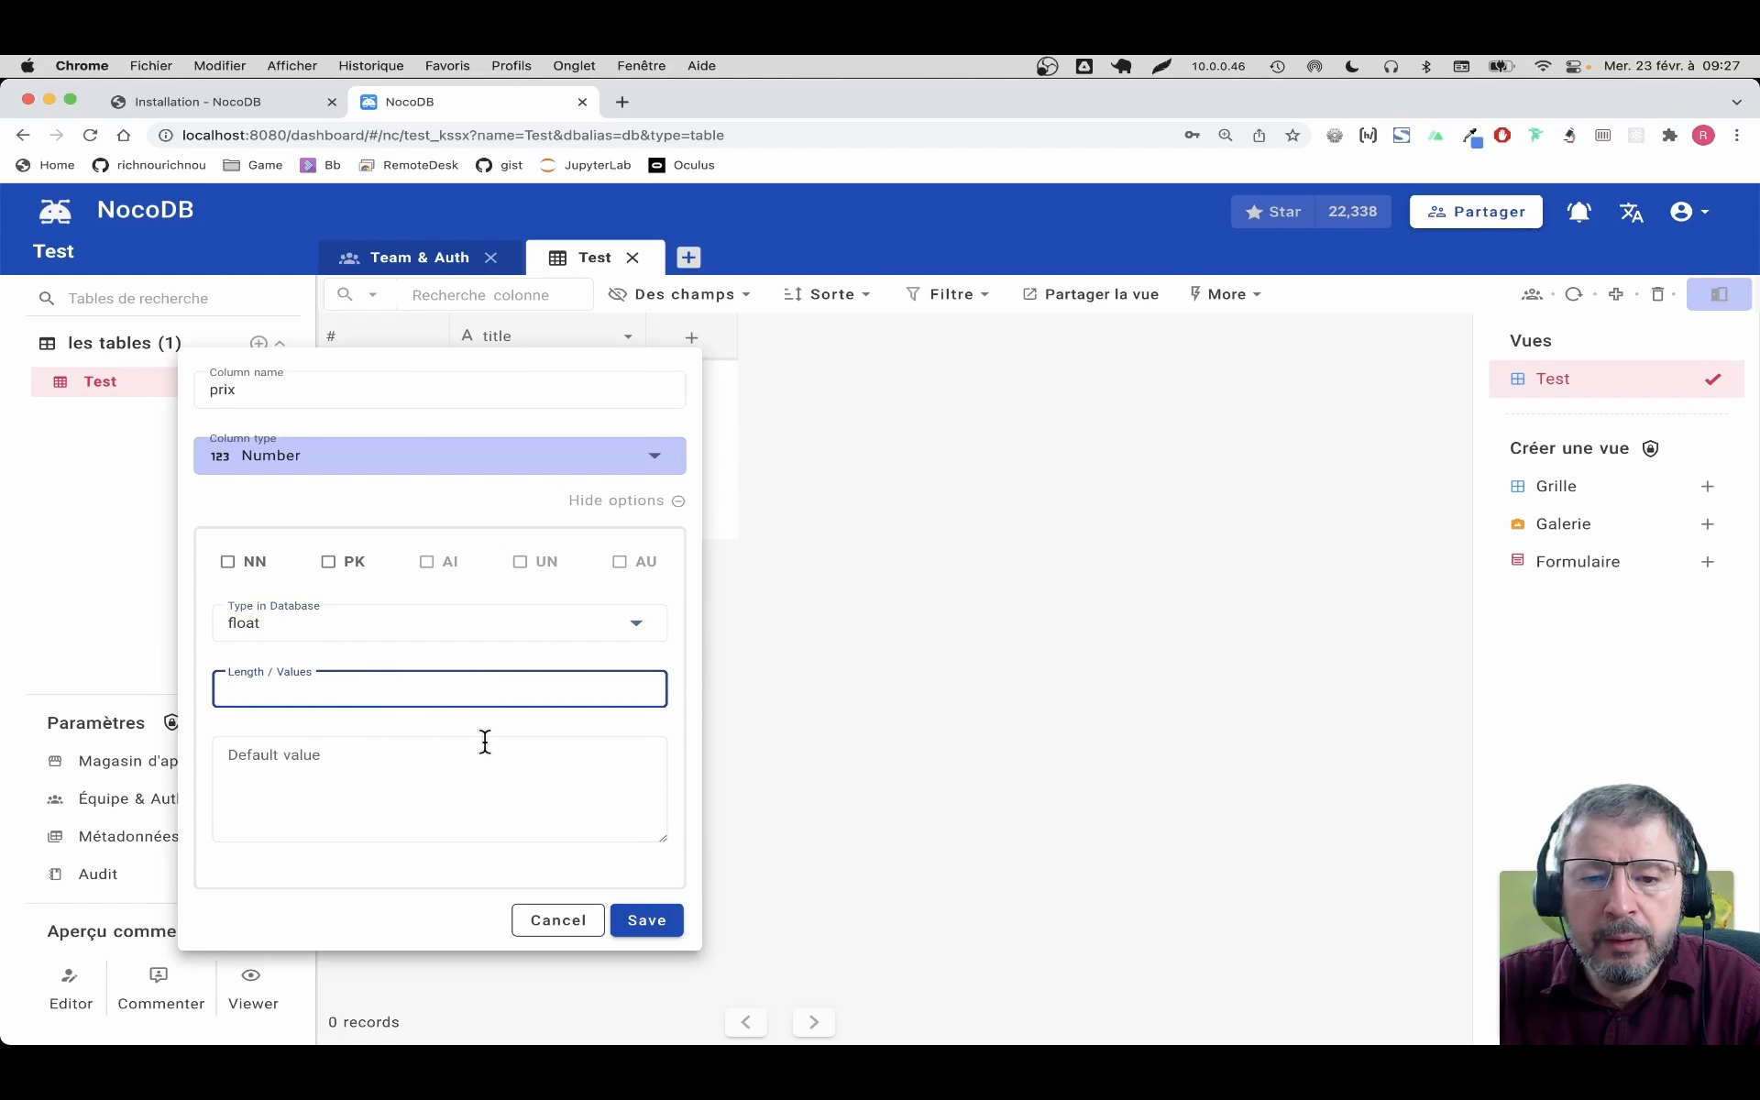
click(542, 790)
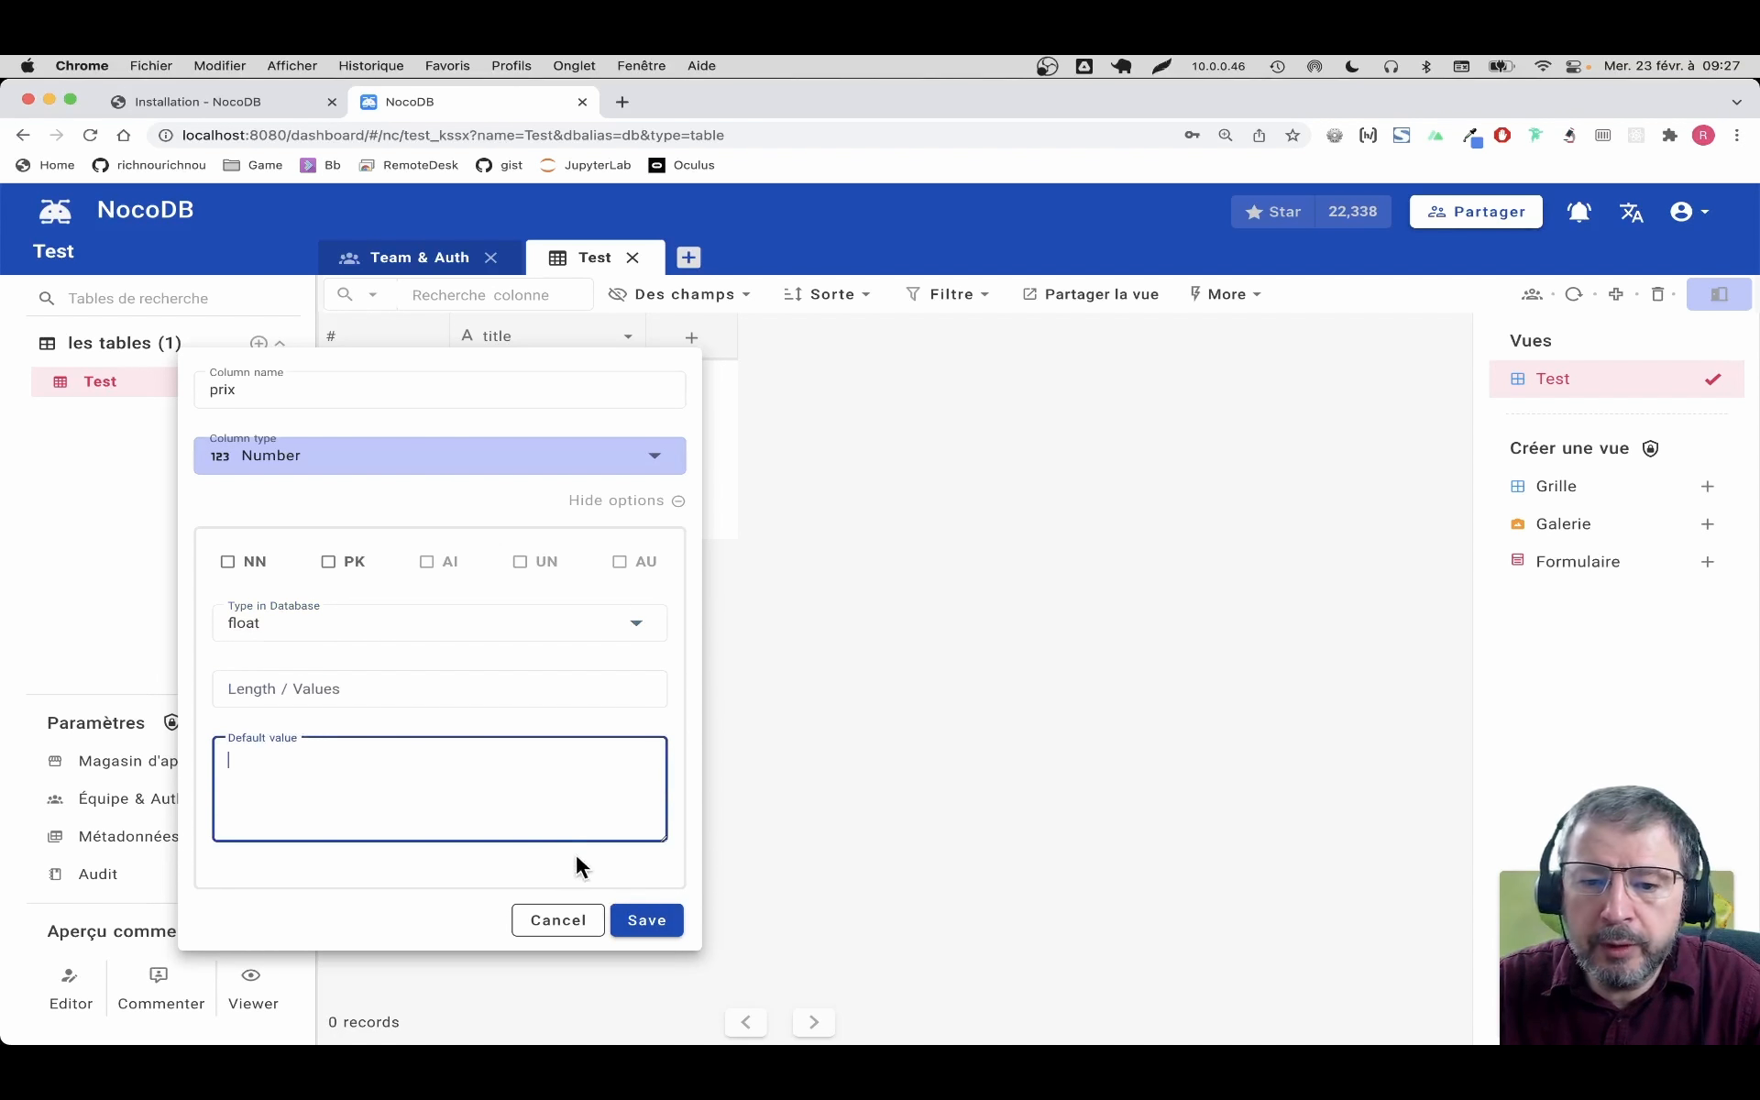
click(462, 806)
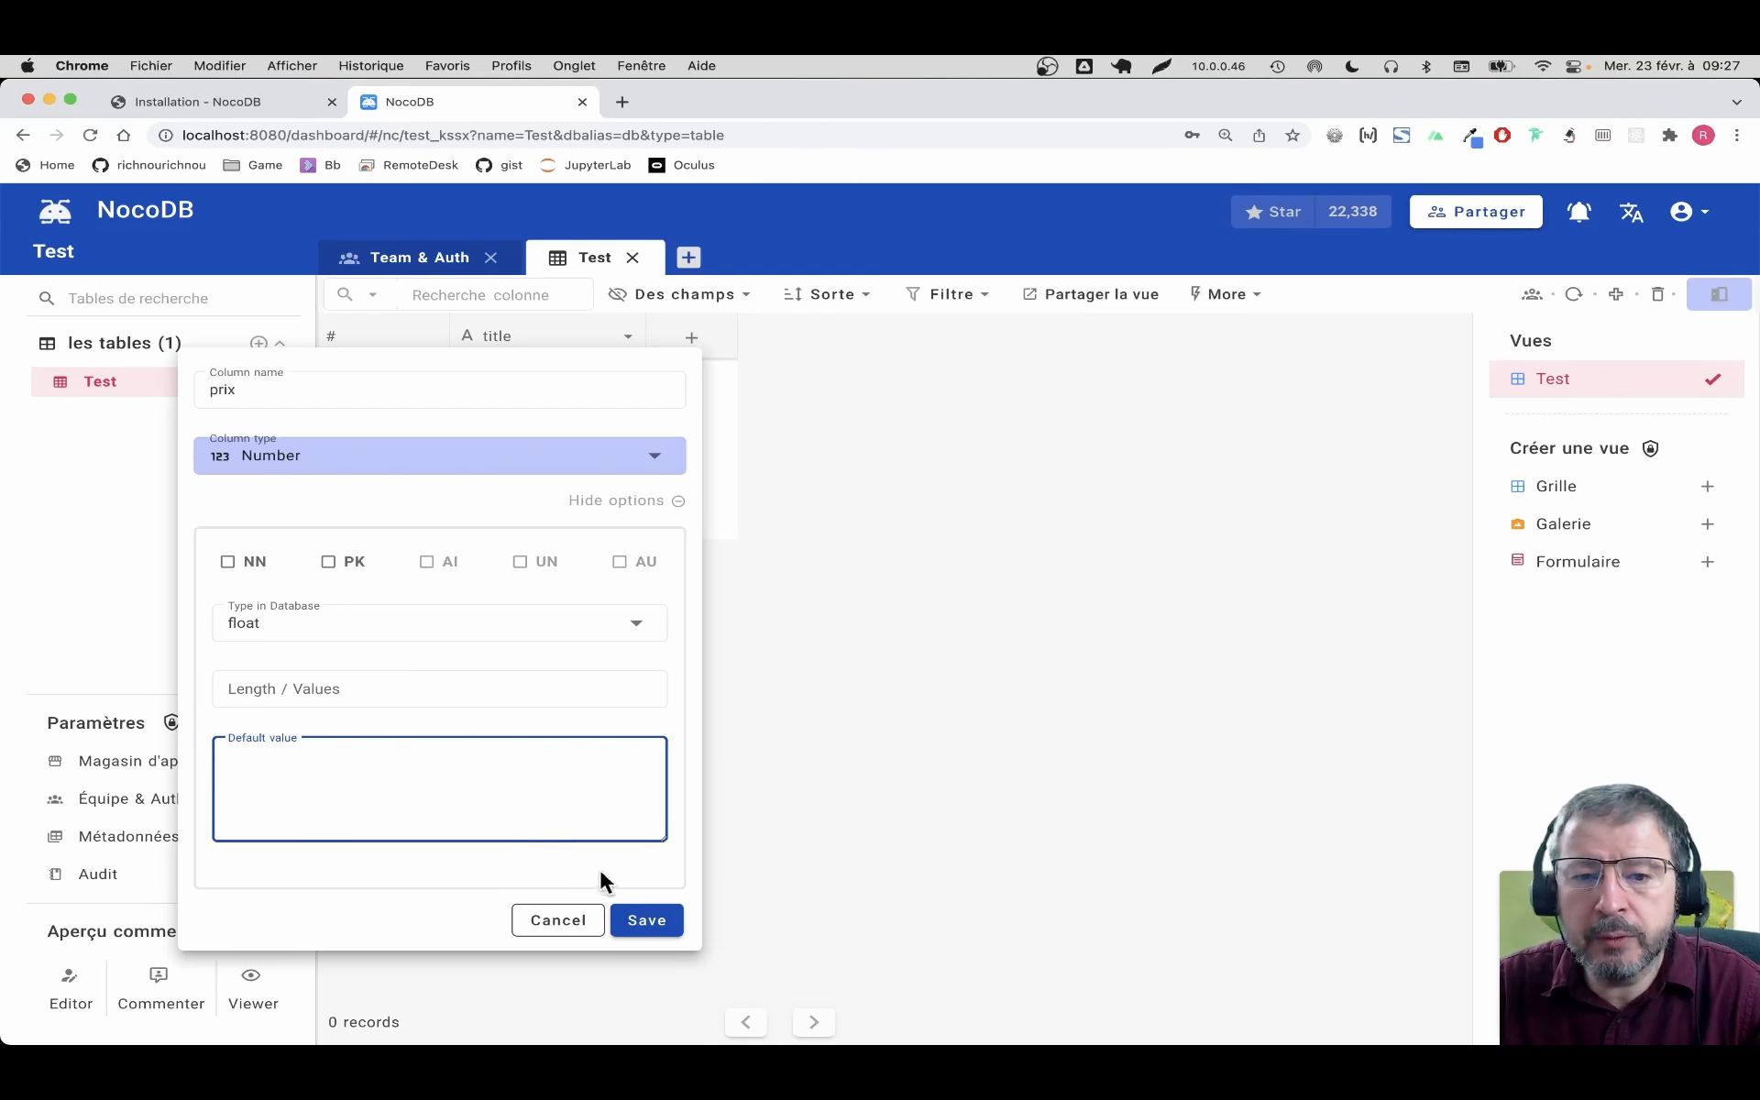
click(646, 920)
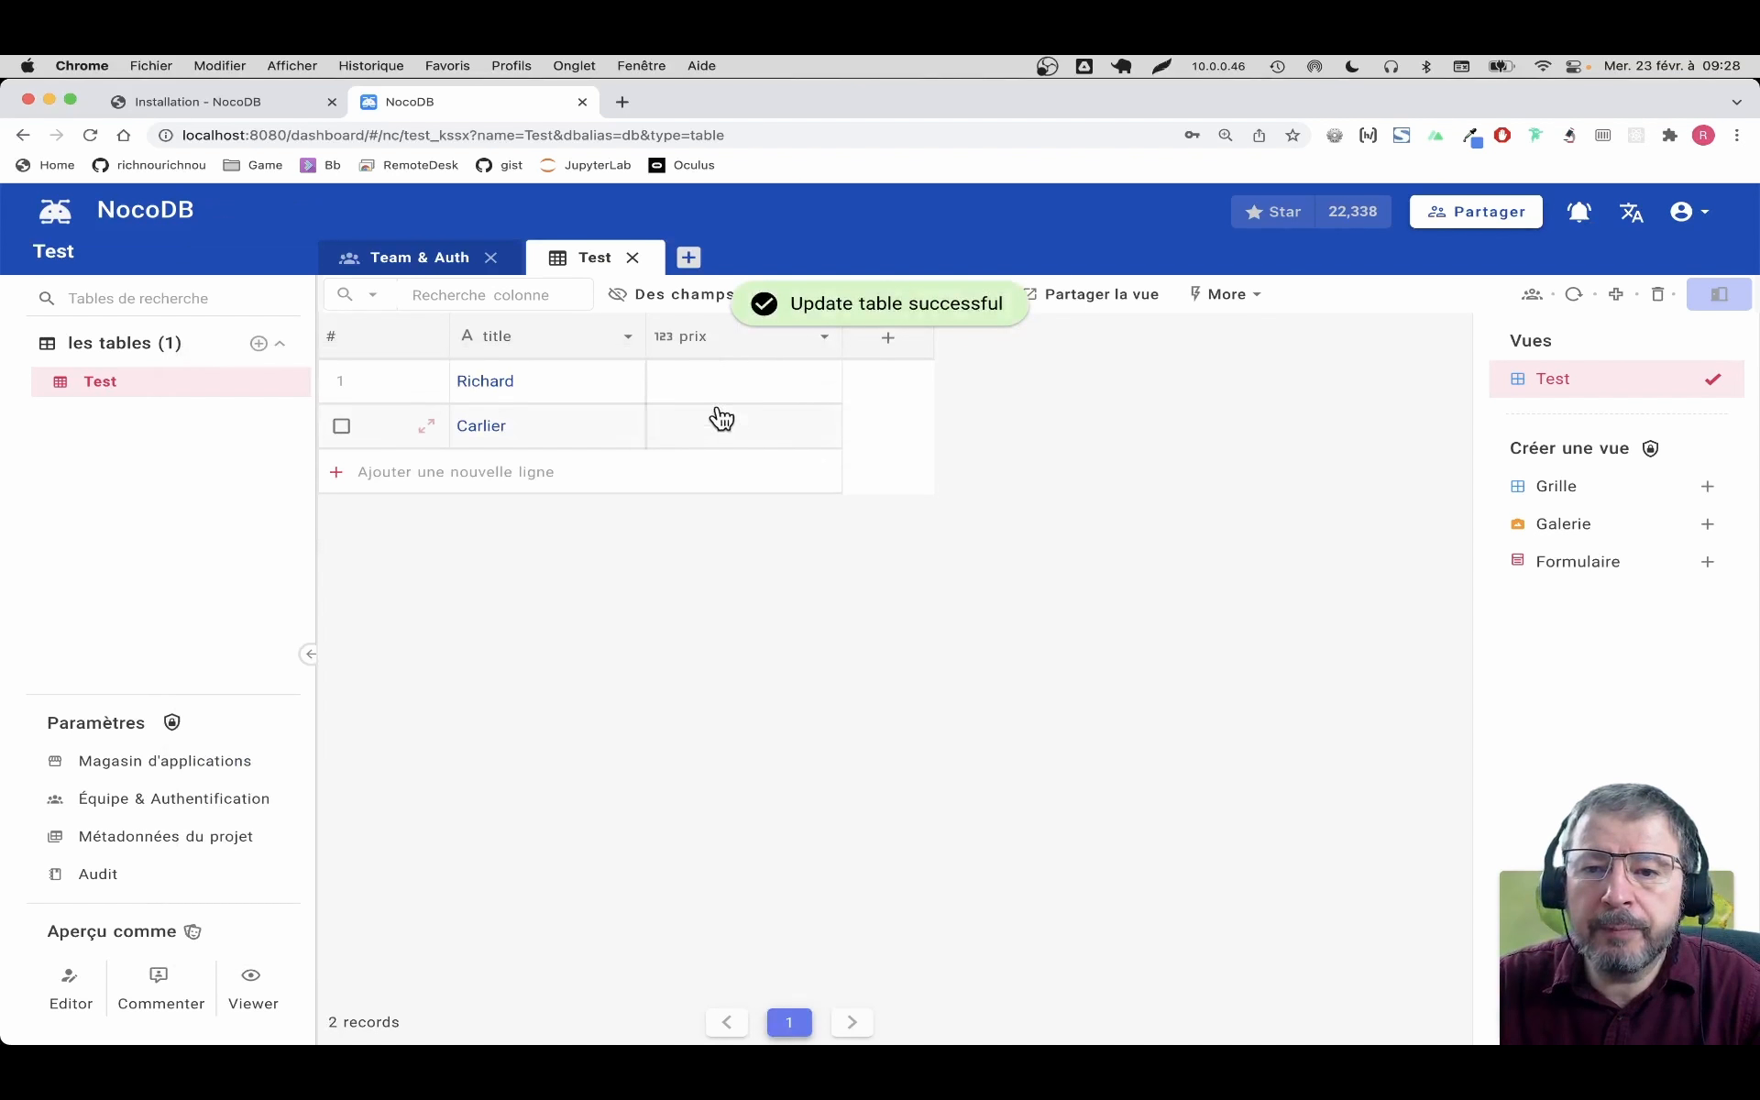
Enter prix 454 for the first record and 794 for the second record
click(719, 389)
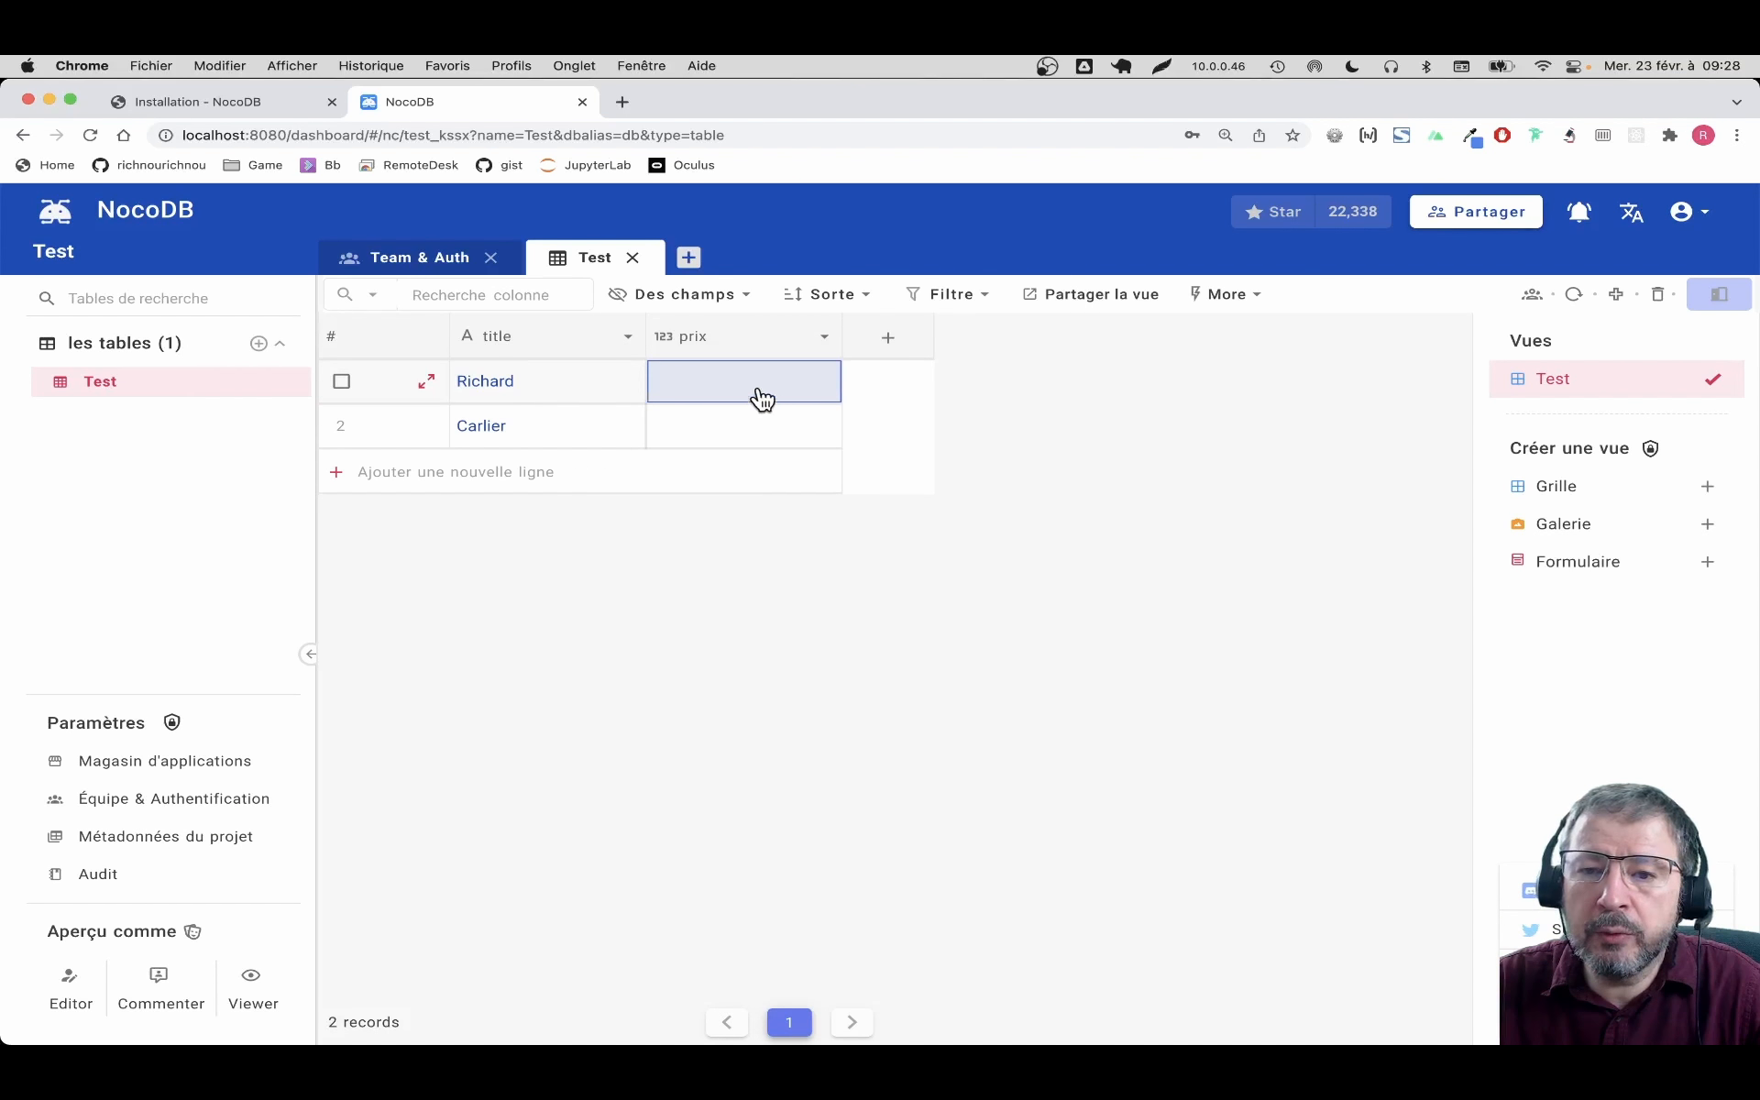
double_click(759, 389)
text(4545,)
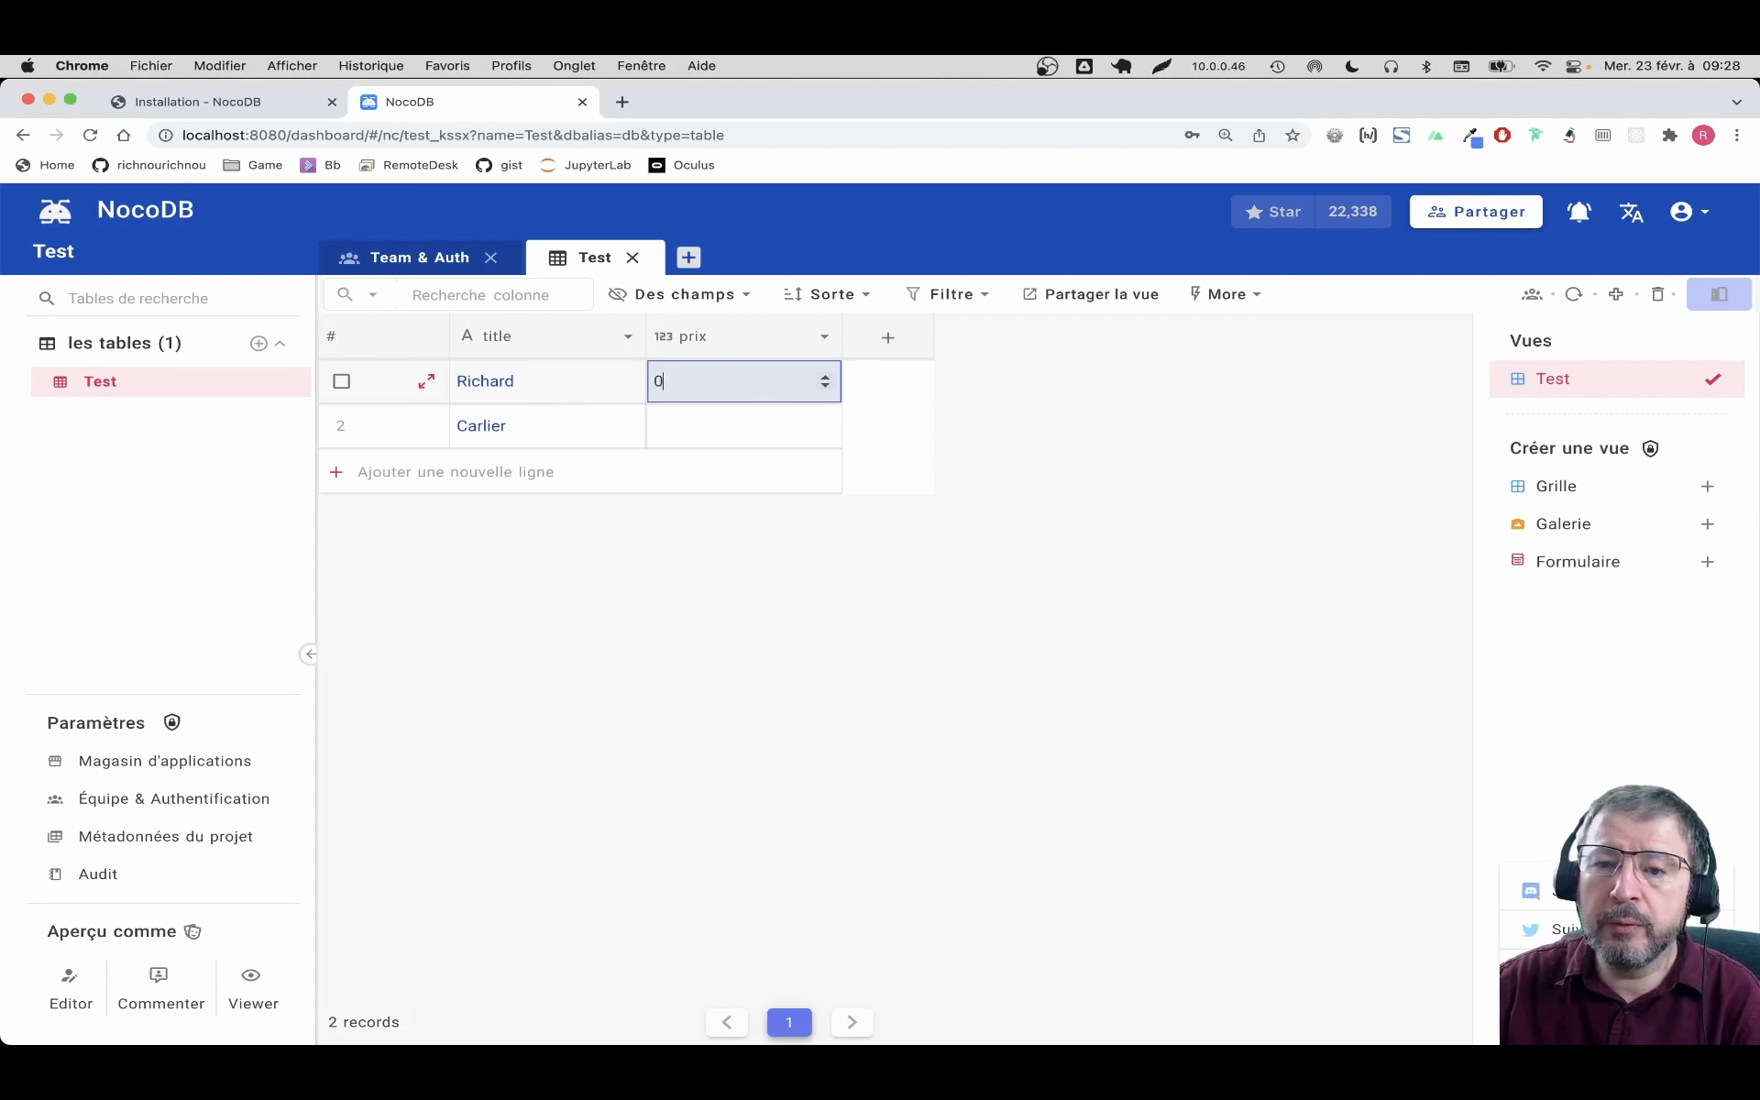
key(BackSpace)
text(454)
click(760, 439)
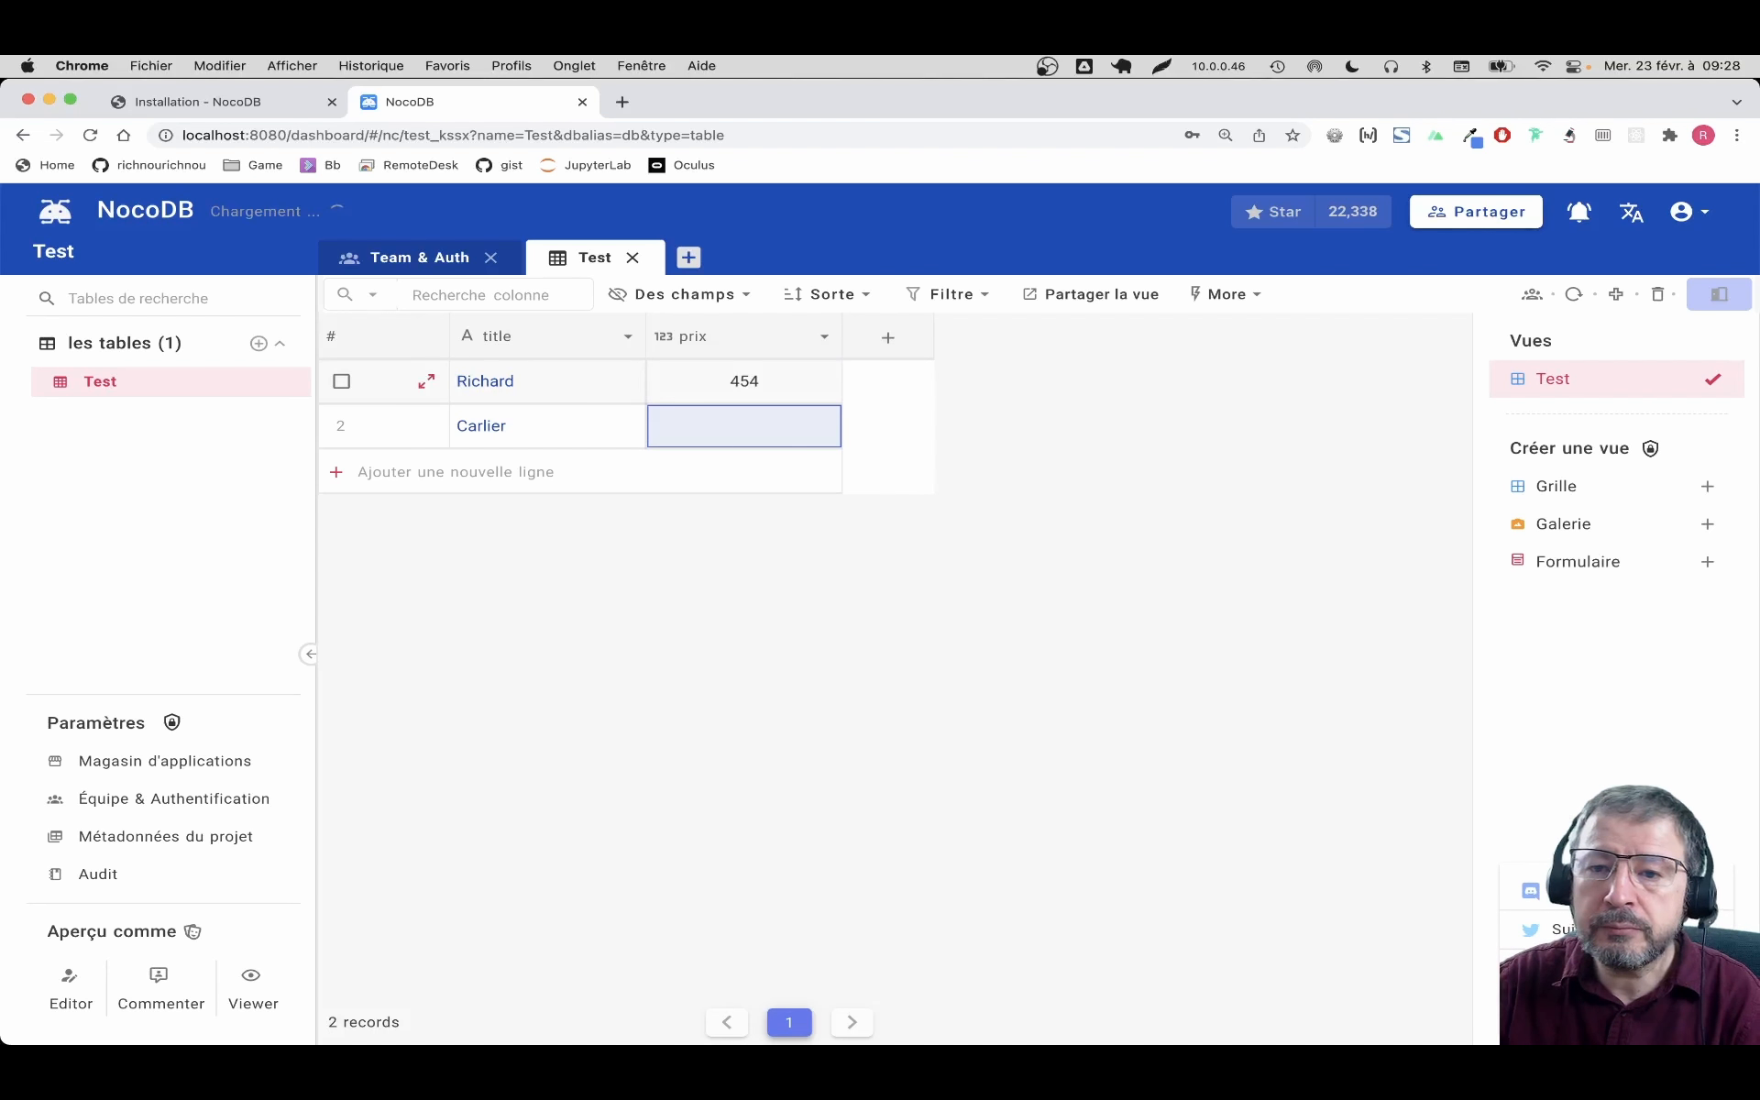
text(7)
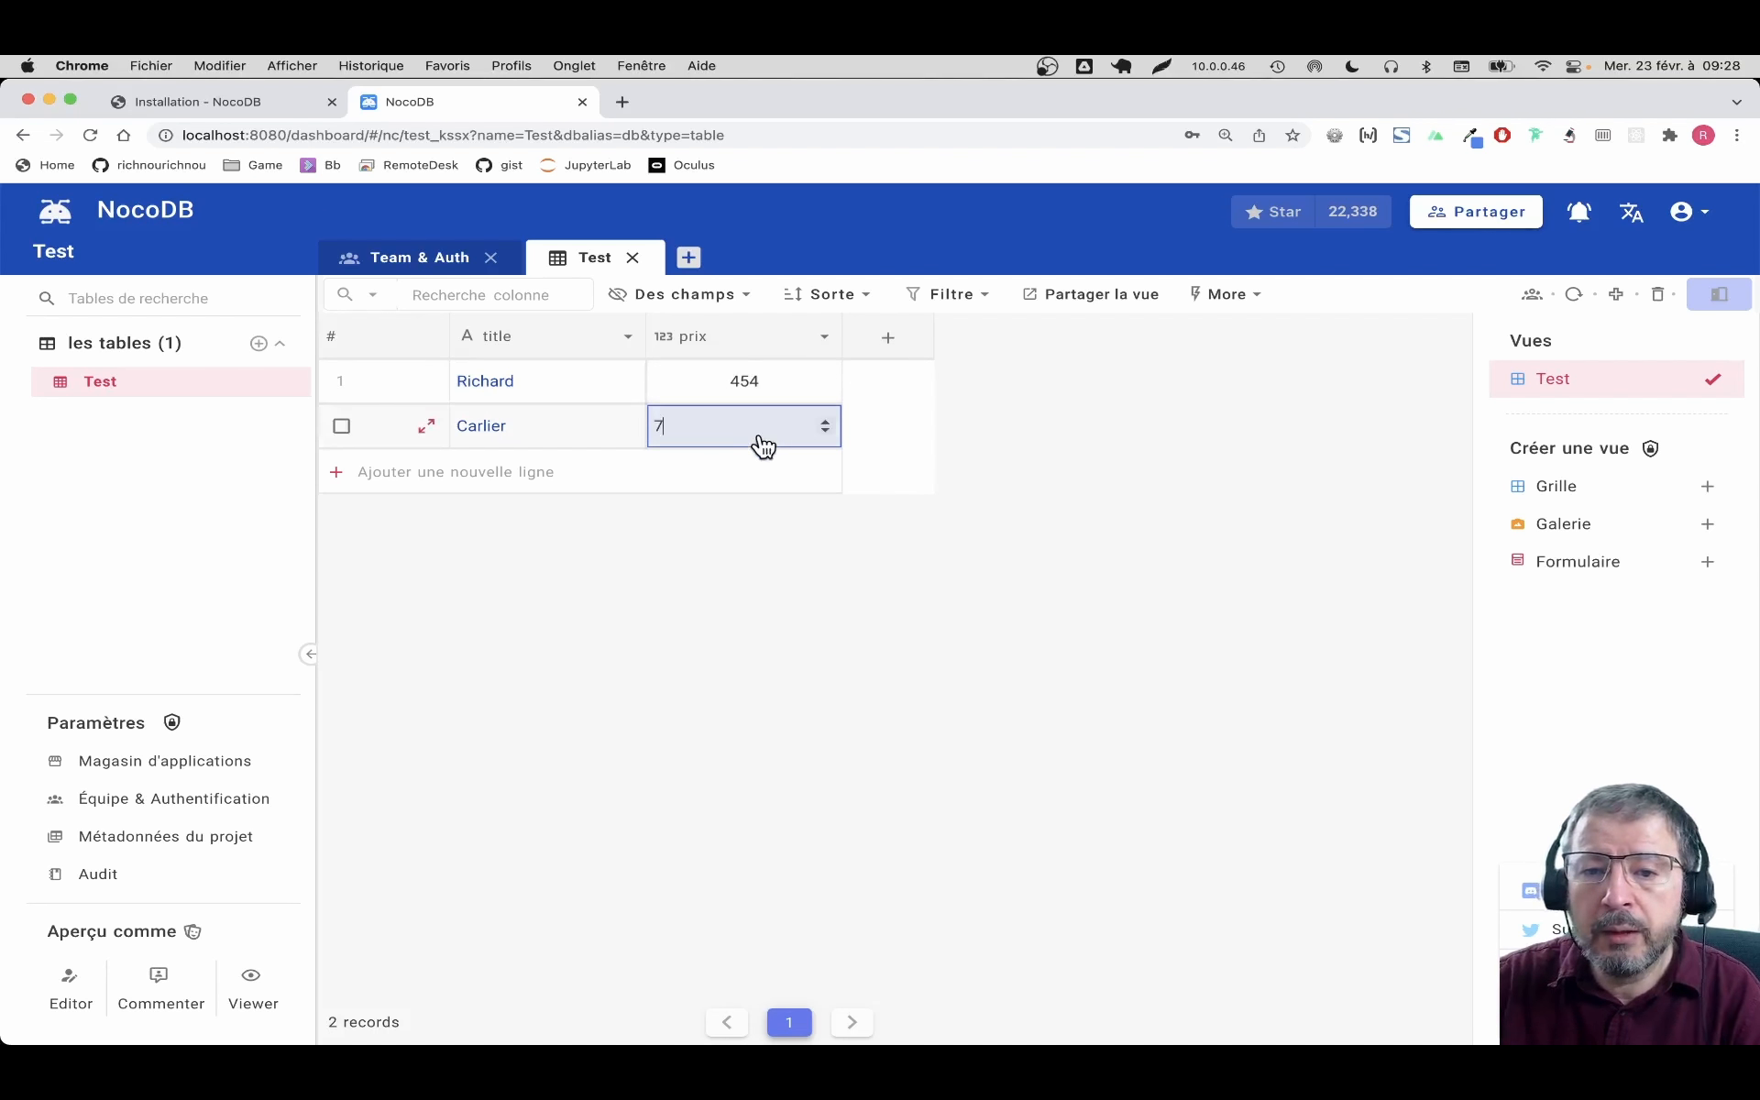
text(94)
key(Return)
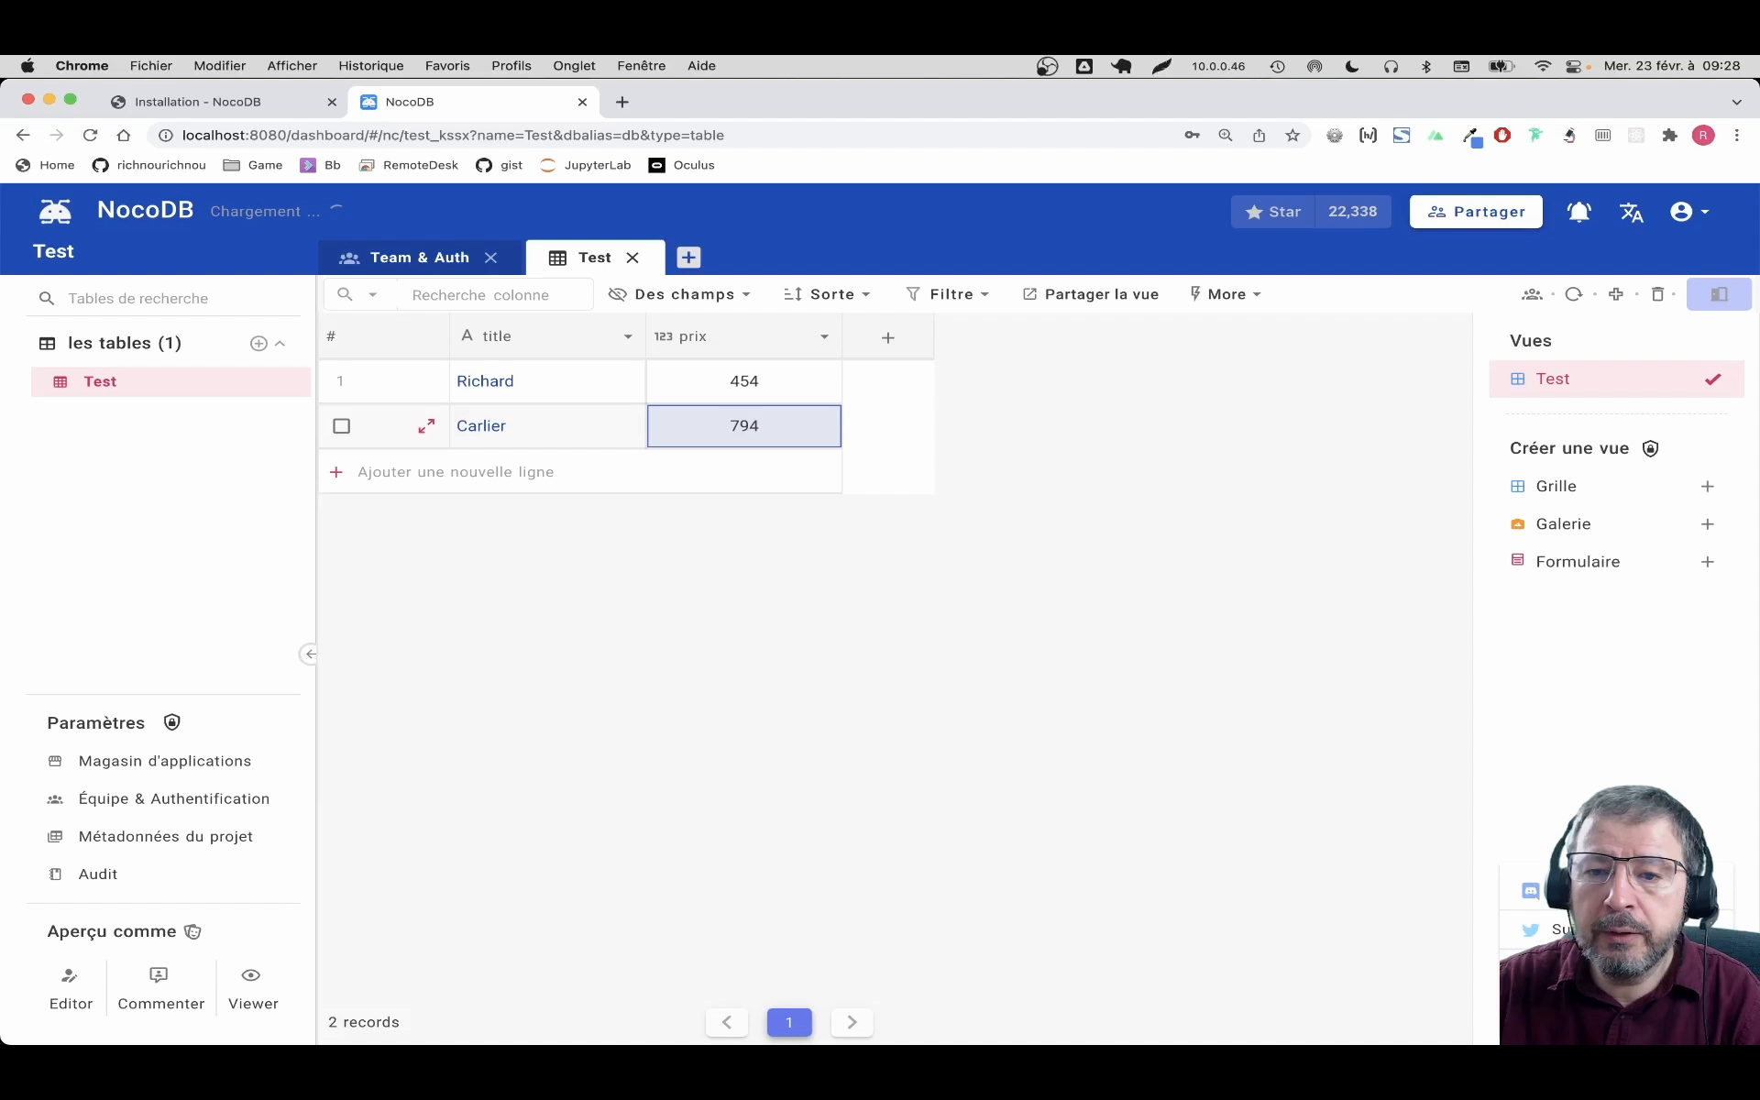
Add a column named 'date' of type Date to the Test table
click(887, 339)
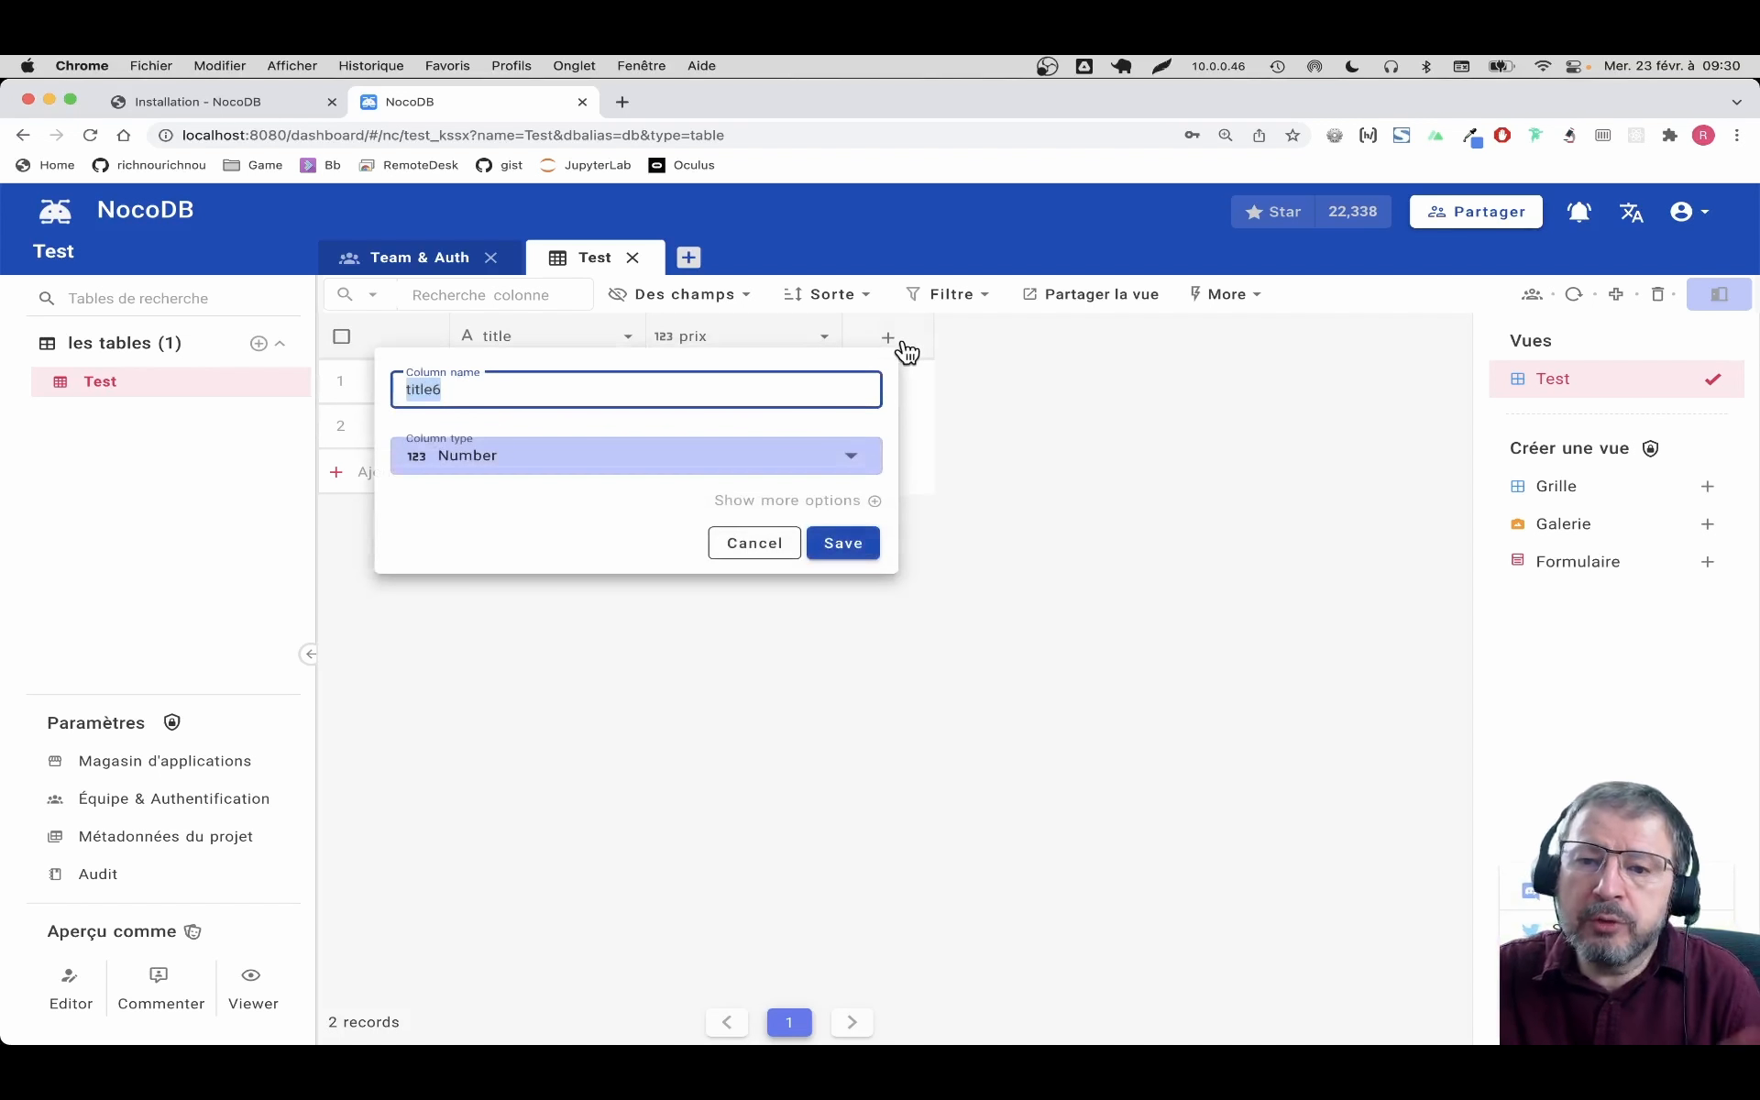
text(date)
key(Tab)
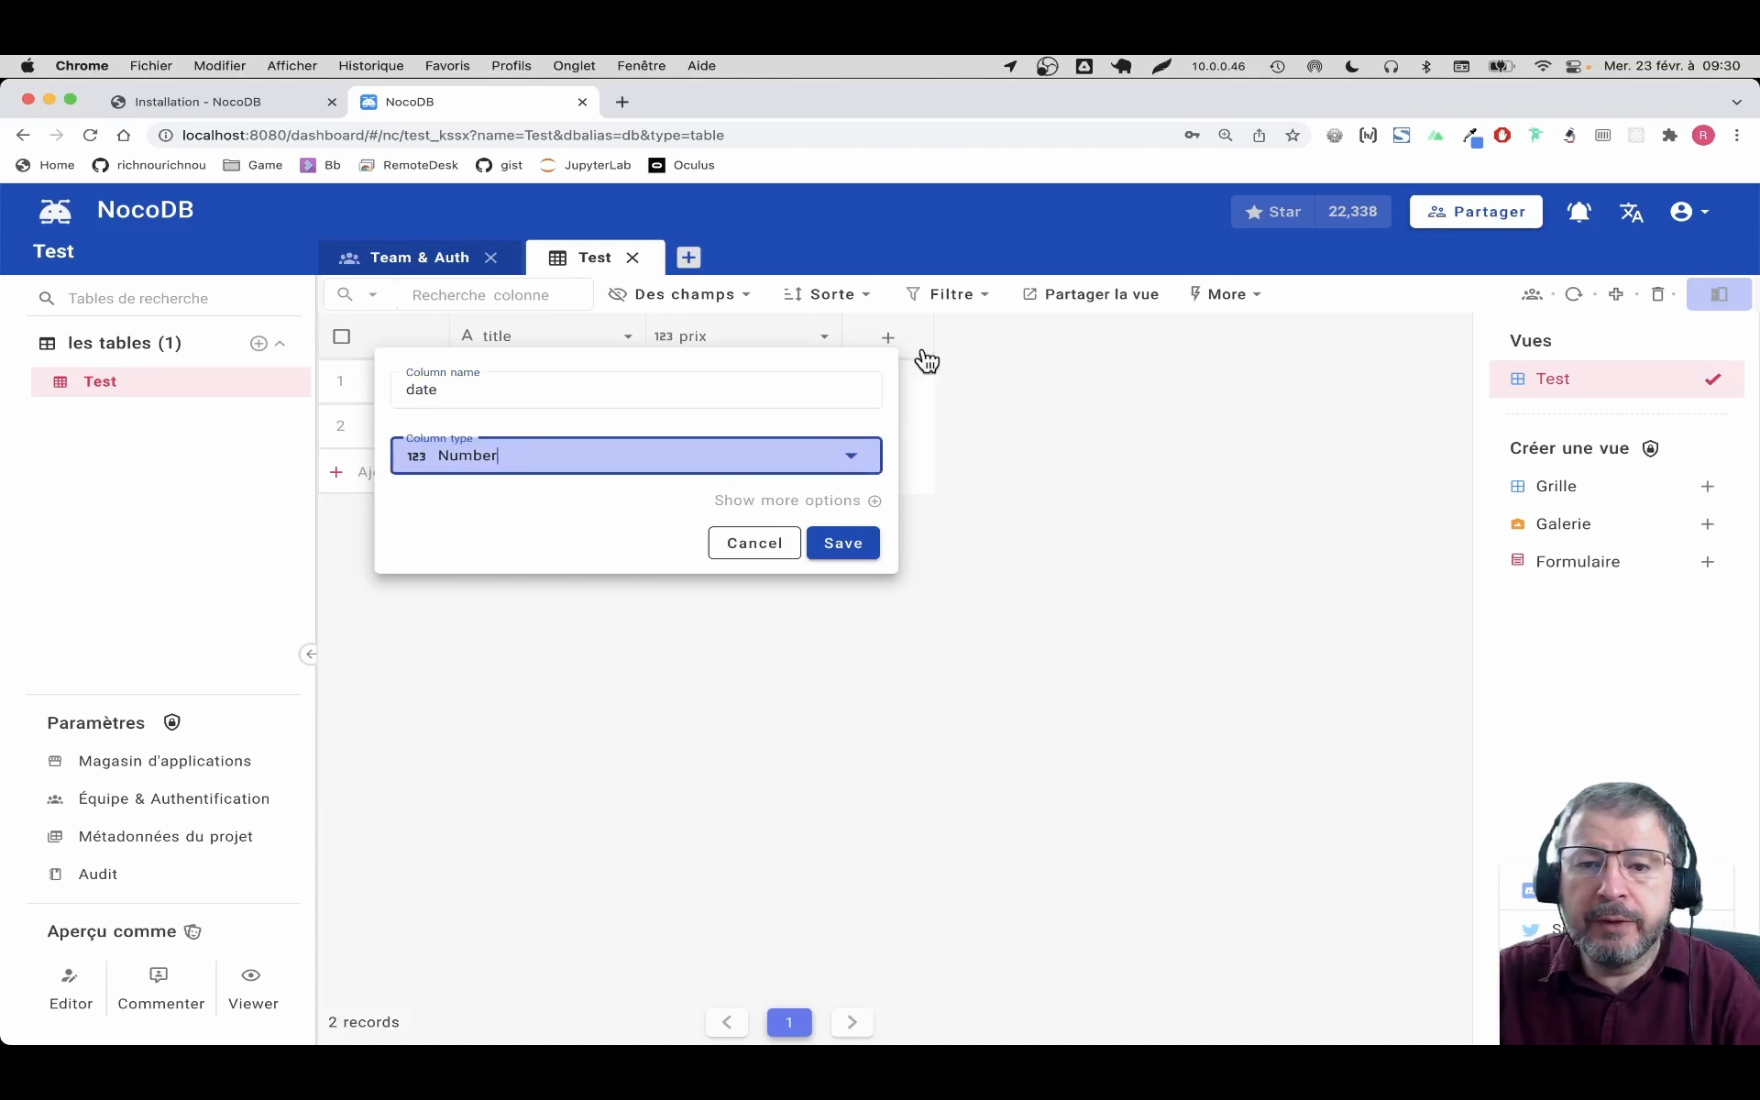
click(848, 455)
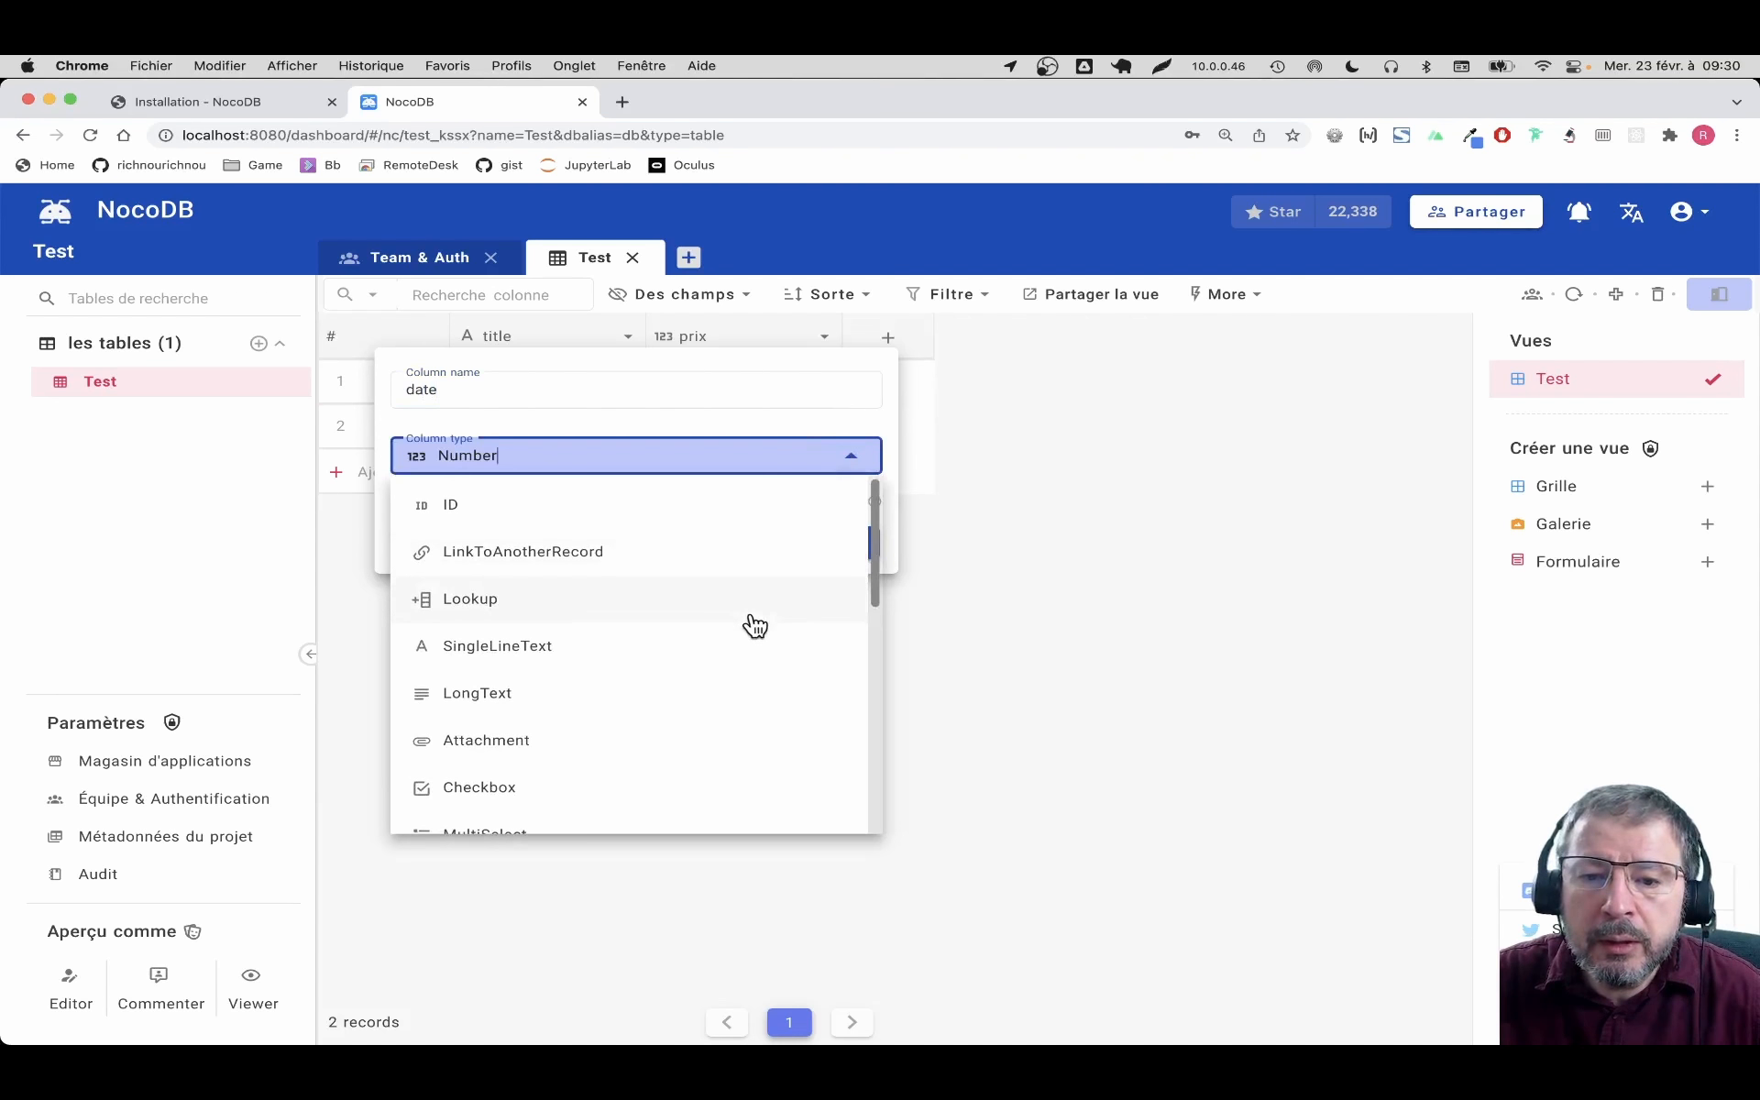
text(da)
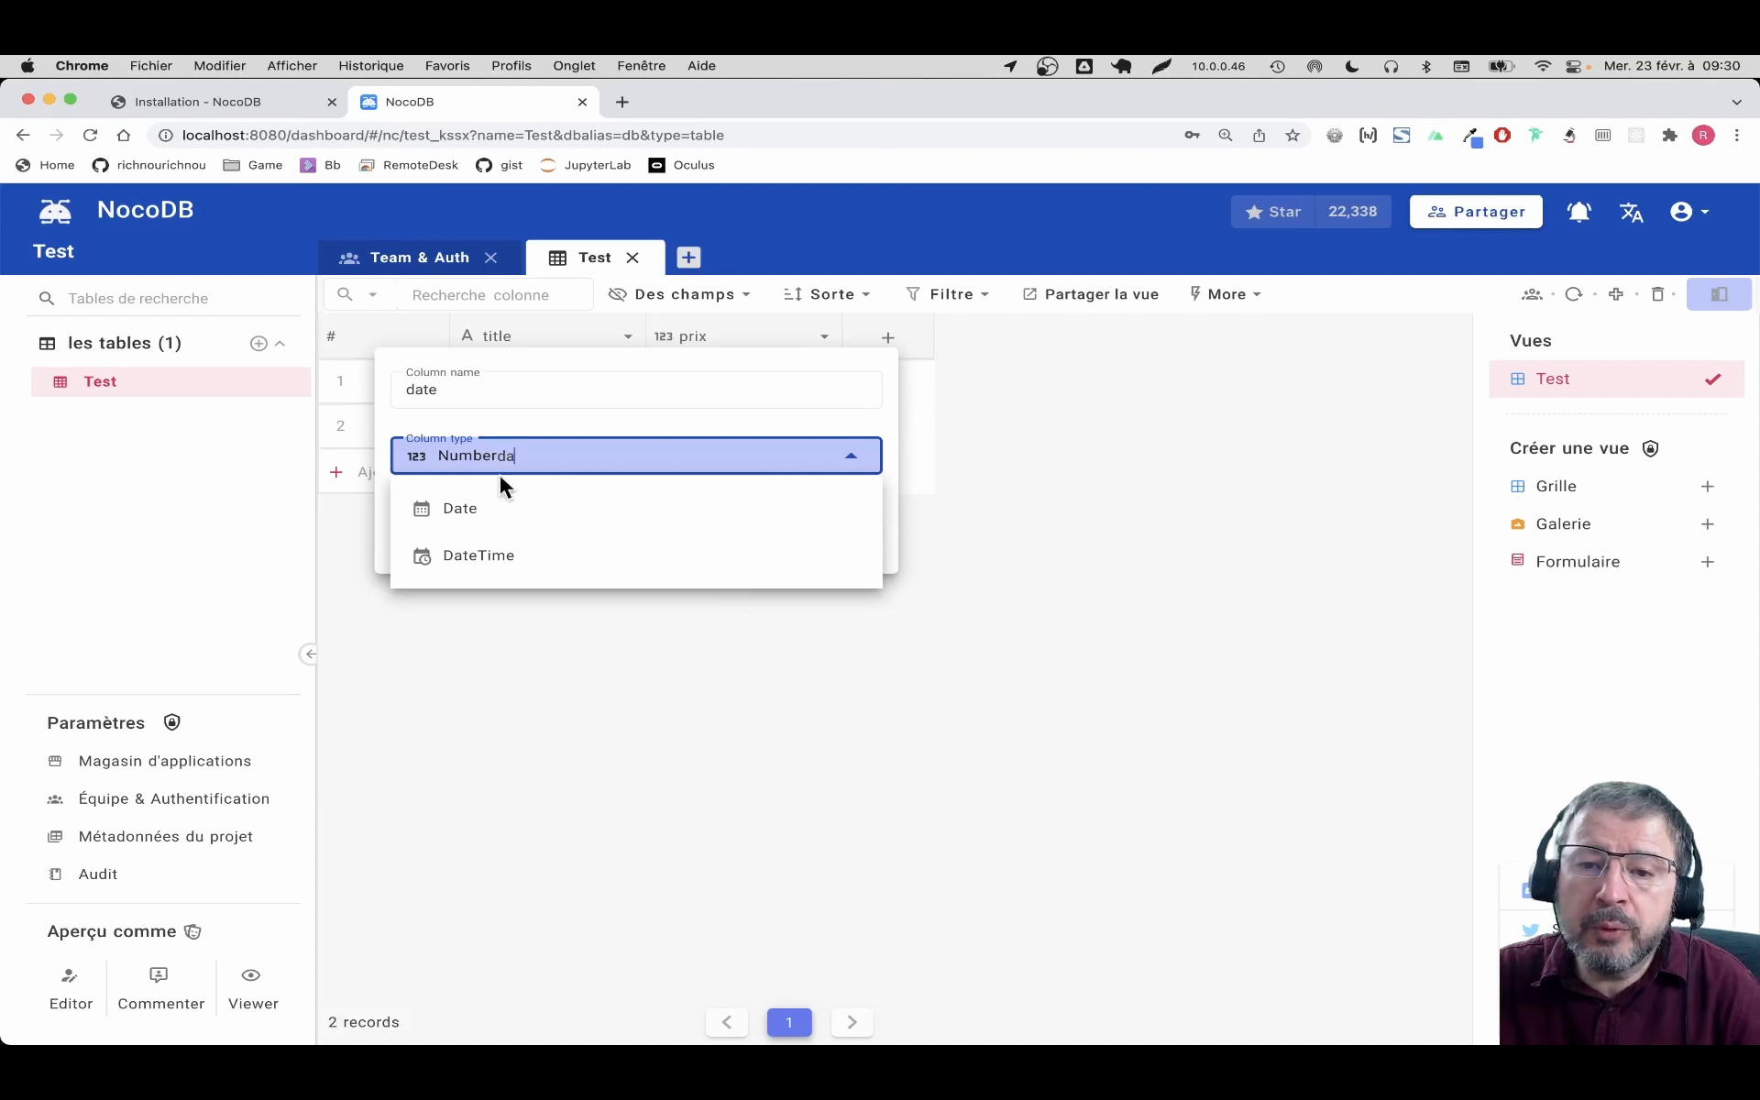
click(473, 519)
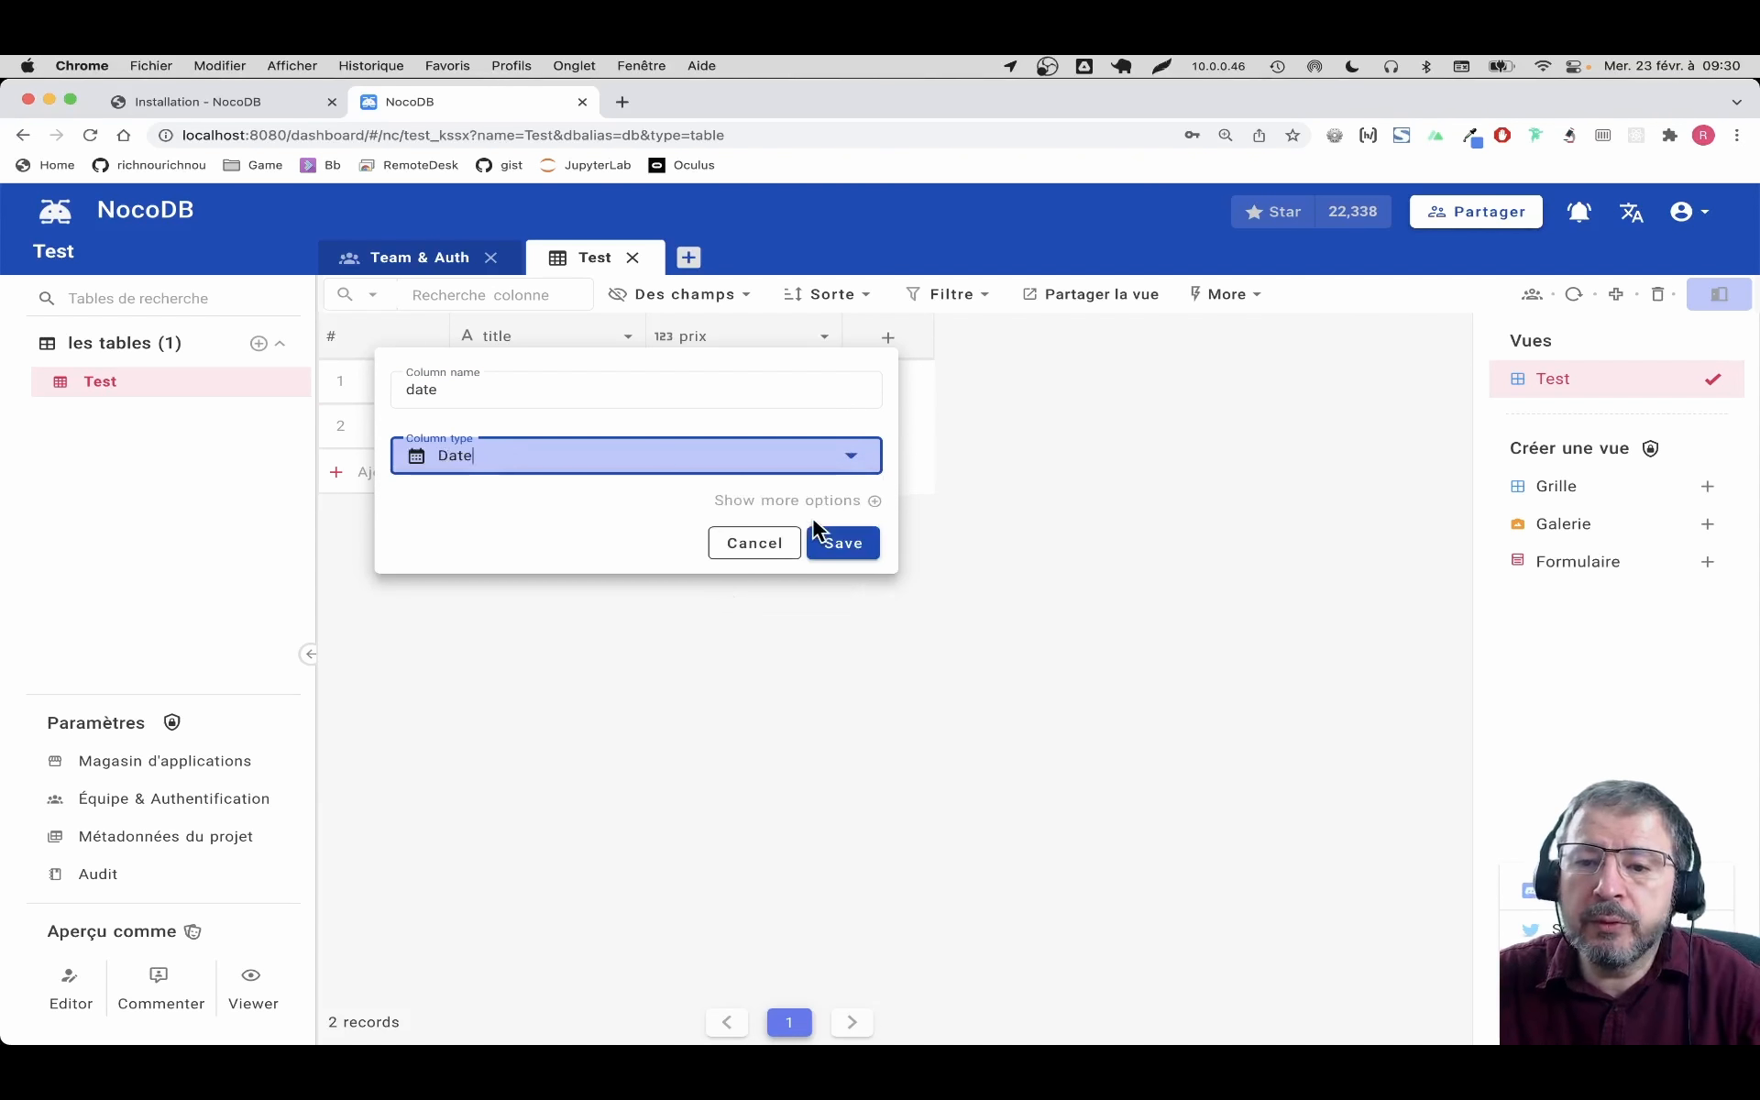
click(864, 545)
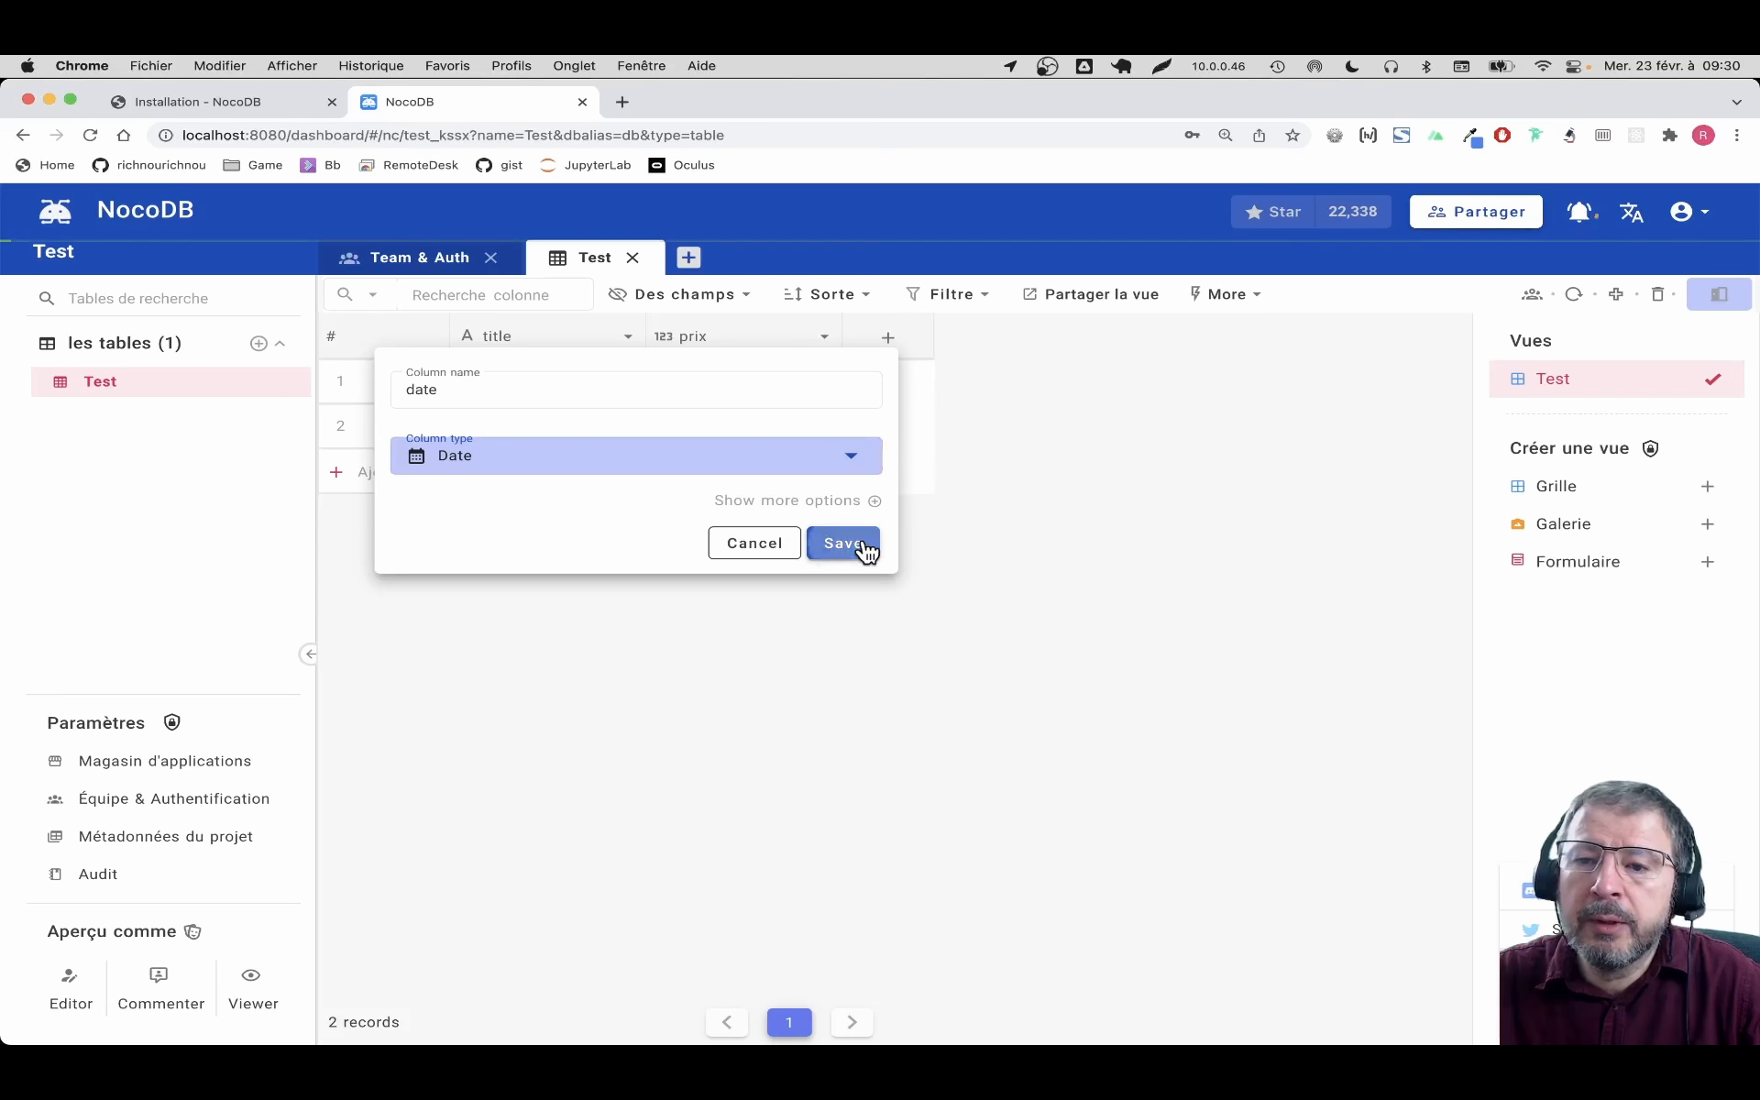
double_click(988, 395)
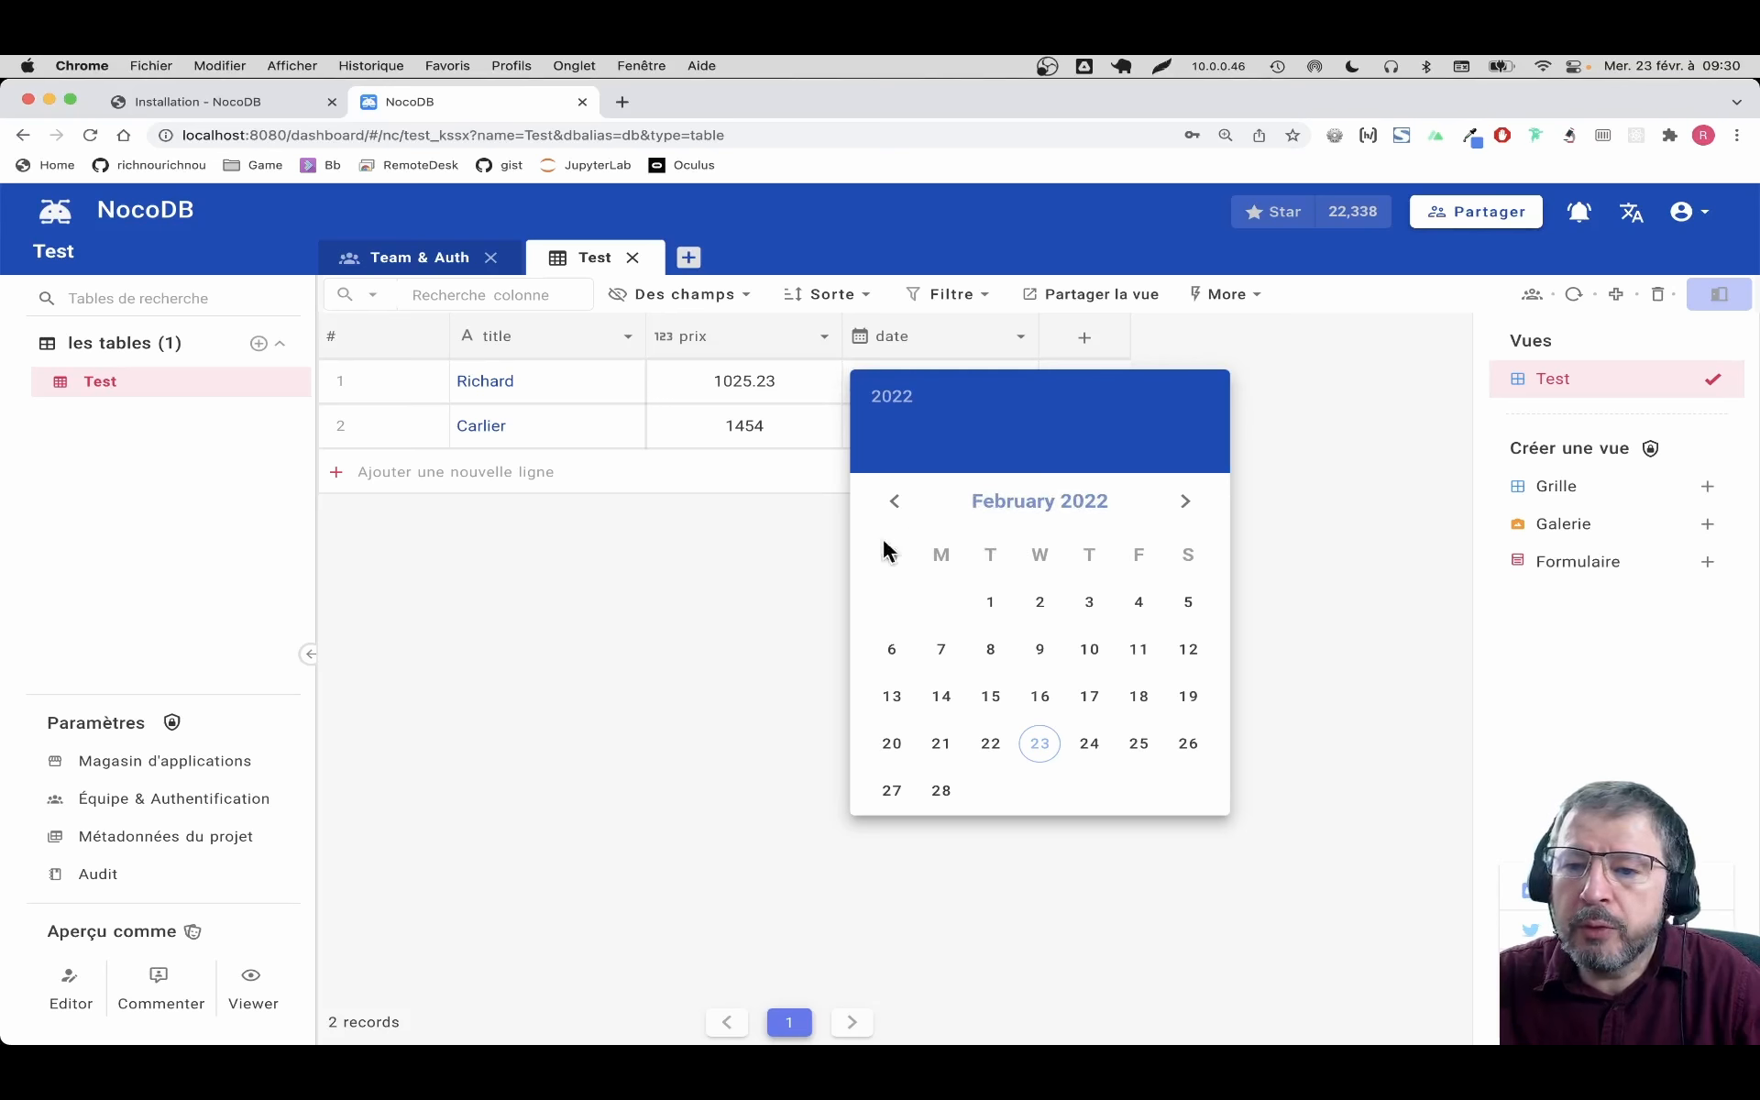
Close the empty date picker and switch the interface language to Français
click(739, 589)
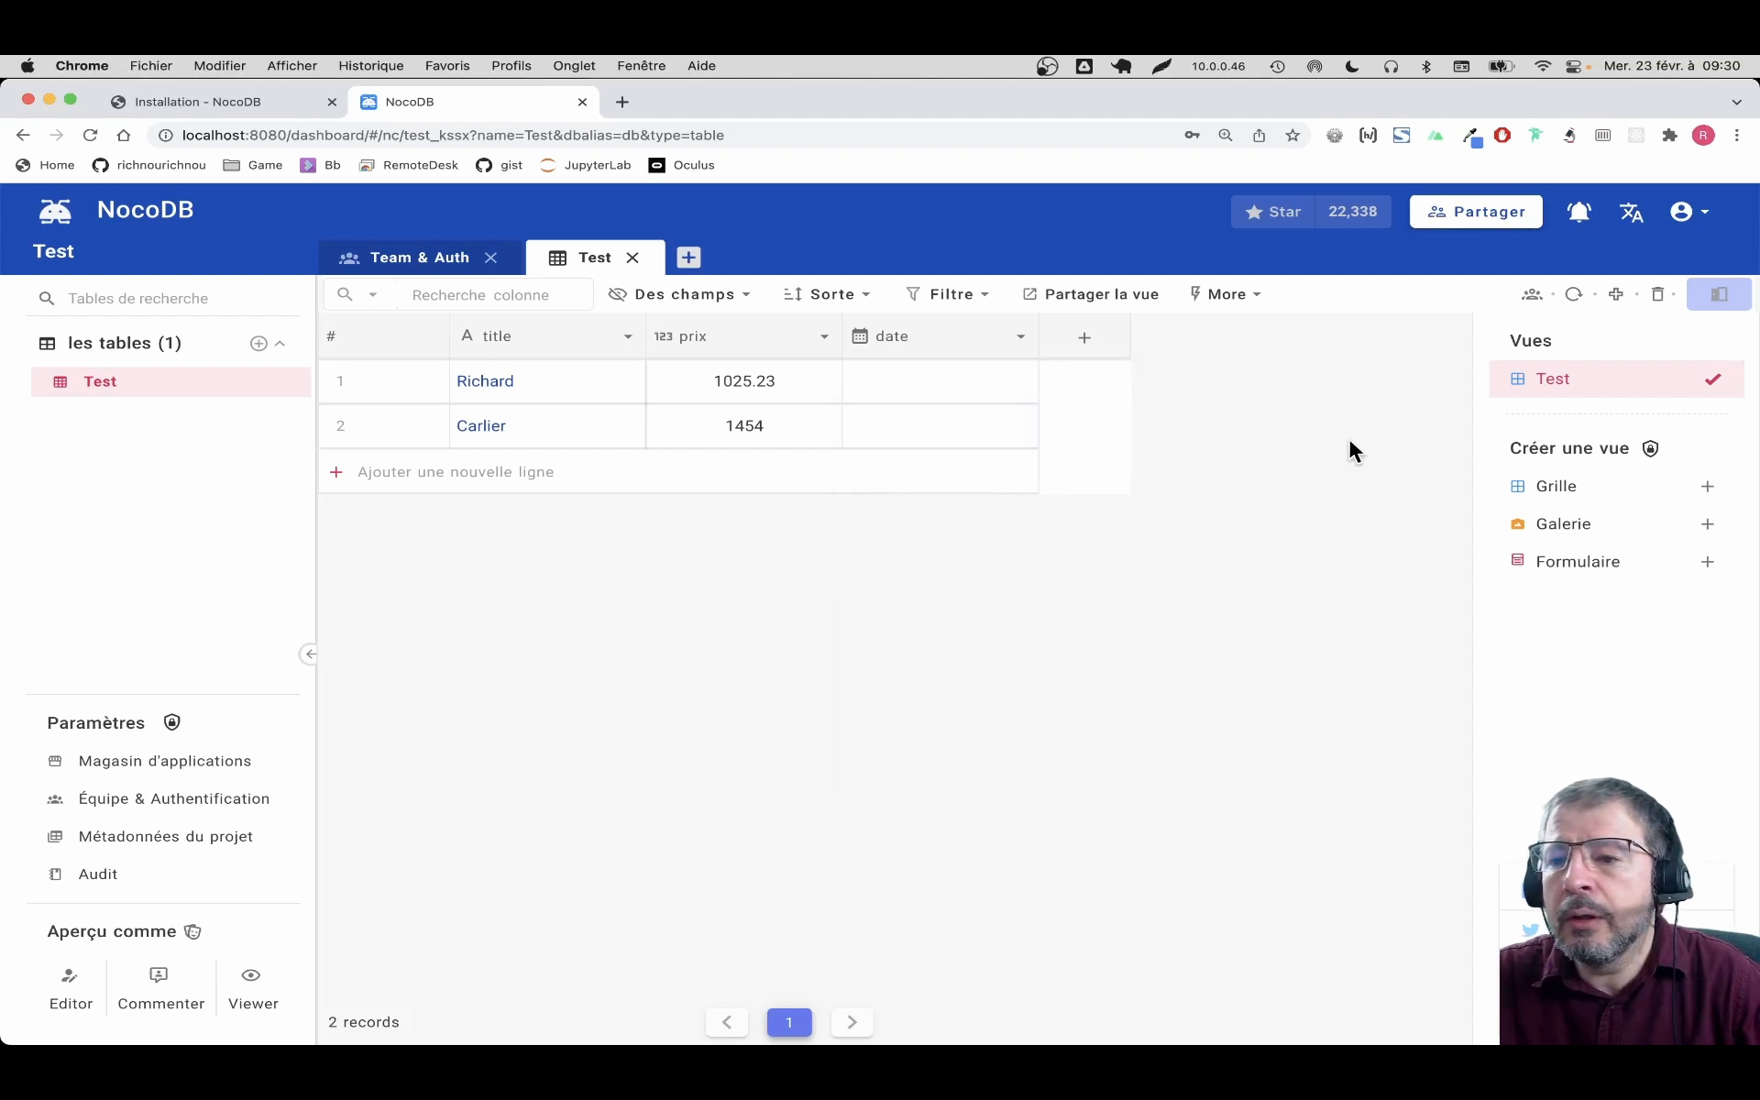
click(1631, 212)
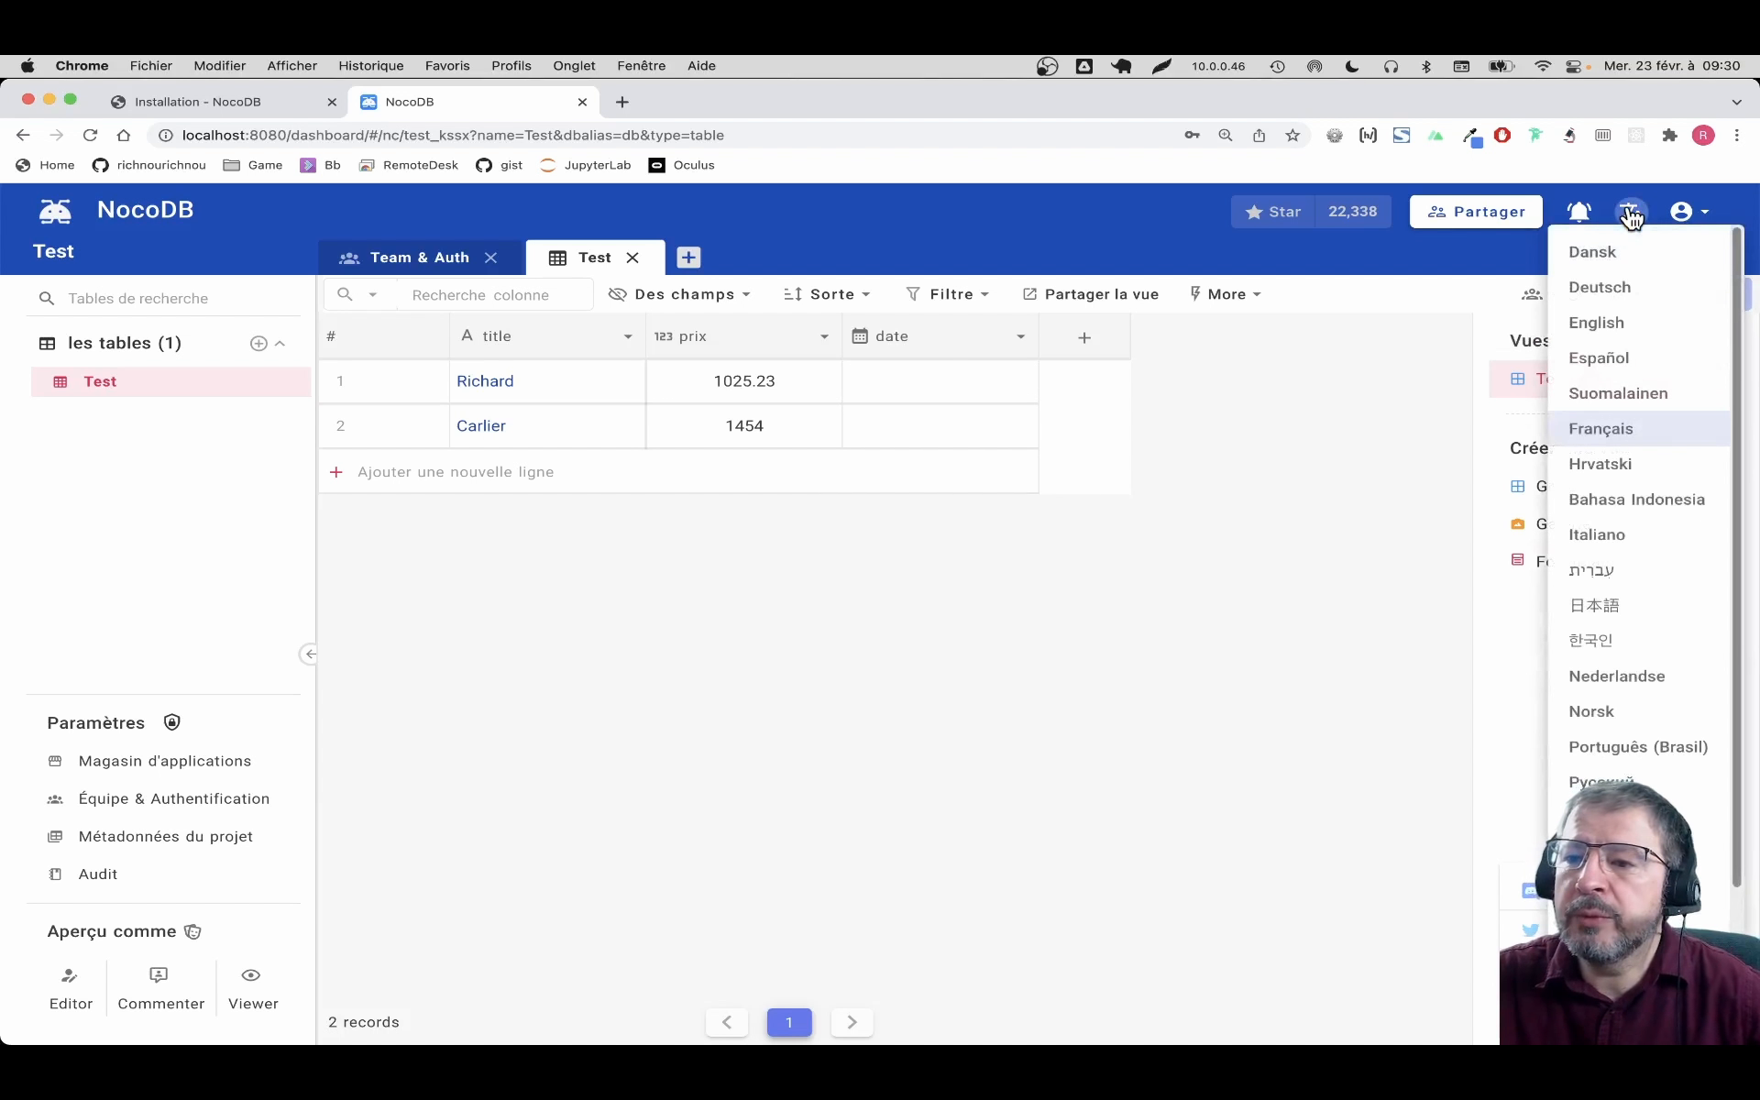
click(1595, 431)
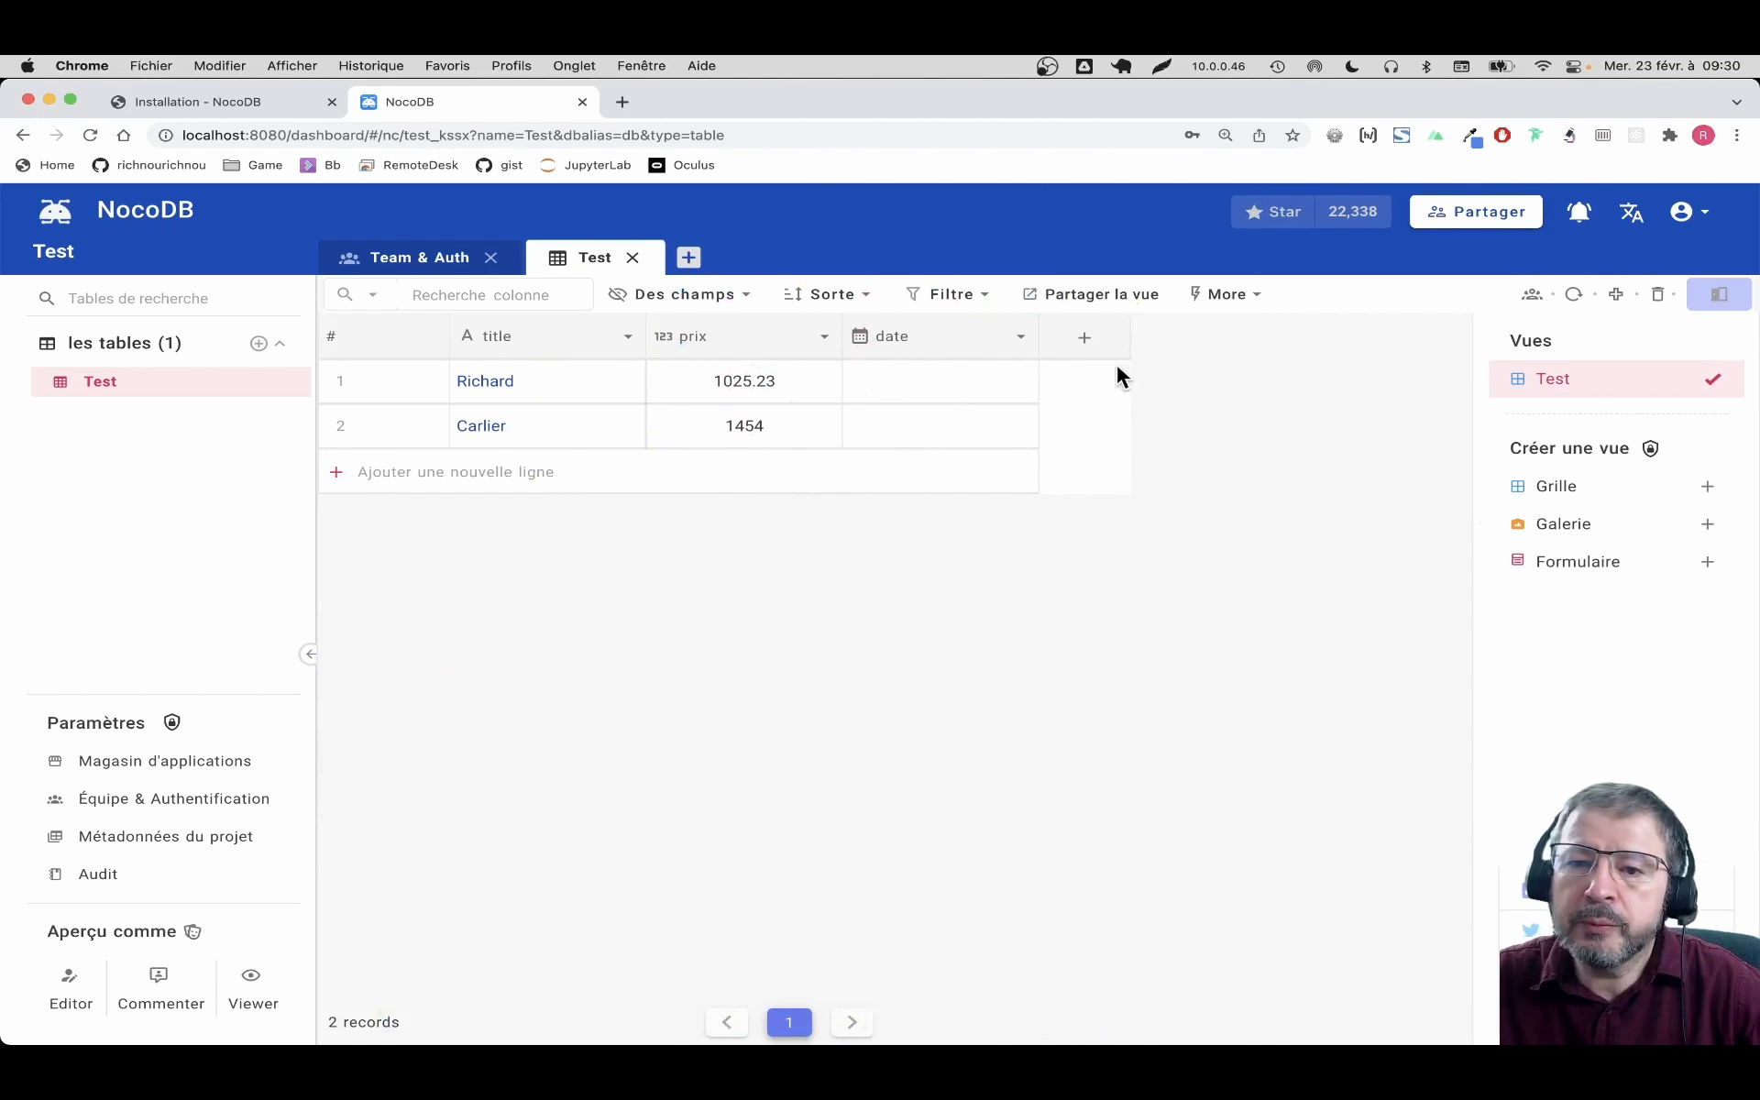
Date the first record 2022-02-20 and the second record 2022-02-25
click(1018, 337)
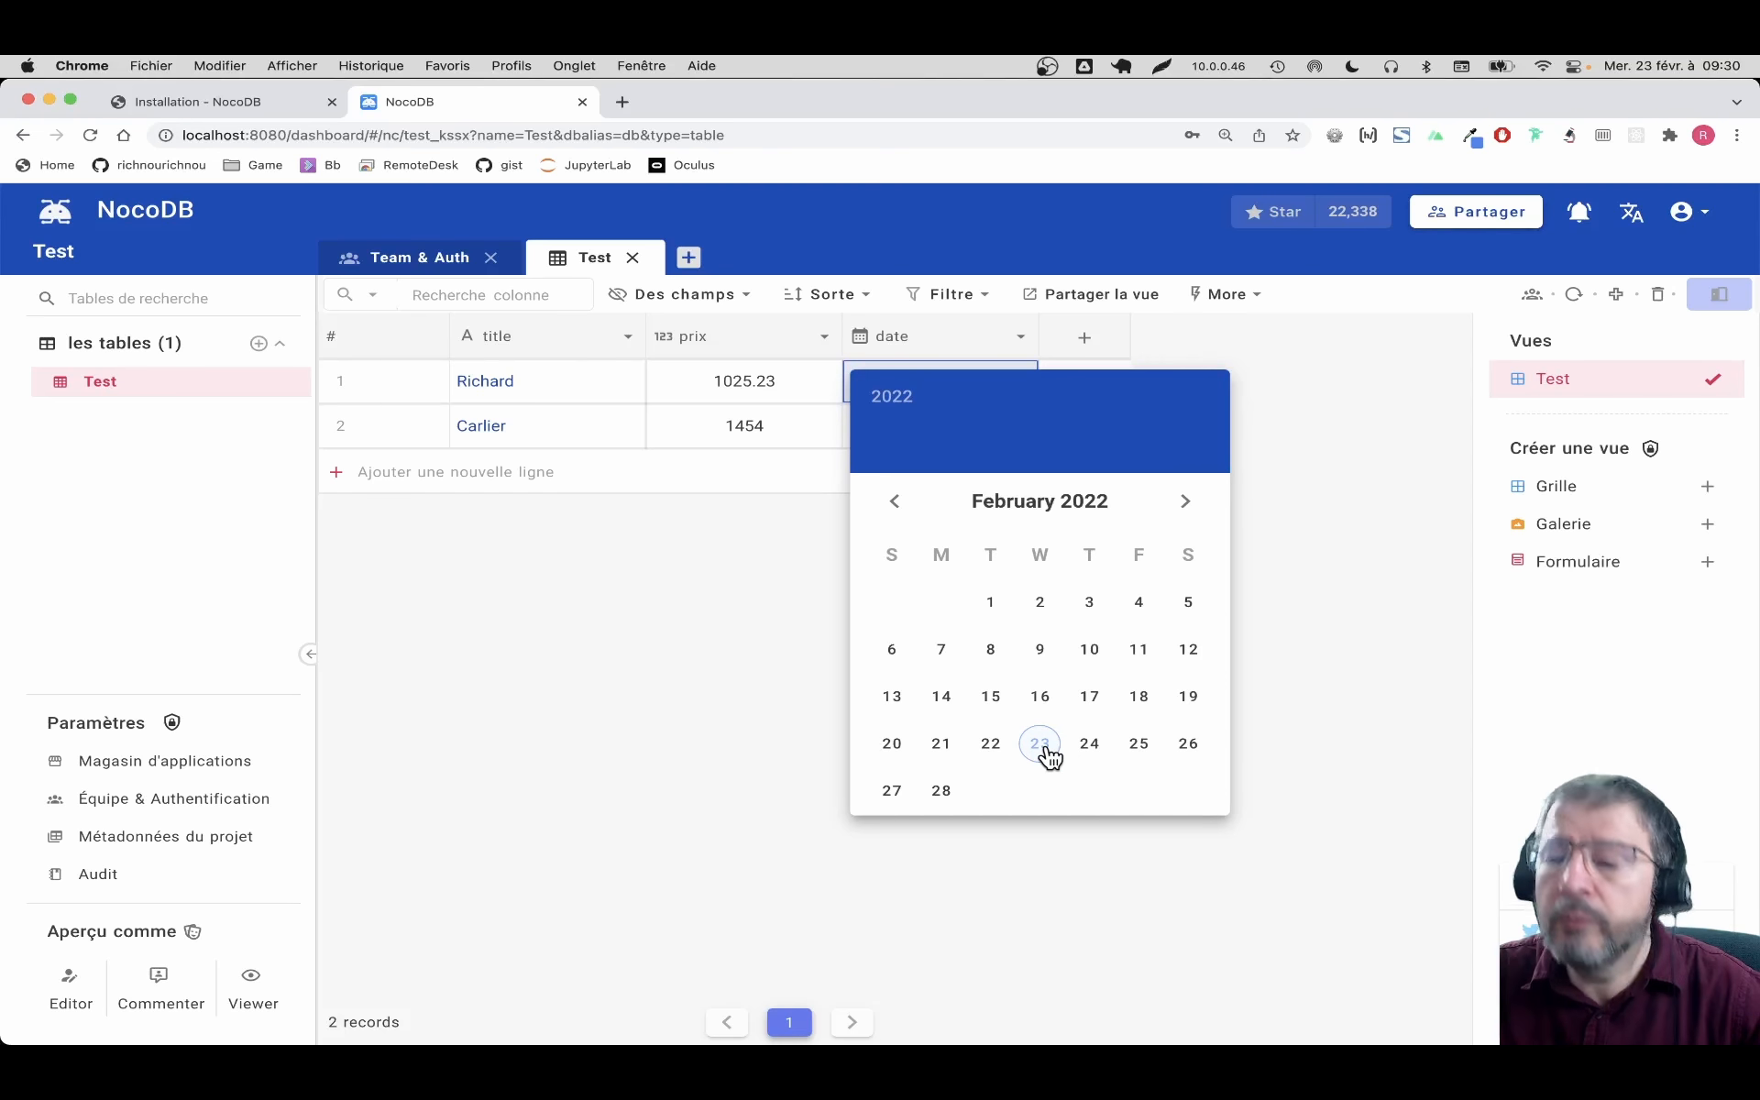
click(894, 744)
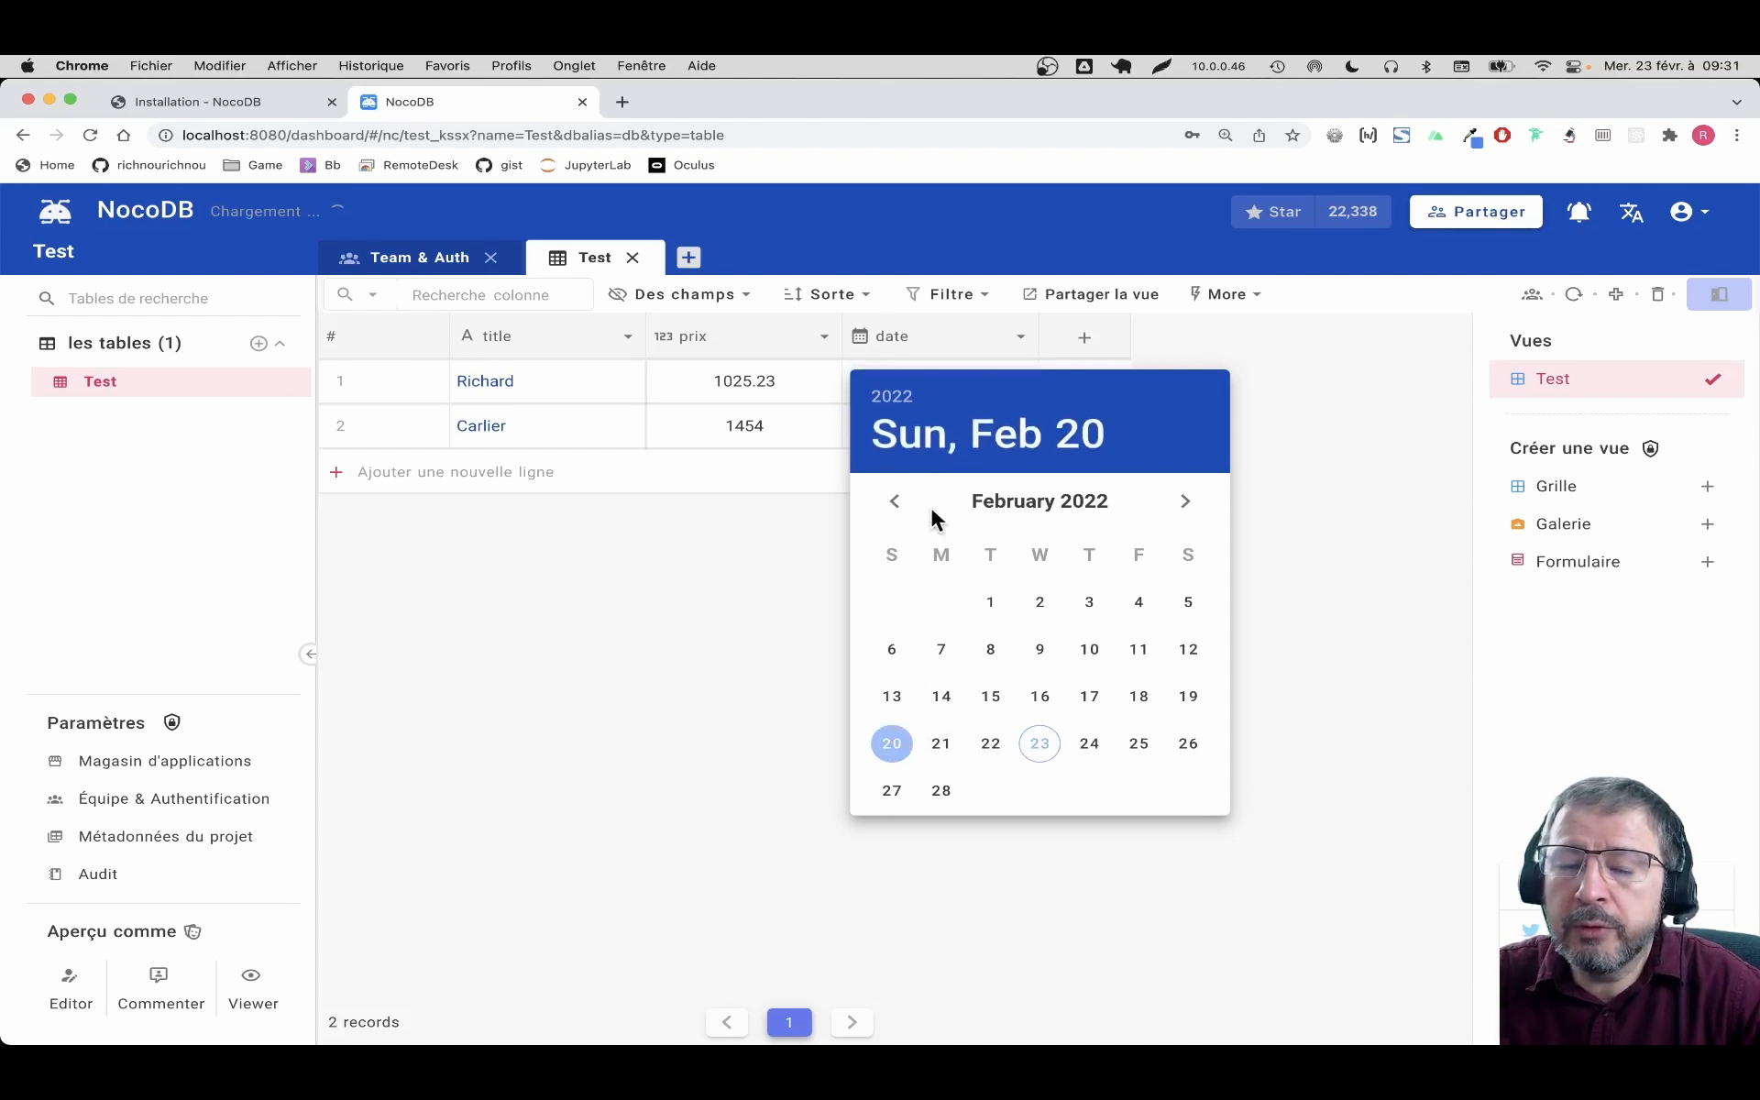
click(779, 688)
click(1012, 424)
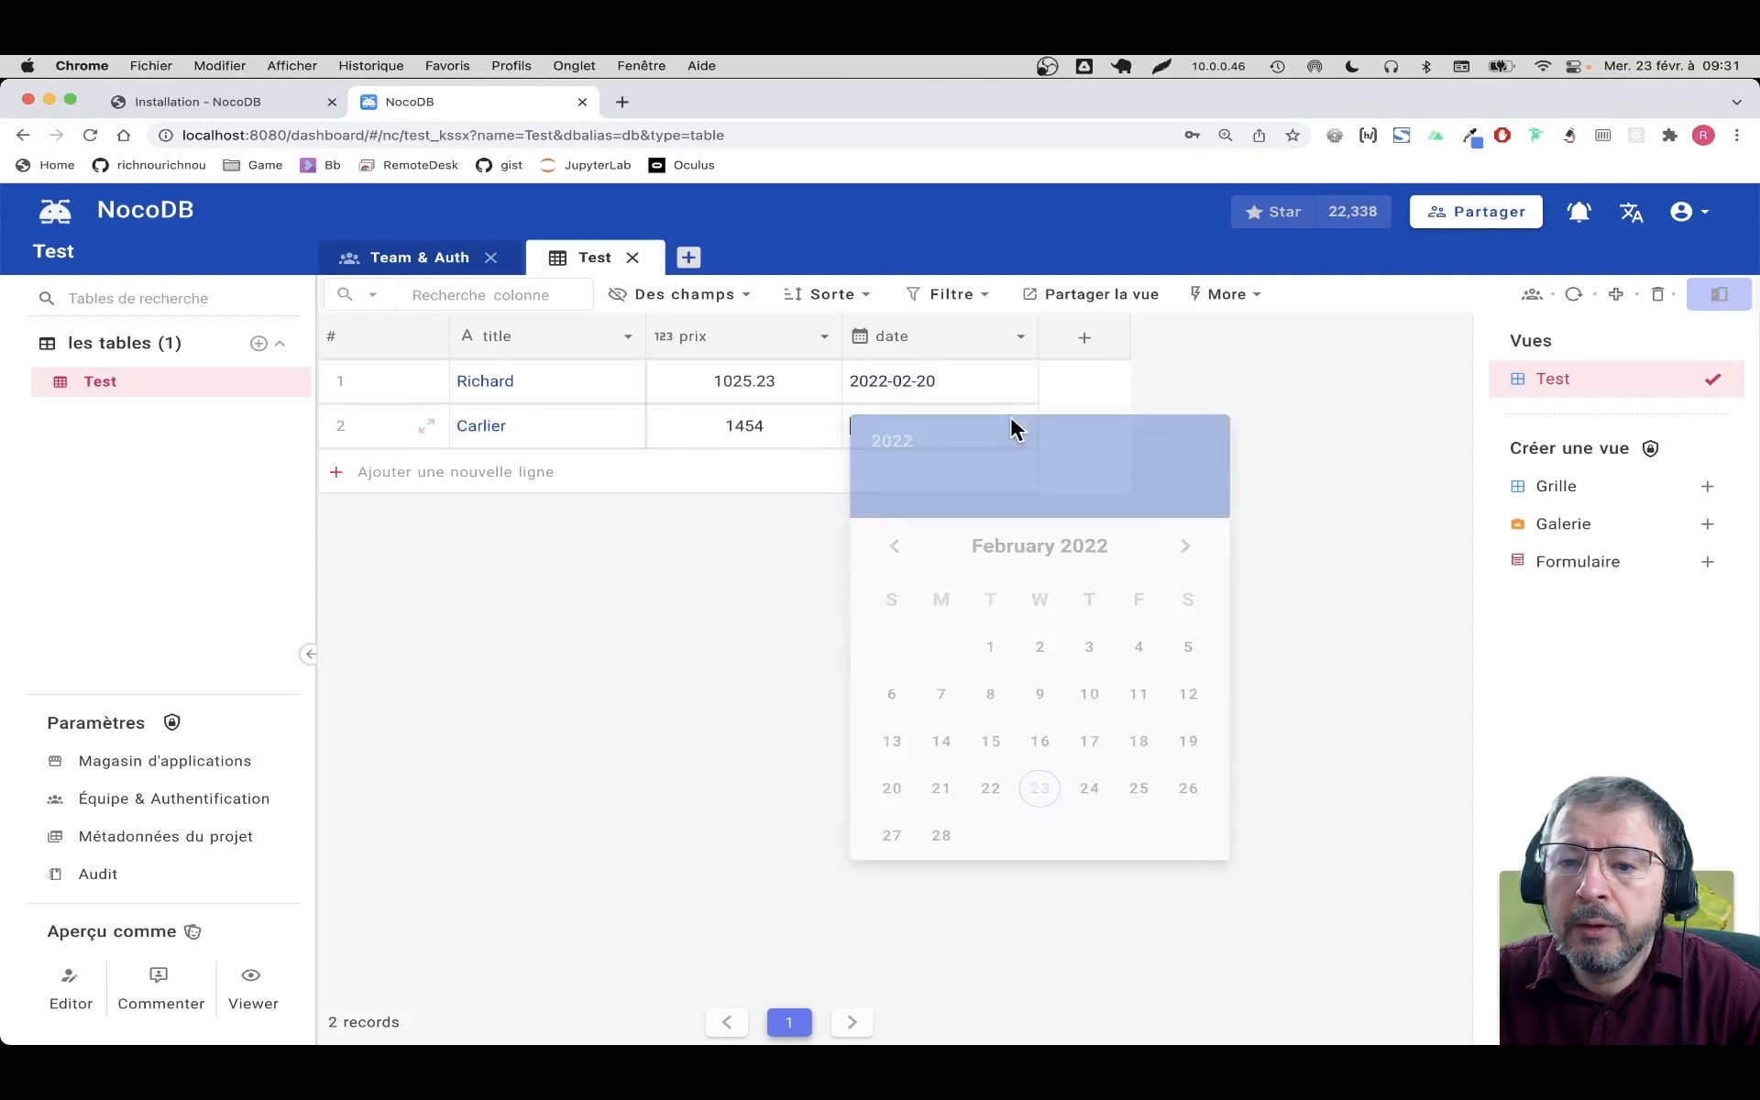
click(1142, 790)
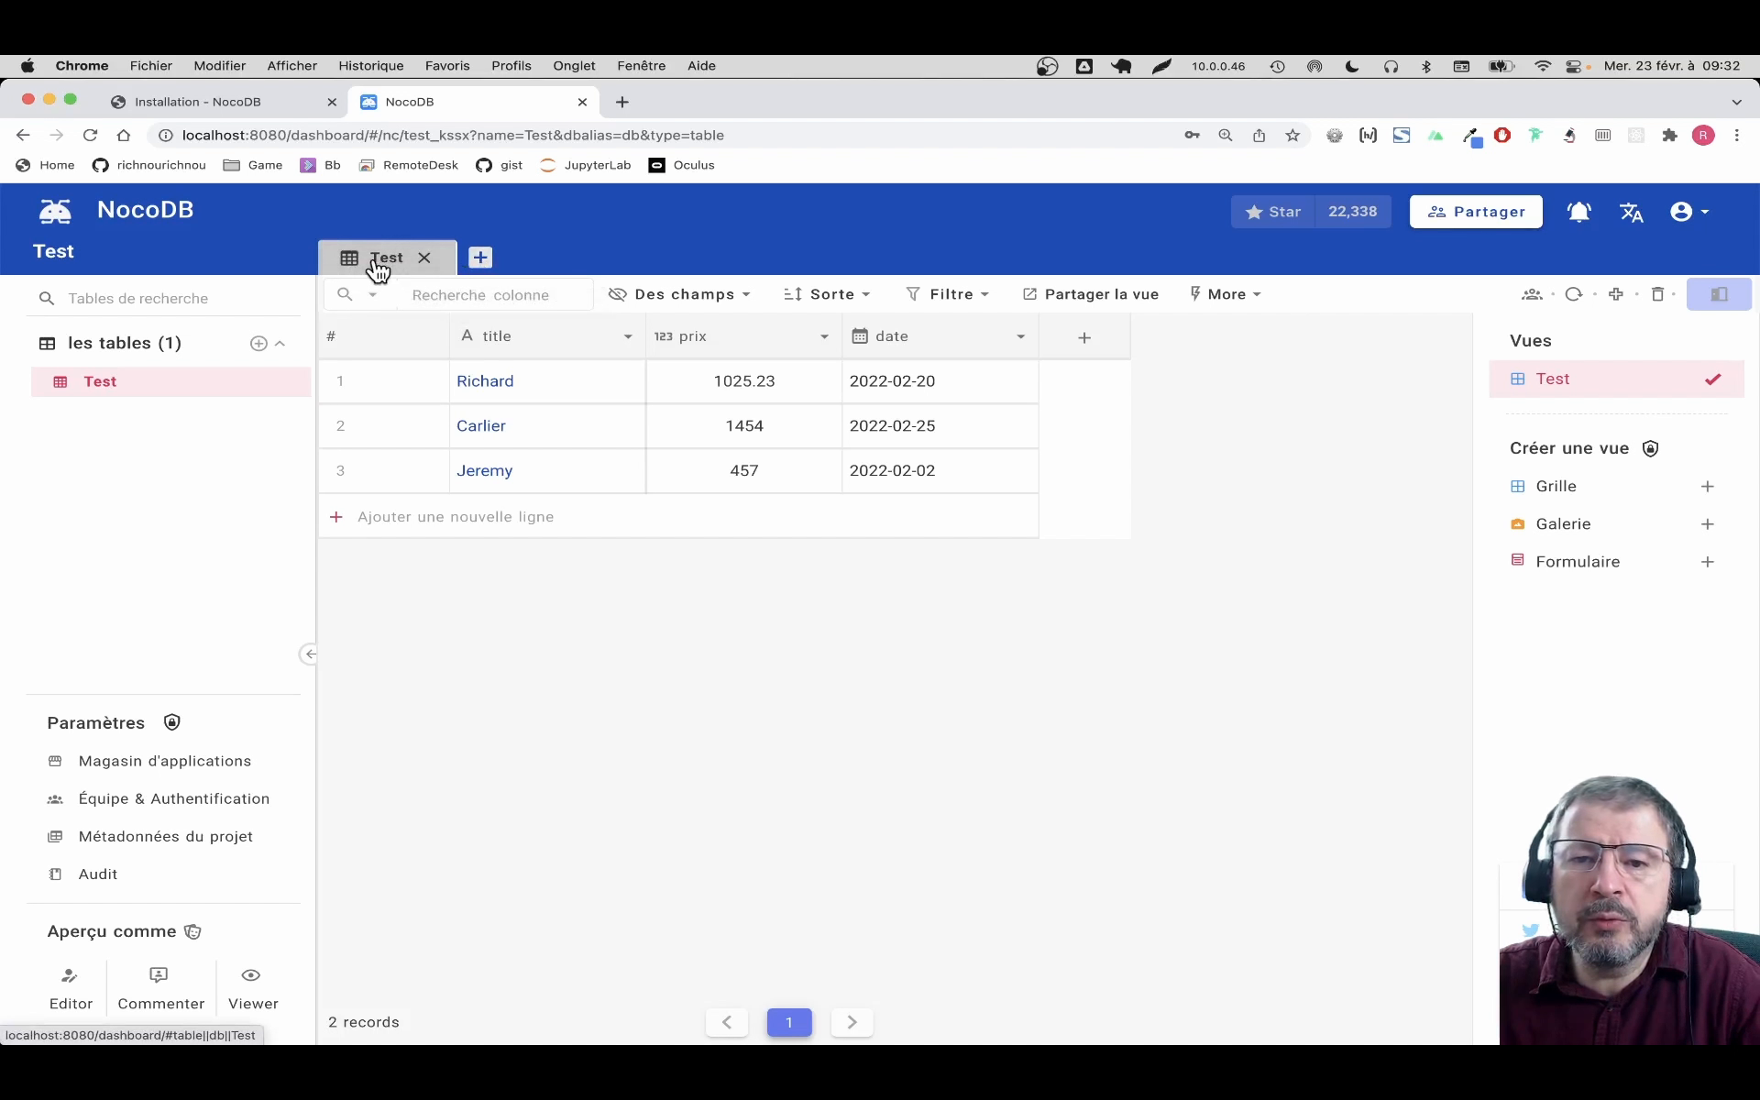
Rename the Test table to 'Utilisateurs' from the sidebar's table menu
right_click(127, 389)
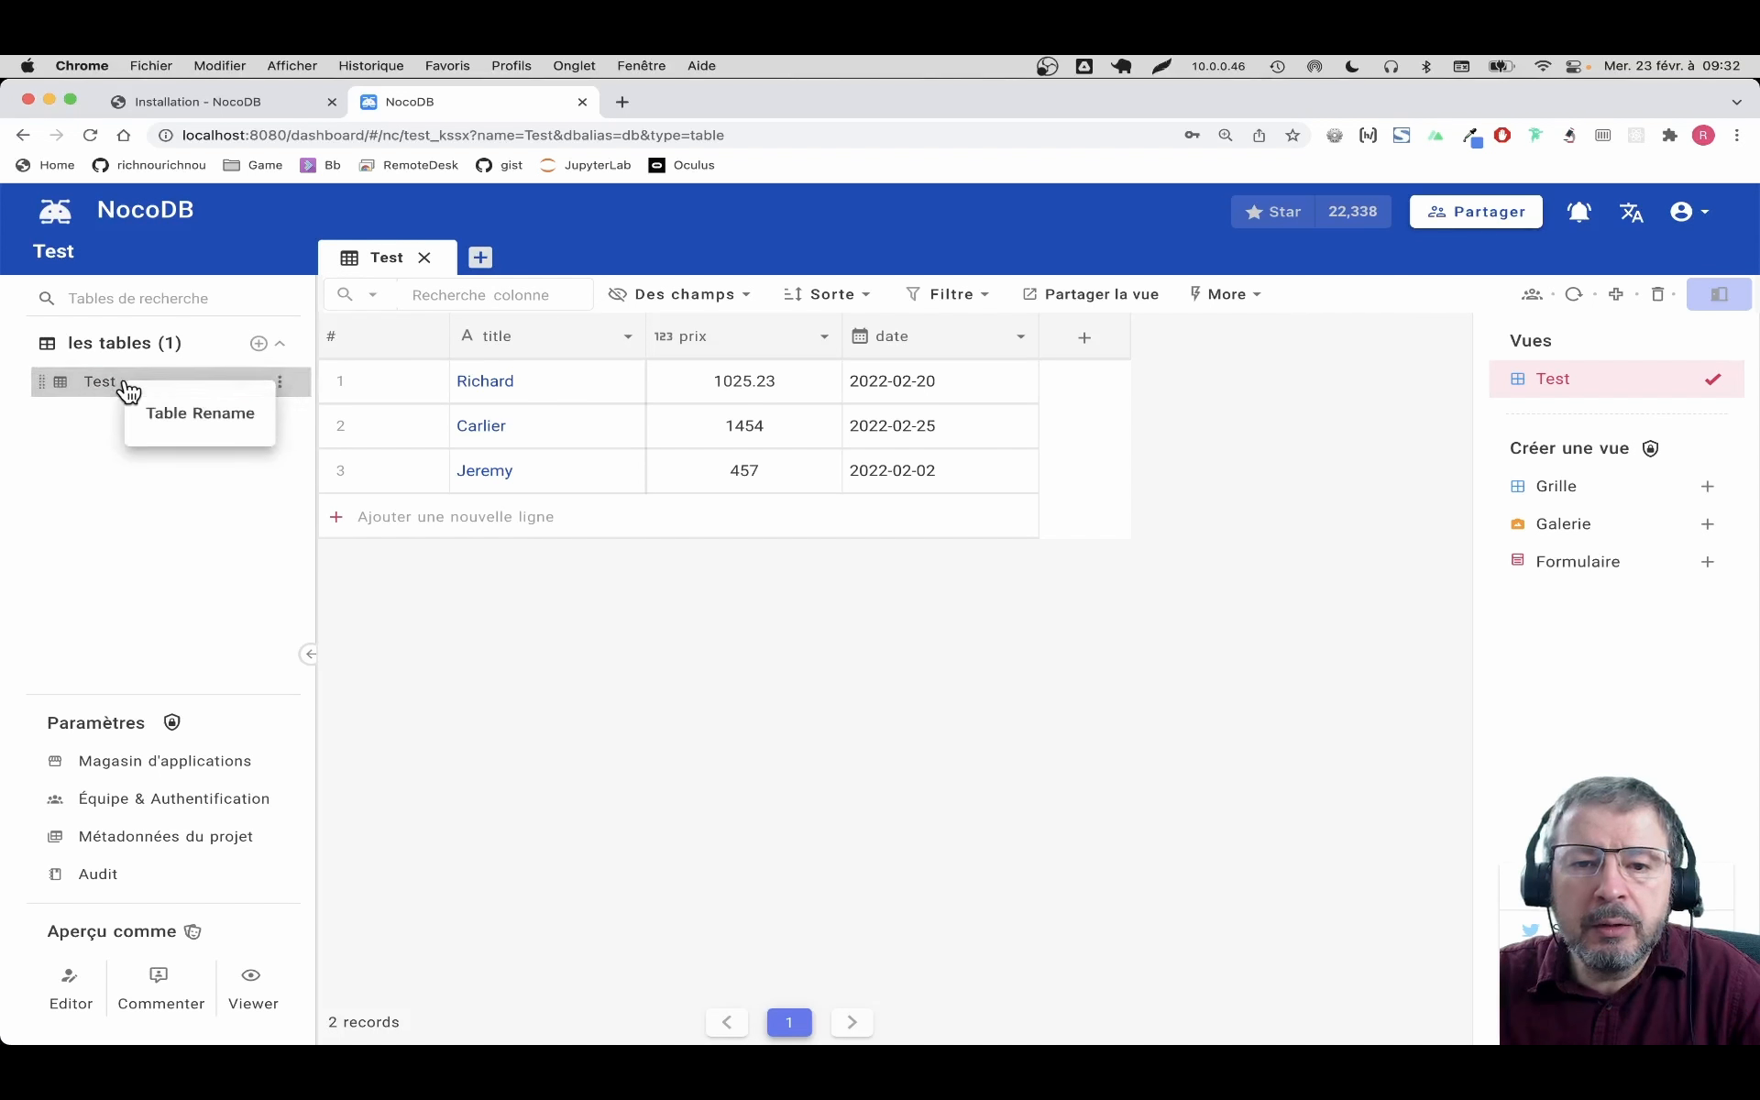
click(241, 420)
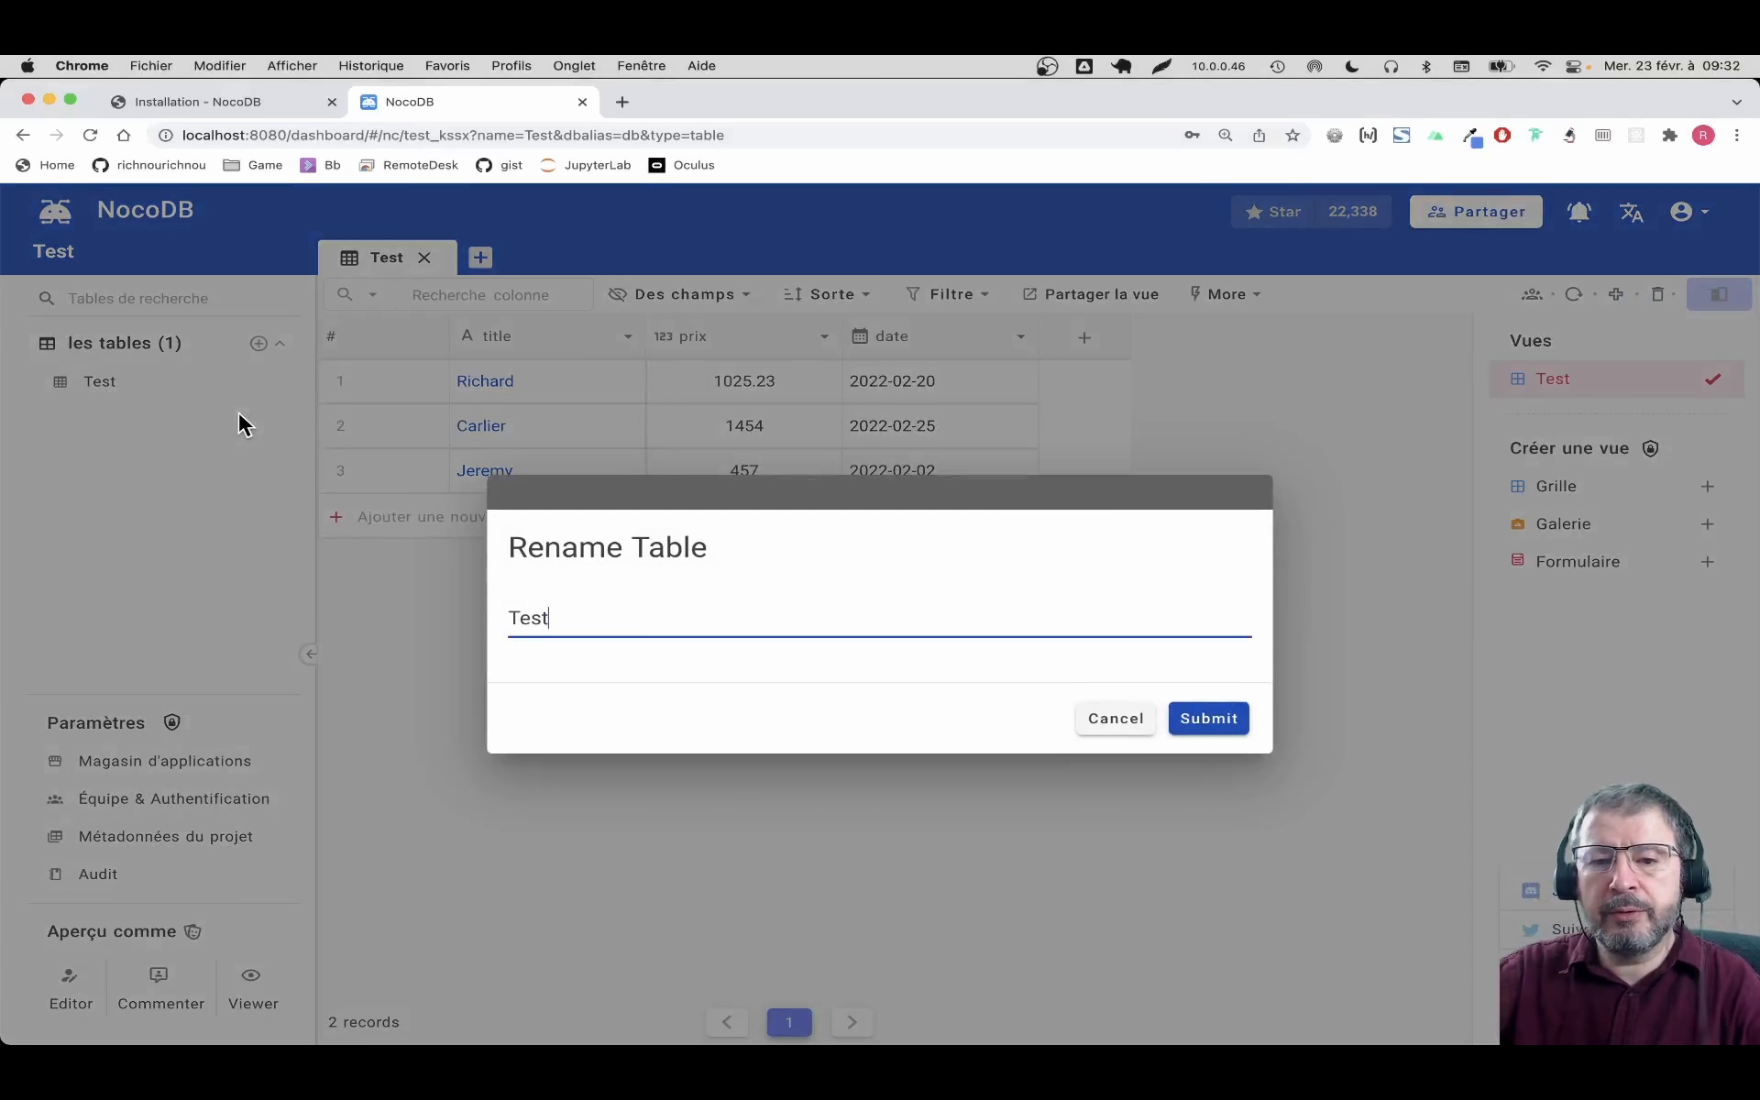
double_click(670, 616)
text(U)
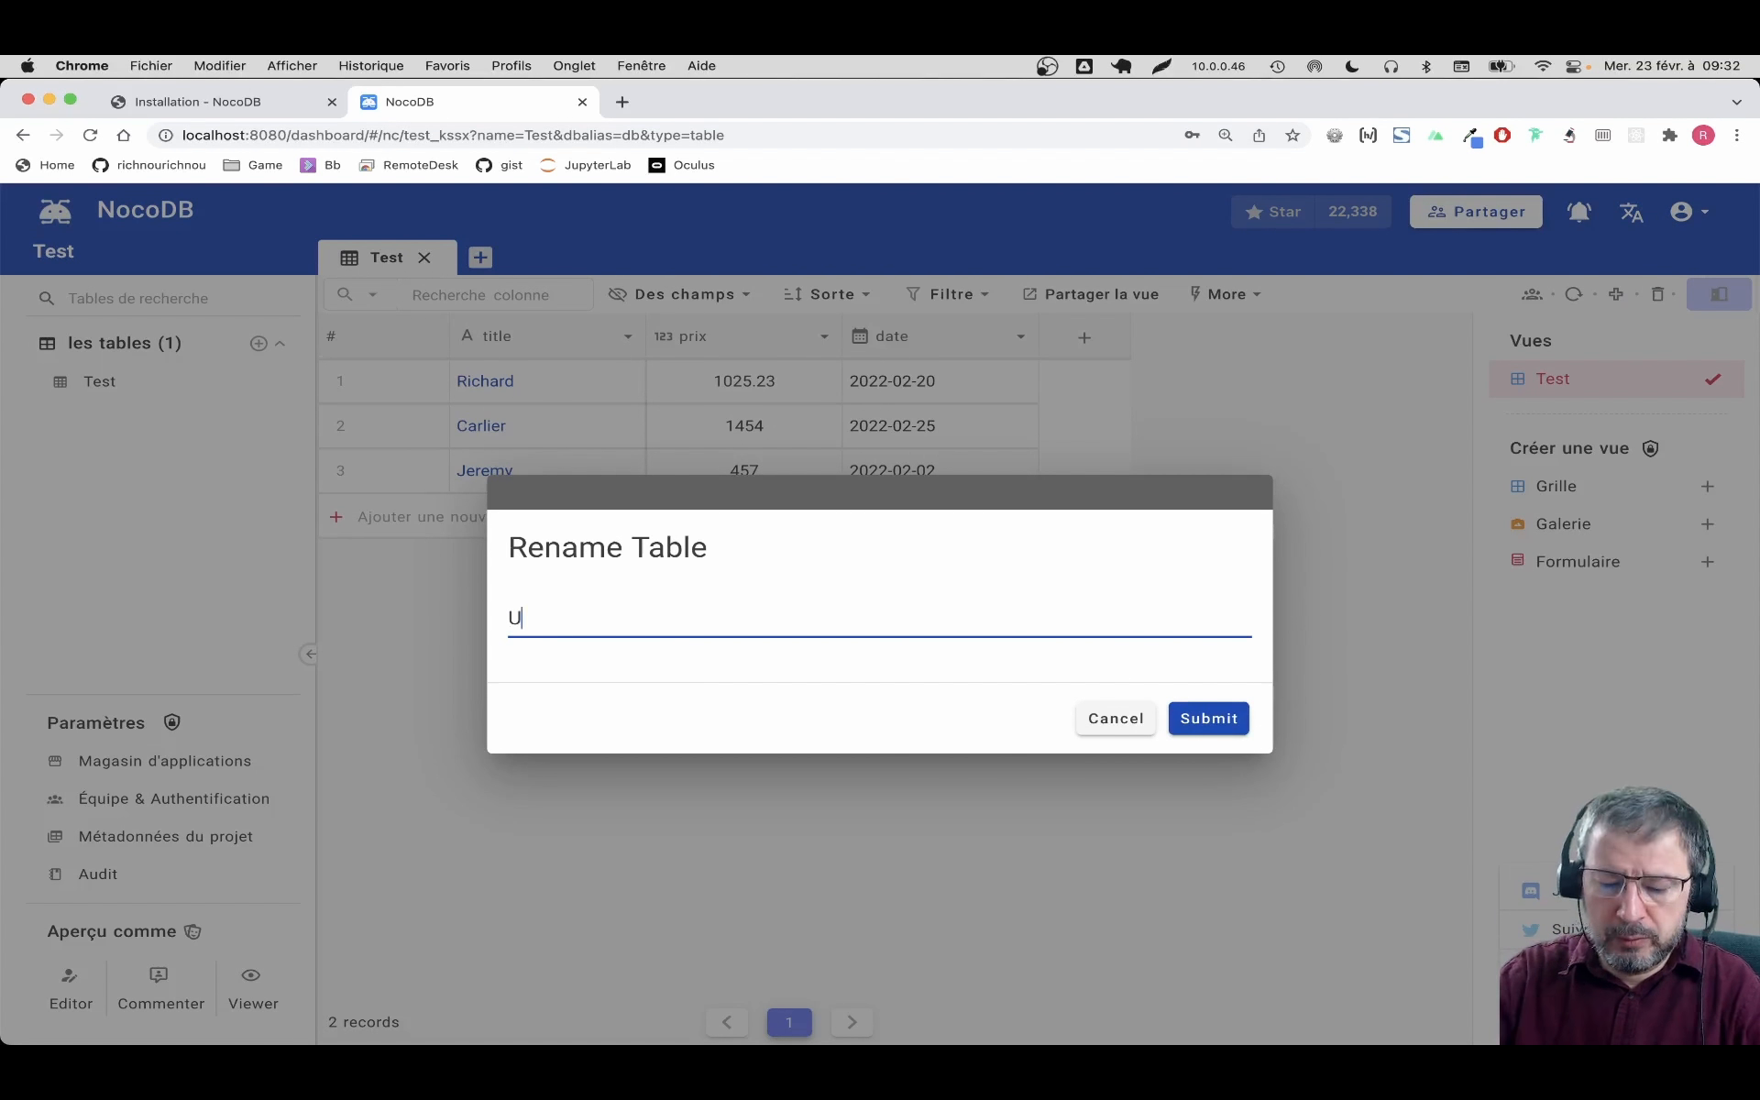
text(tilisateurs)
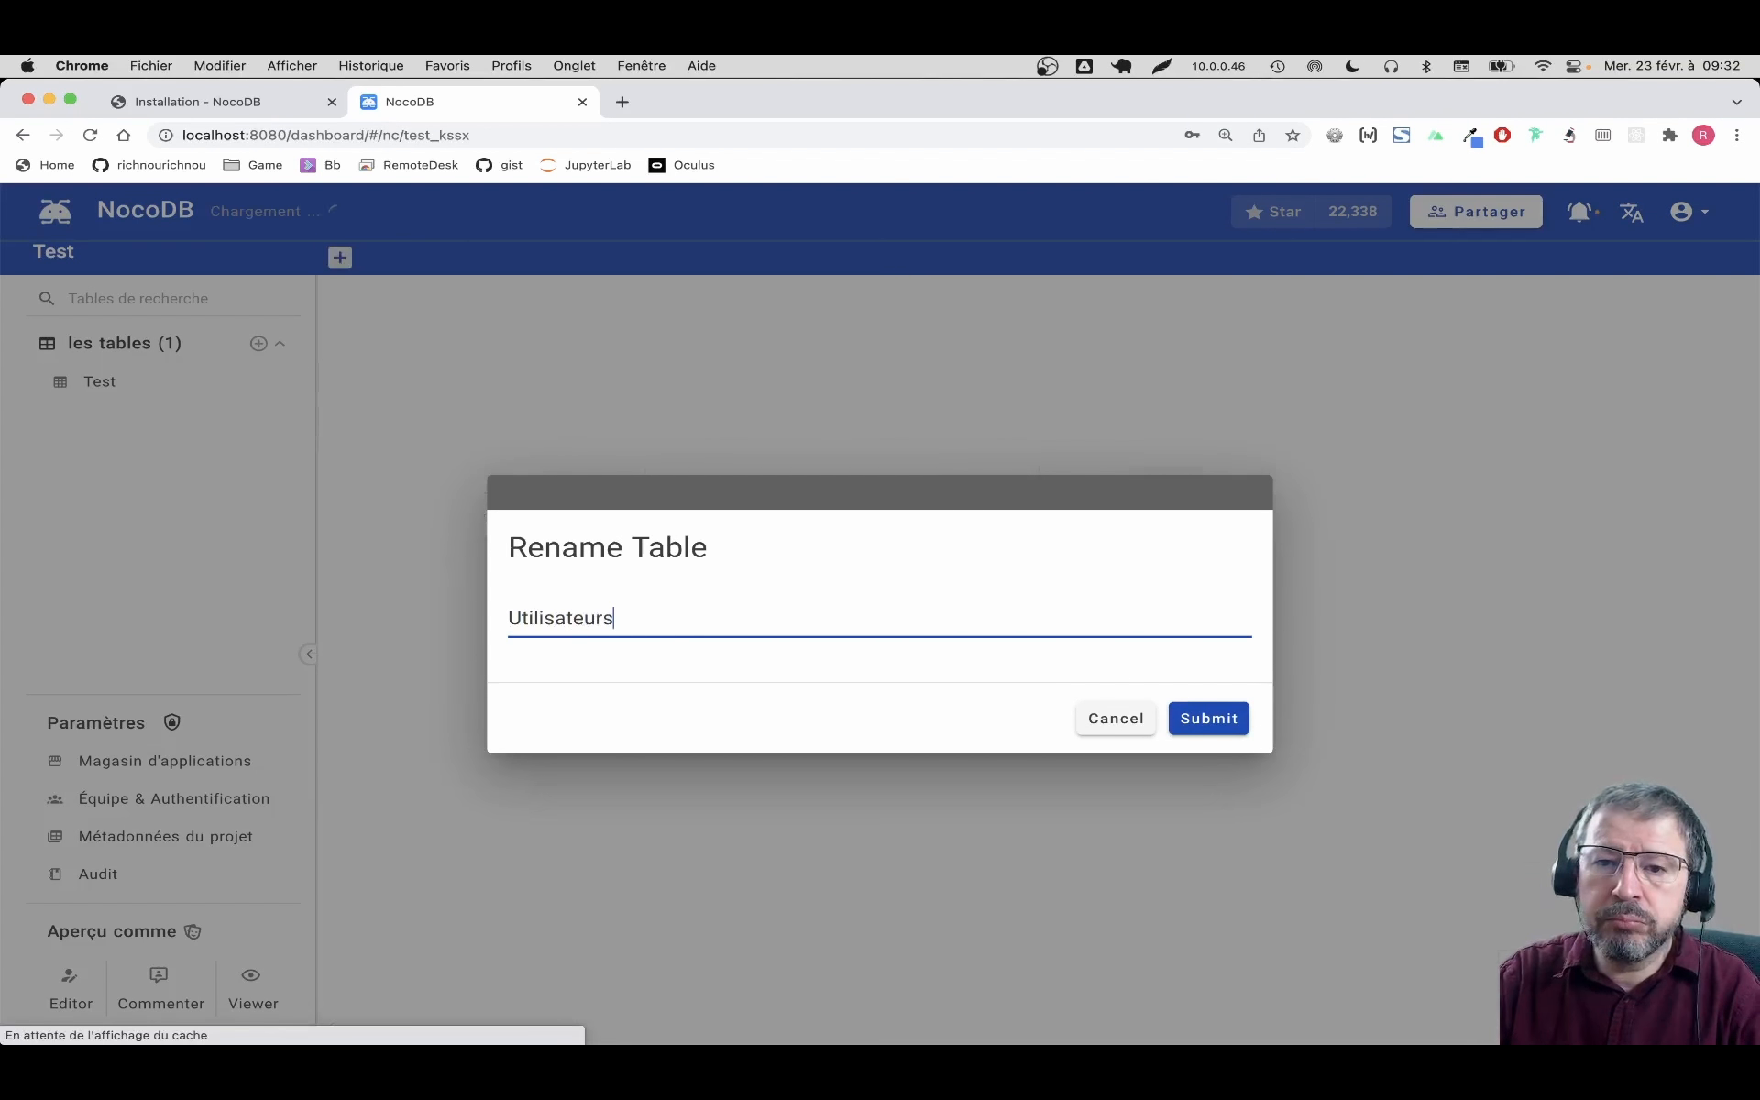
click(1219, 719)
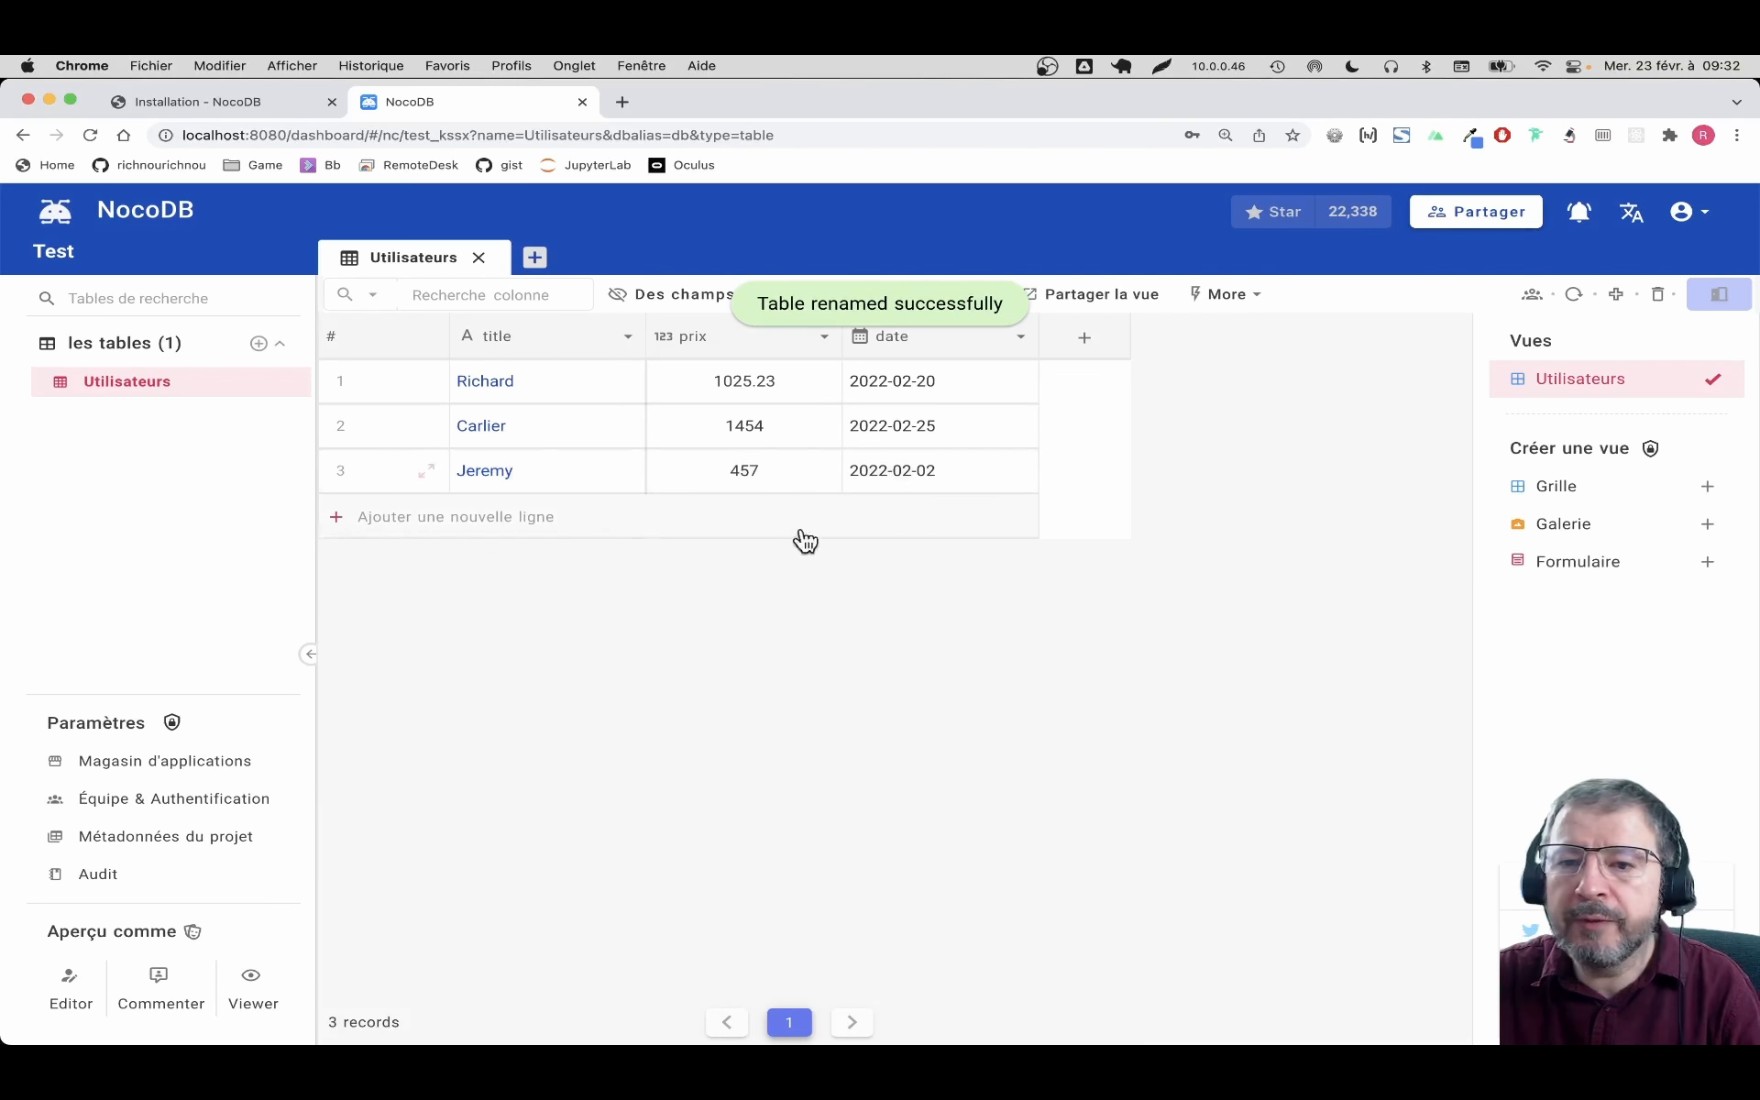
Rename the title column to 'nom' through the column header's Edit option
click(625, 336)
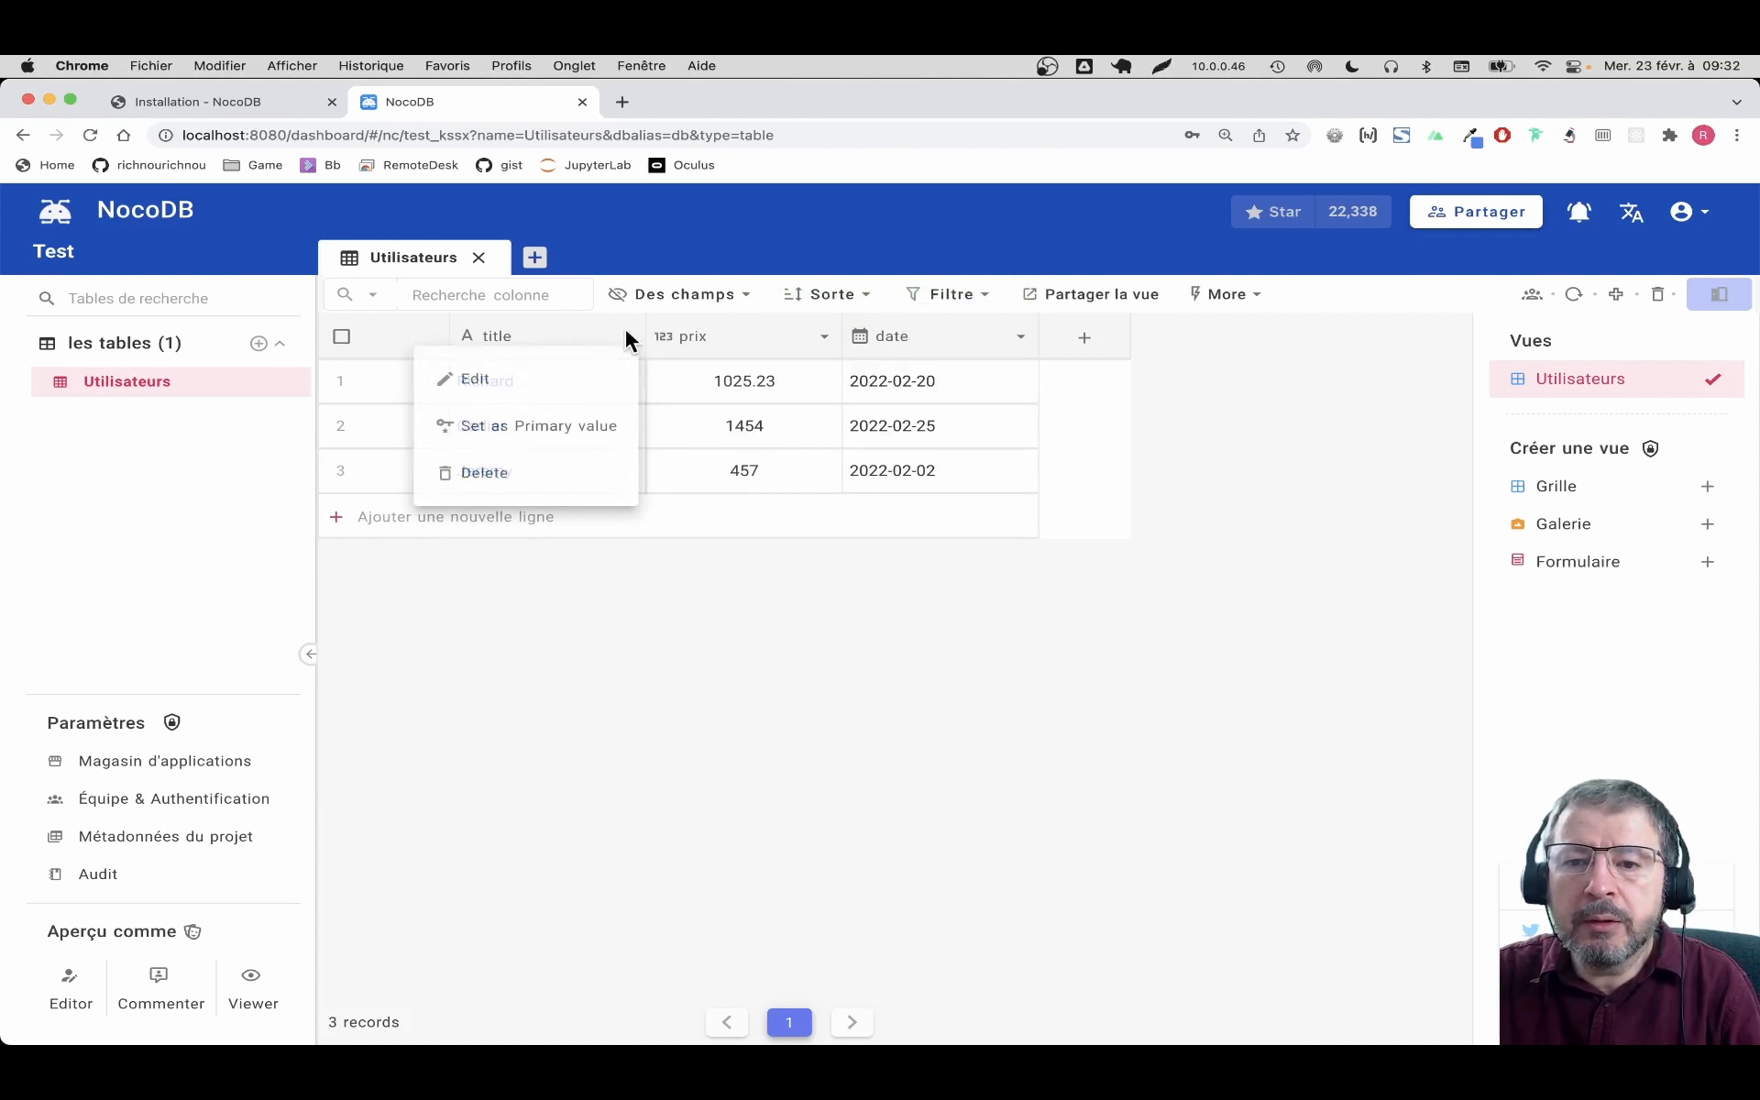
click(531, 390)
click(627, 335)
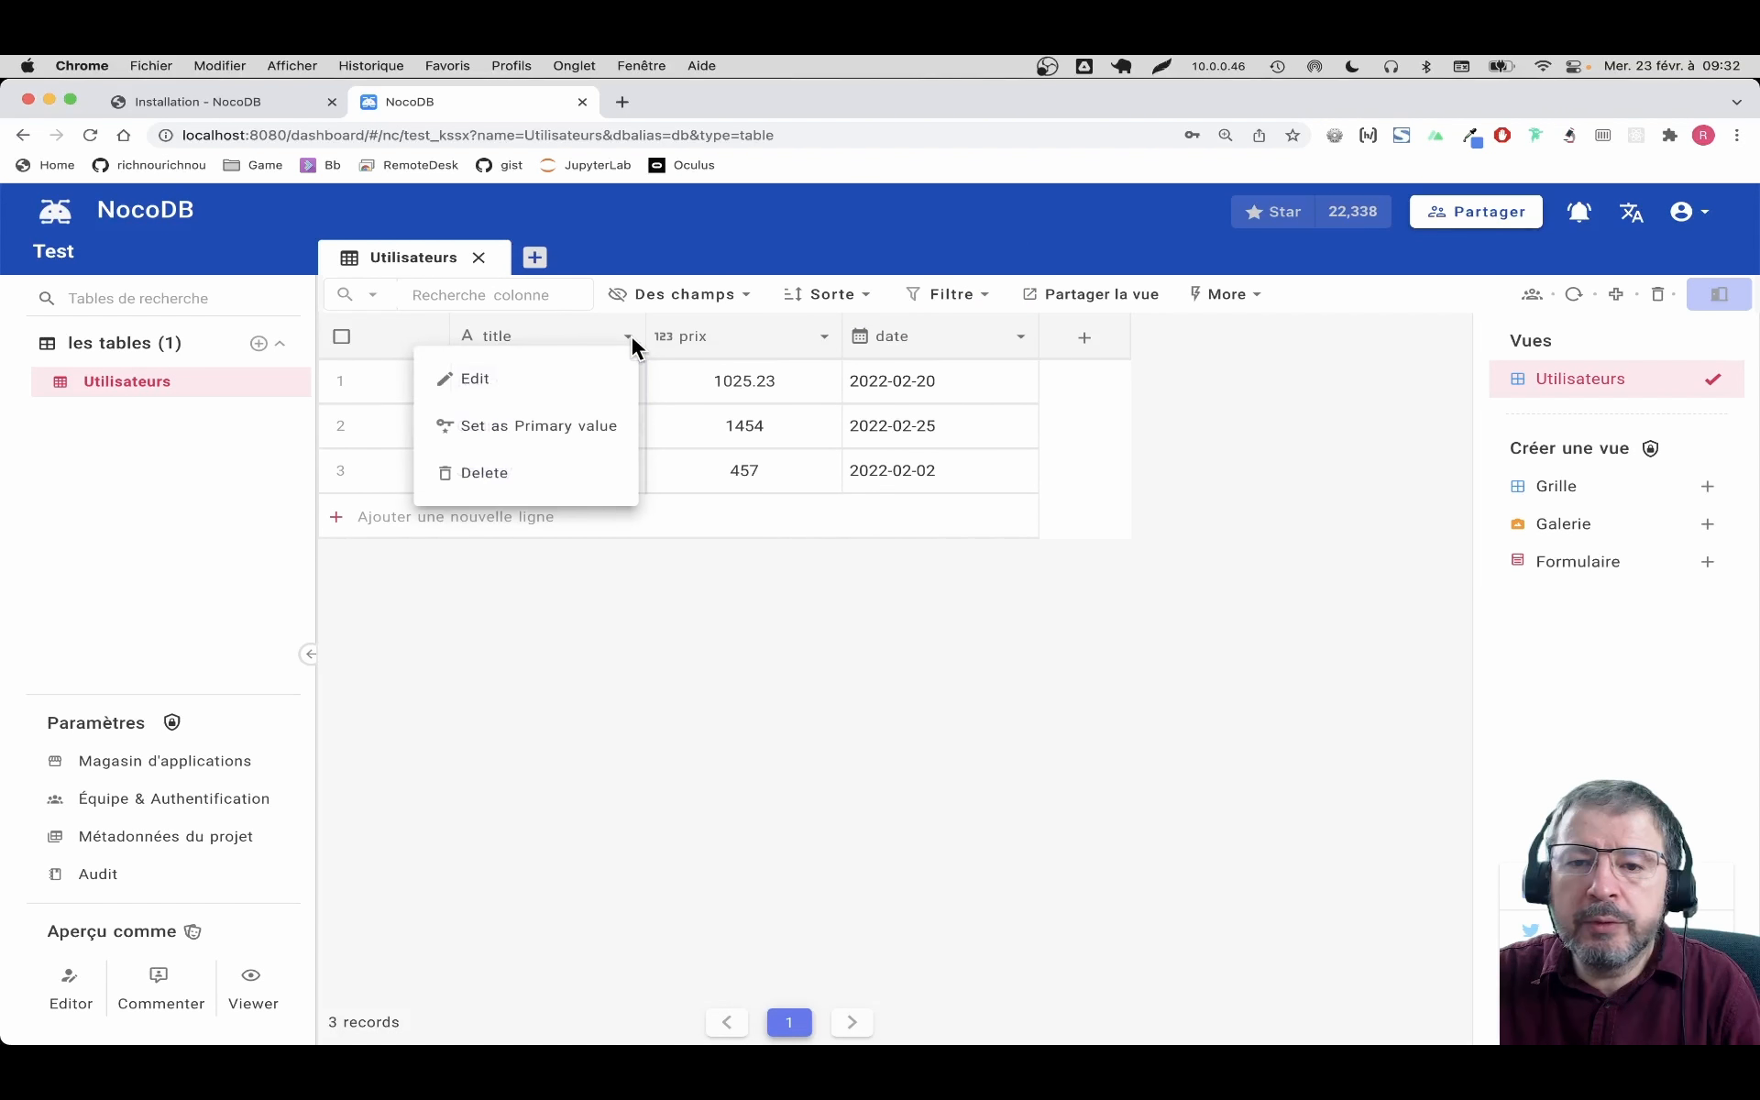
click(540, 385)
click(544, 377)
key(BackSpace)
key(BackSpace)
key(BackSpace)
key(BackSpace)
key(BackSpace)
text(nom)
click(584, 532)
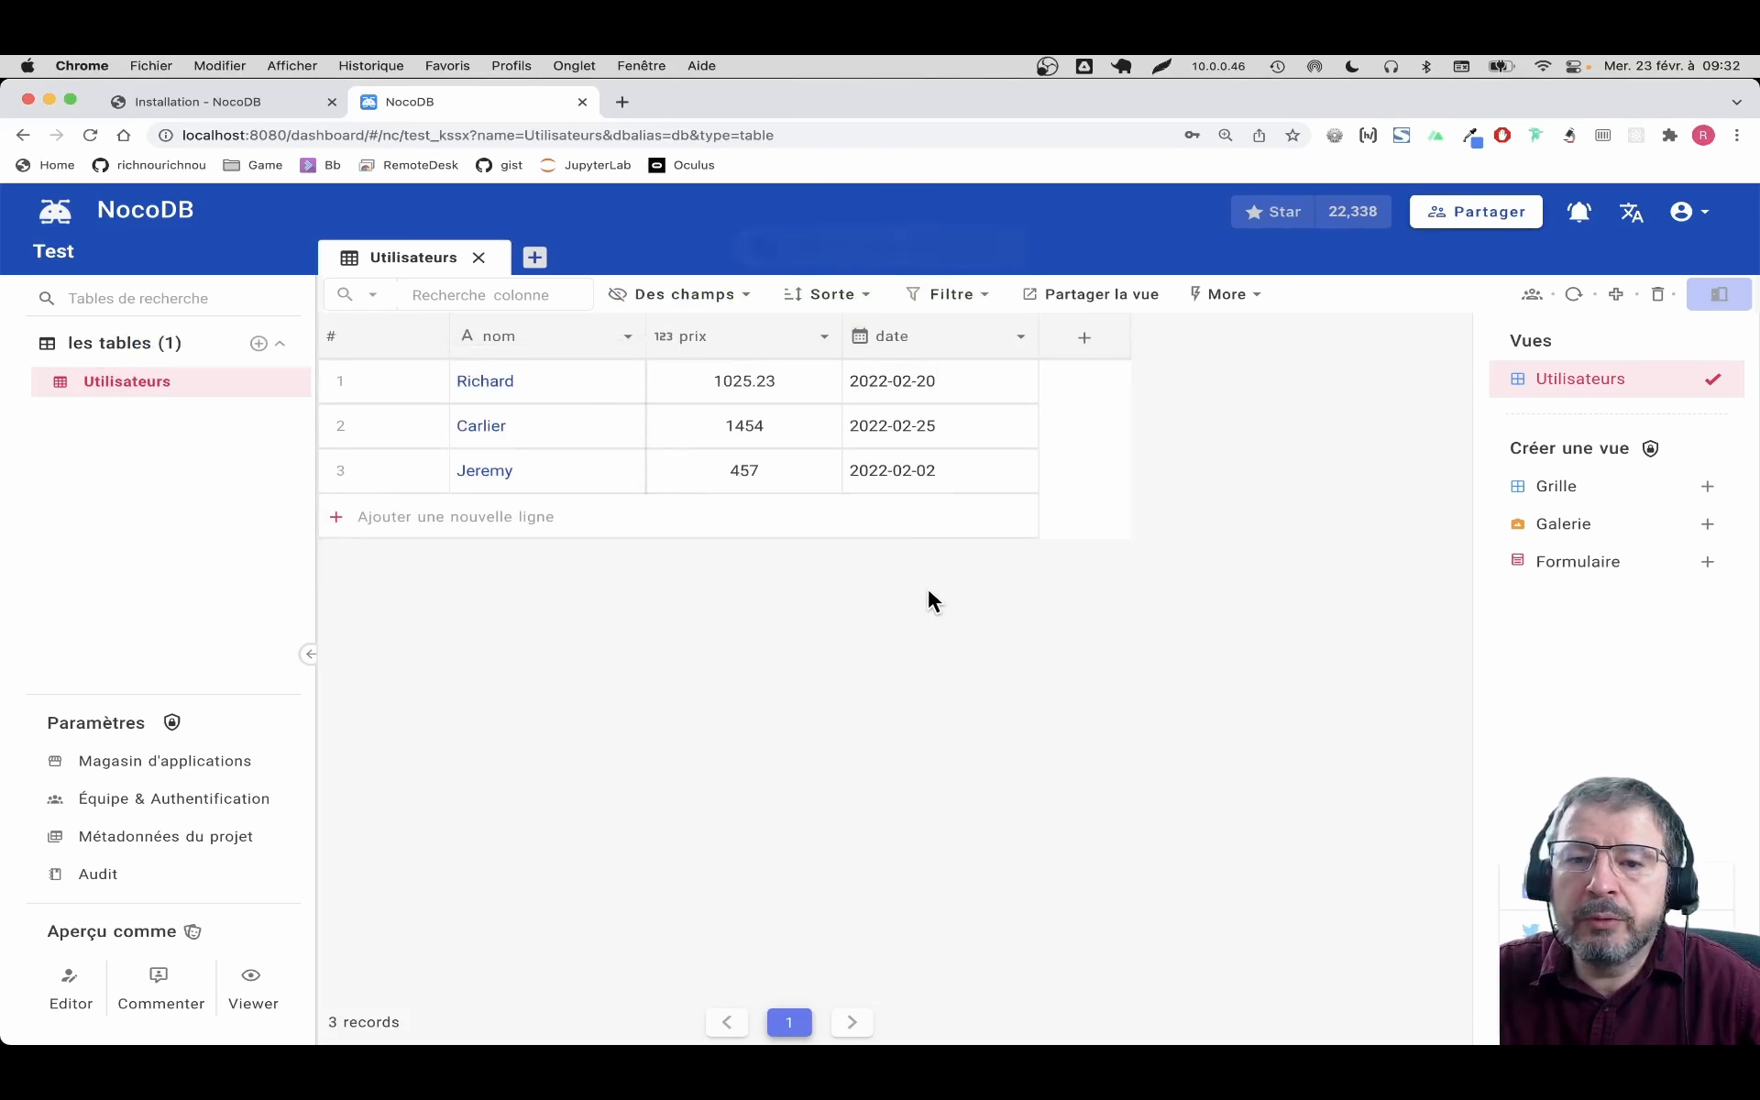
Add an Attachment column named photo to the Utilisateurs table
click(1086, 338)
text(im)
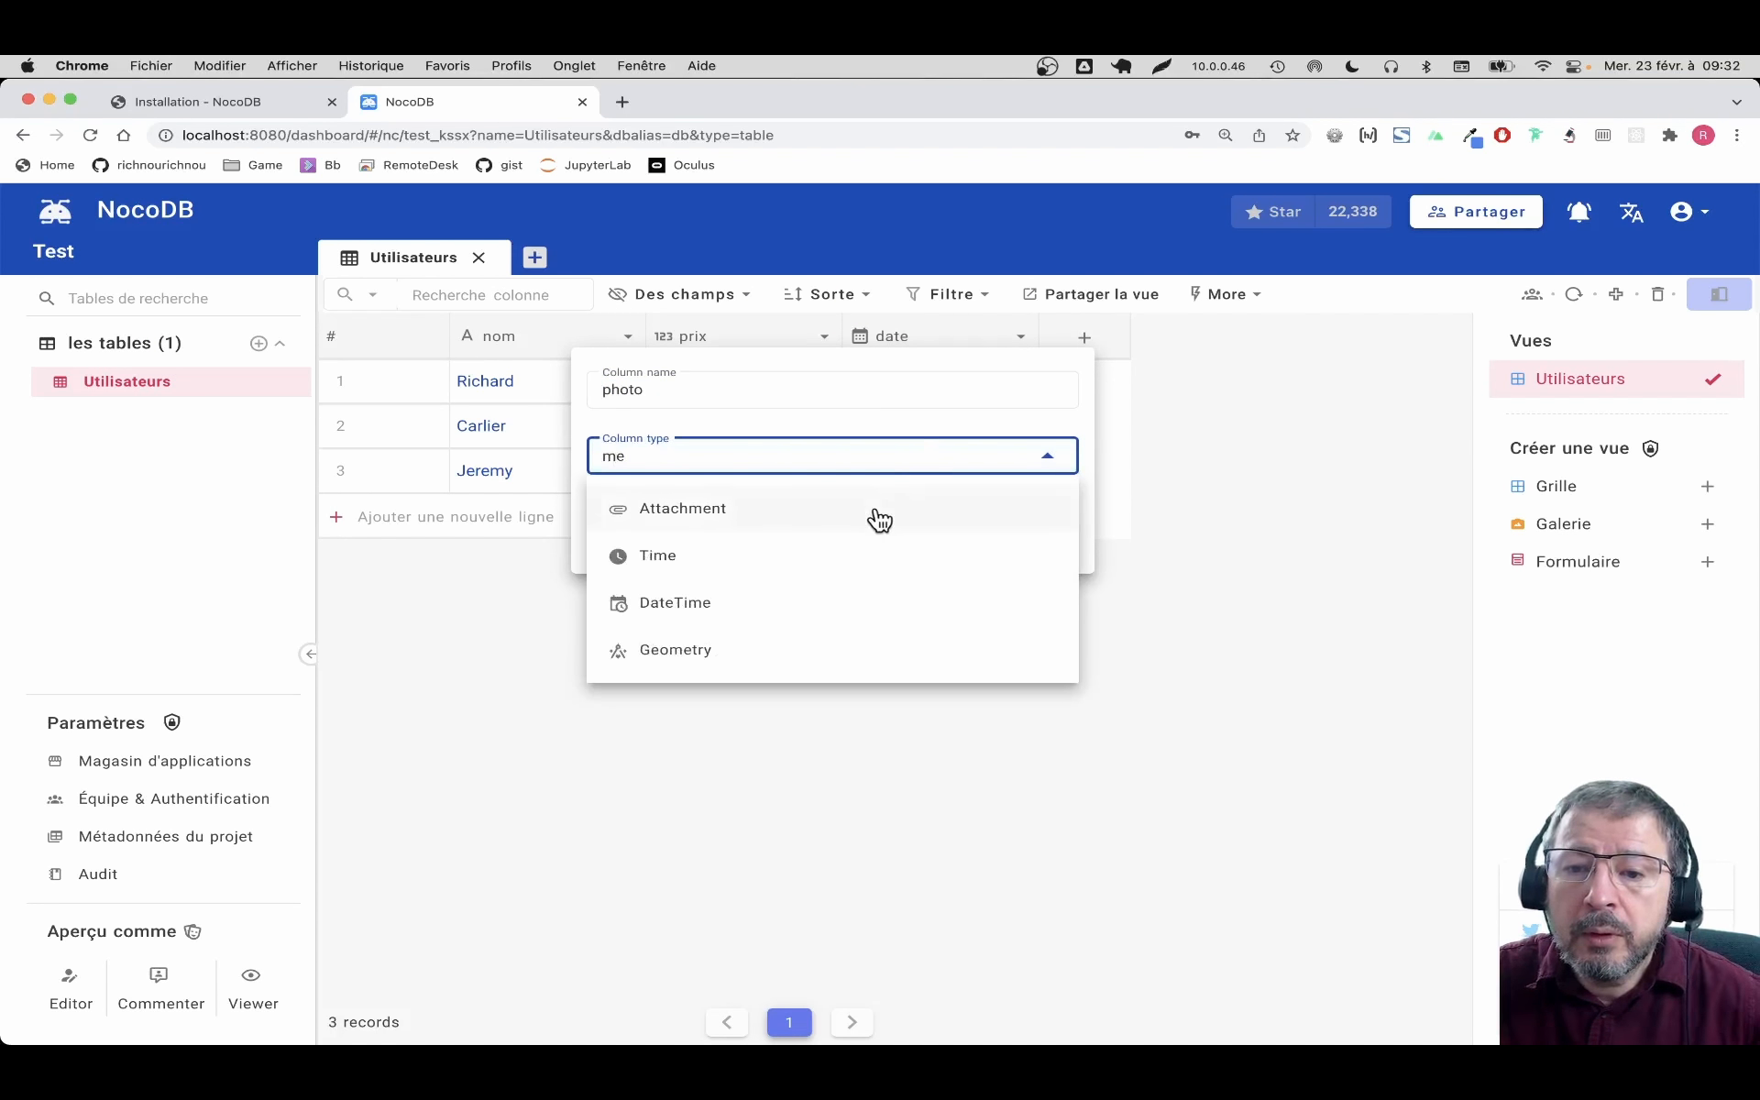
click(848, 508)
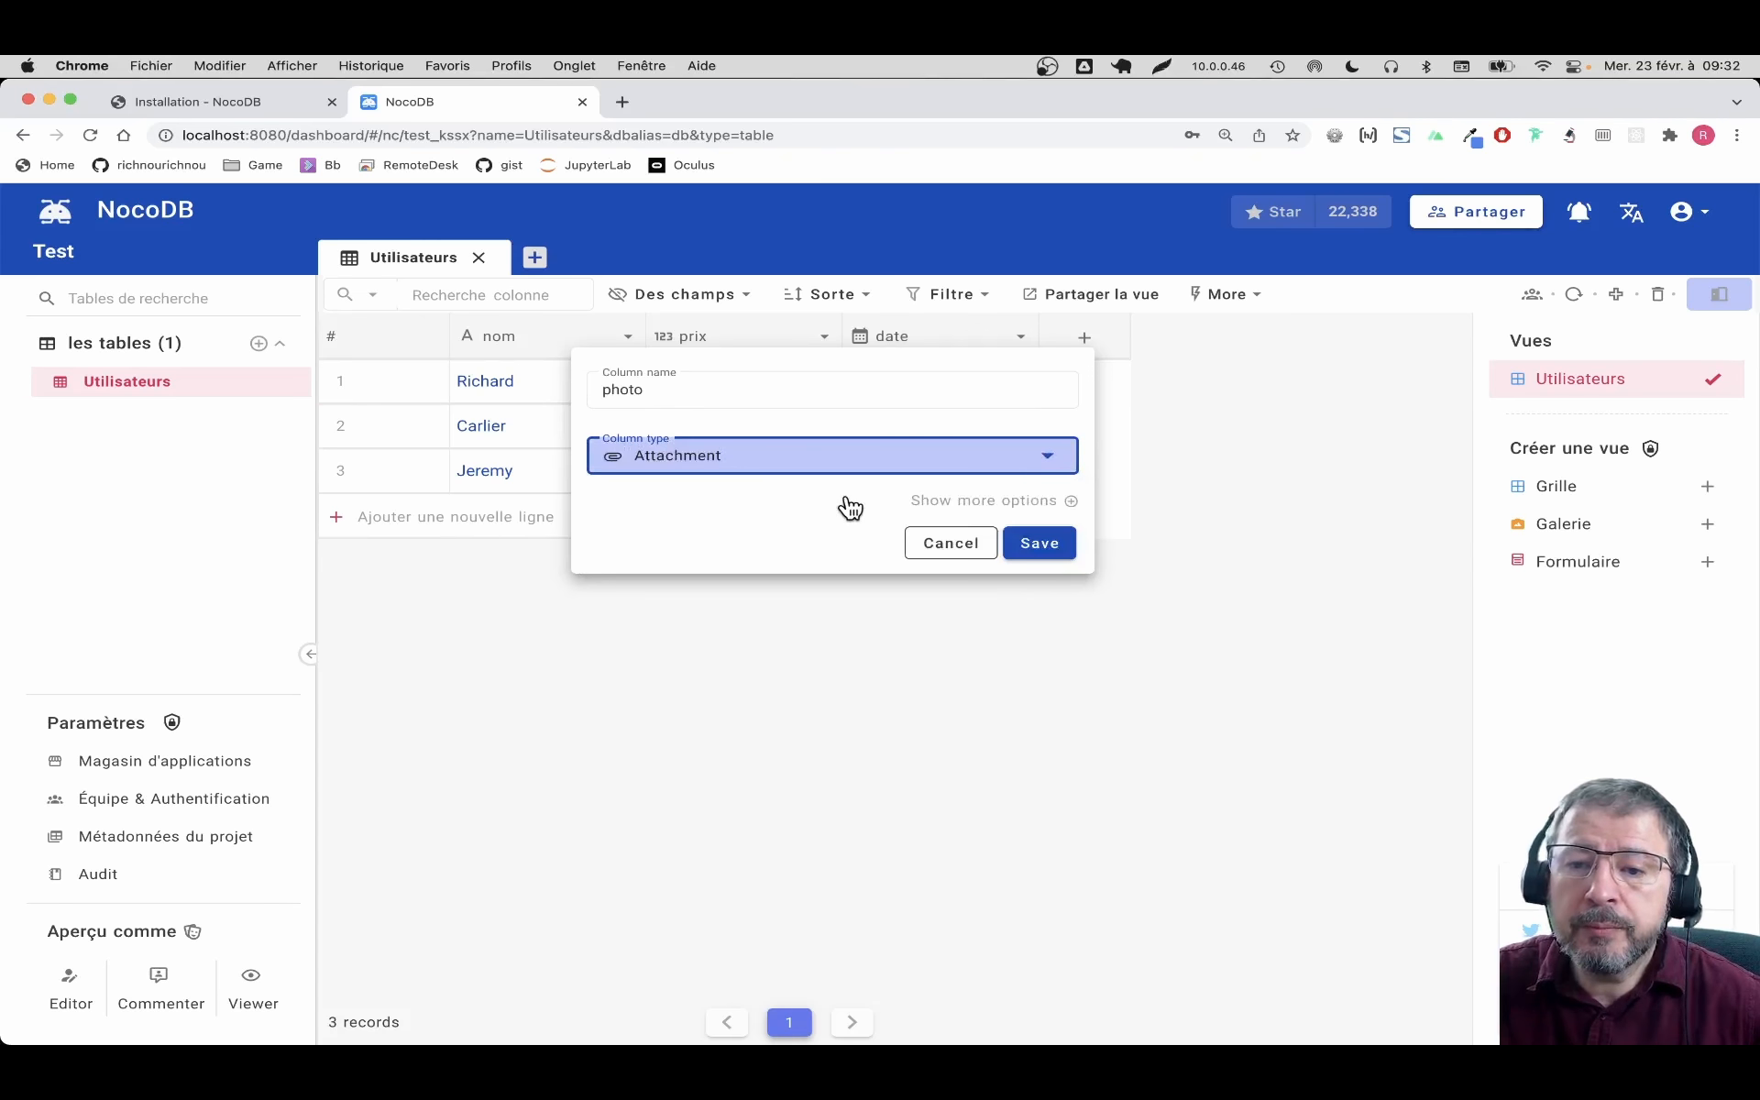
click(1046, 559)
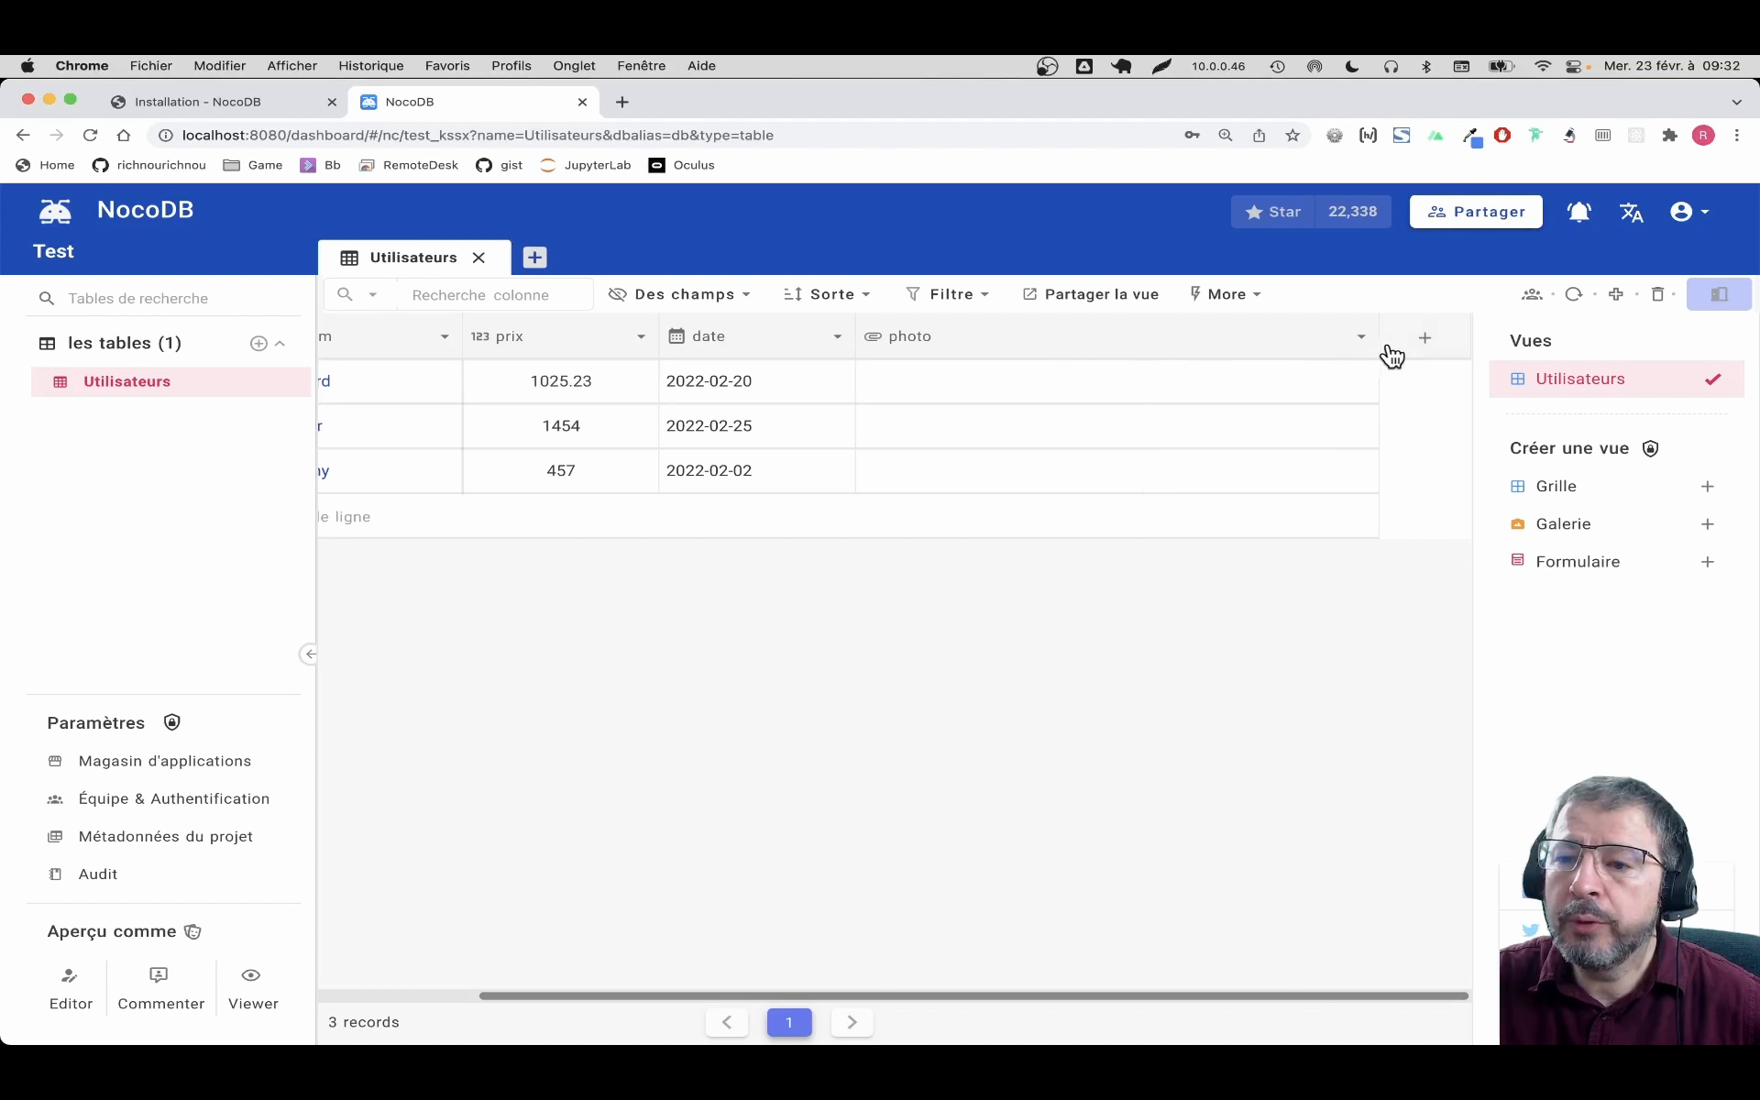
Narrow the photo, prix and nom columns so every column fits on screen
drag(1377, 345, 960, 346)
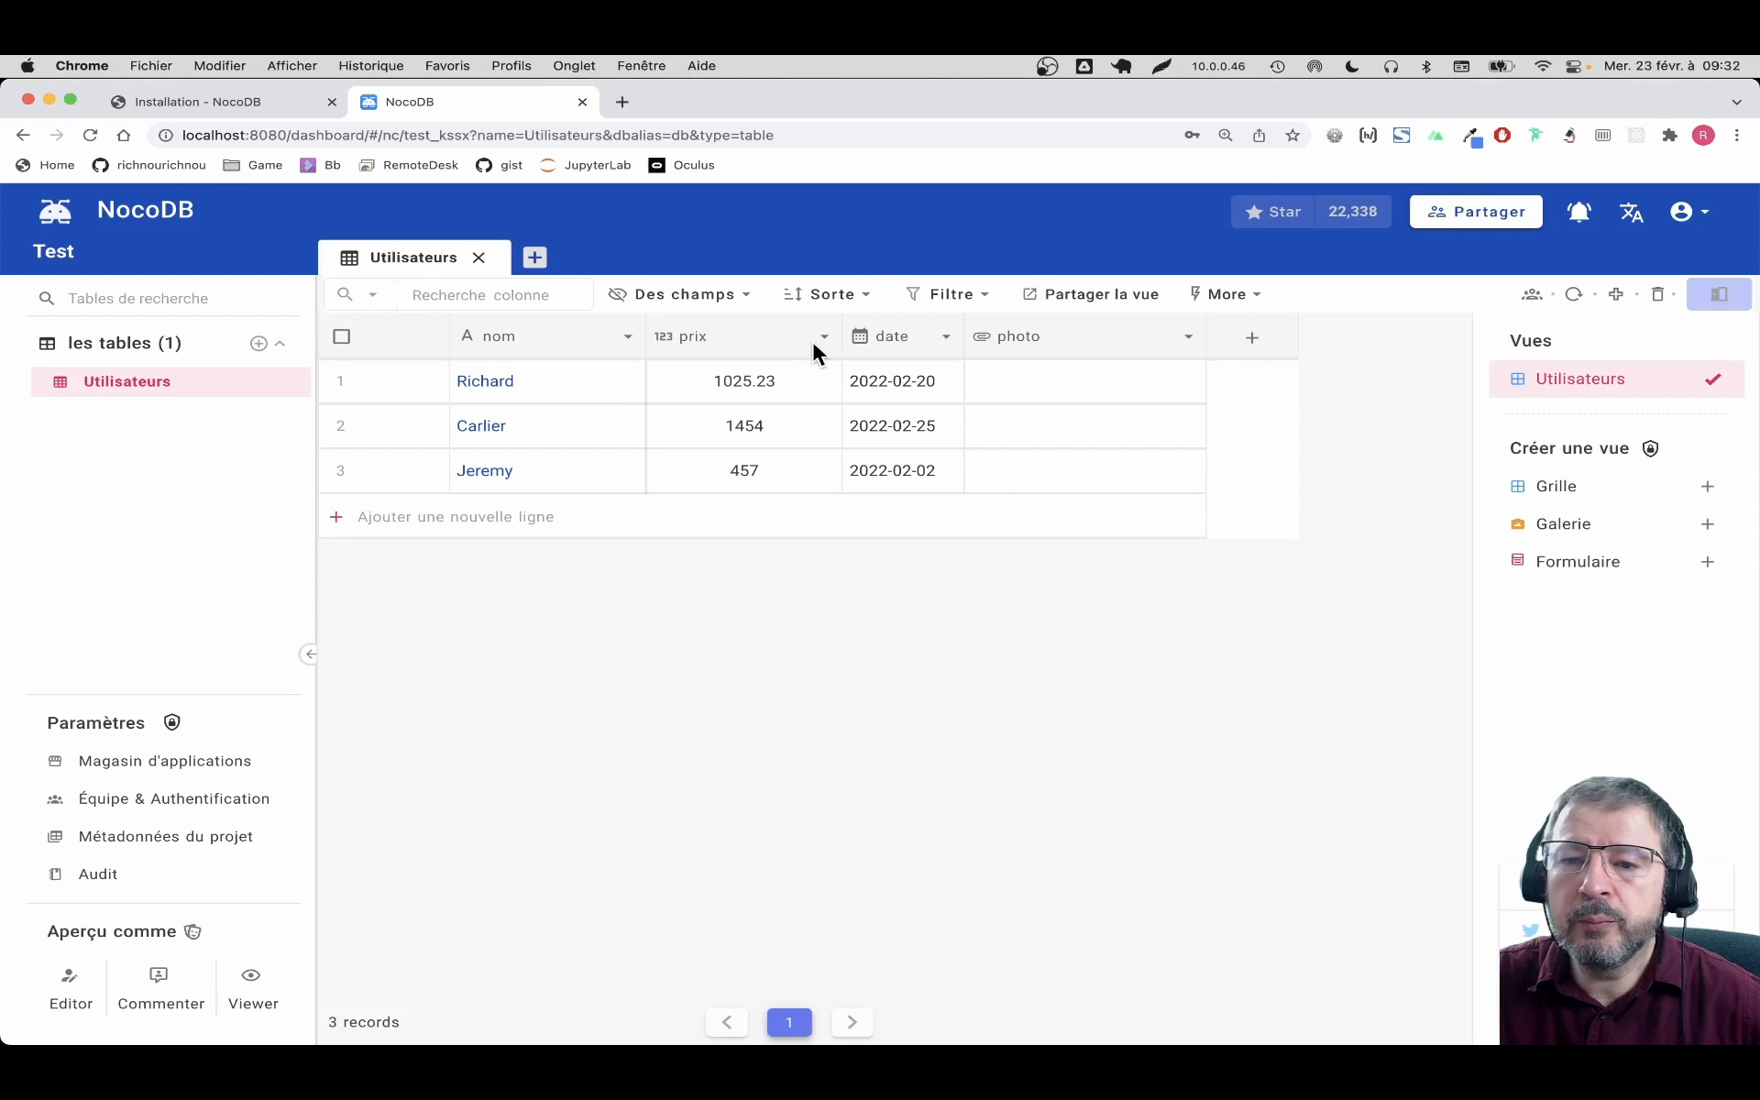
drag(827, 344, 766, 342)
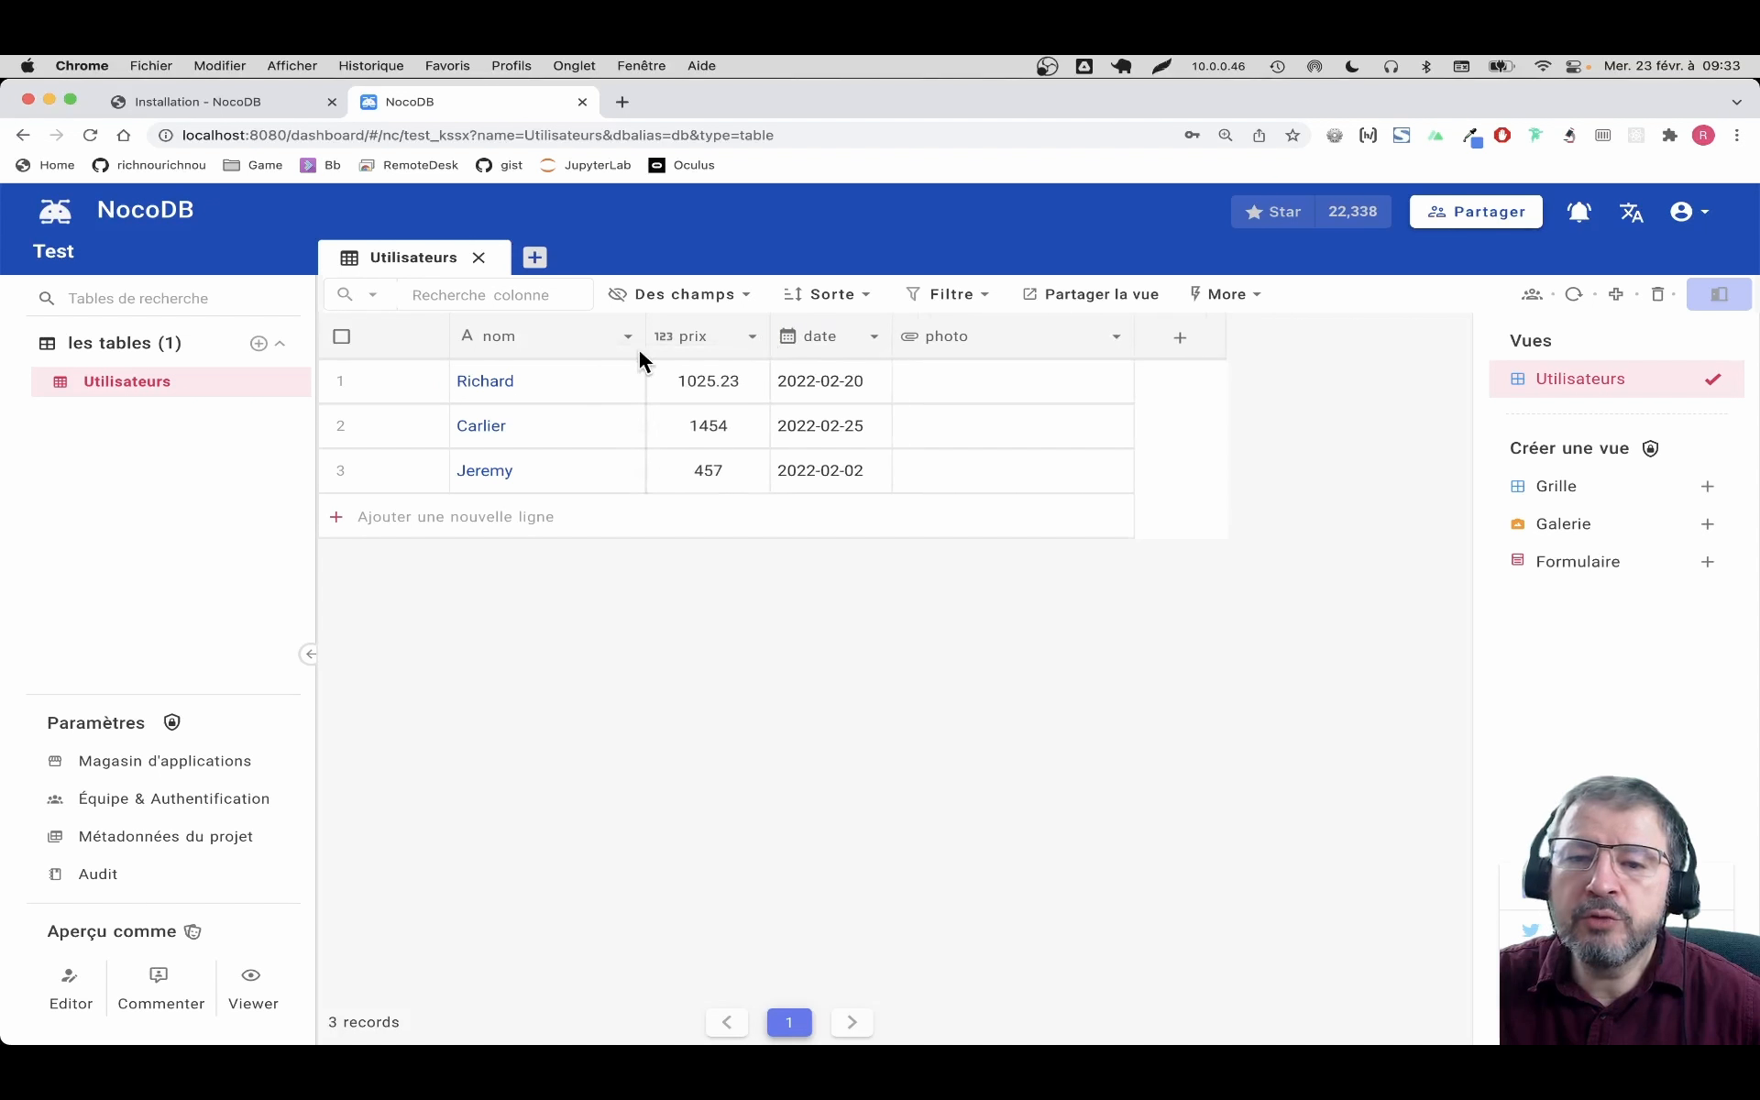
drag(644, 339, 605, 353)
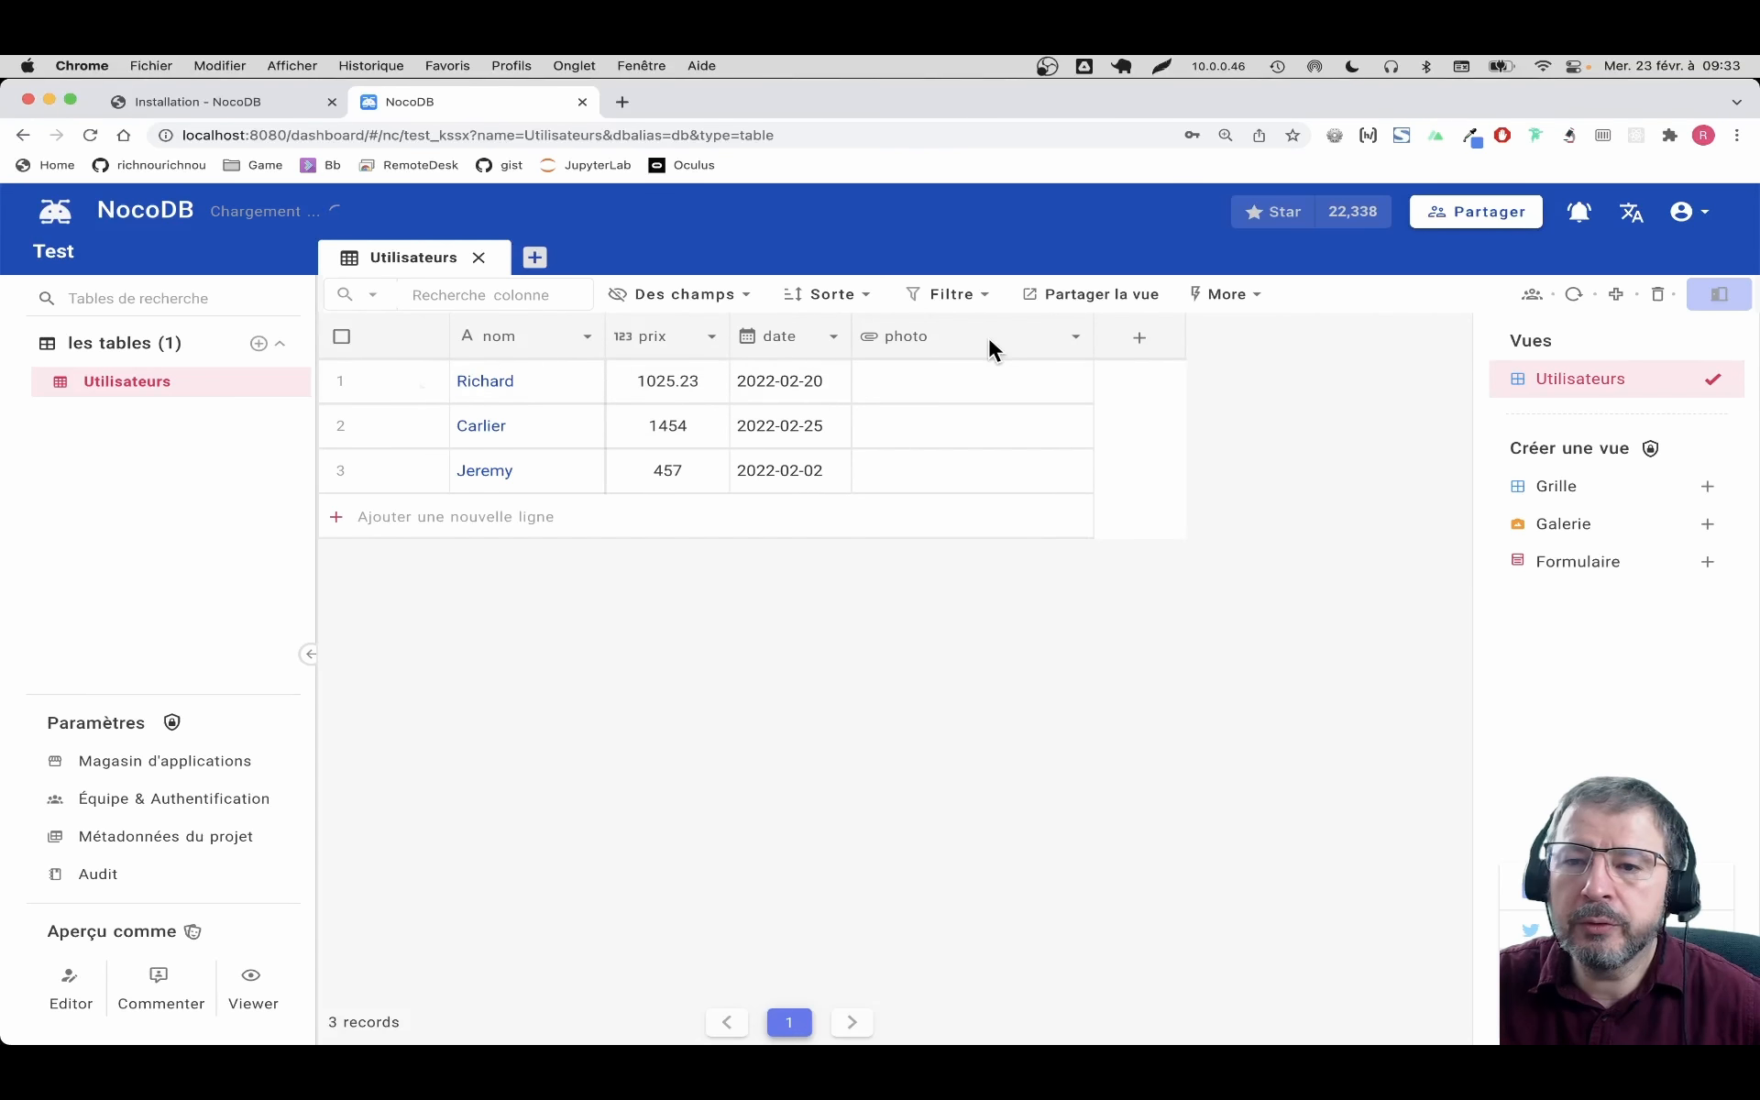
click(1074, 337)
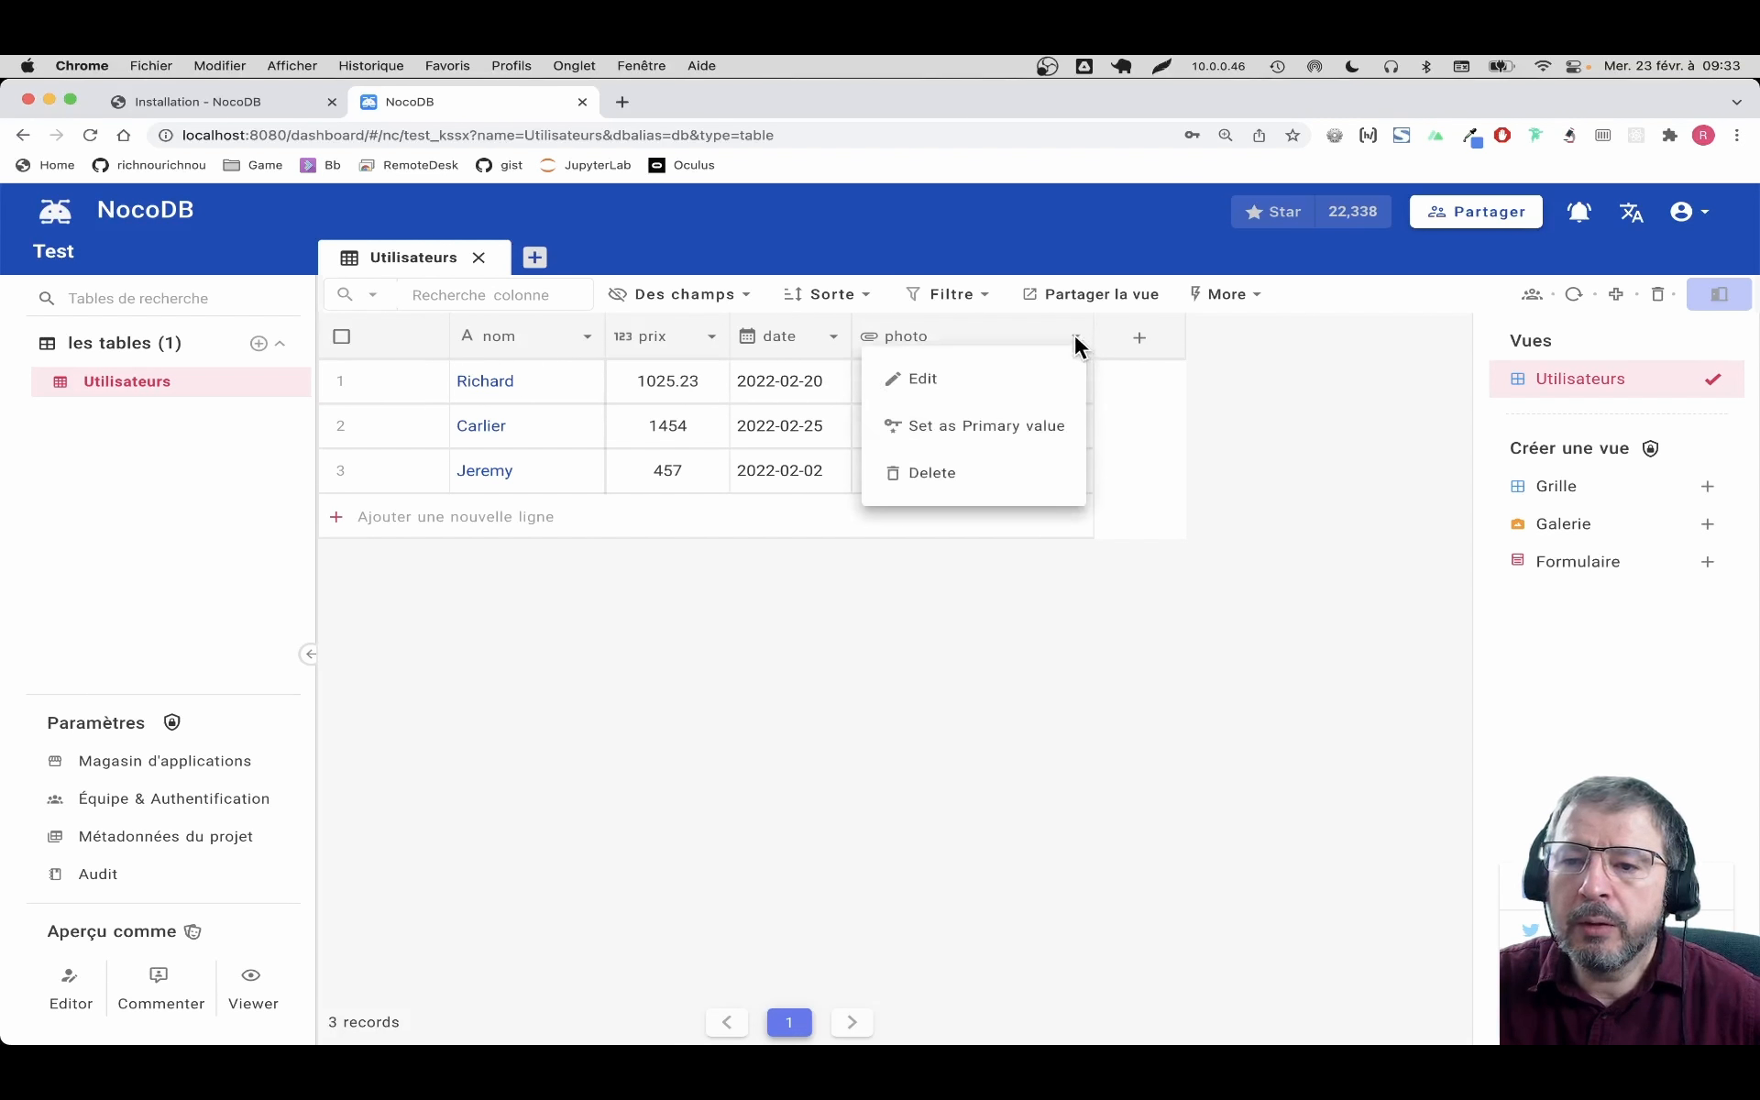
click(831, 337)
click(796, 542)
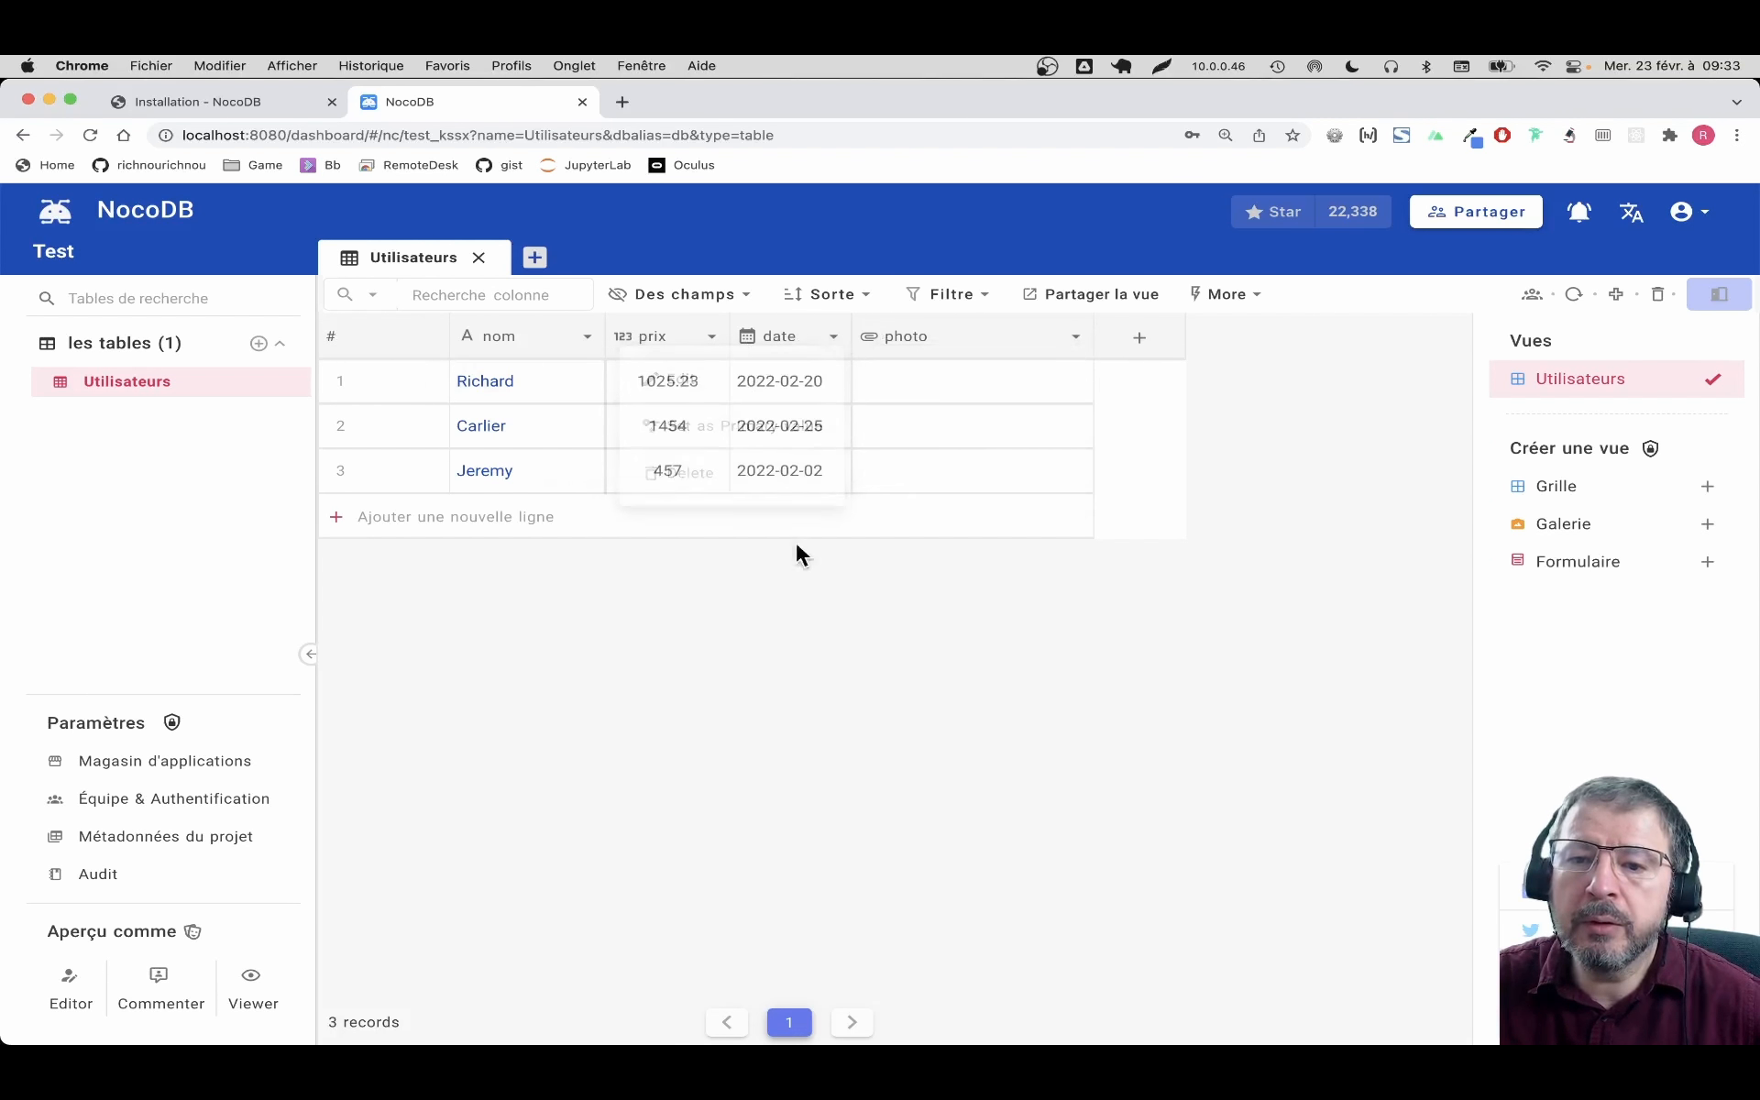
click(842, 299)
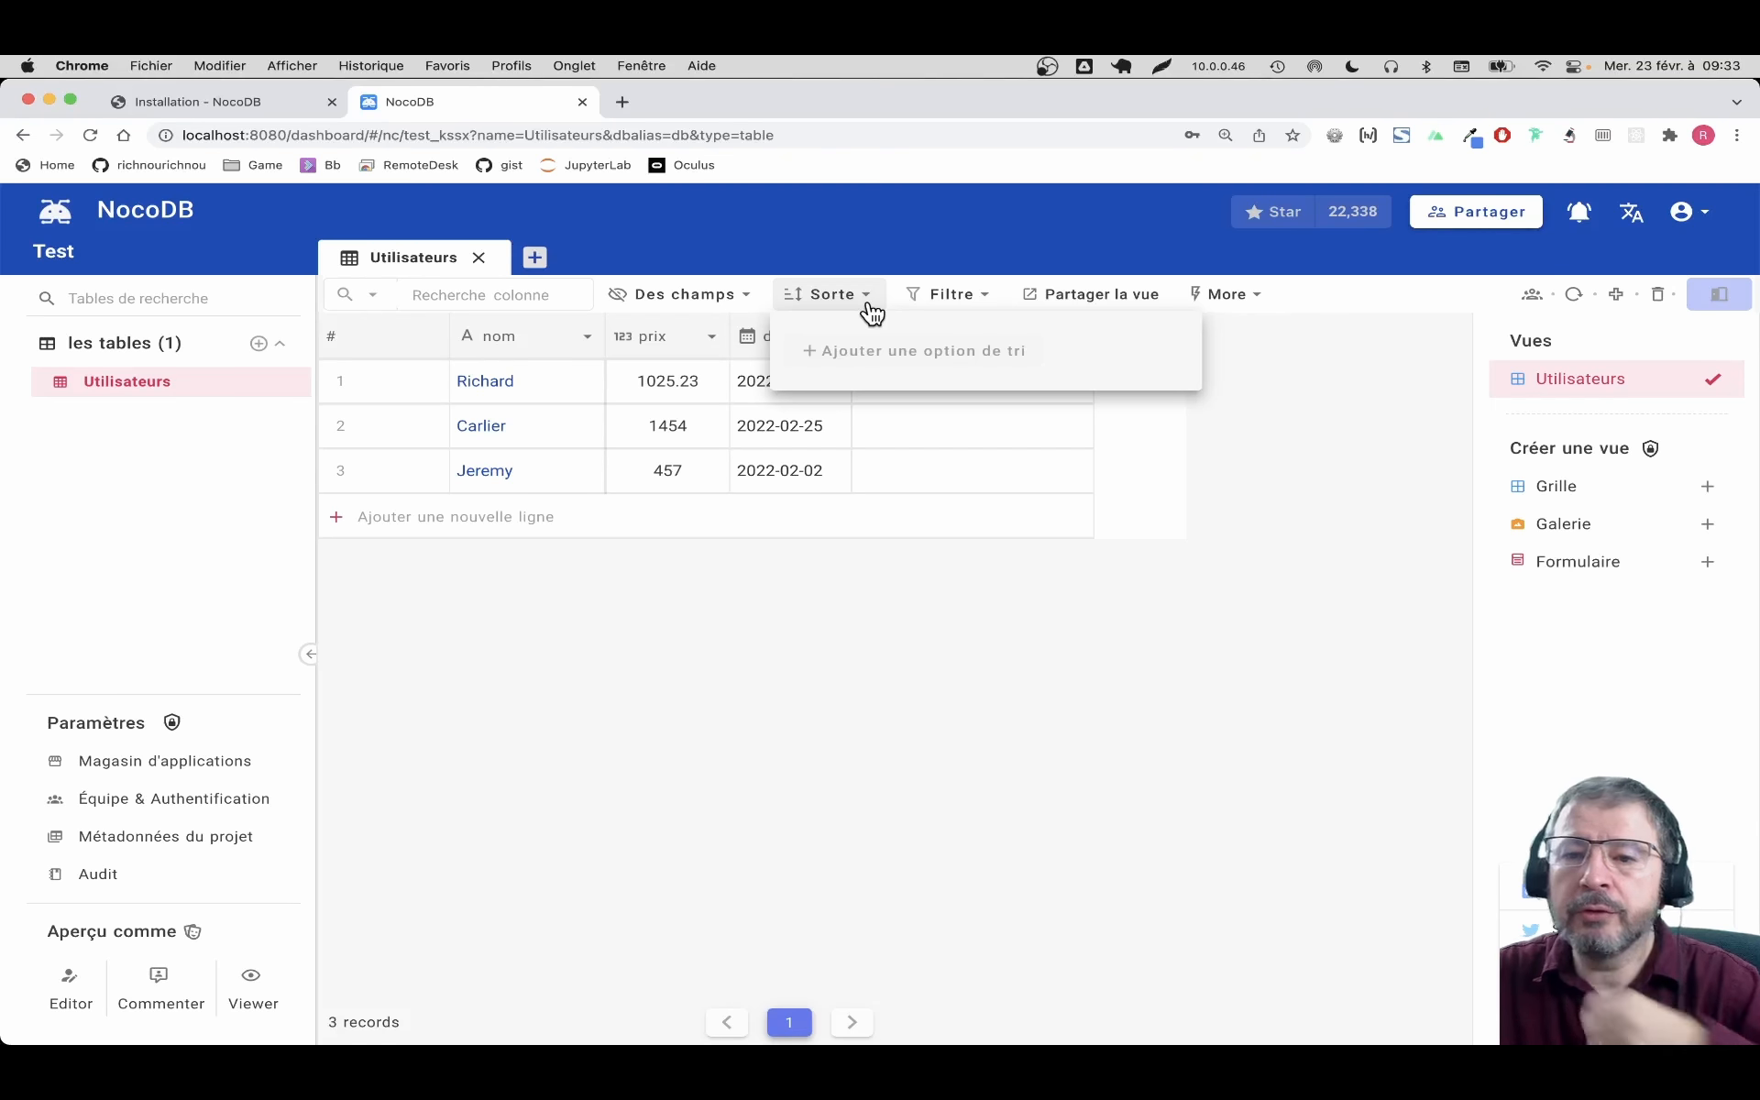
Add a sort rule on the date field in ascending A -> Z order
click(871, 353)
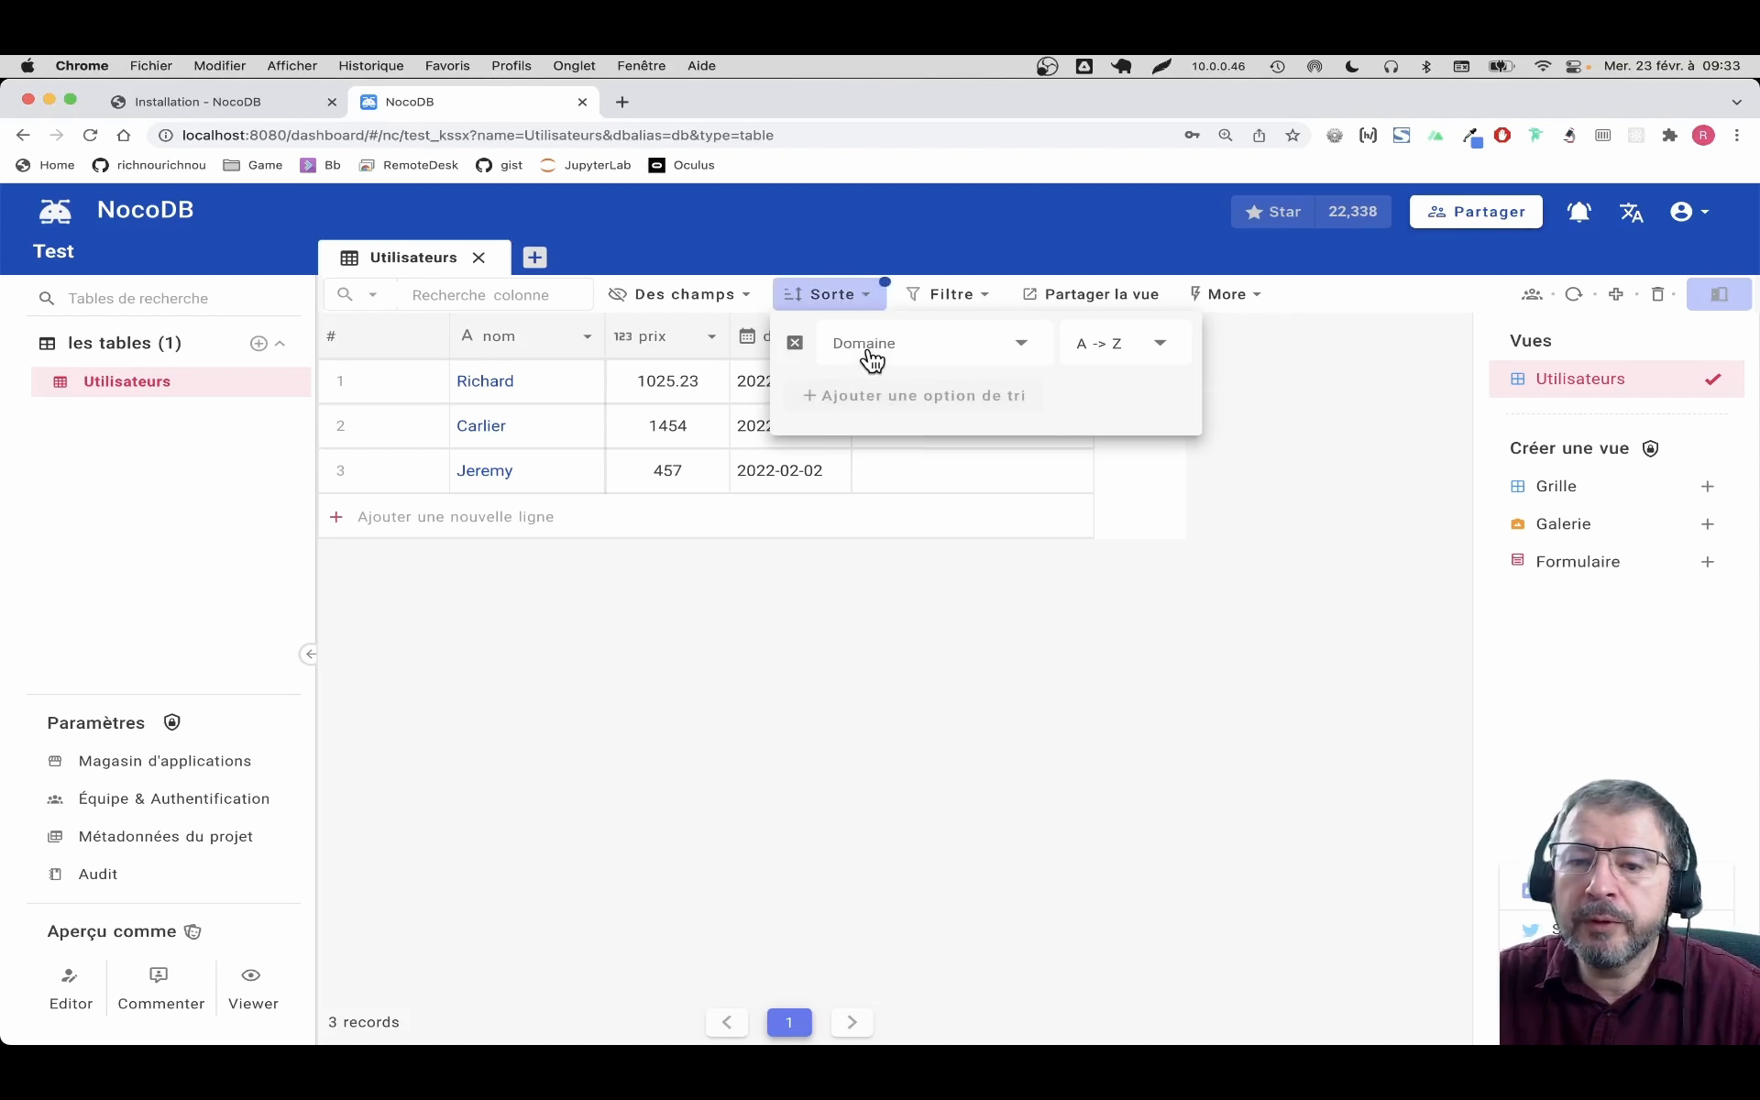
click(1019, 350)
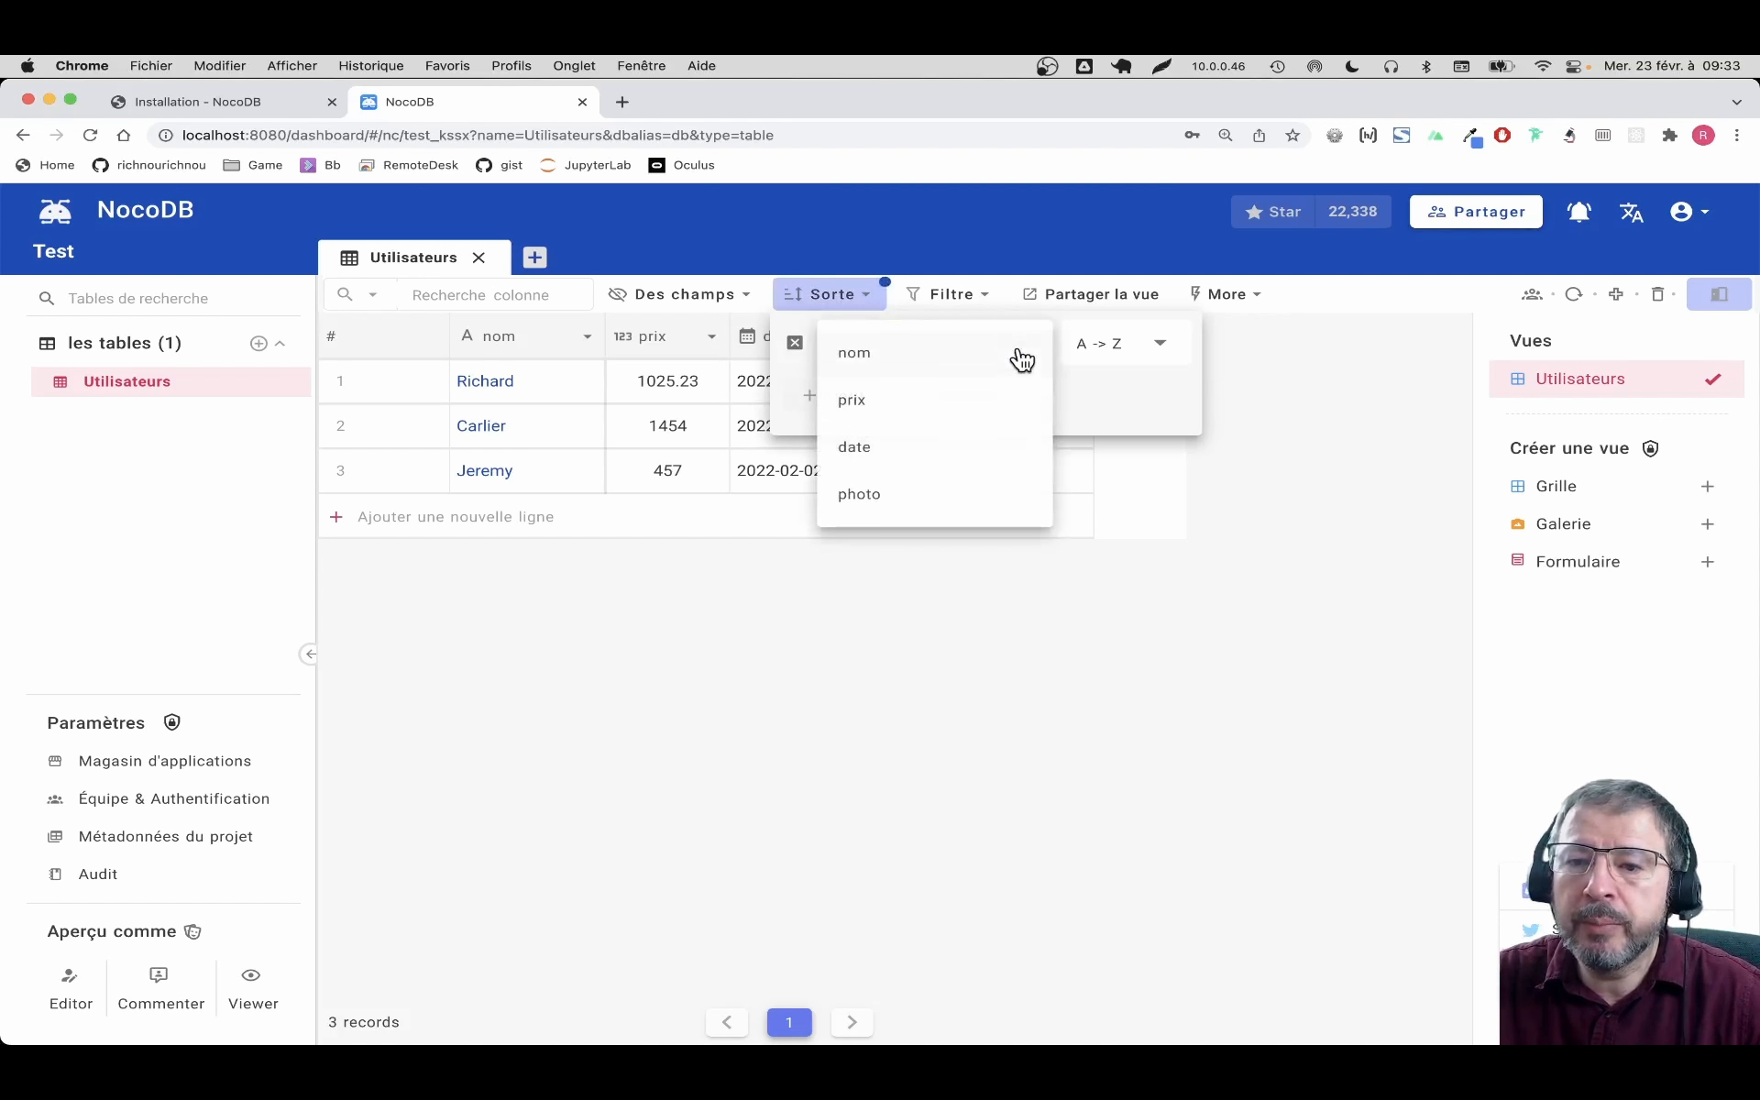
click(896, 447)
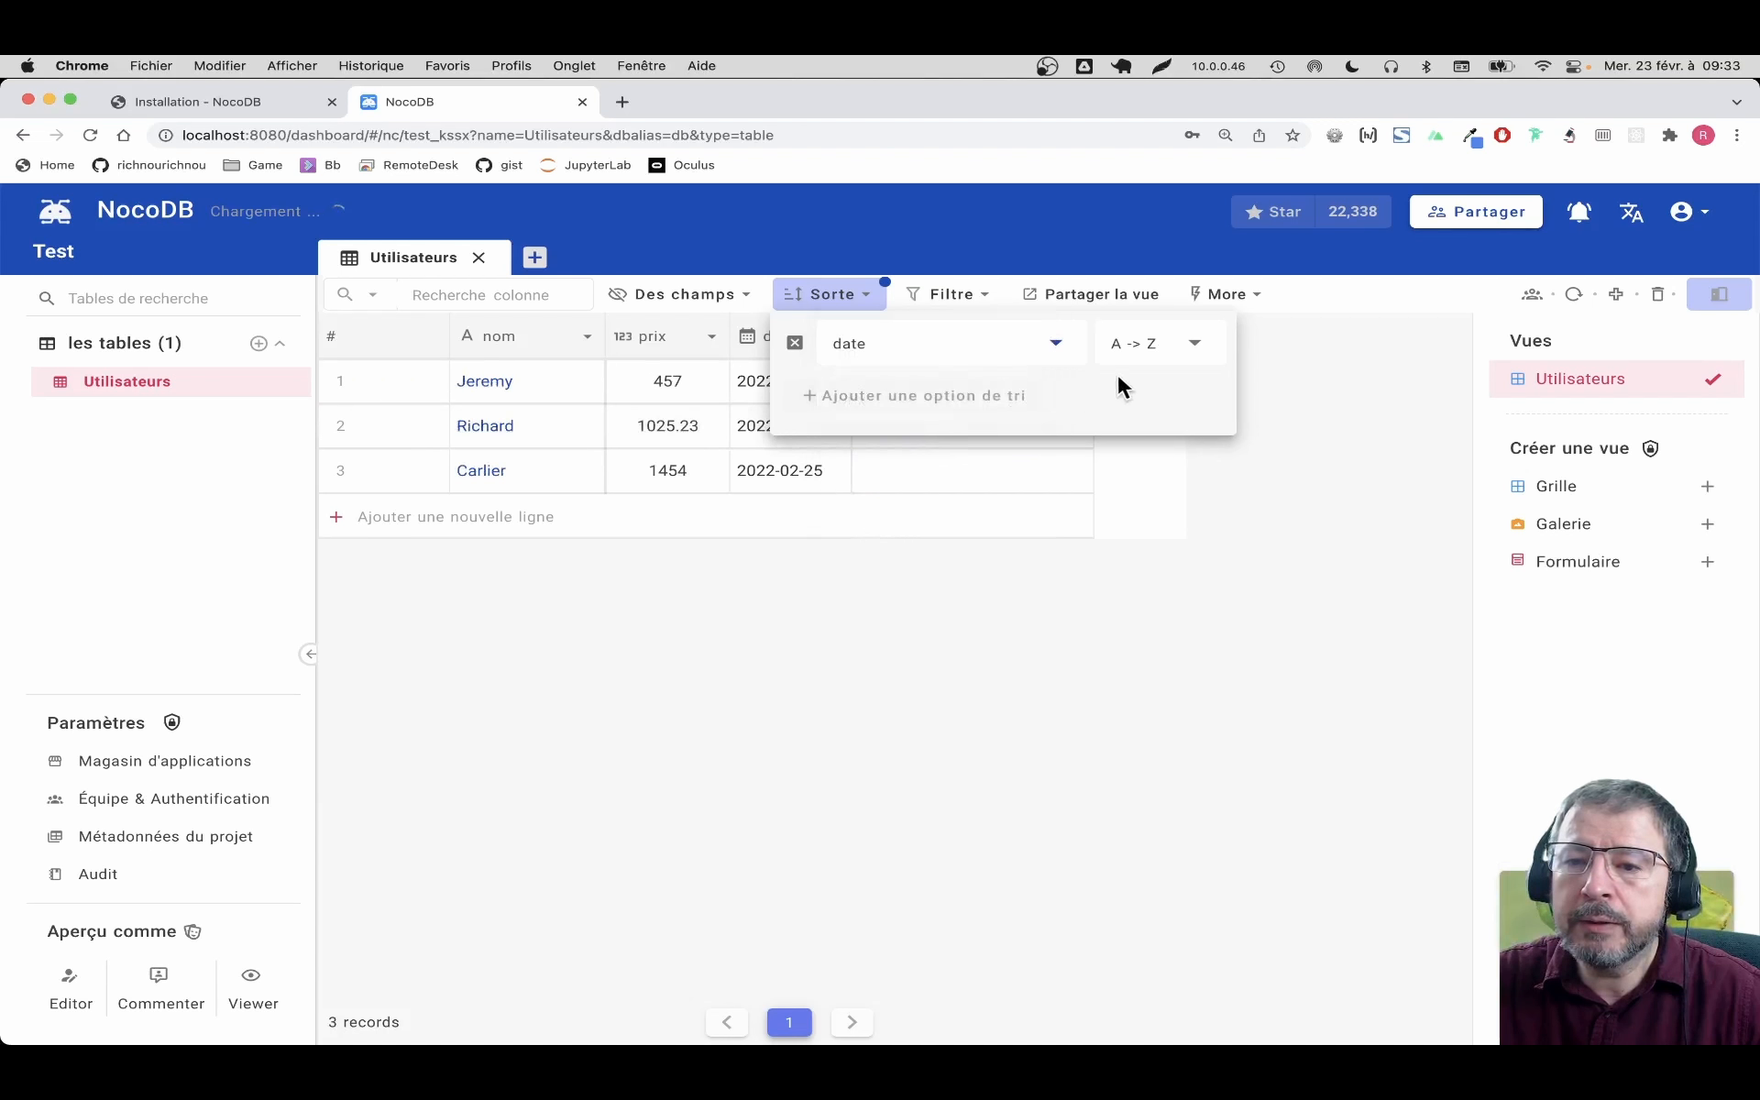
click(1203, 350)
click(1204, 353)
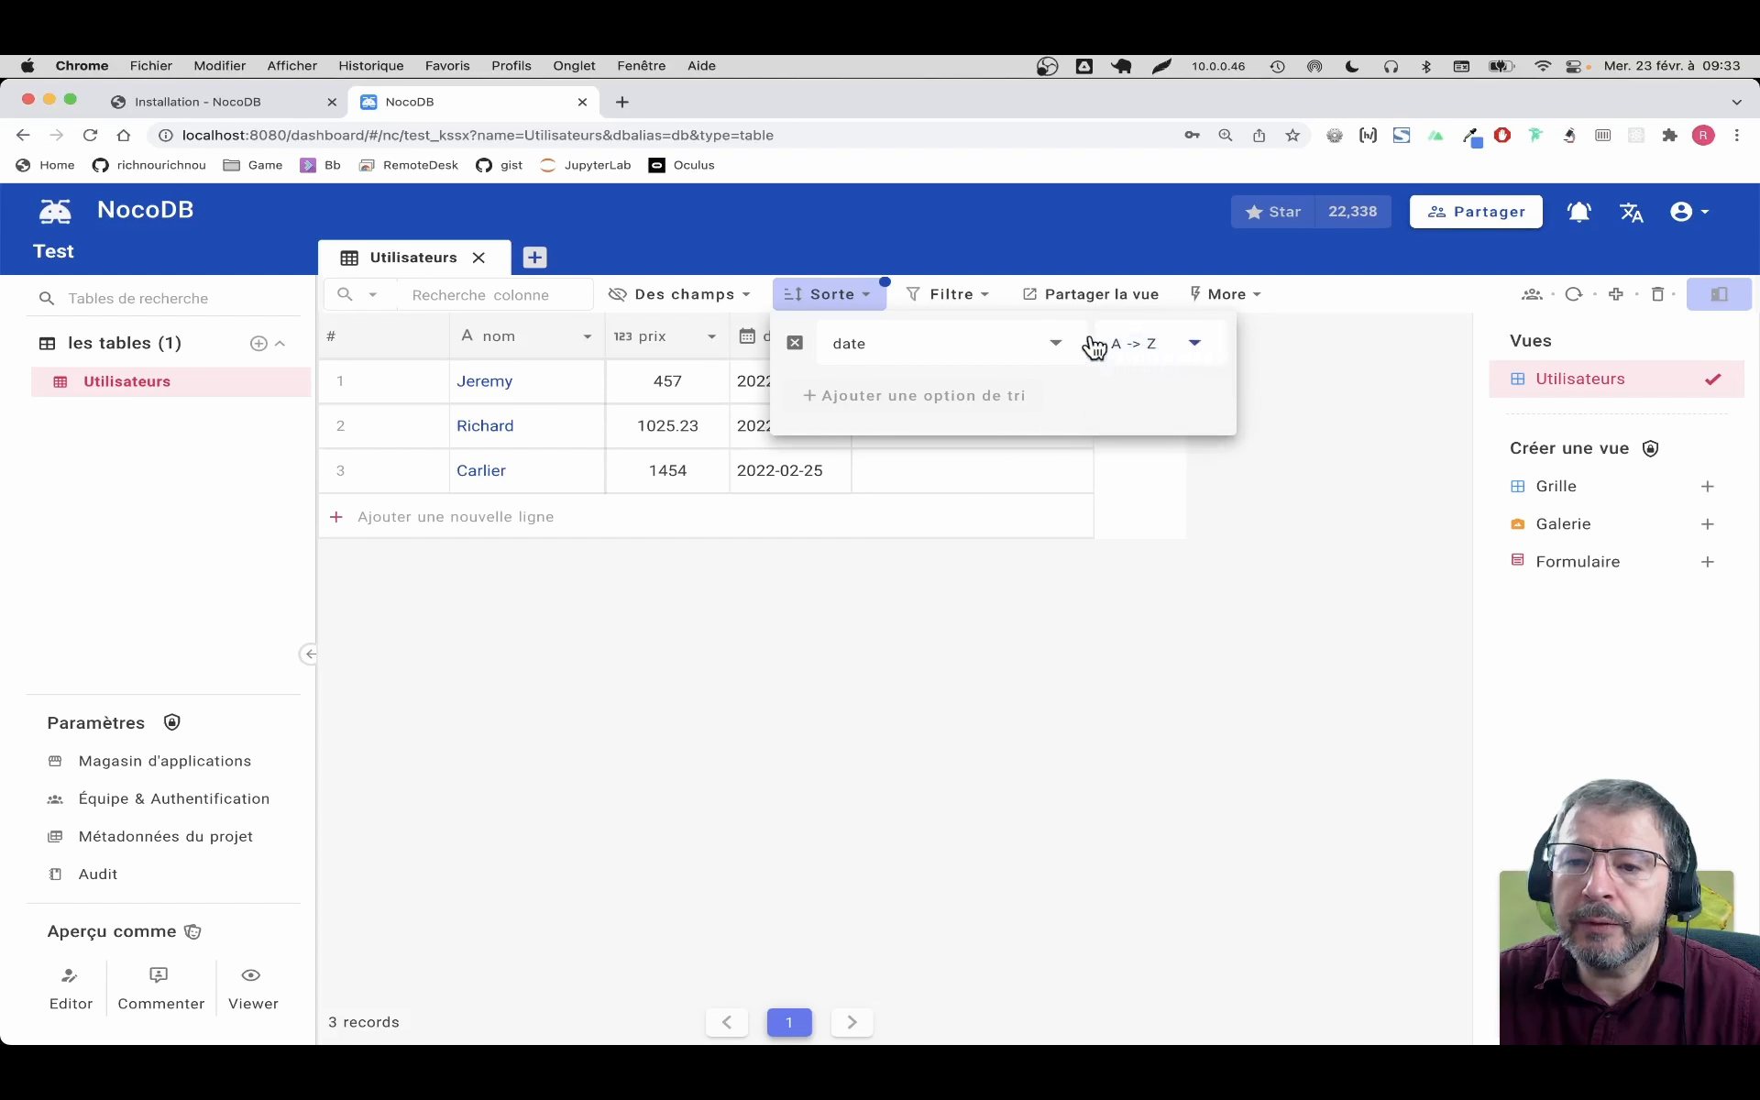
click(1025, 605)
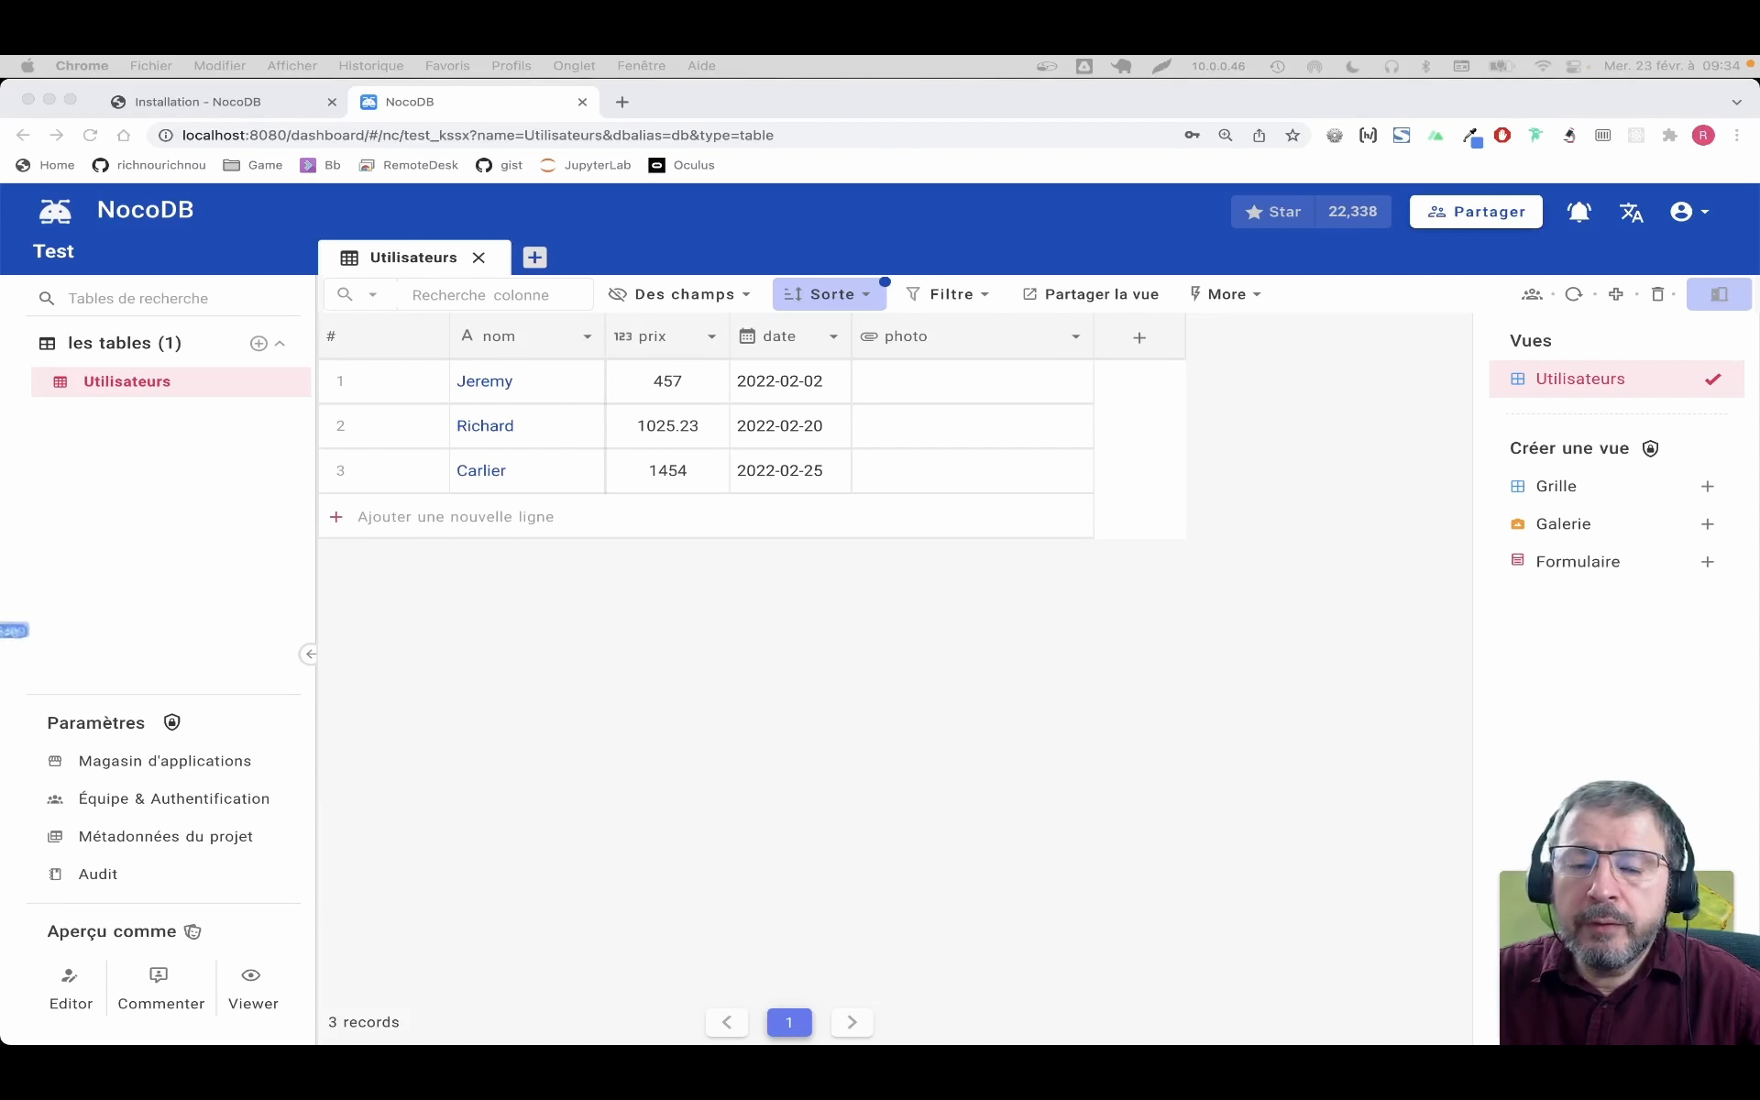
Drop an image file into a row's photo cell, then expand the record dated 2022-02-25
drag(0, 636, 960, 469)
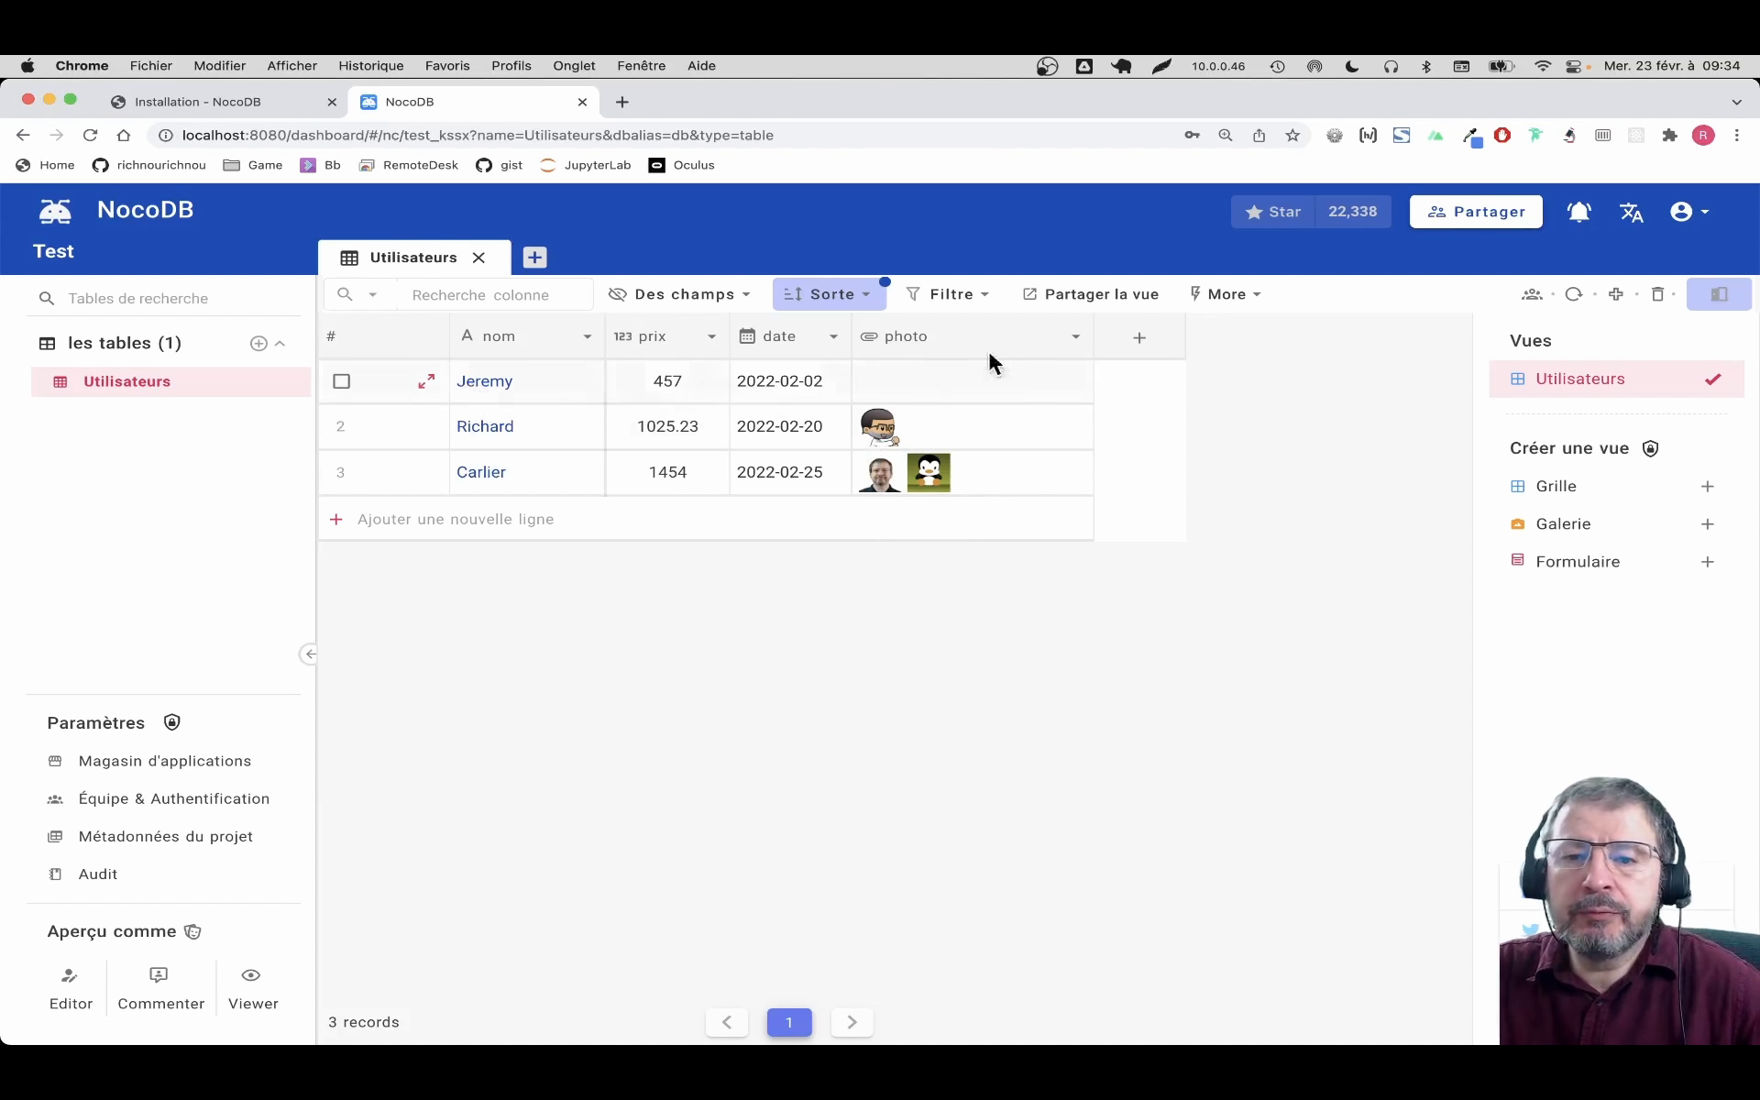
click(427, 385)
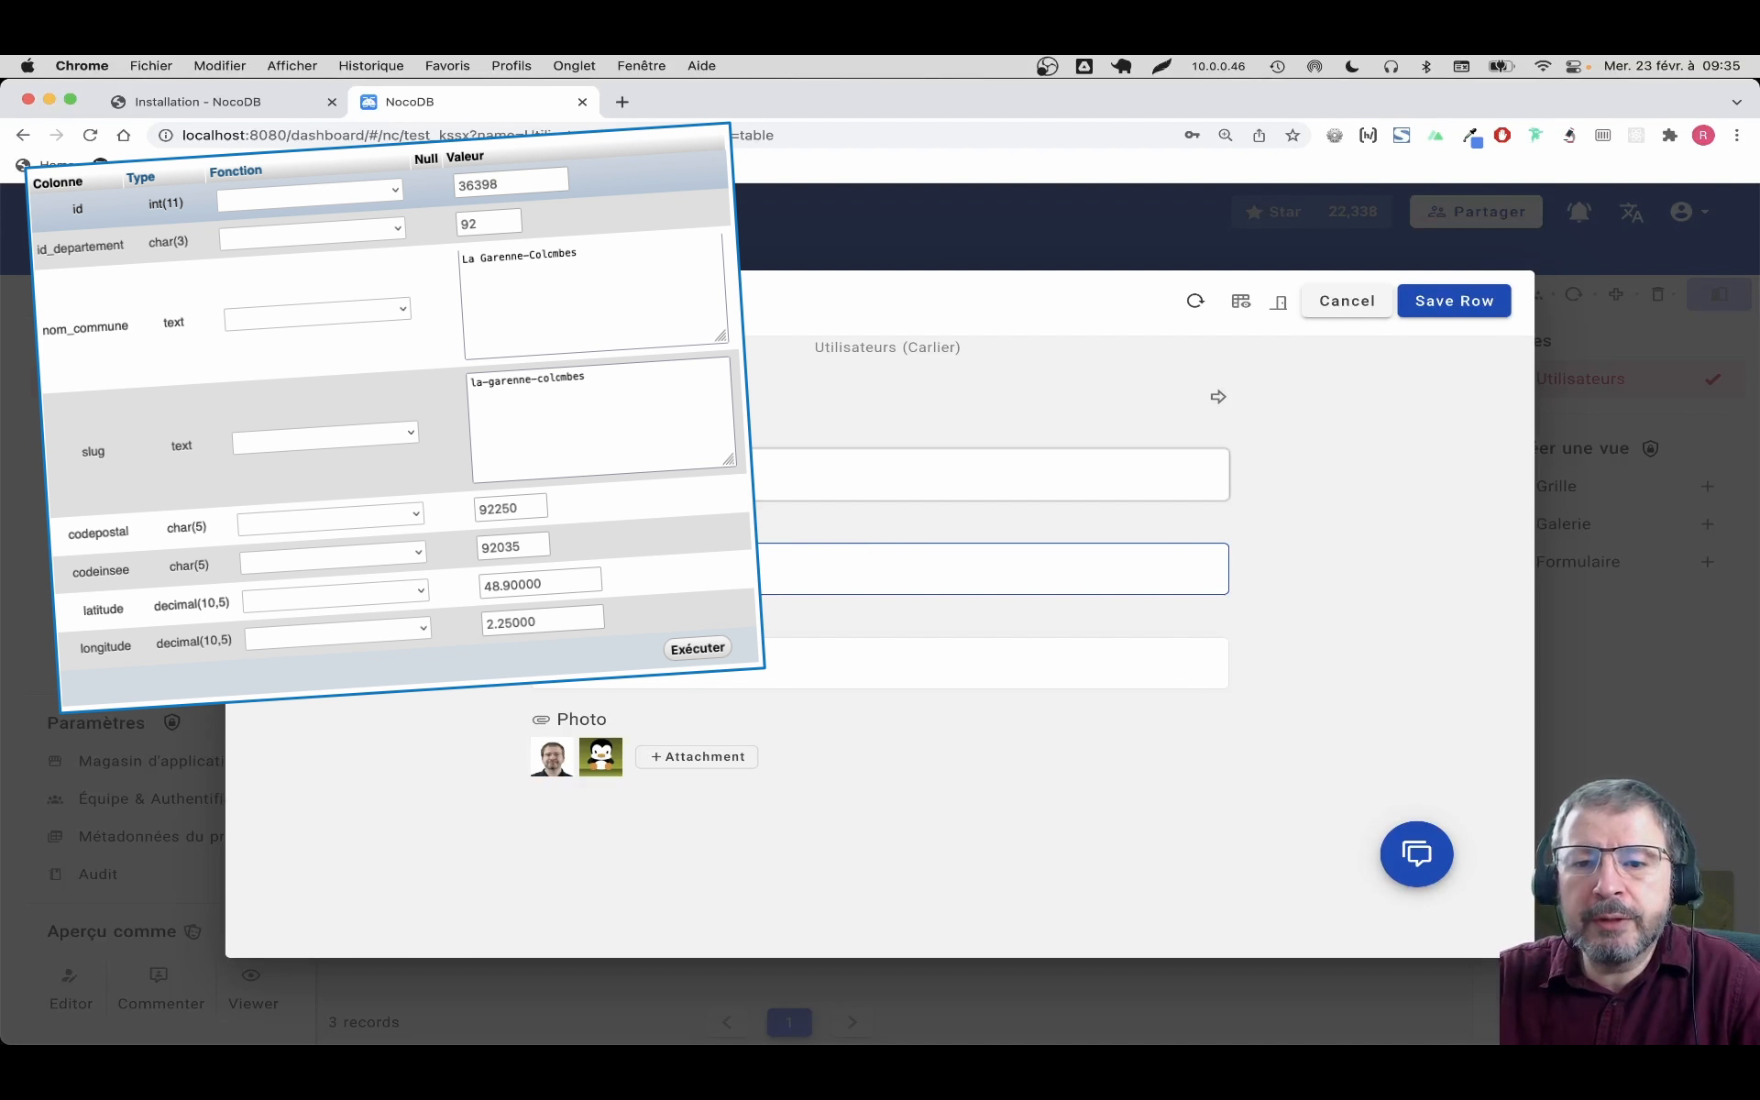
Check the record's date picker, keep 2022-02-25, and cancel the expanded form
click(663, 657)
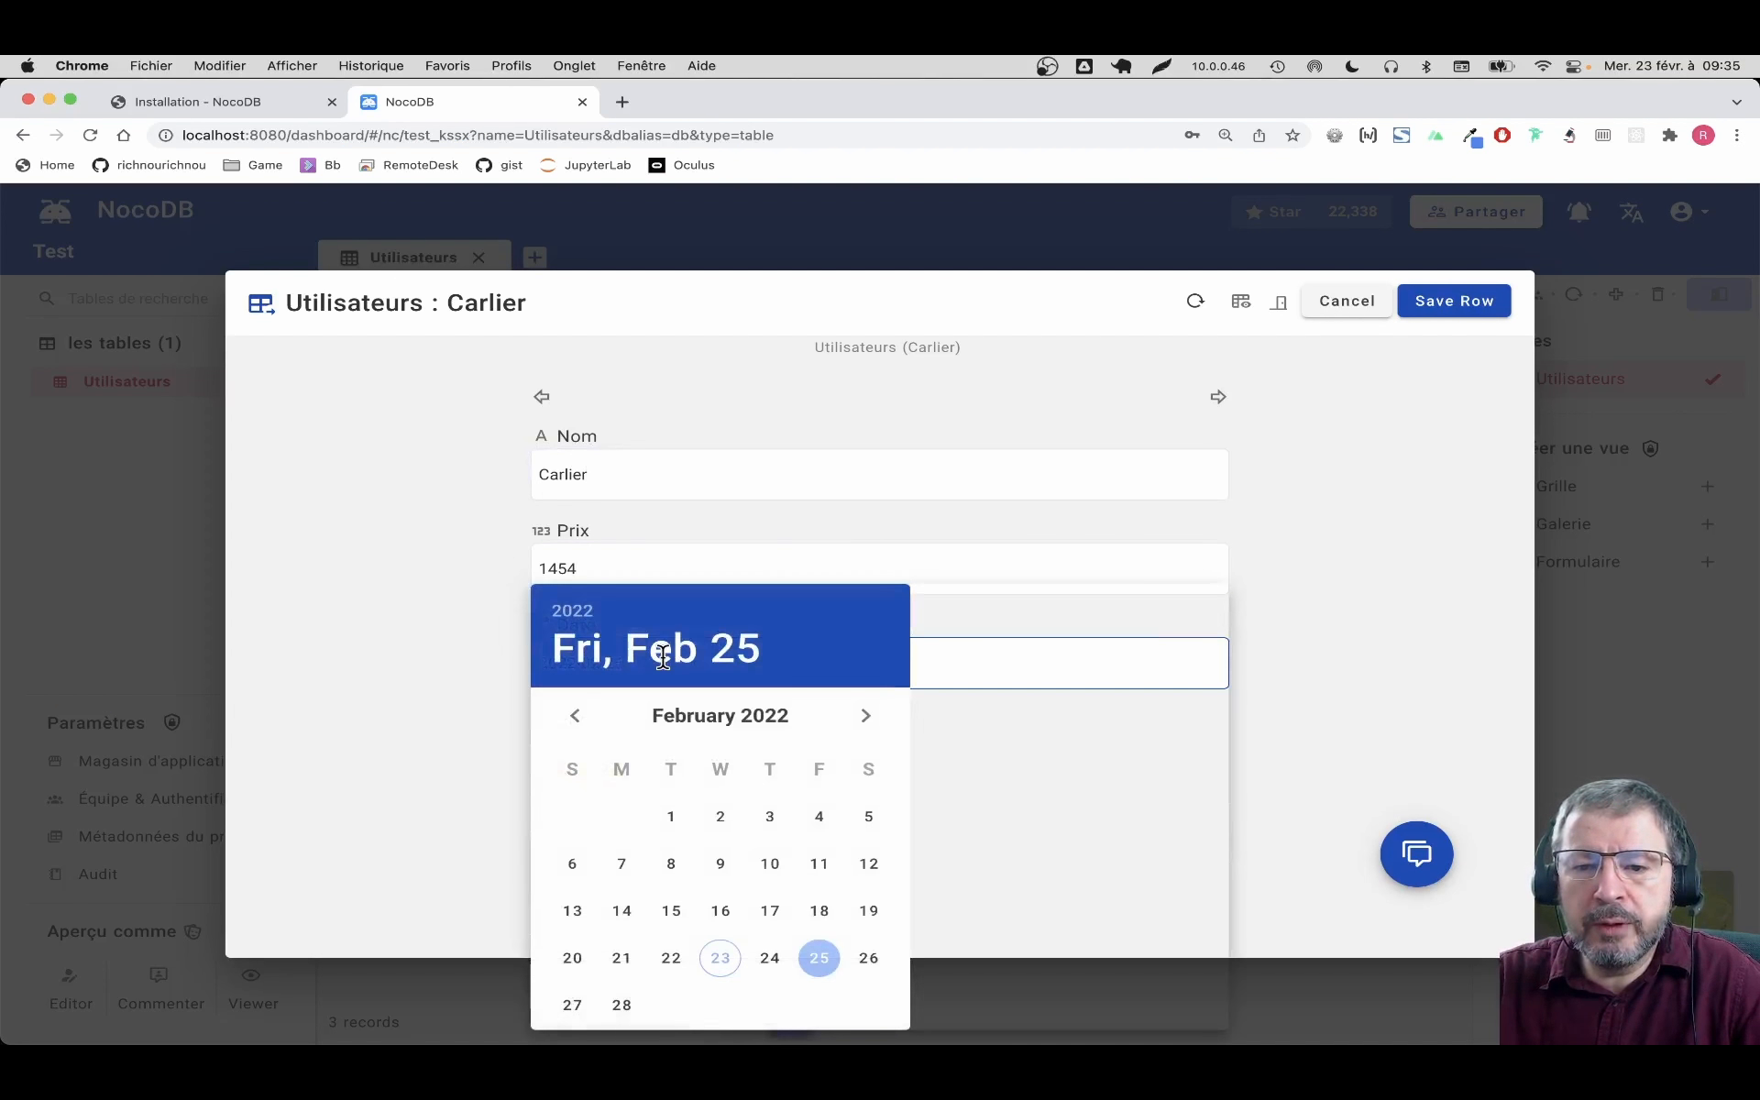
click(1037, 777)
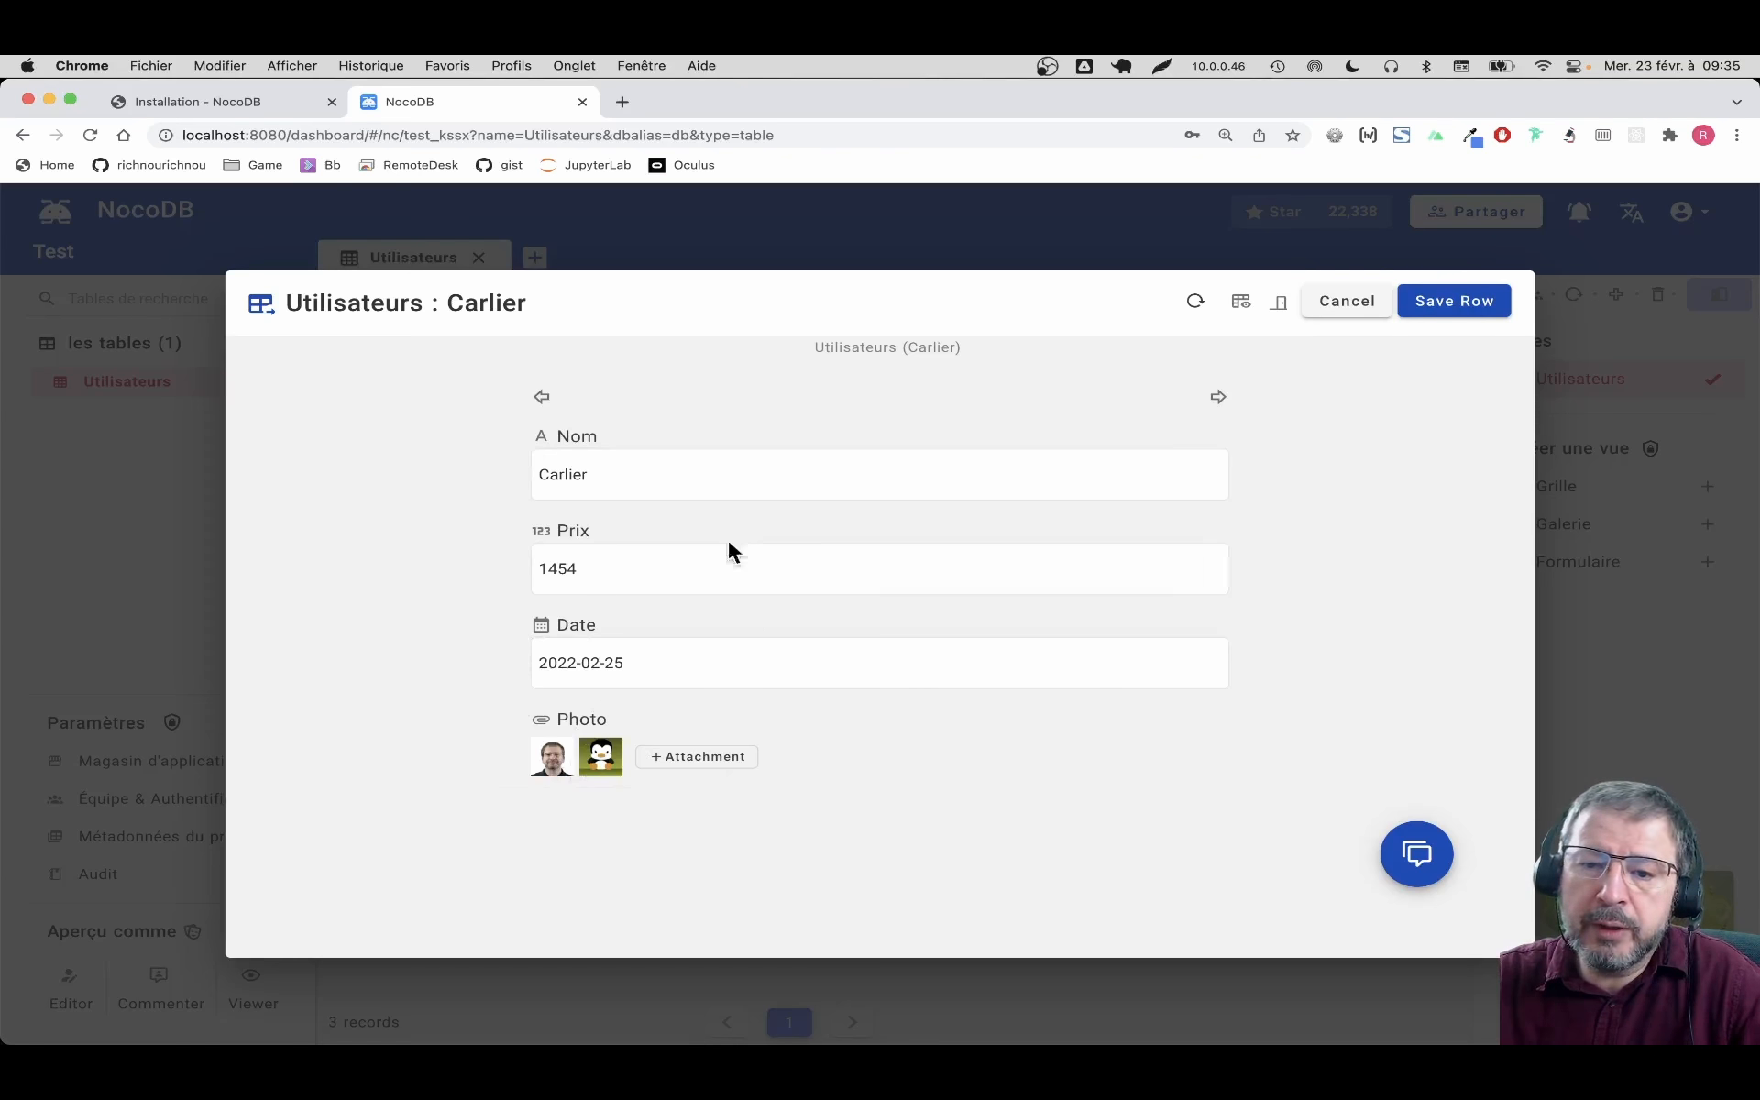
click(1344, 300)
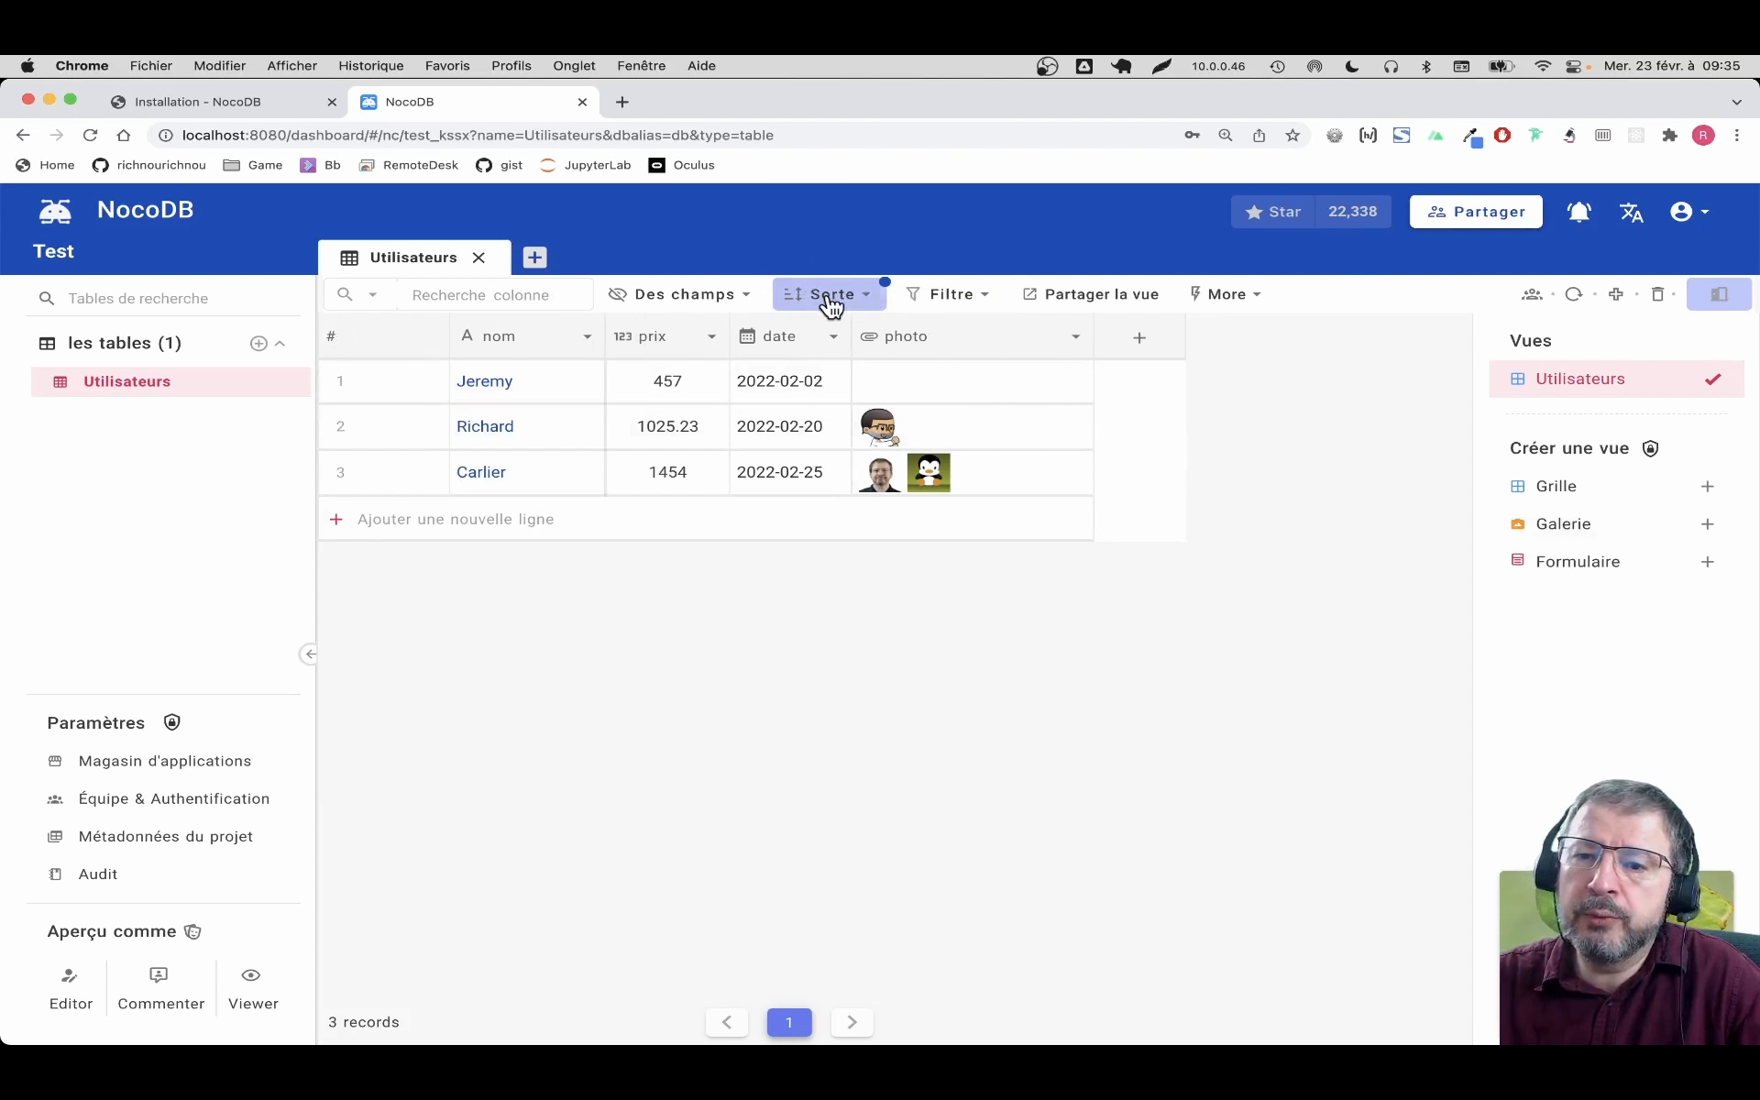
Add a filter condition prix > 500 to the Utilisateurs view
click(971, 306)
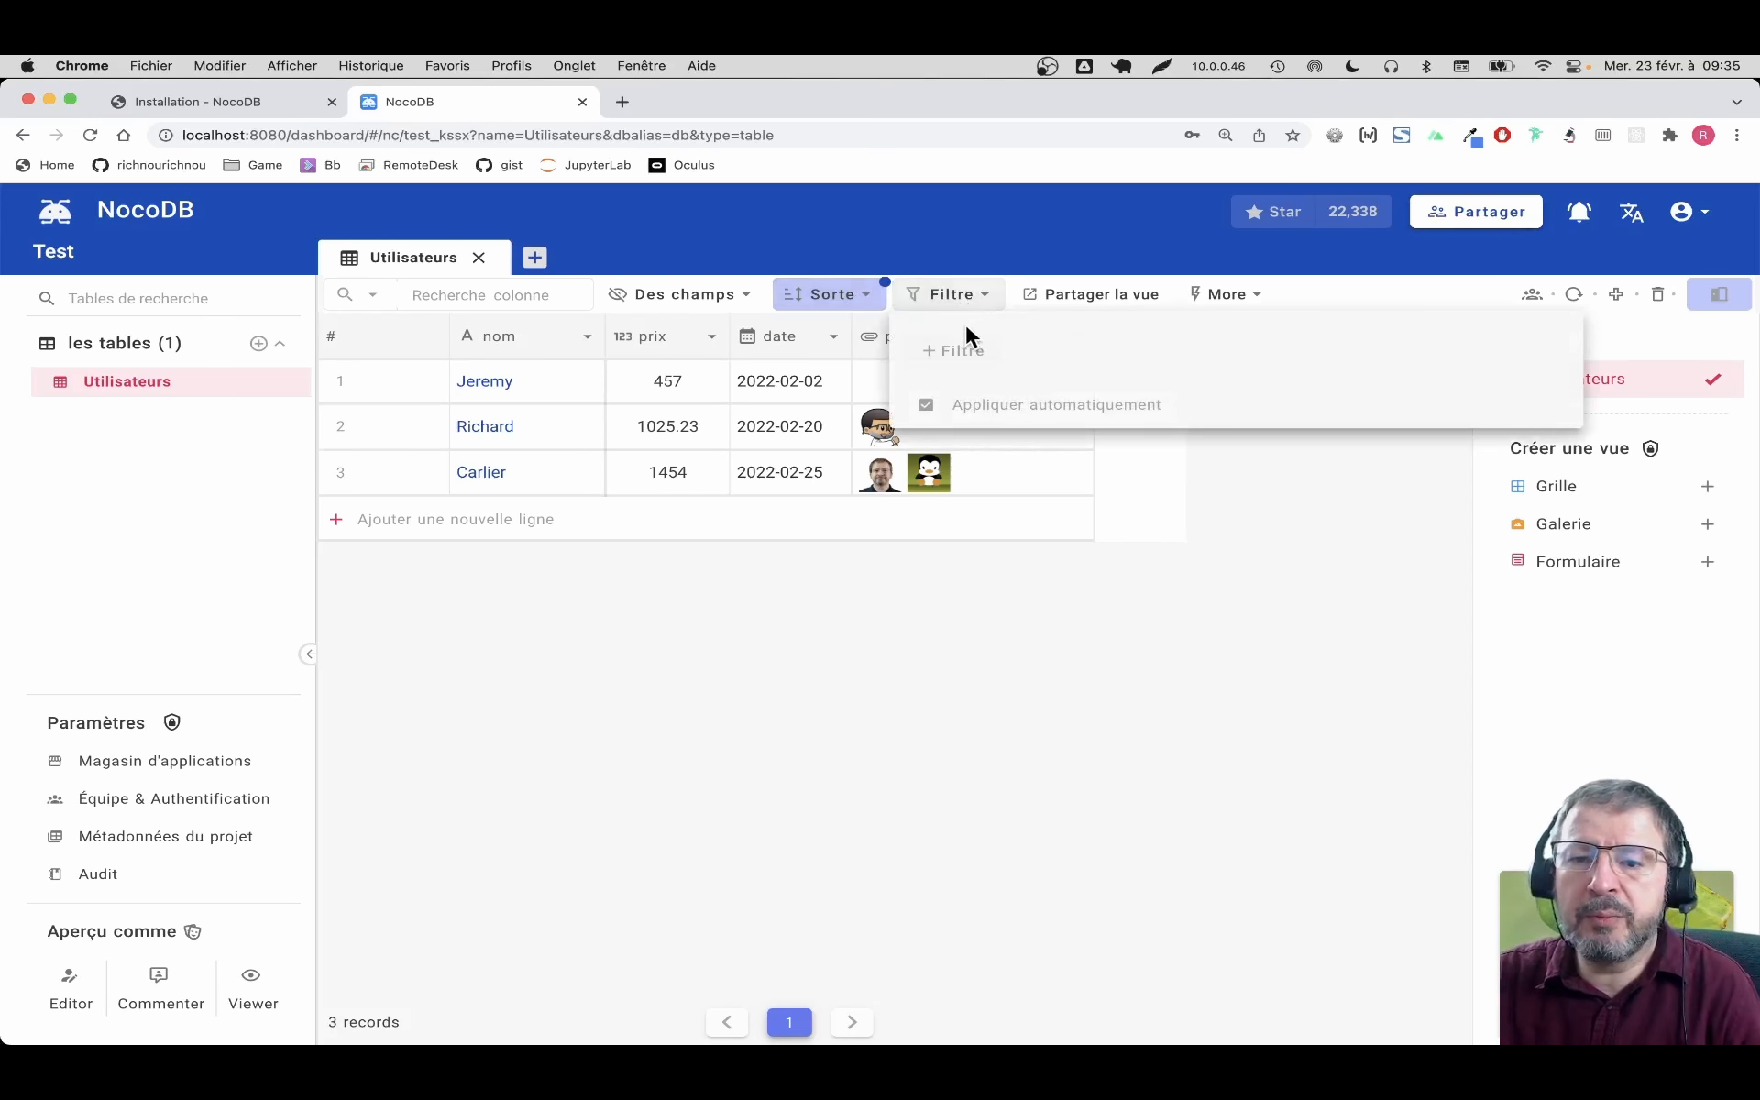
click(966, 350)
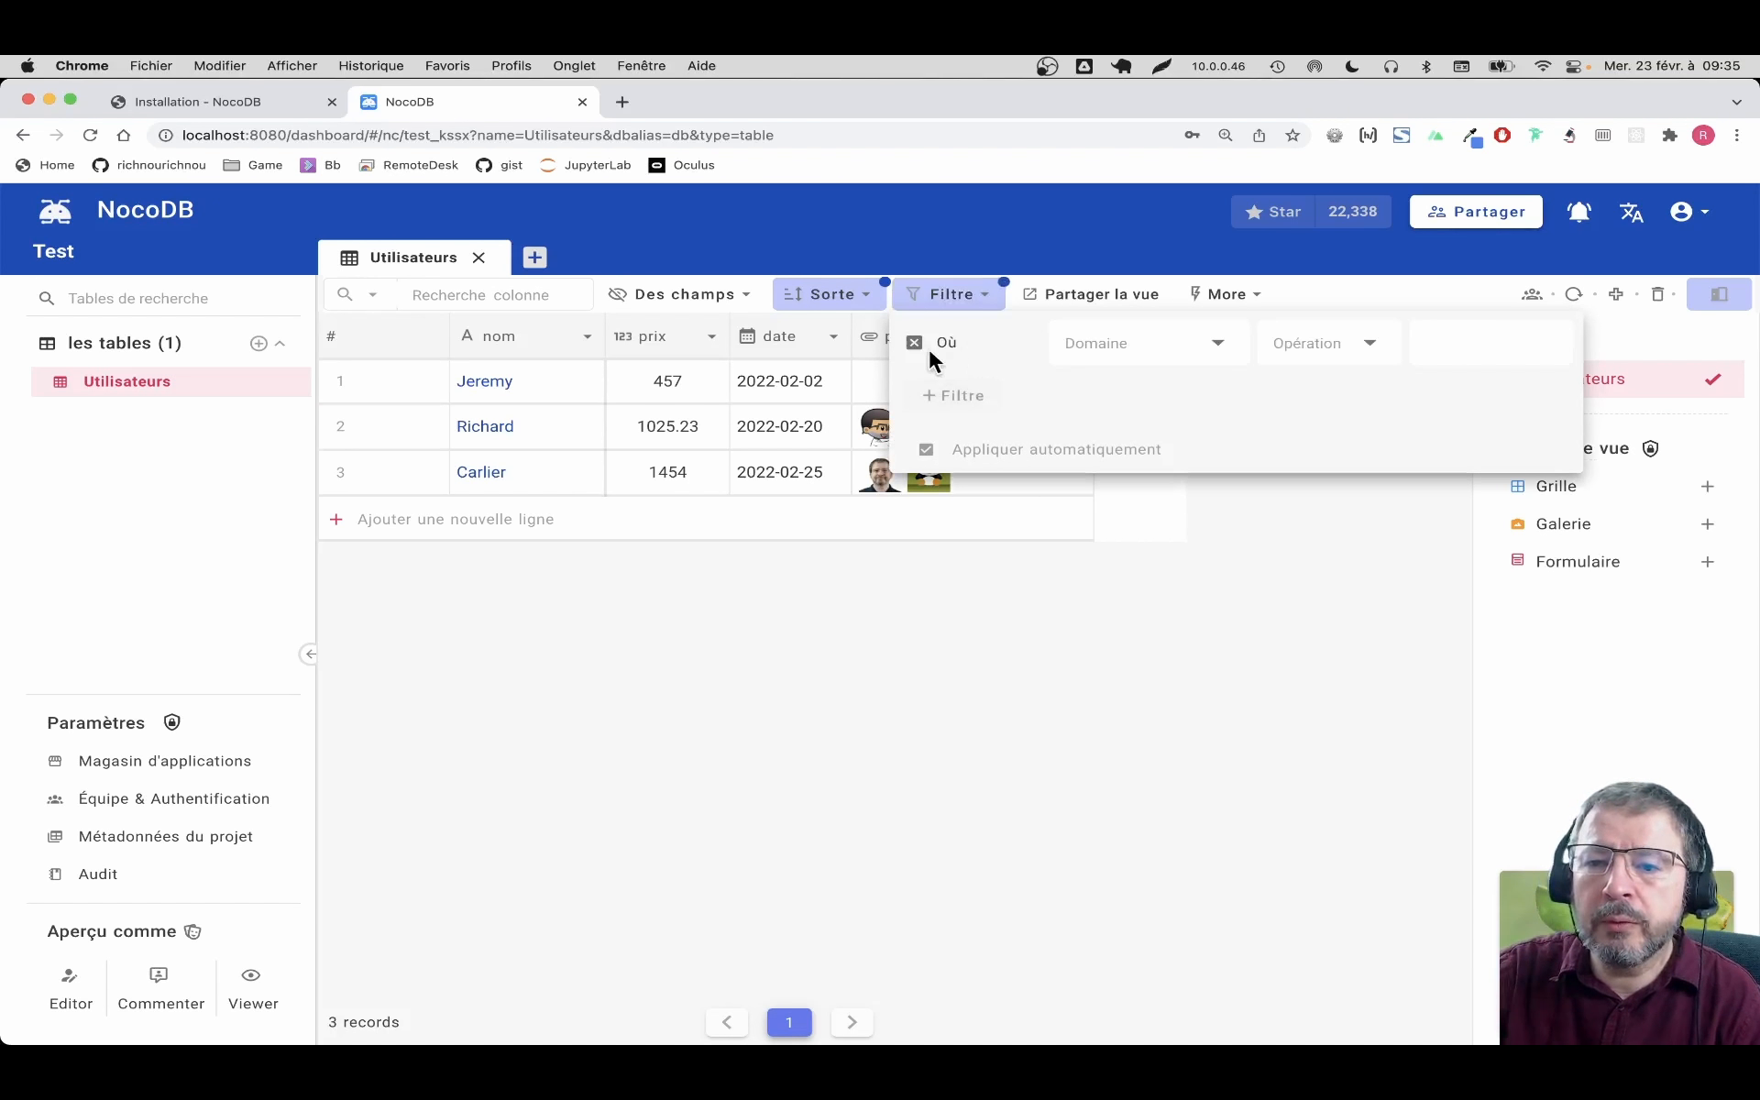
click(1172, 347)
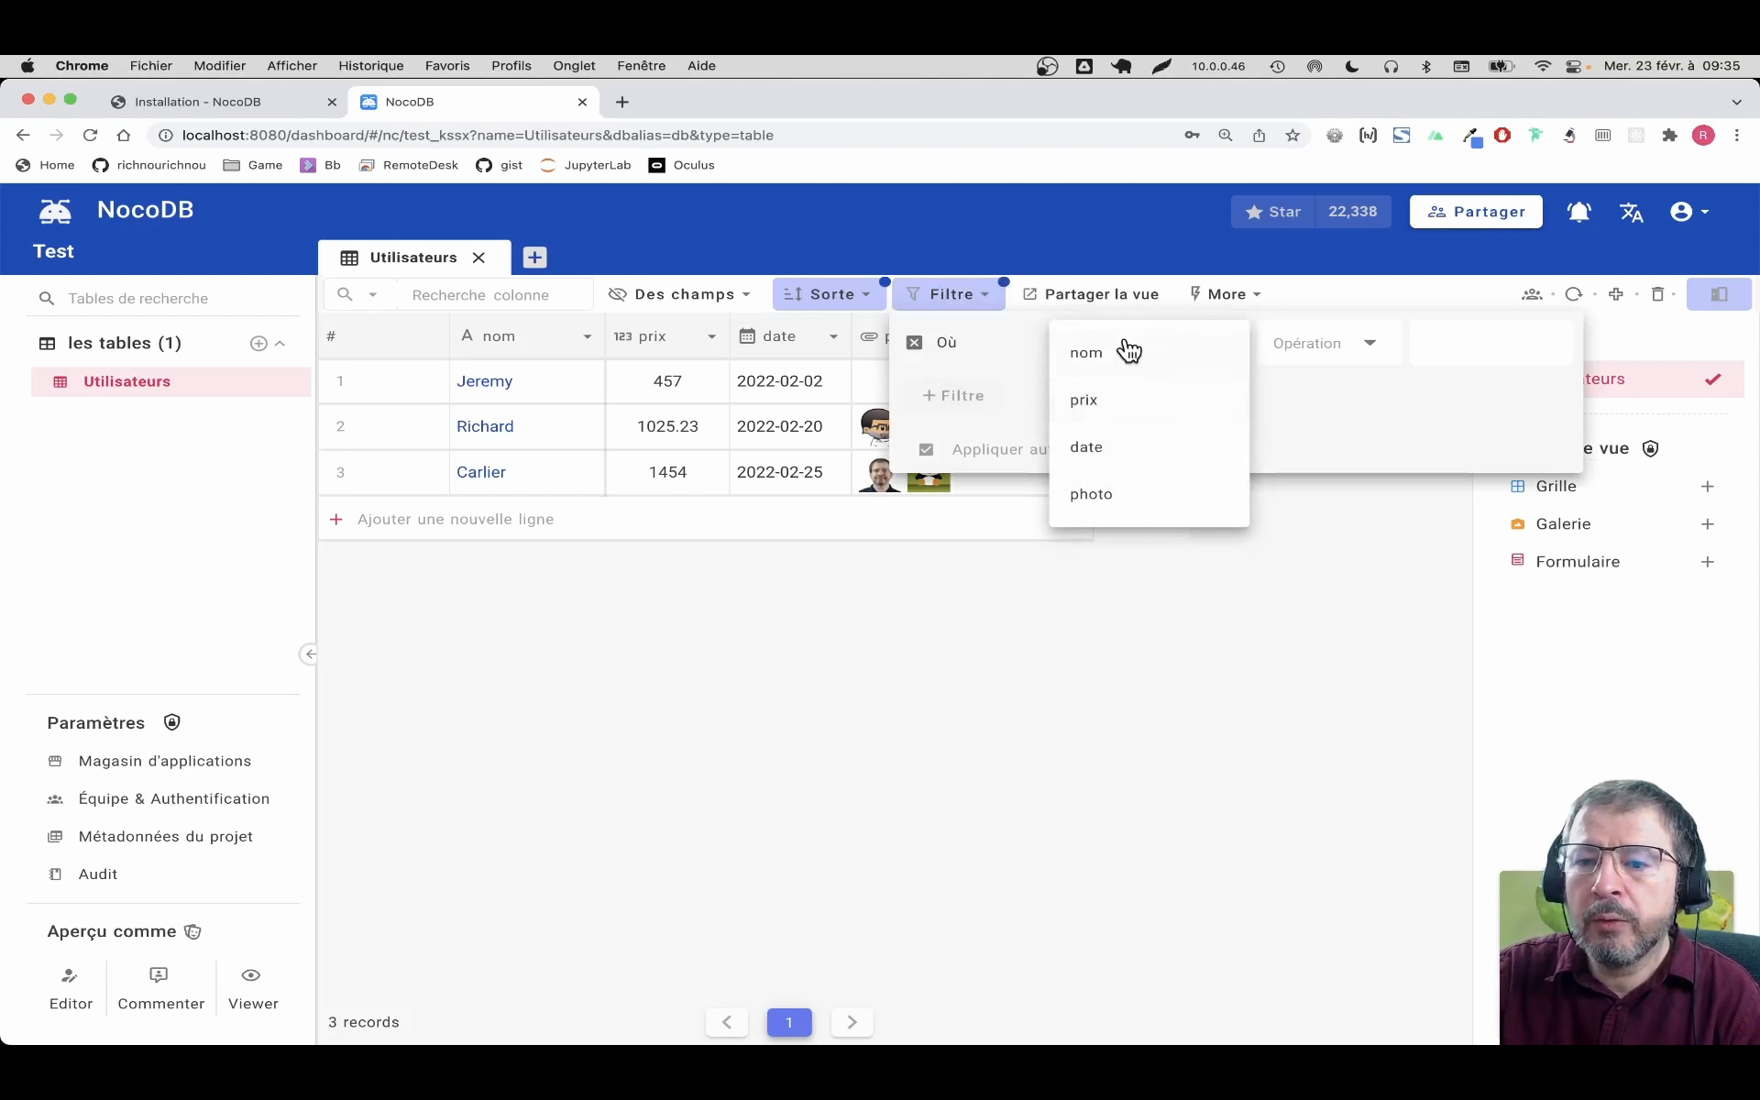
click(1107, 415)
click(1357, 359)
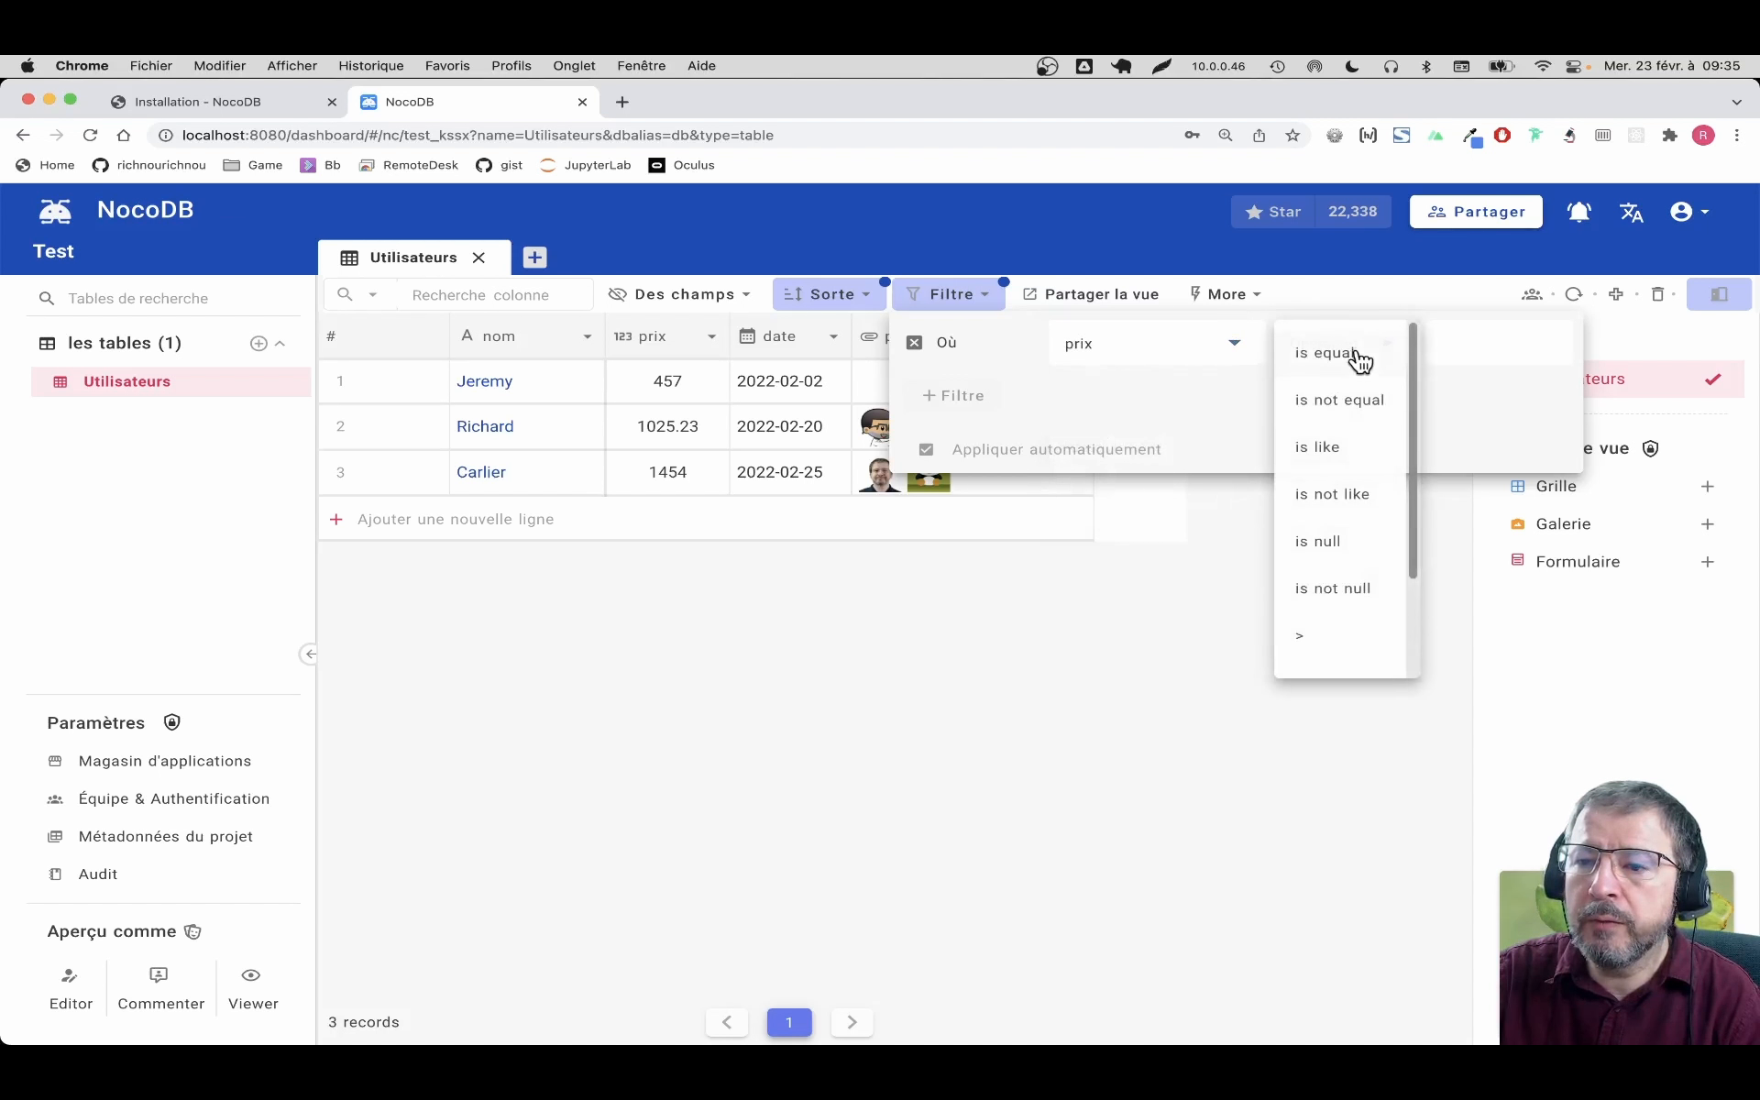
scroll(1345, 544, down, 3)
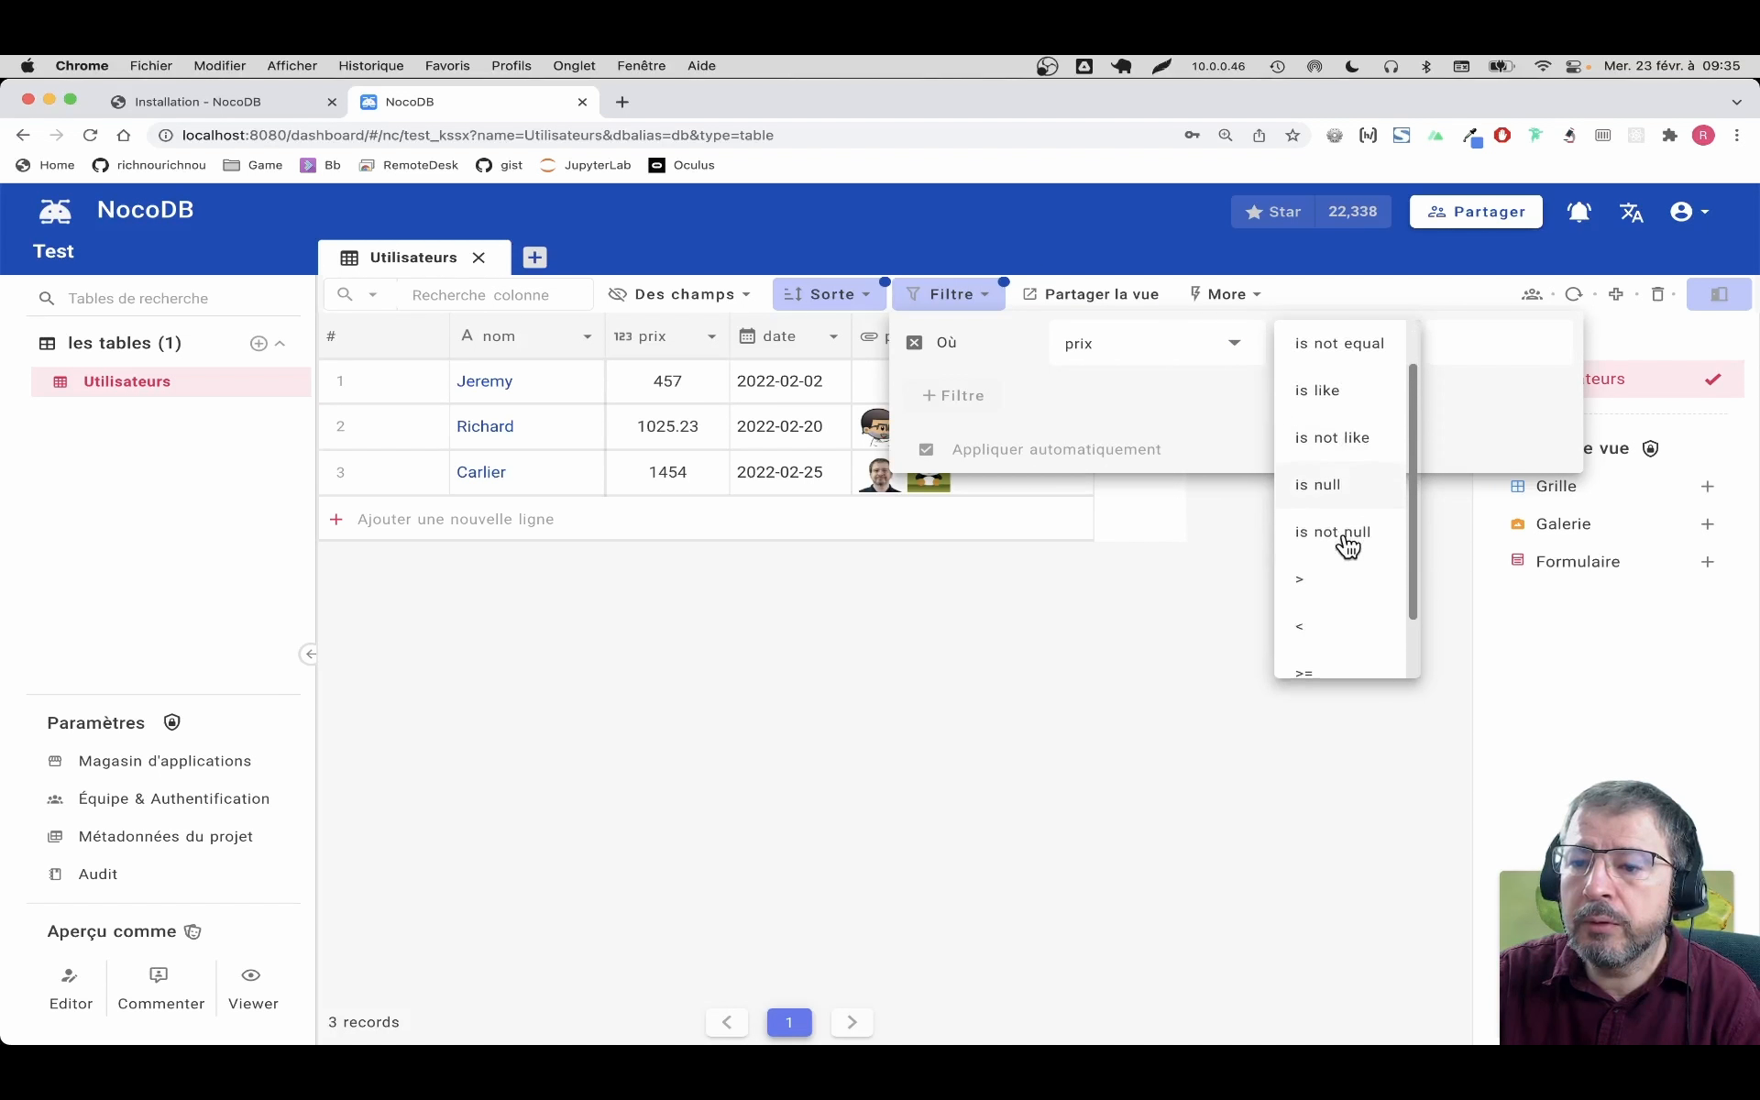
click(1330, 513)
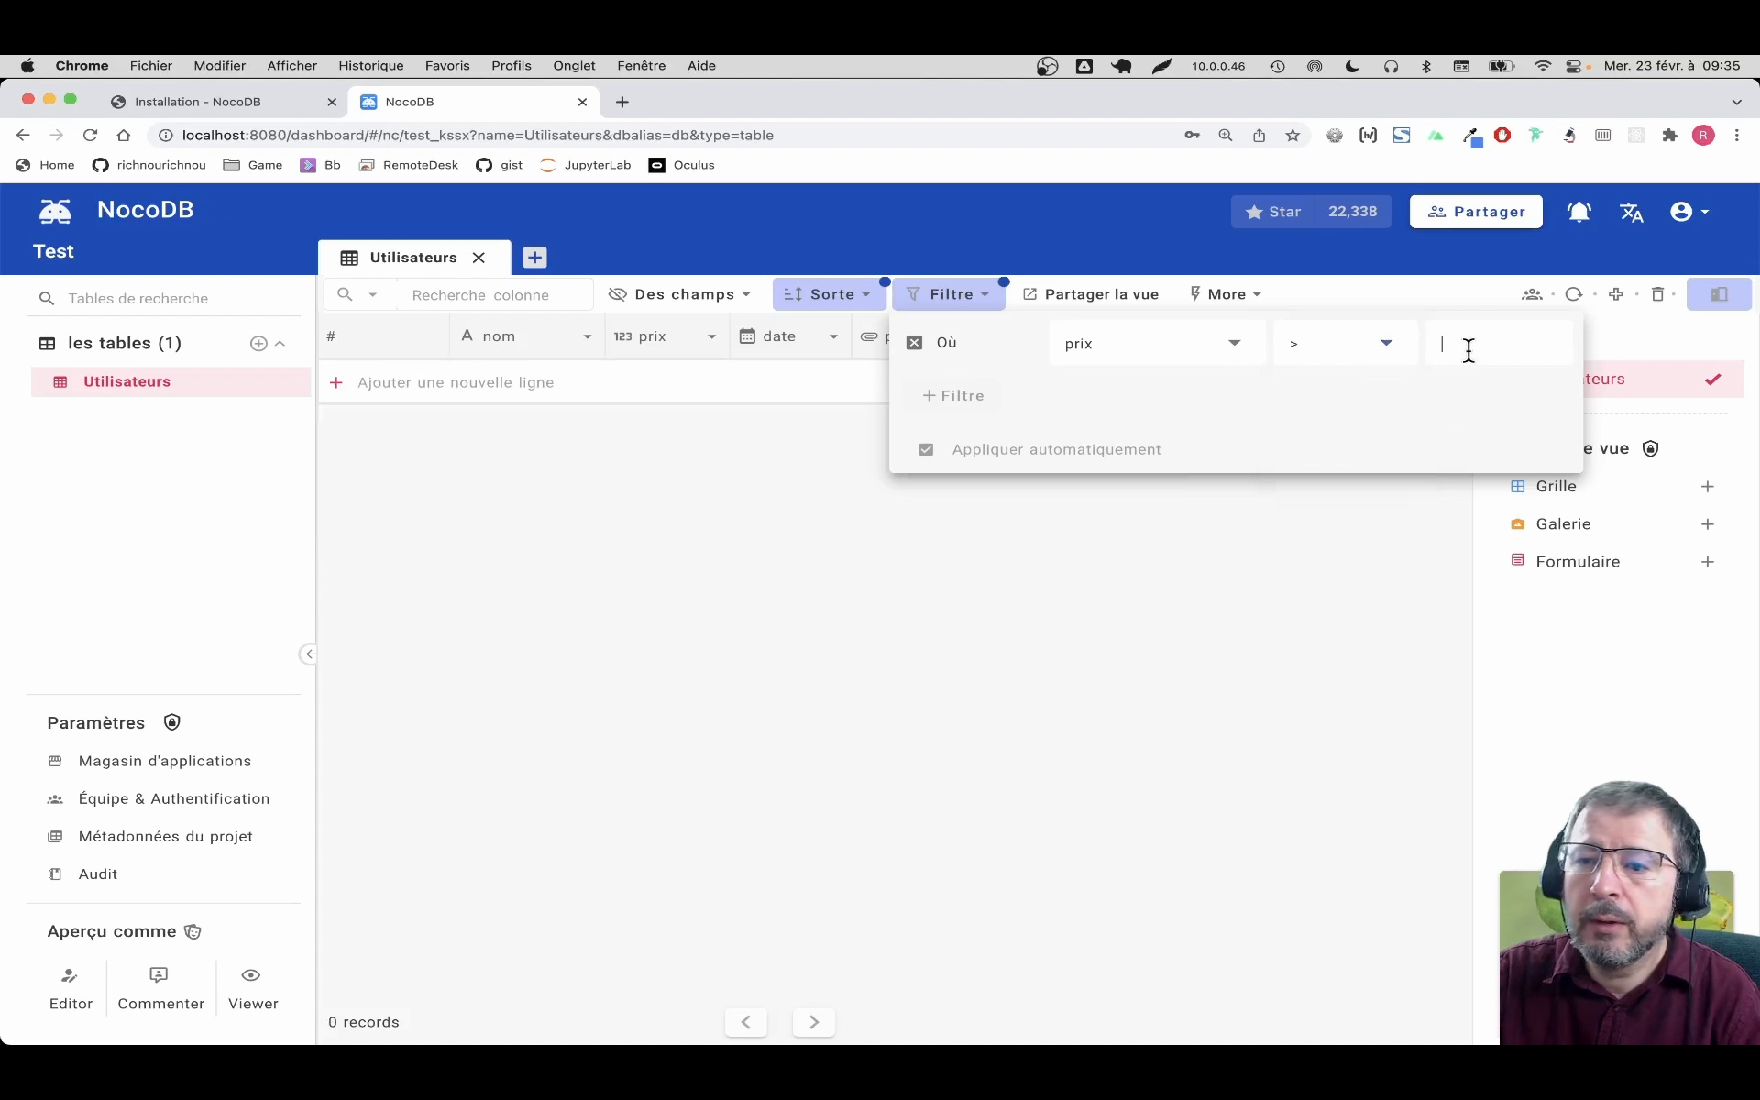
click(1469, 350)
text(500)
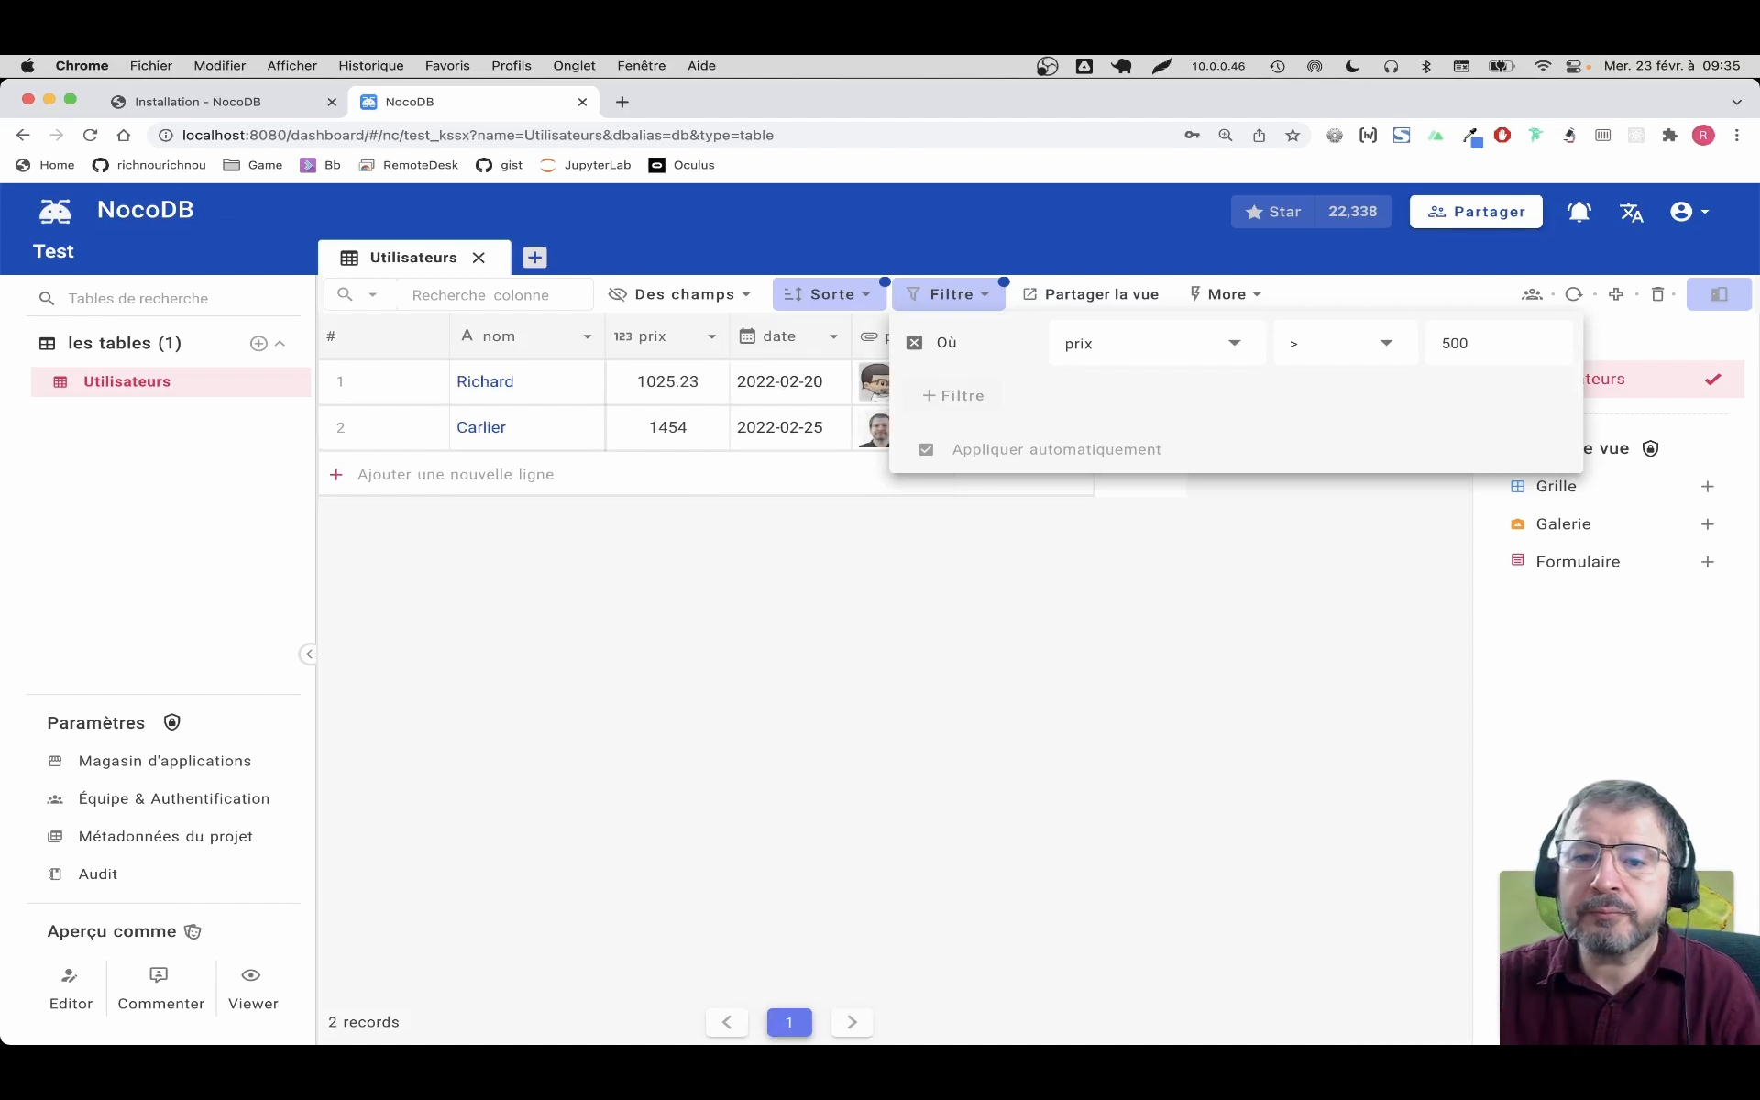
click(1144, 616)
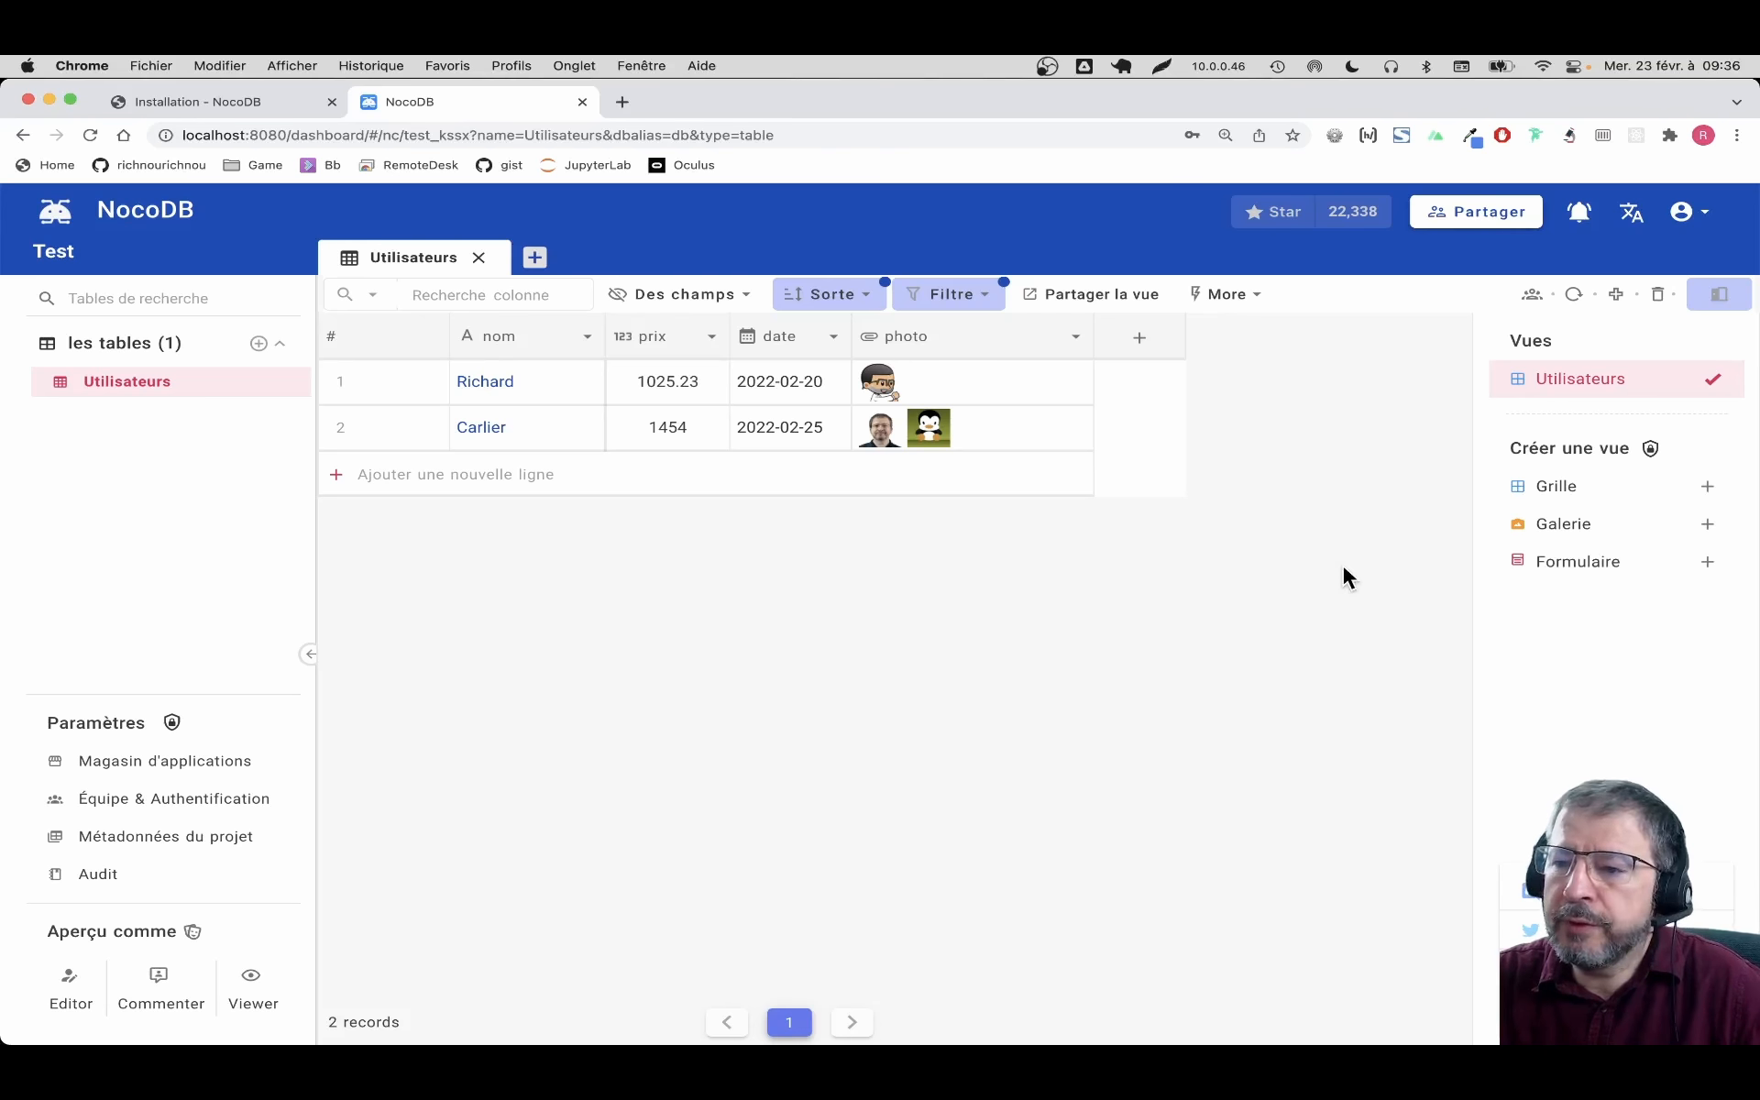
Create a gallery view named Gallerie
click(1548, 534)
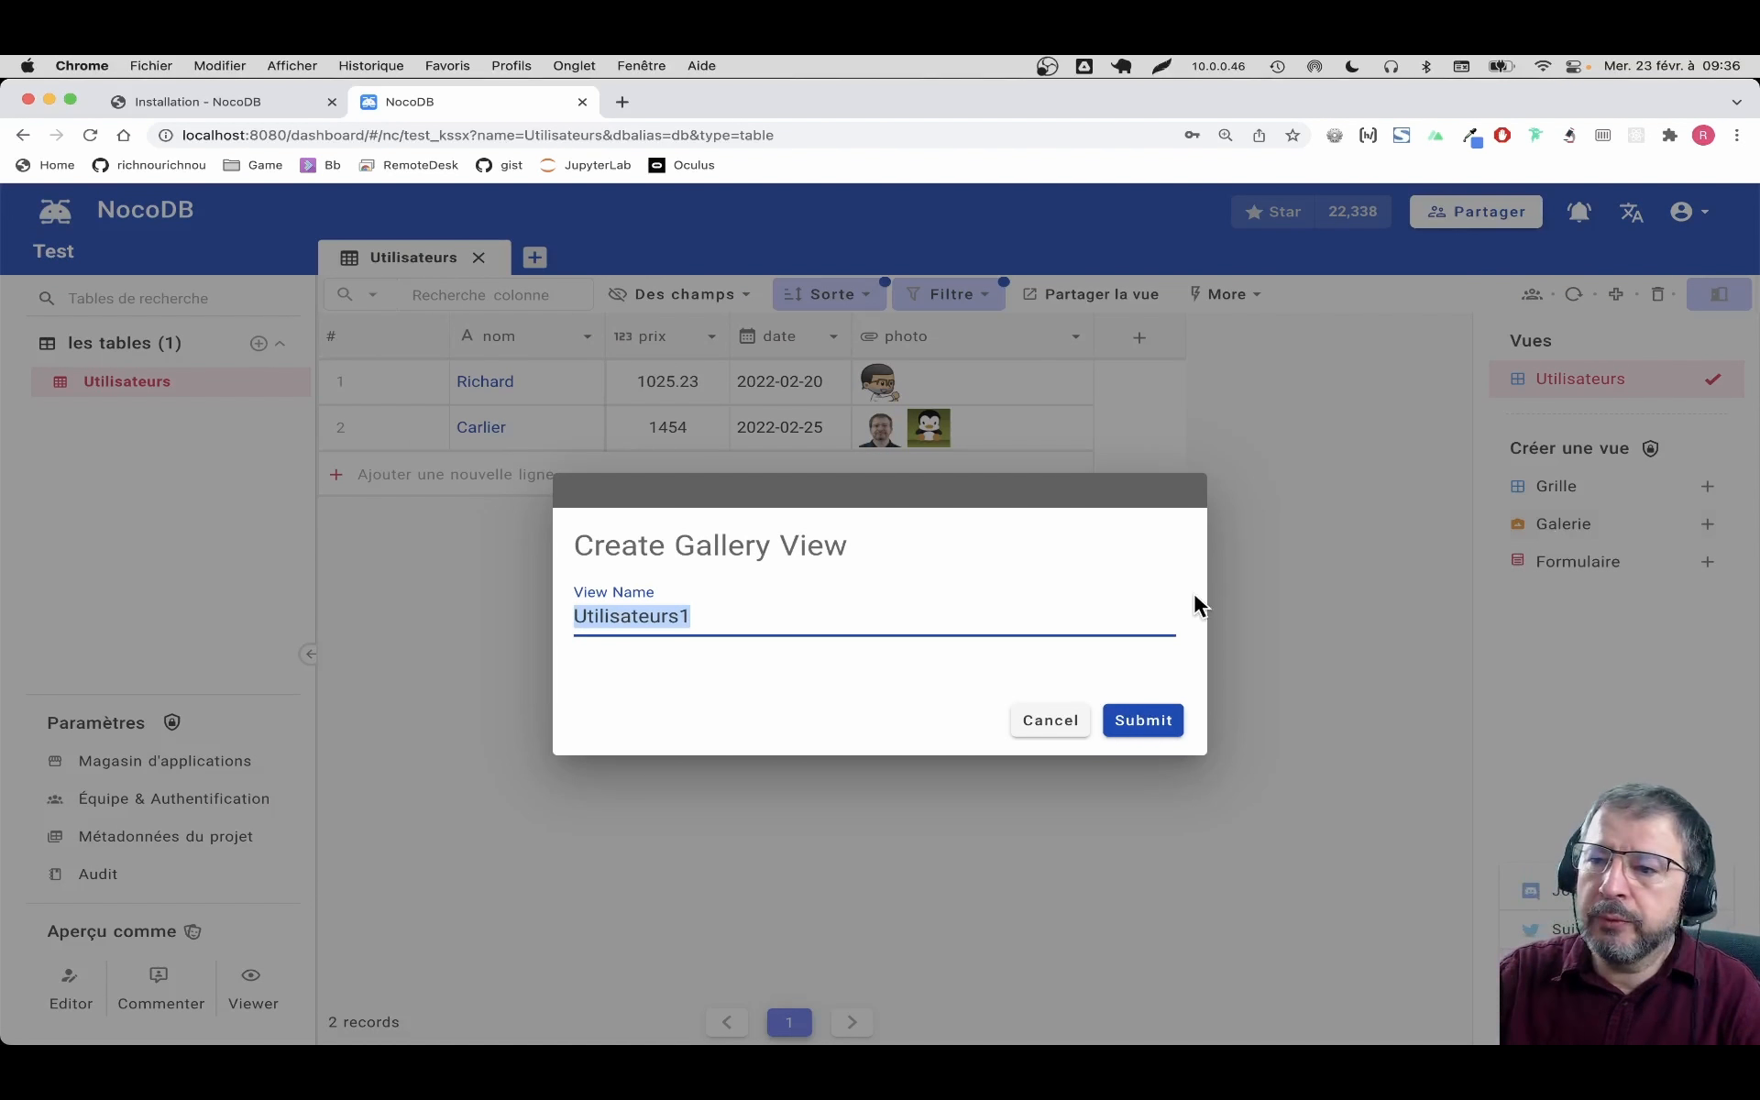
text(Gallerie)
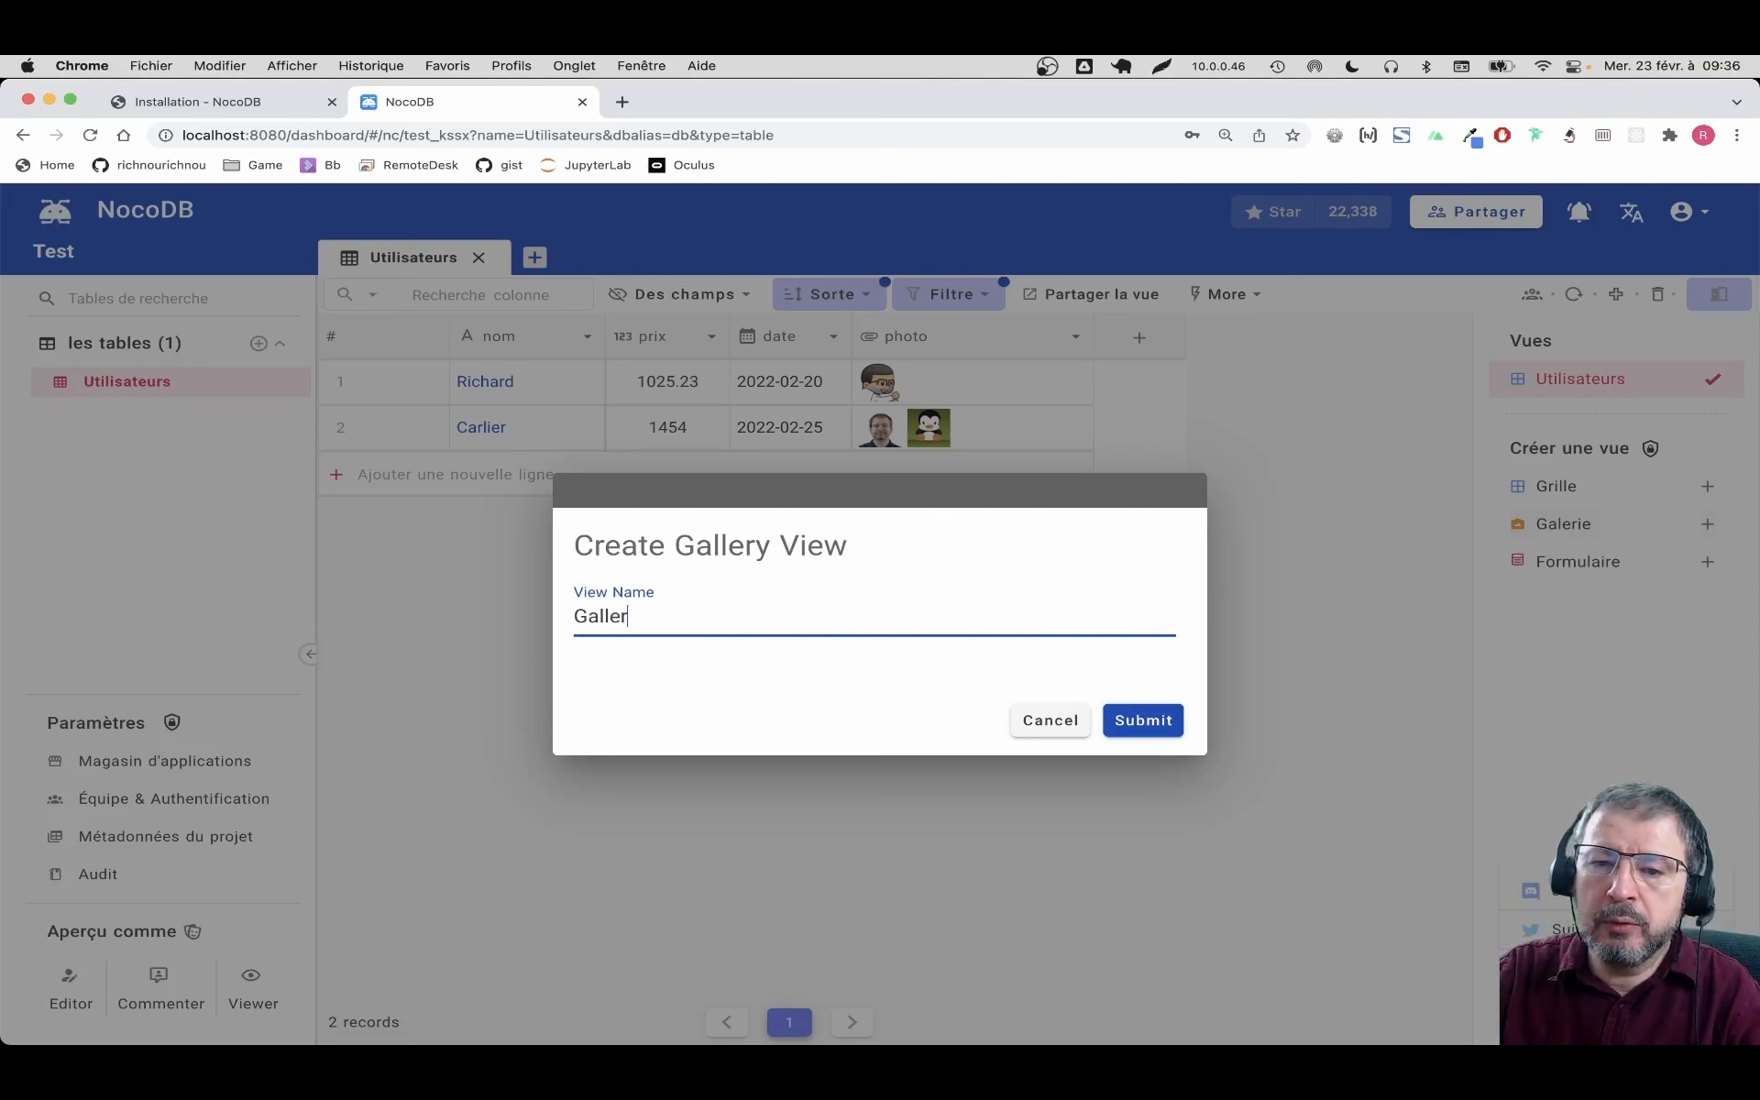
click(1171, 721)
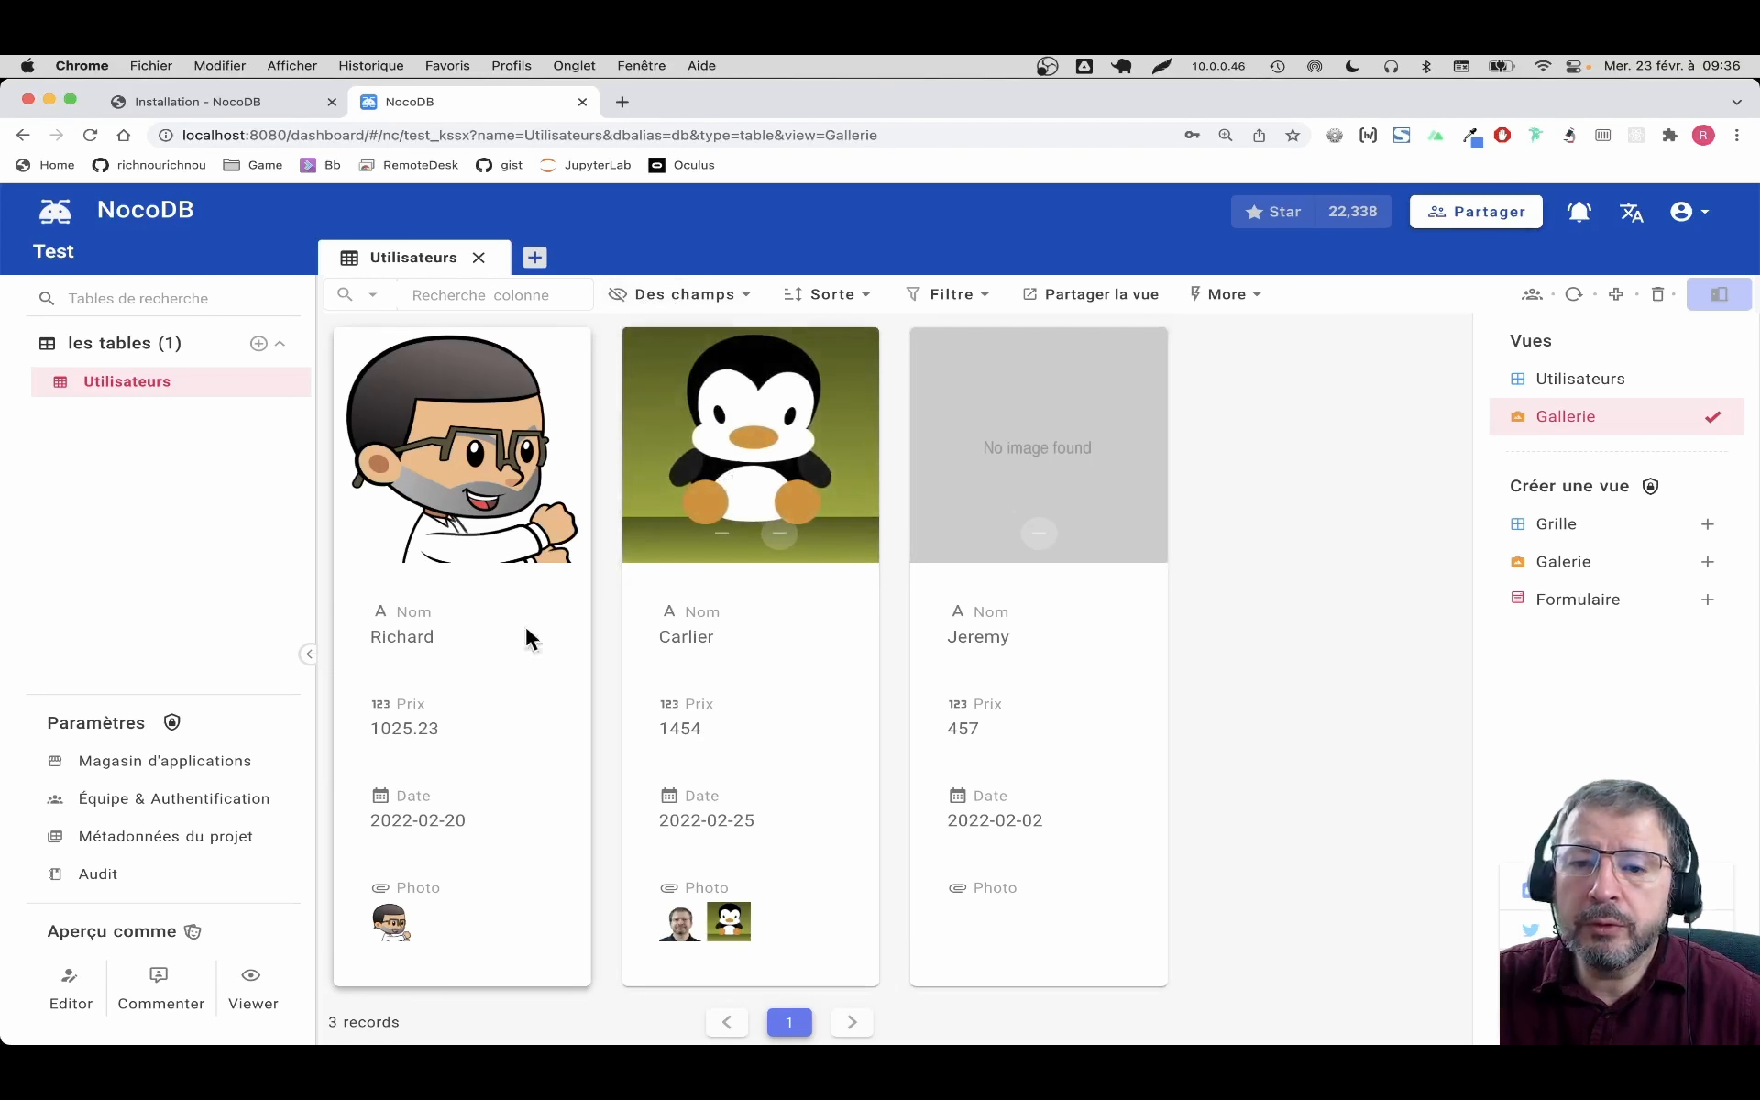
Hide prix, date and photo from the gallery cards so only nom remains
click(736, 301)
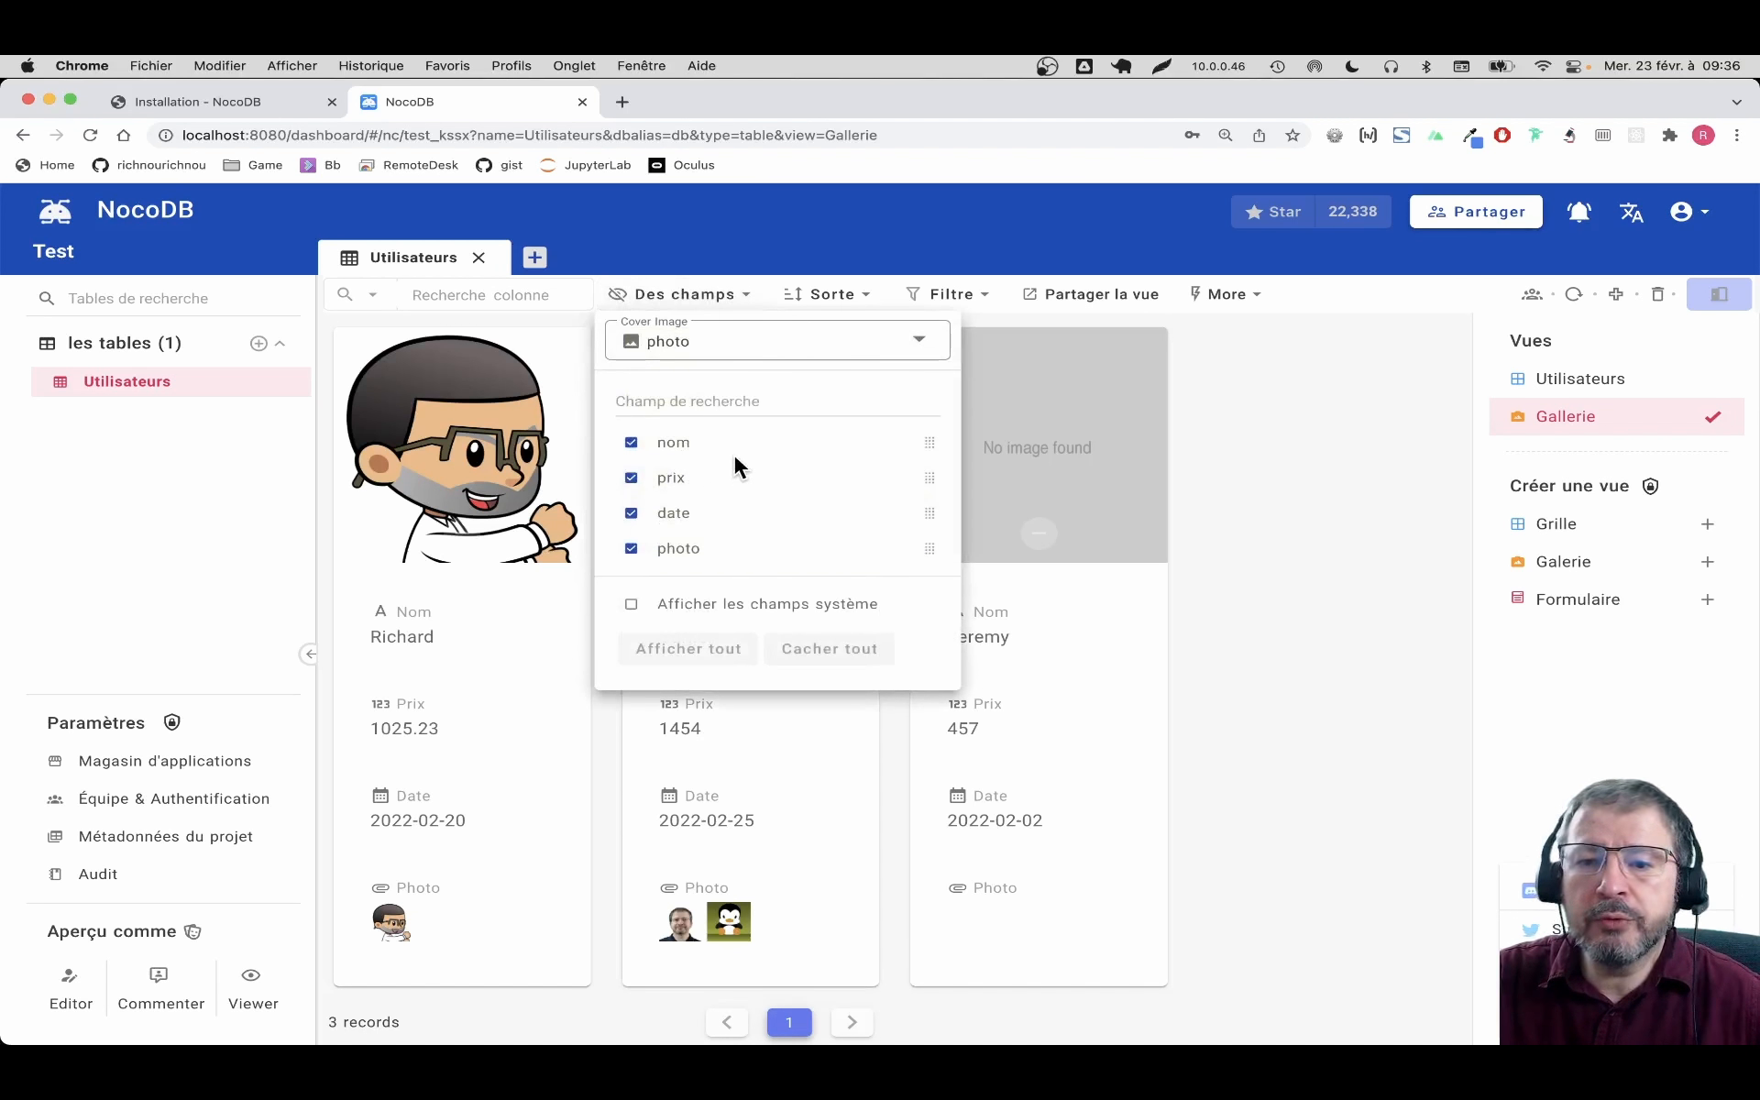
click(631, 478)
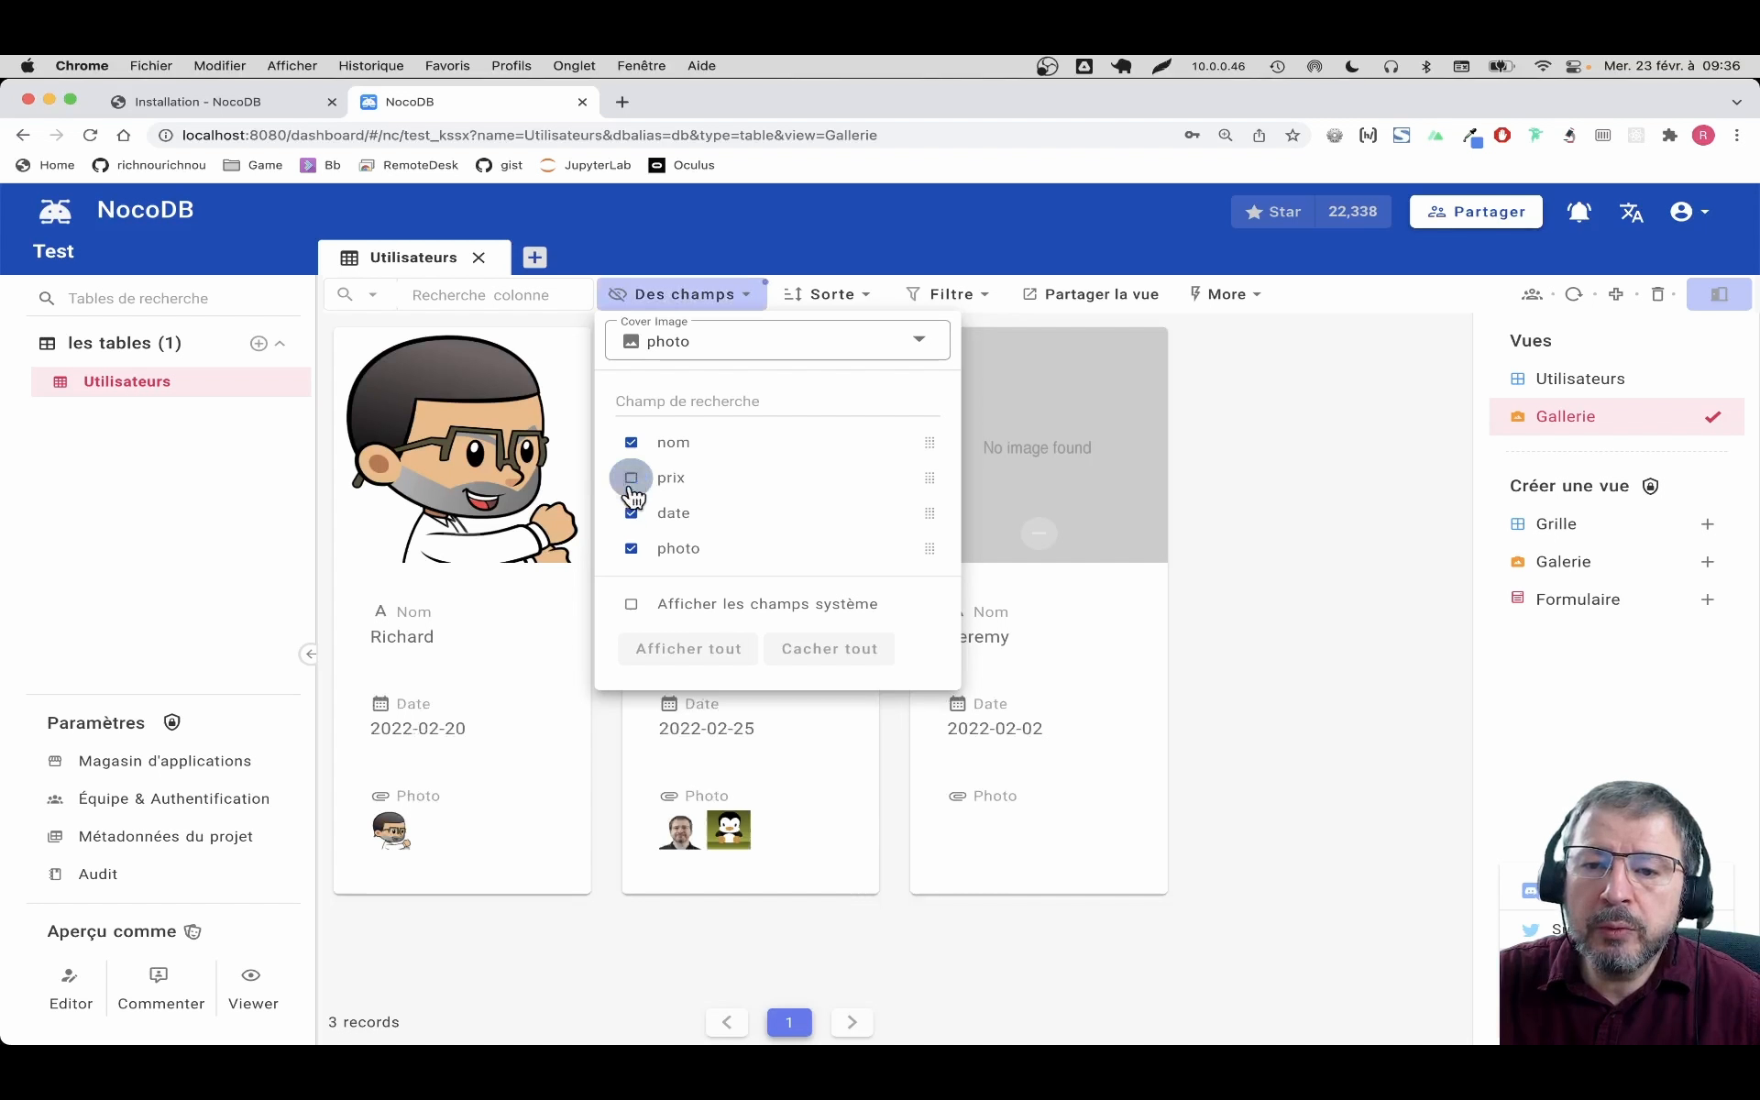
click(631, 513)
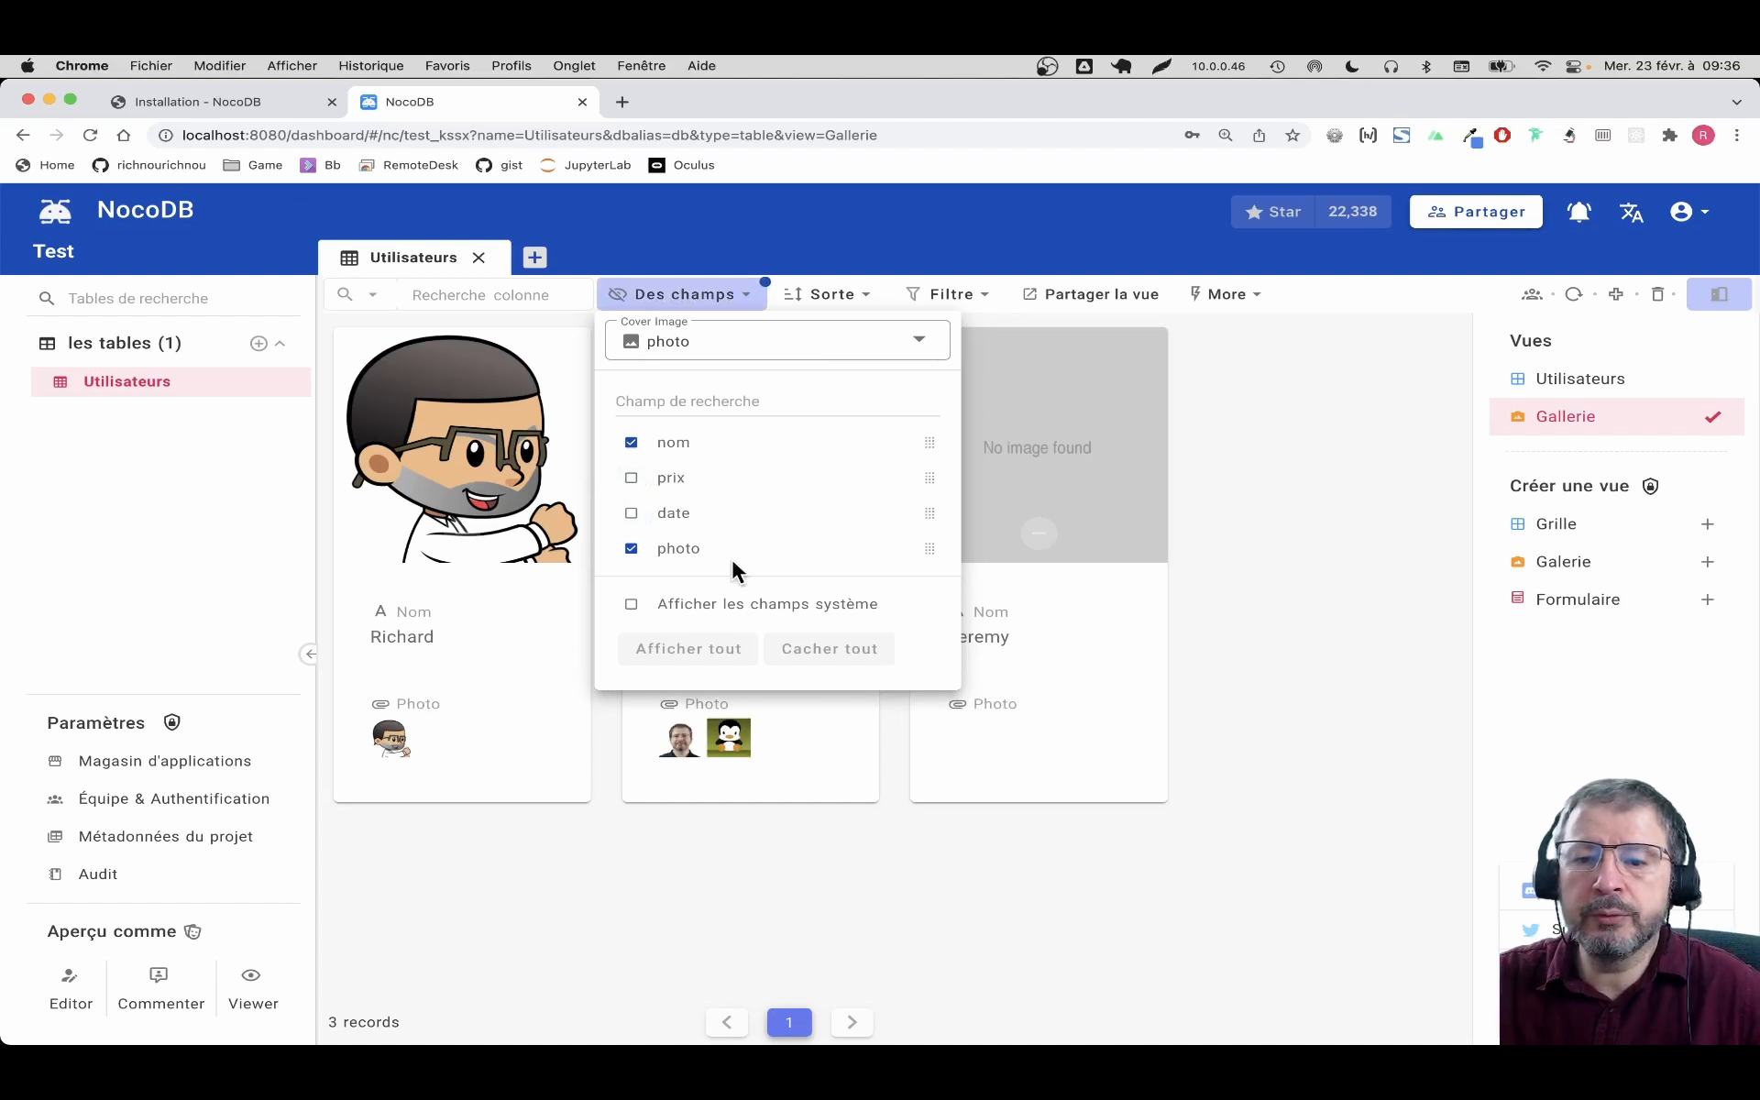
click(915, 878)
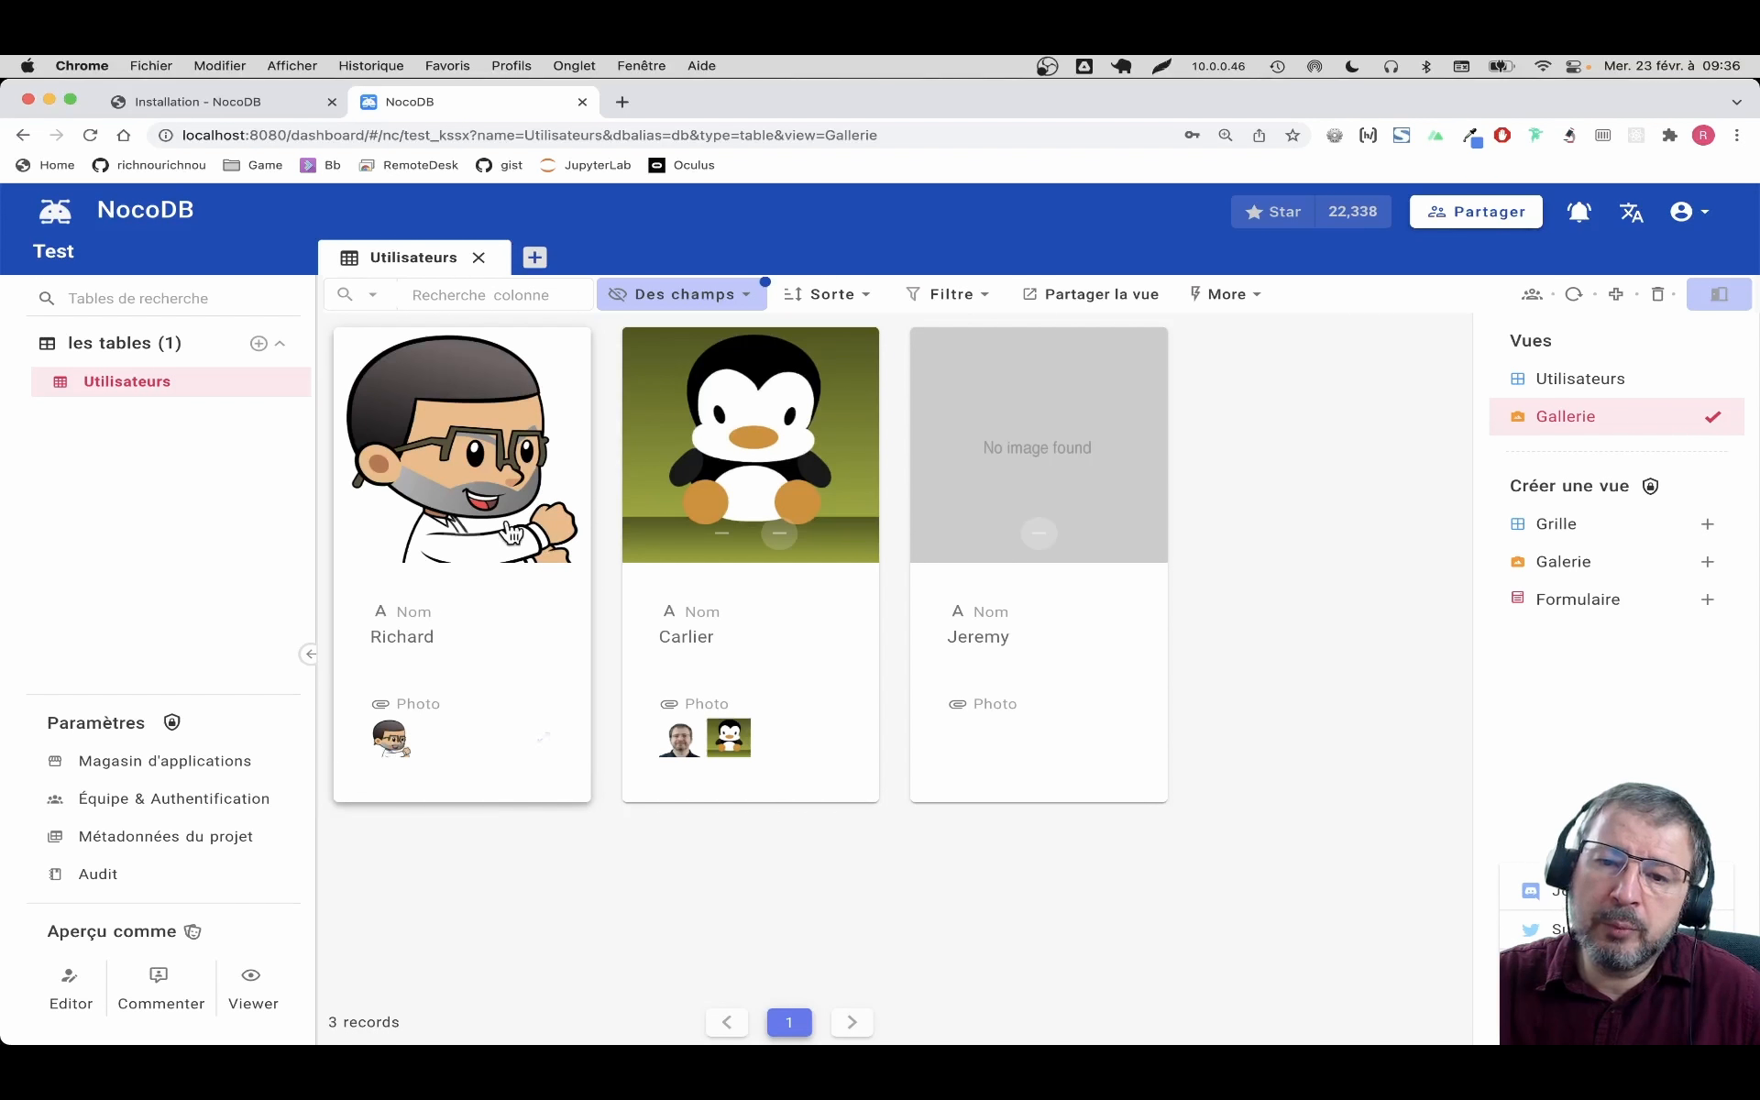
click(715, 312)
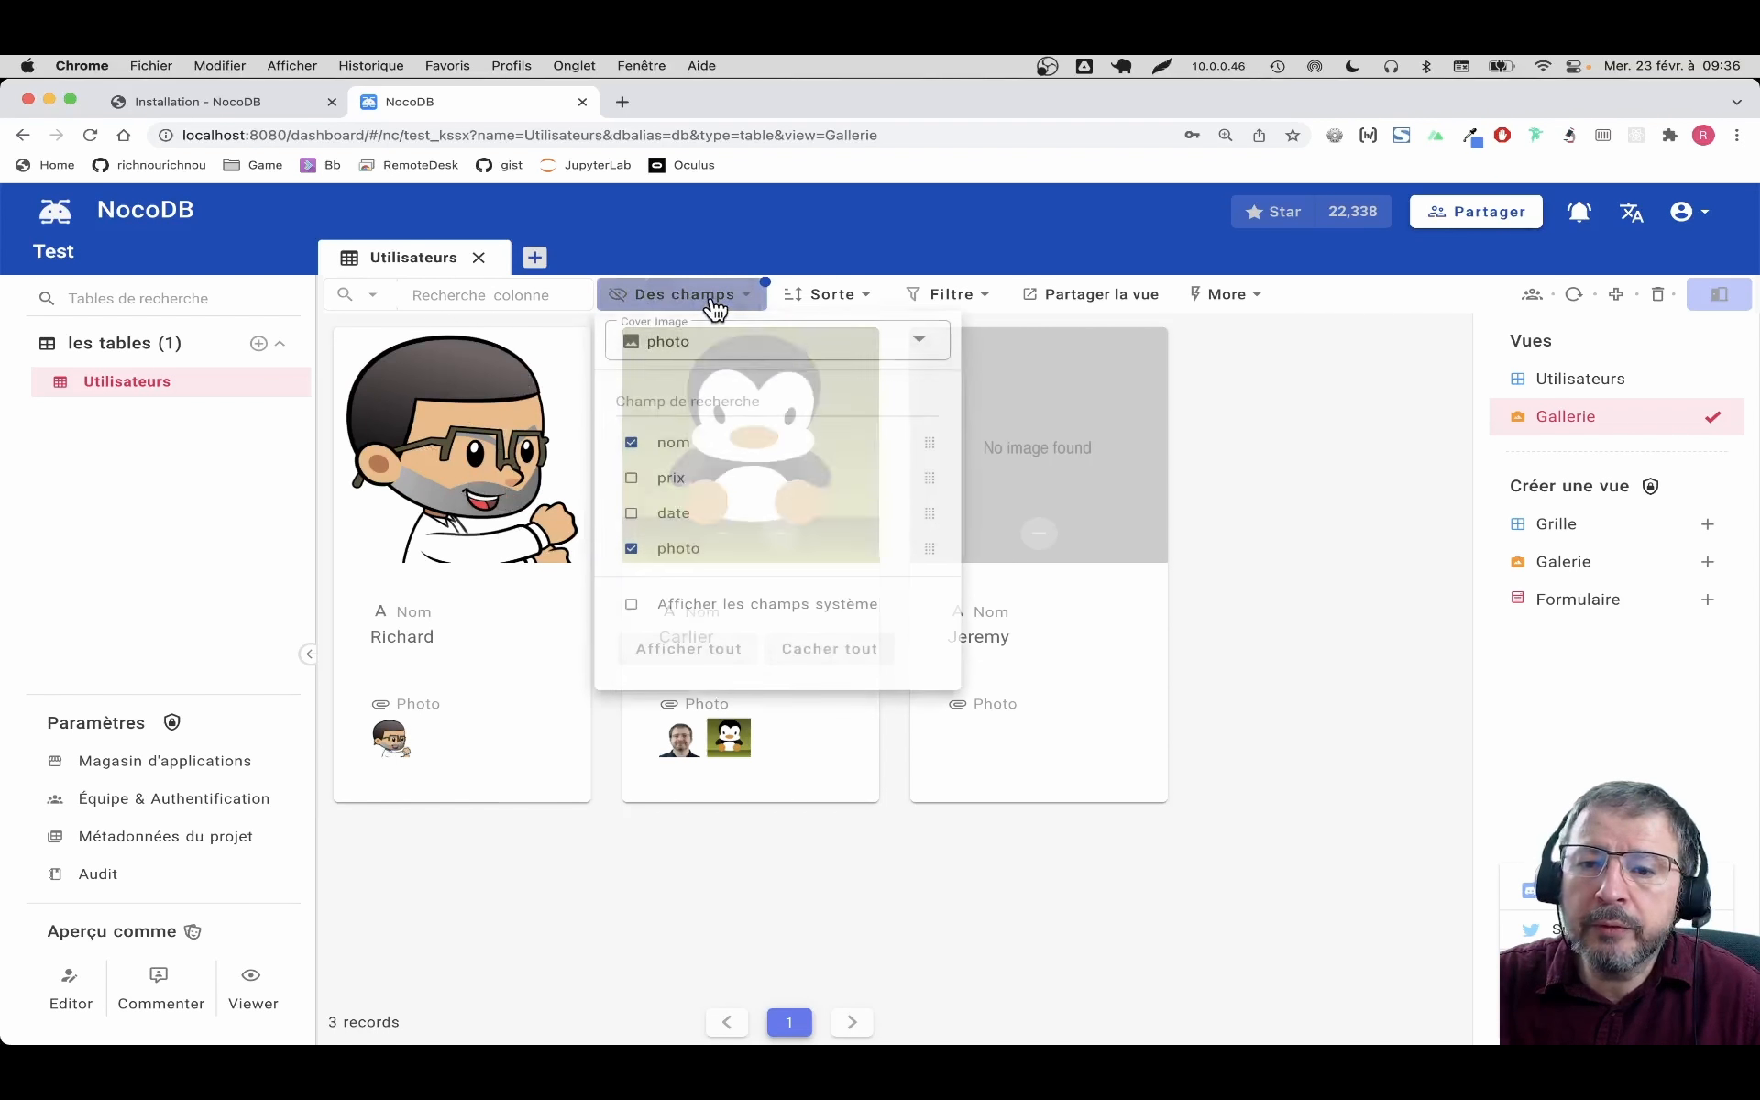
click(633, 549)
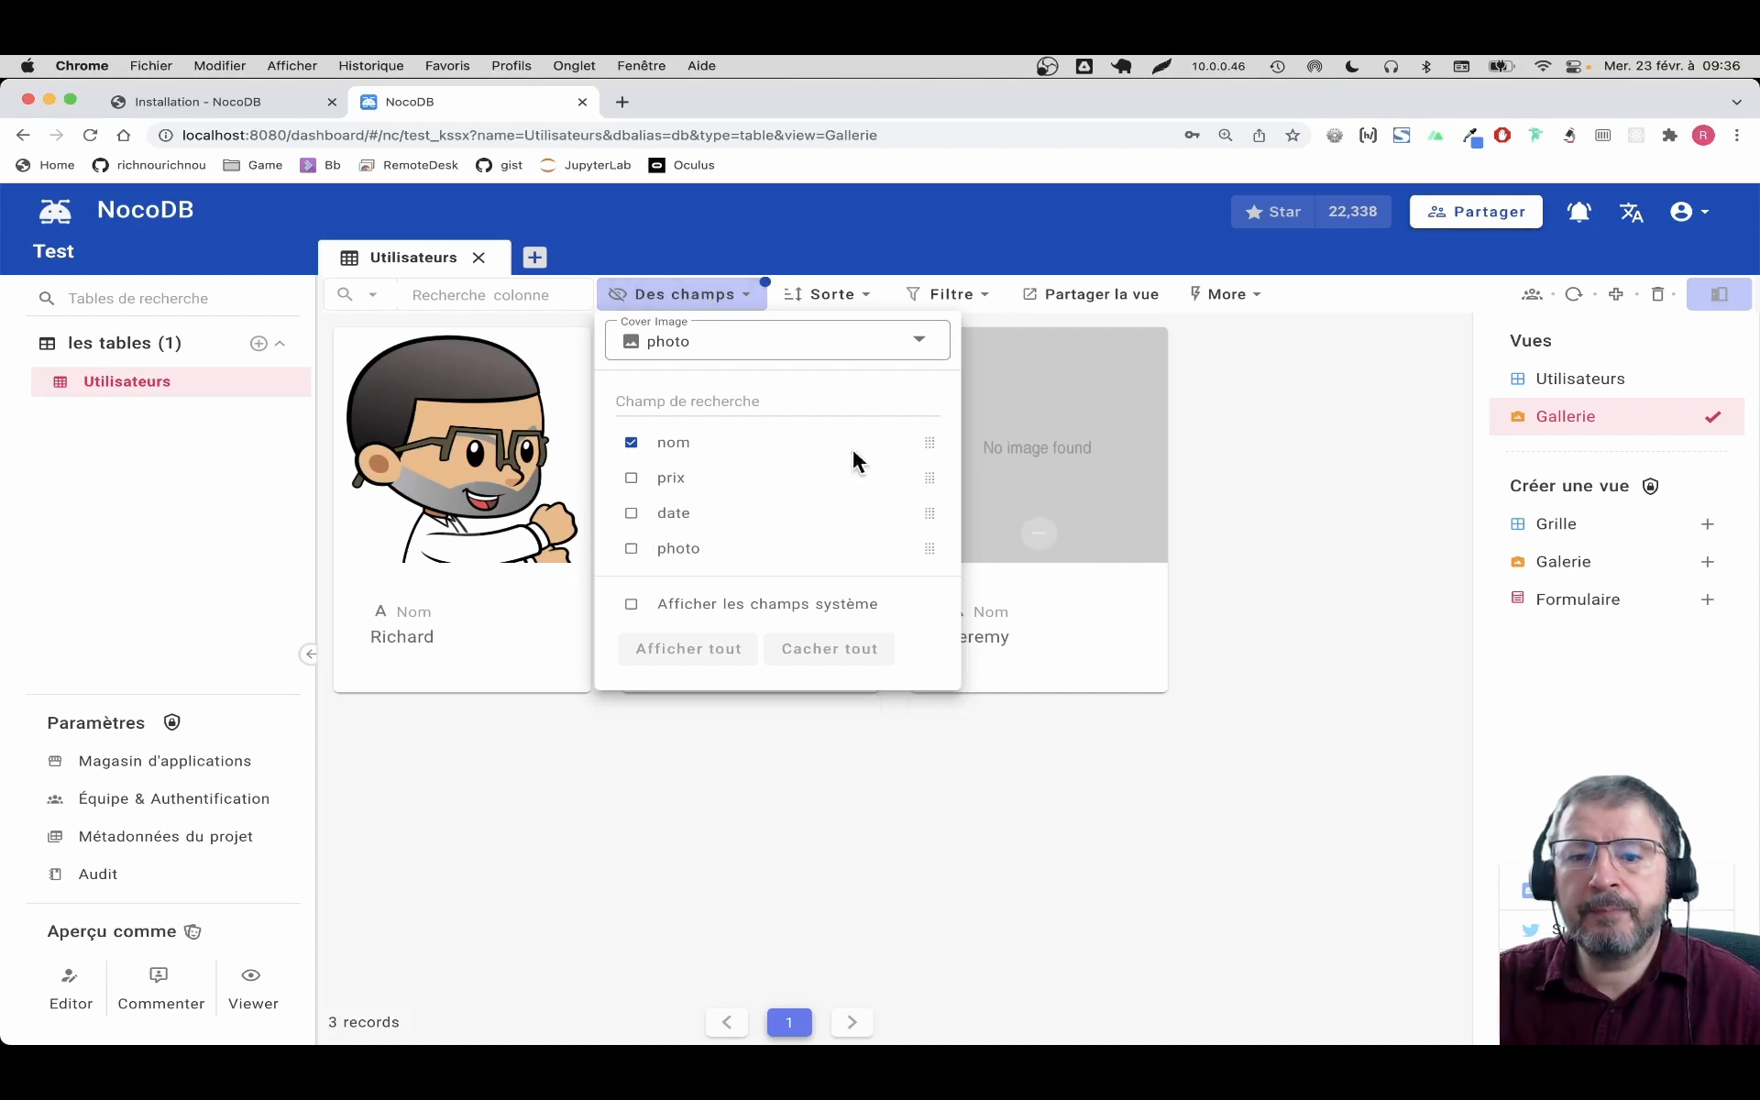
click(782, 781)
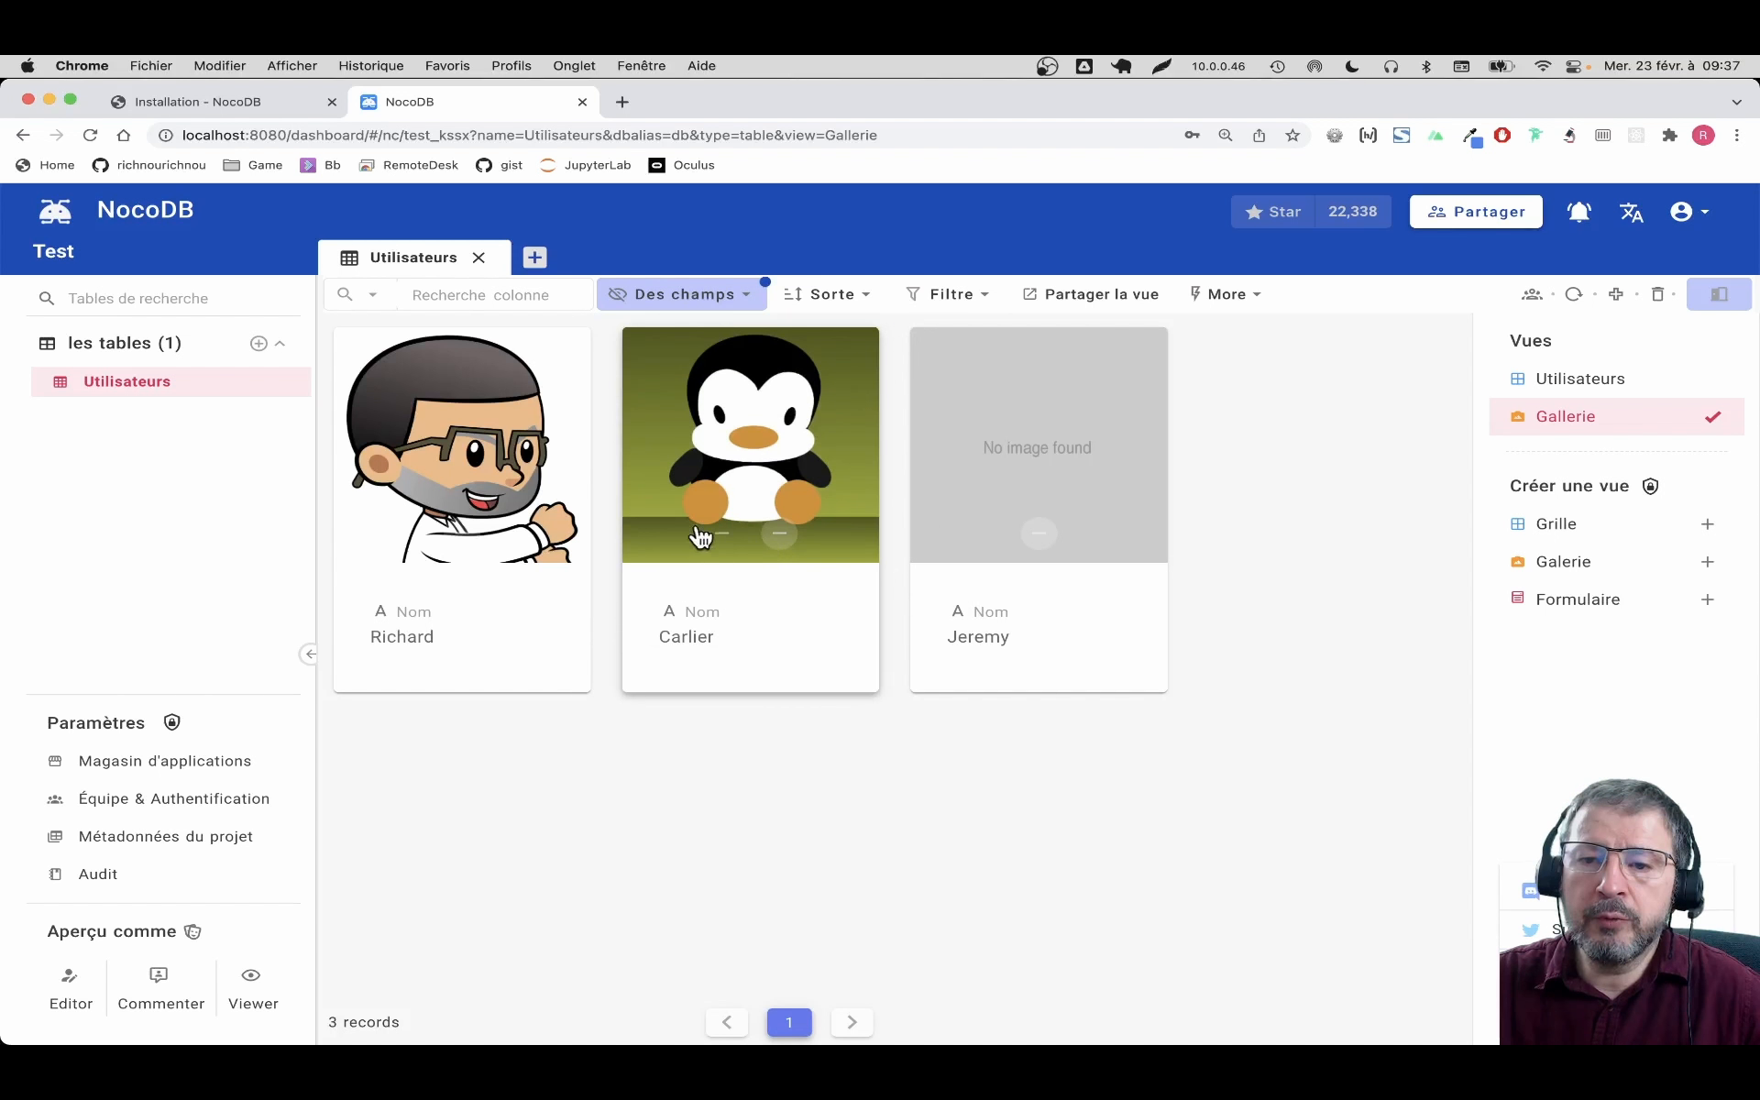
click(781, 534)
click(1706, 600)
Create a form view named Formulaire
text(Formulaire)
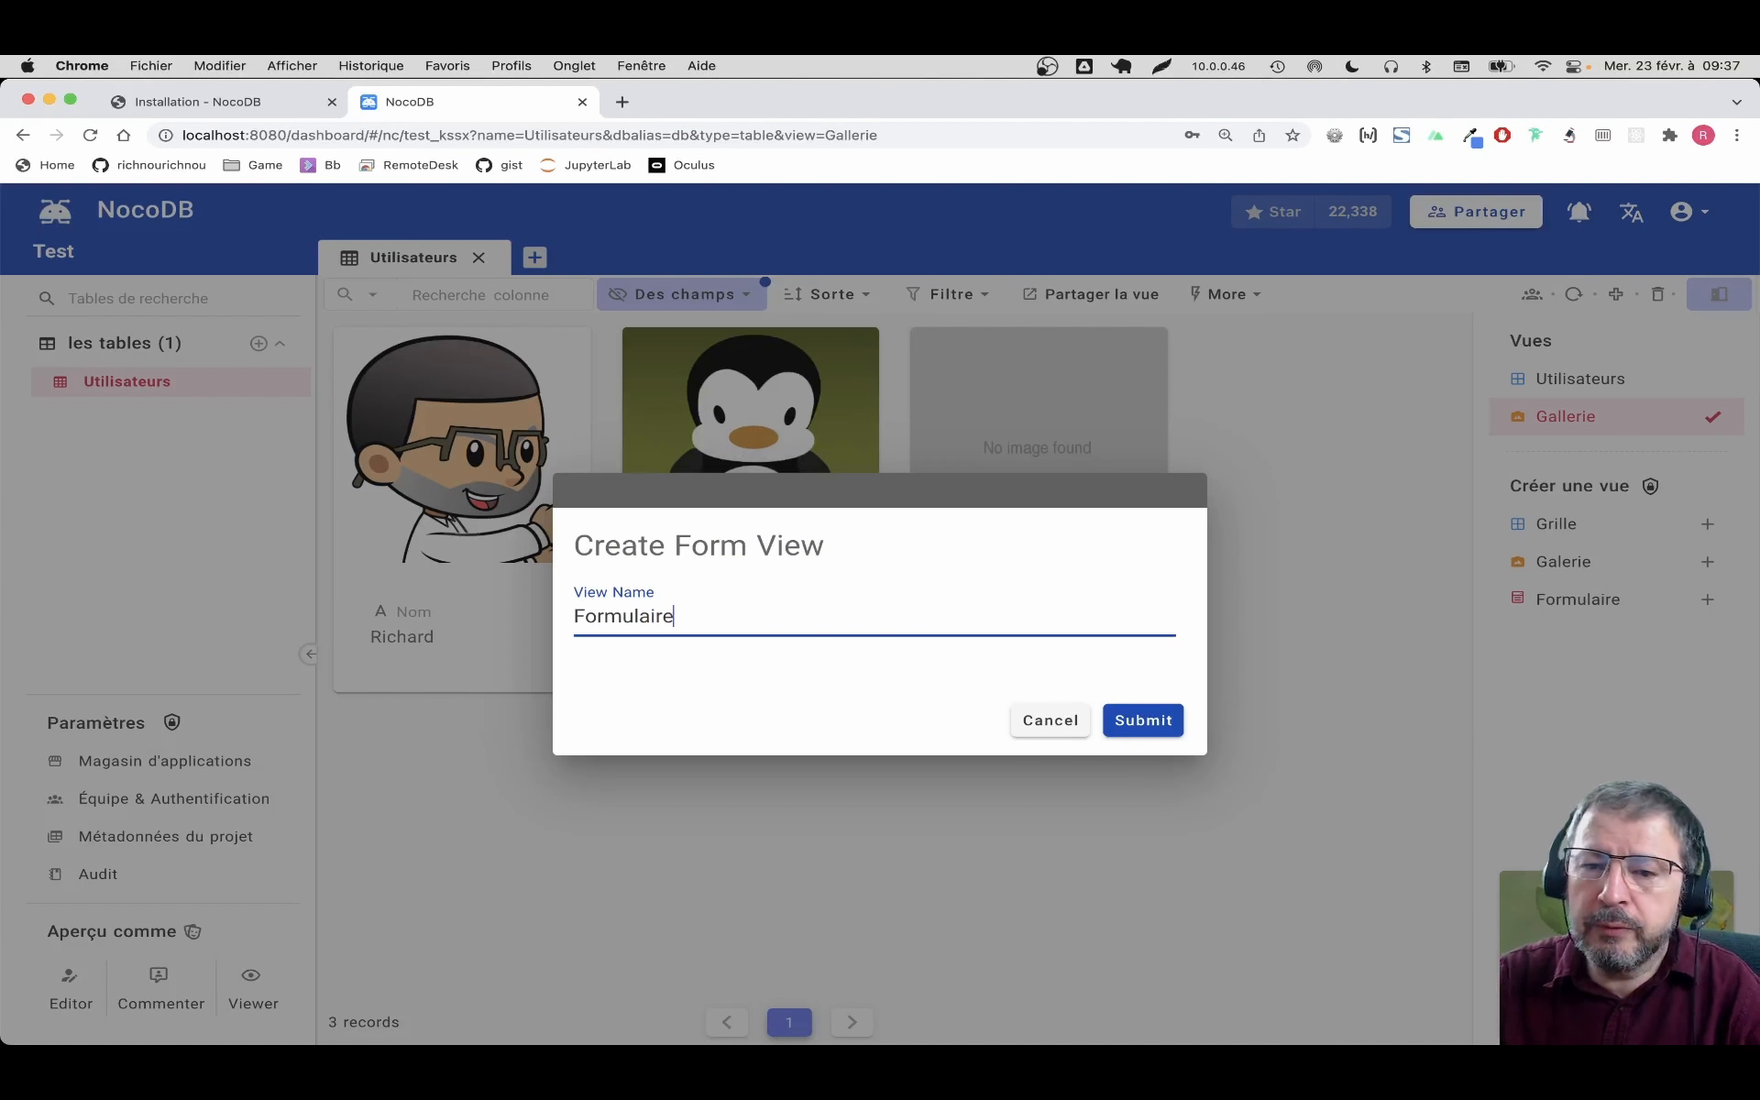
click(1143, 720)
scroll(1314, 635, down, 8)
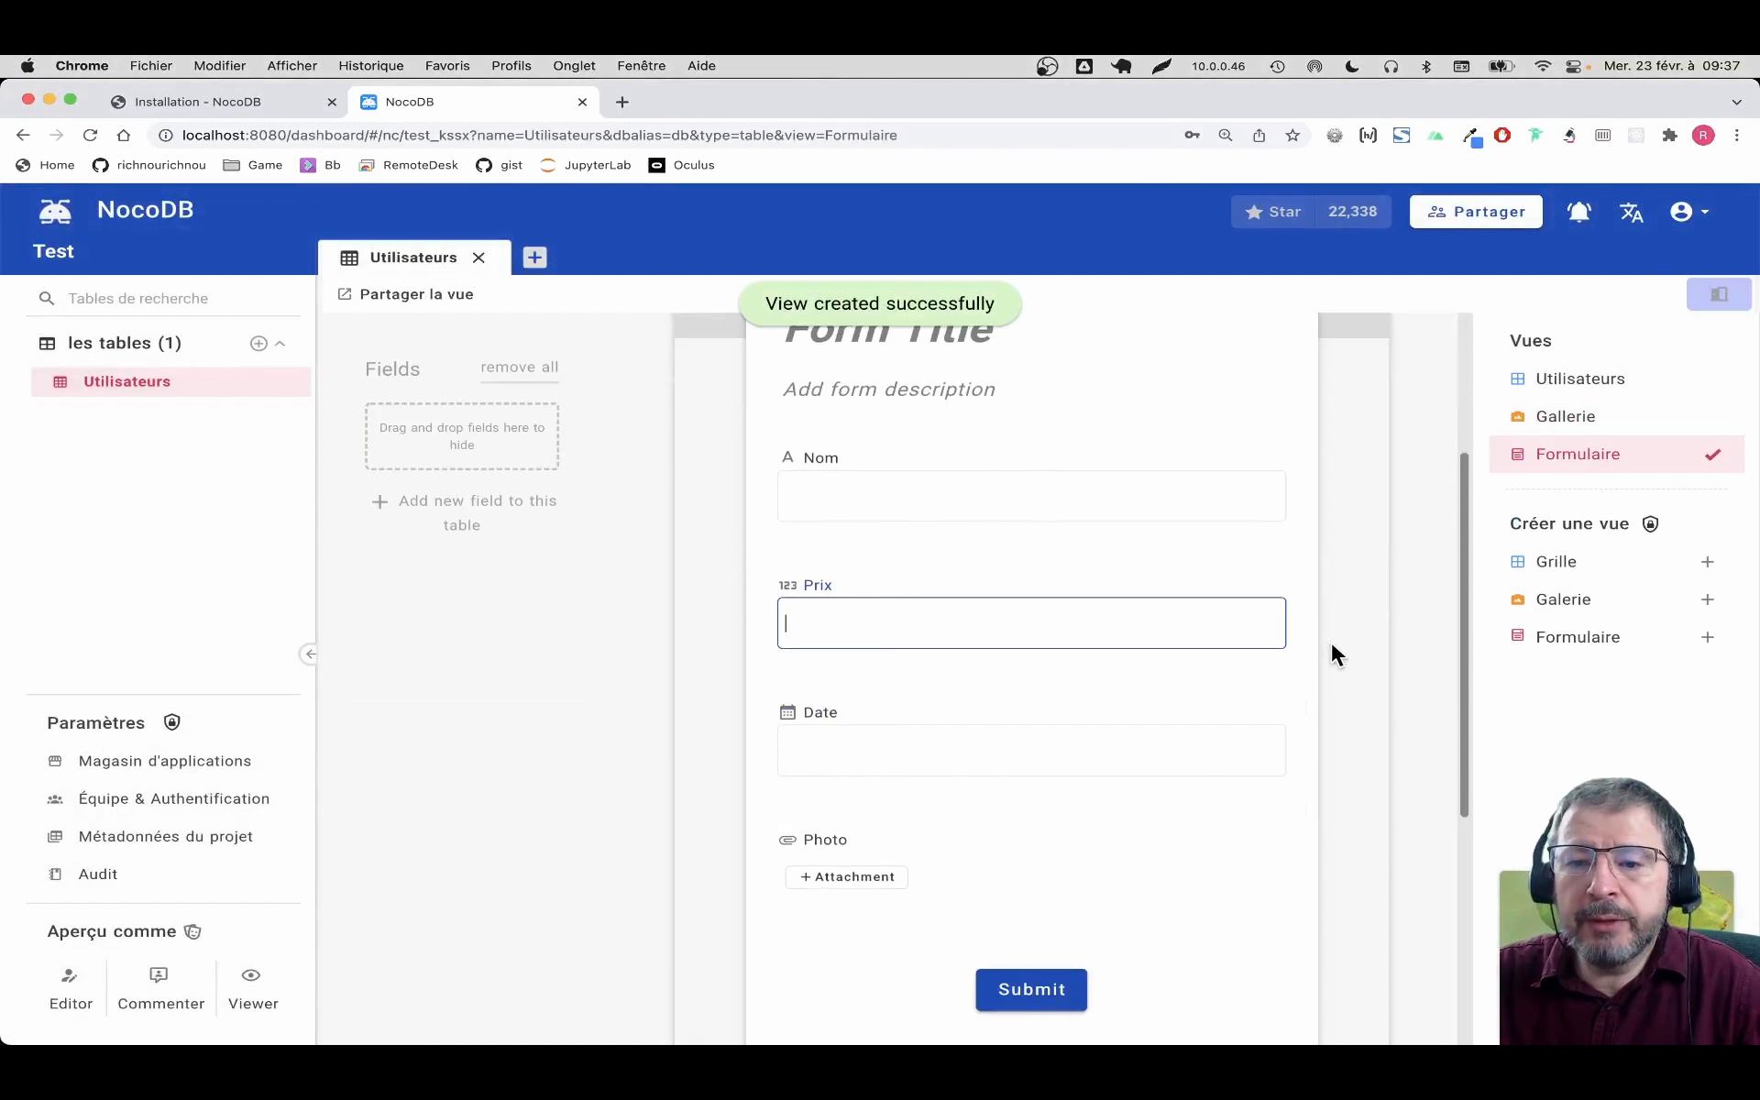
scroll(1059, 652, up, 5)
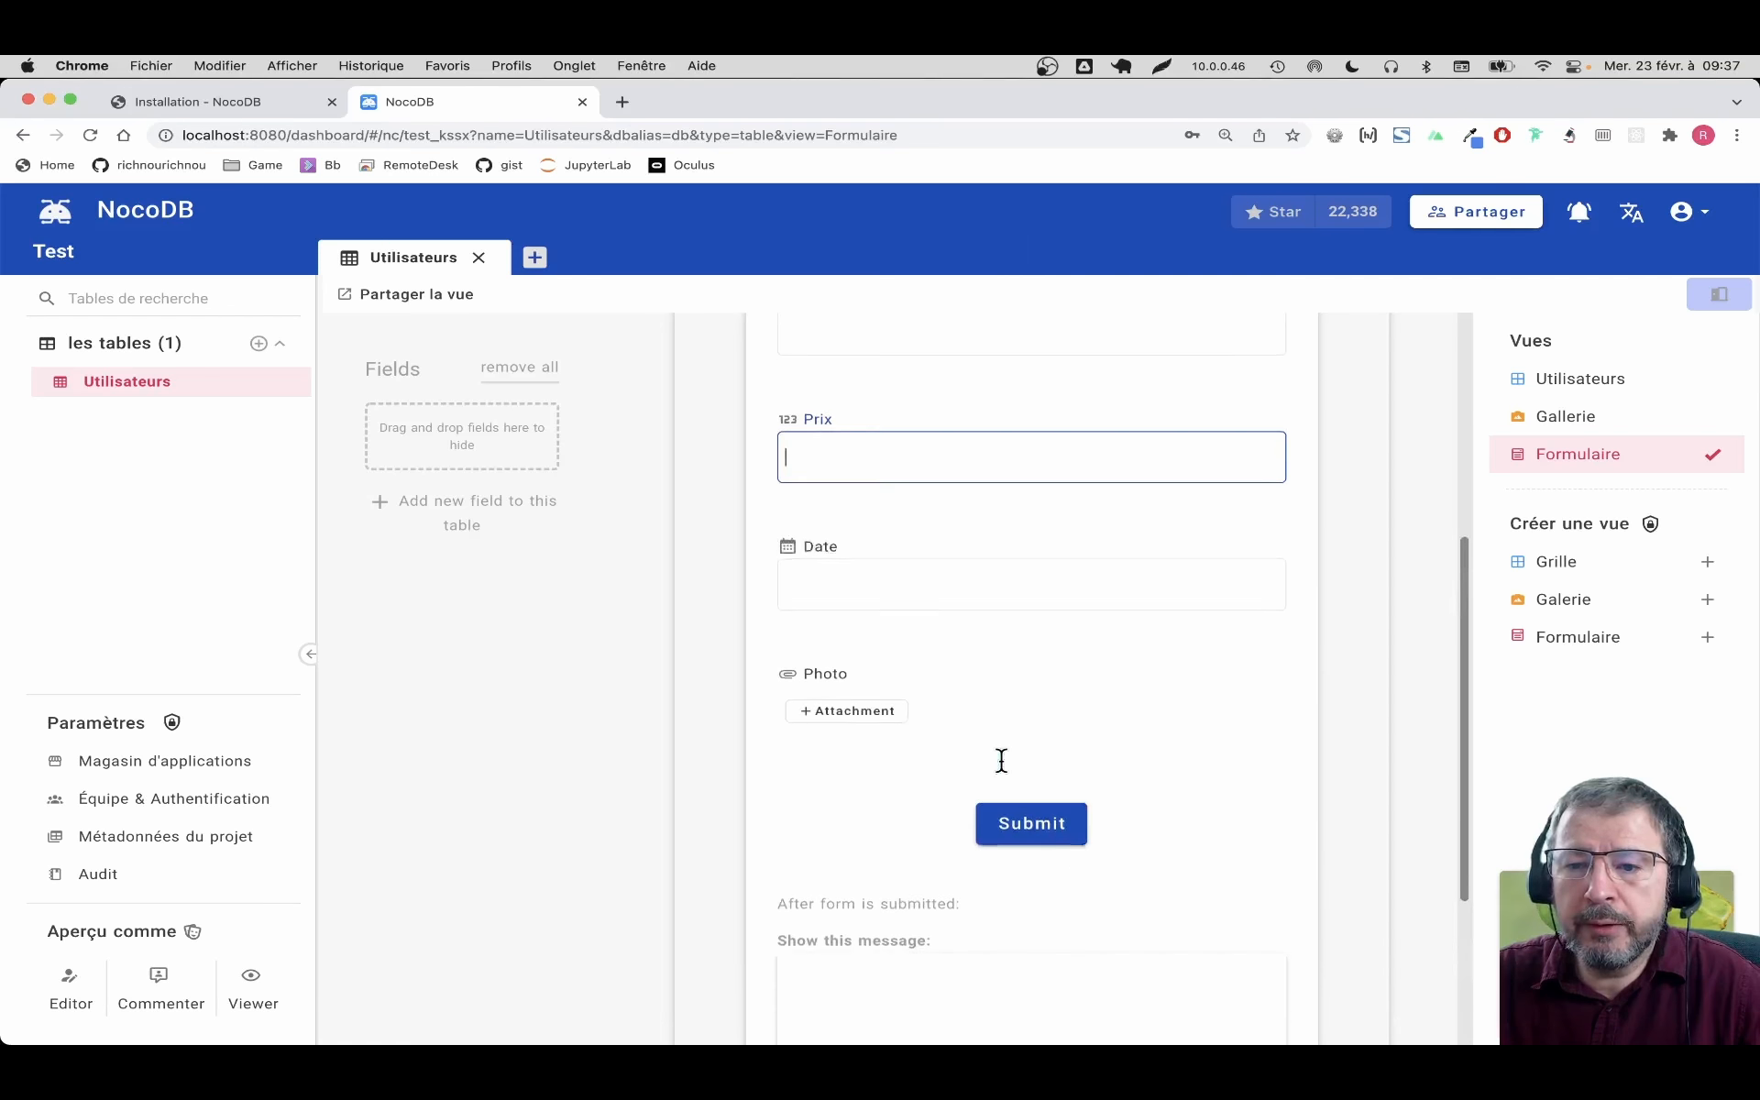
scroll(706, 679, up, 4)
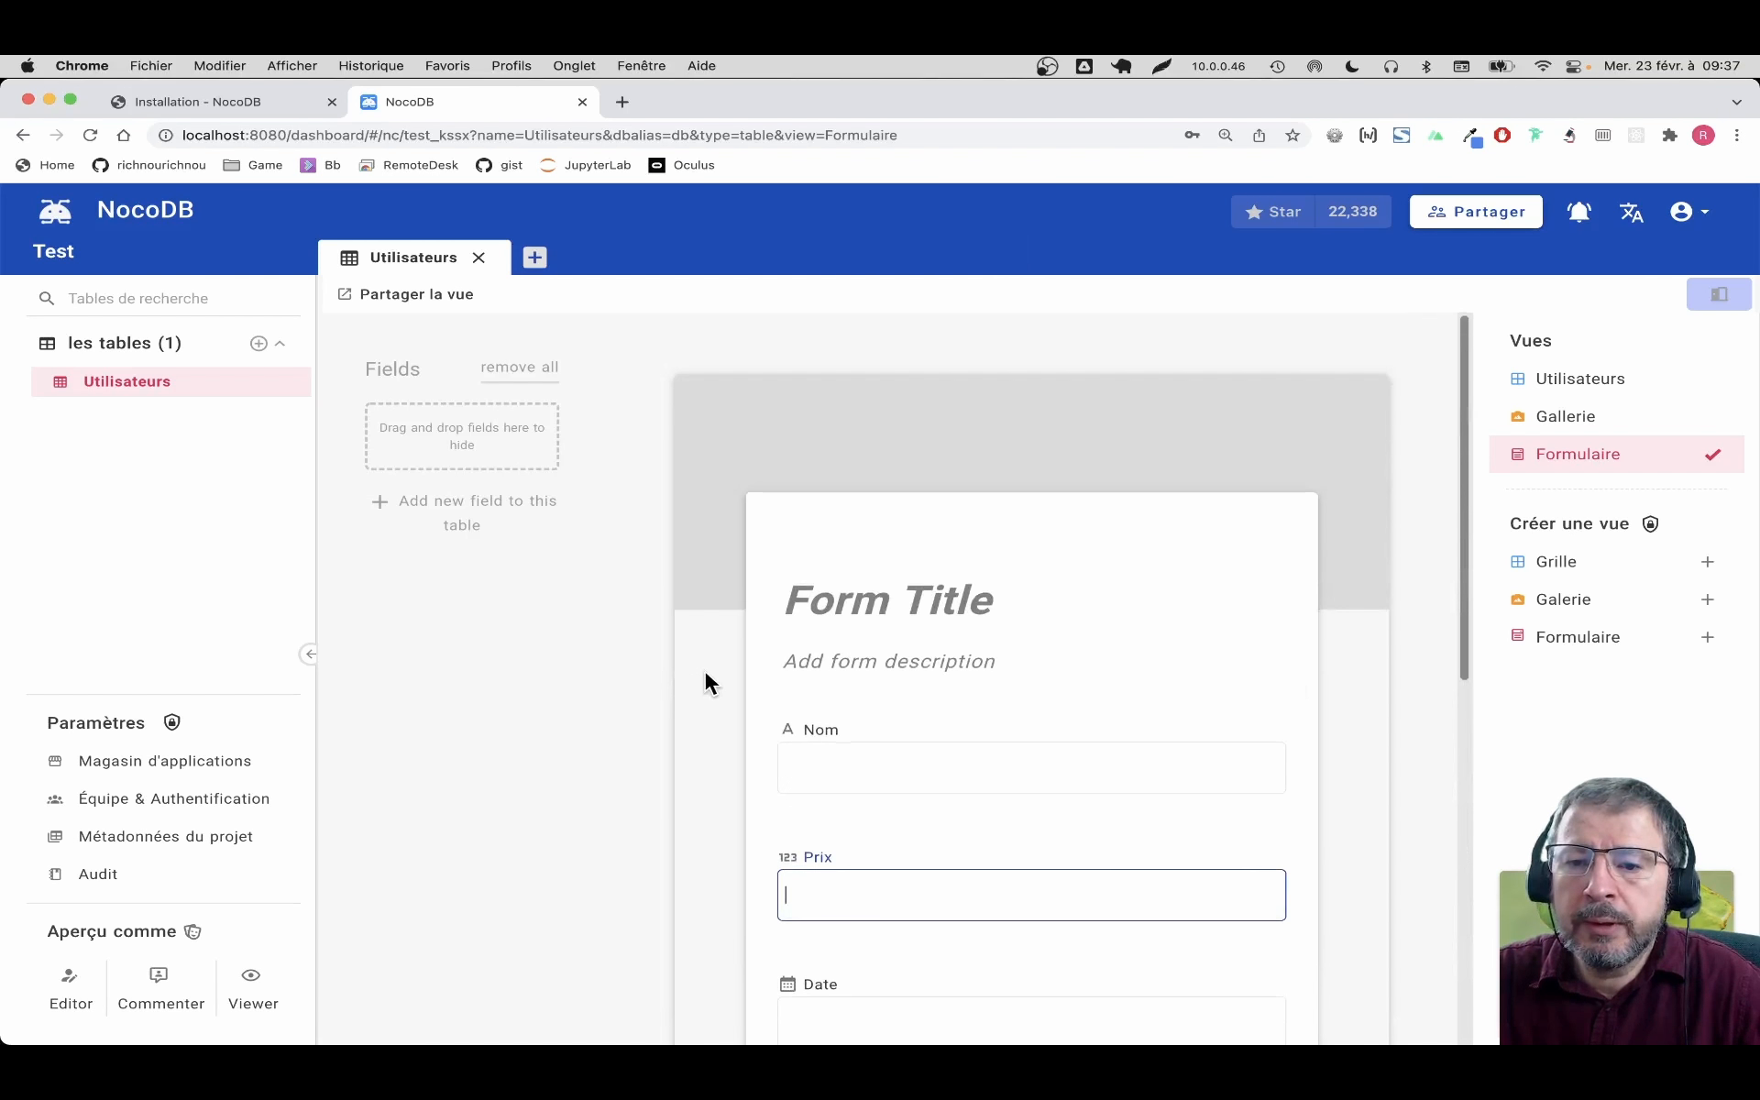
scroll(705, 678, down, 3)
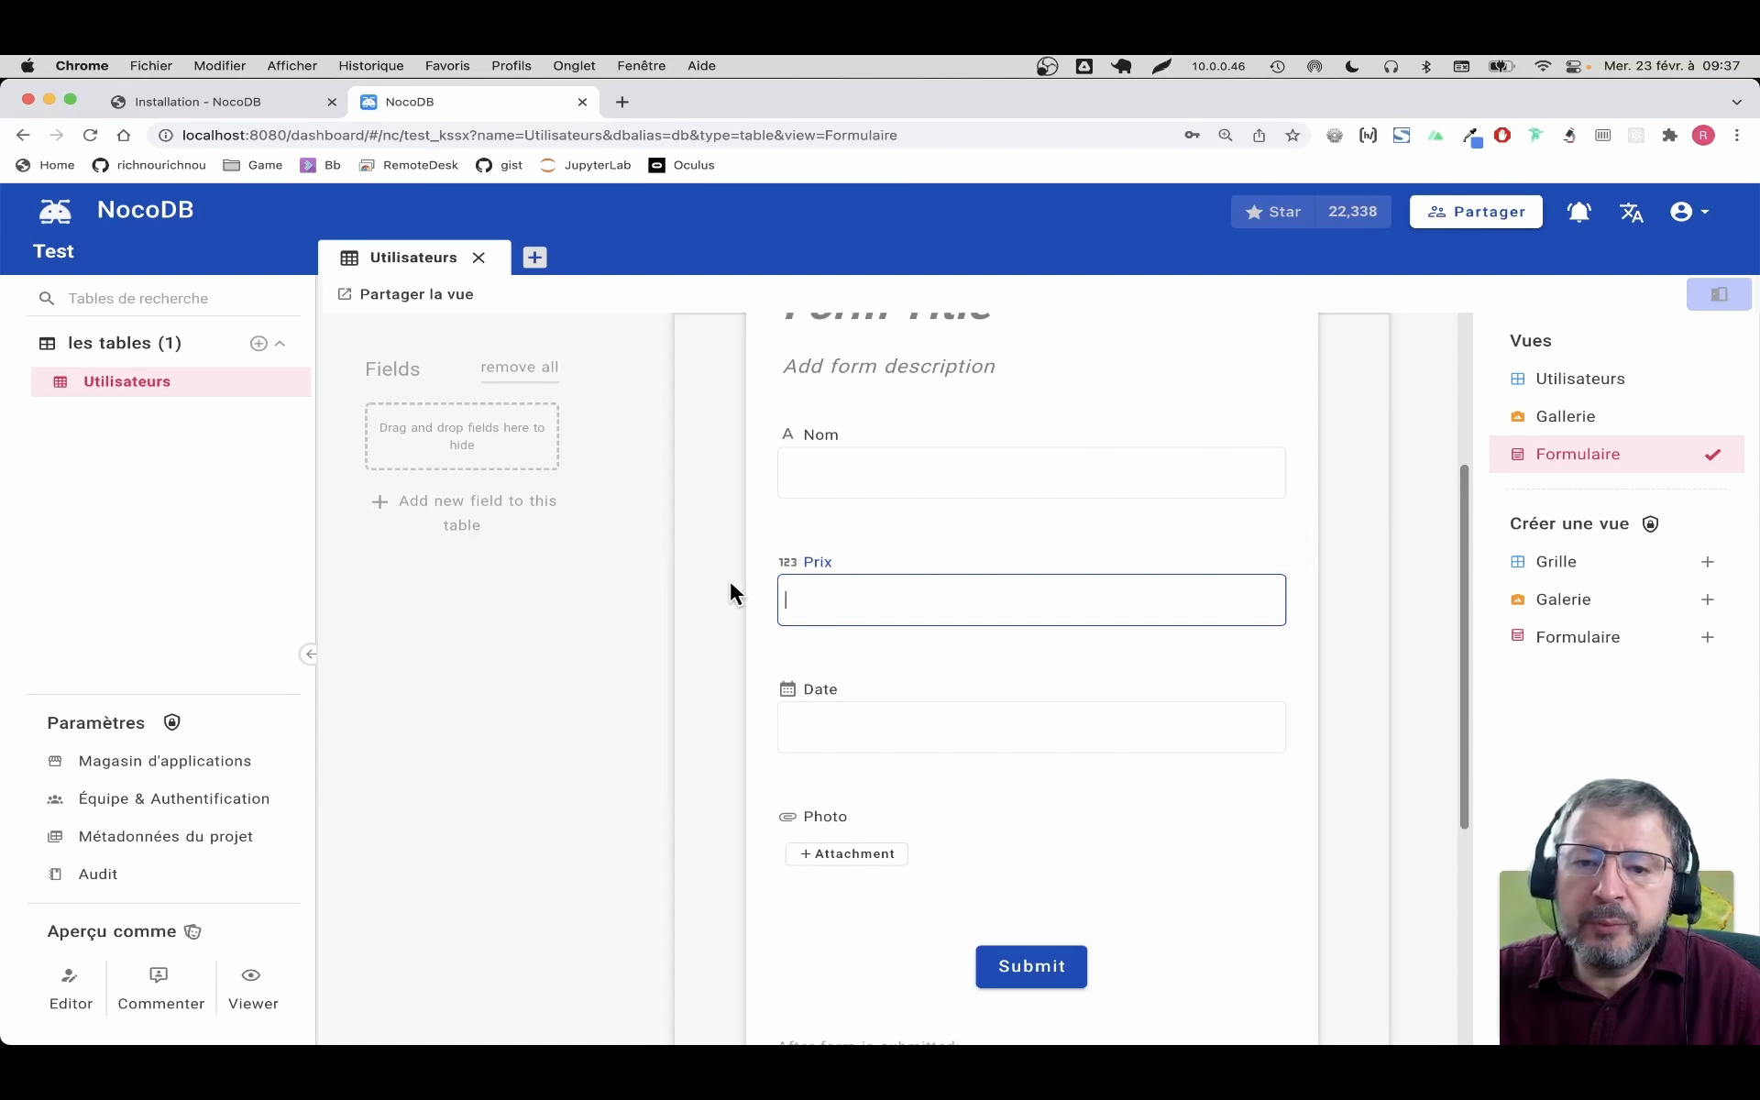
Remove all fields from the form, then add back only Nom and Date
click(490, 367)
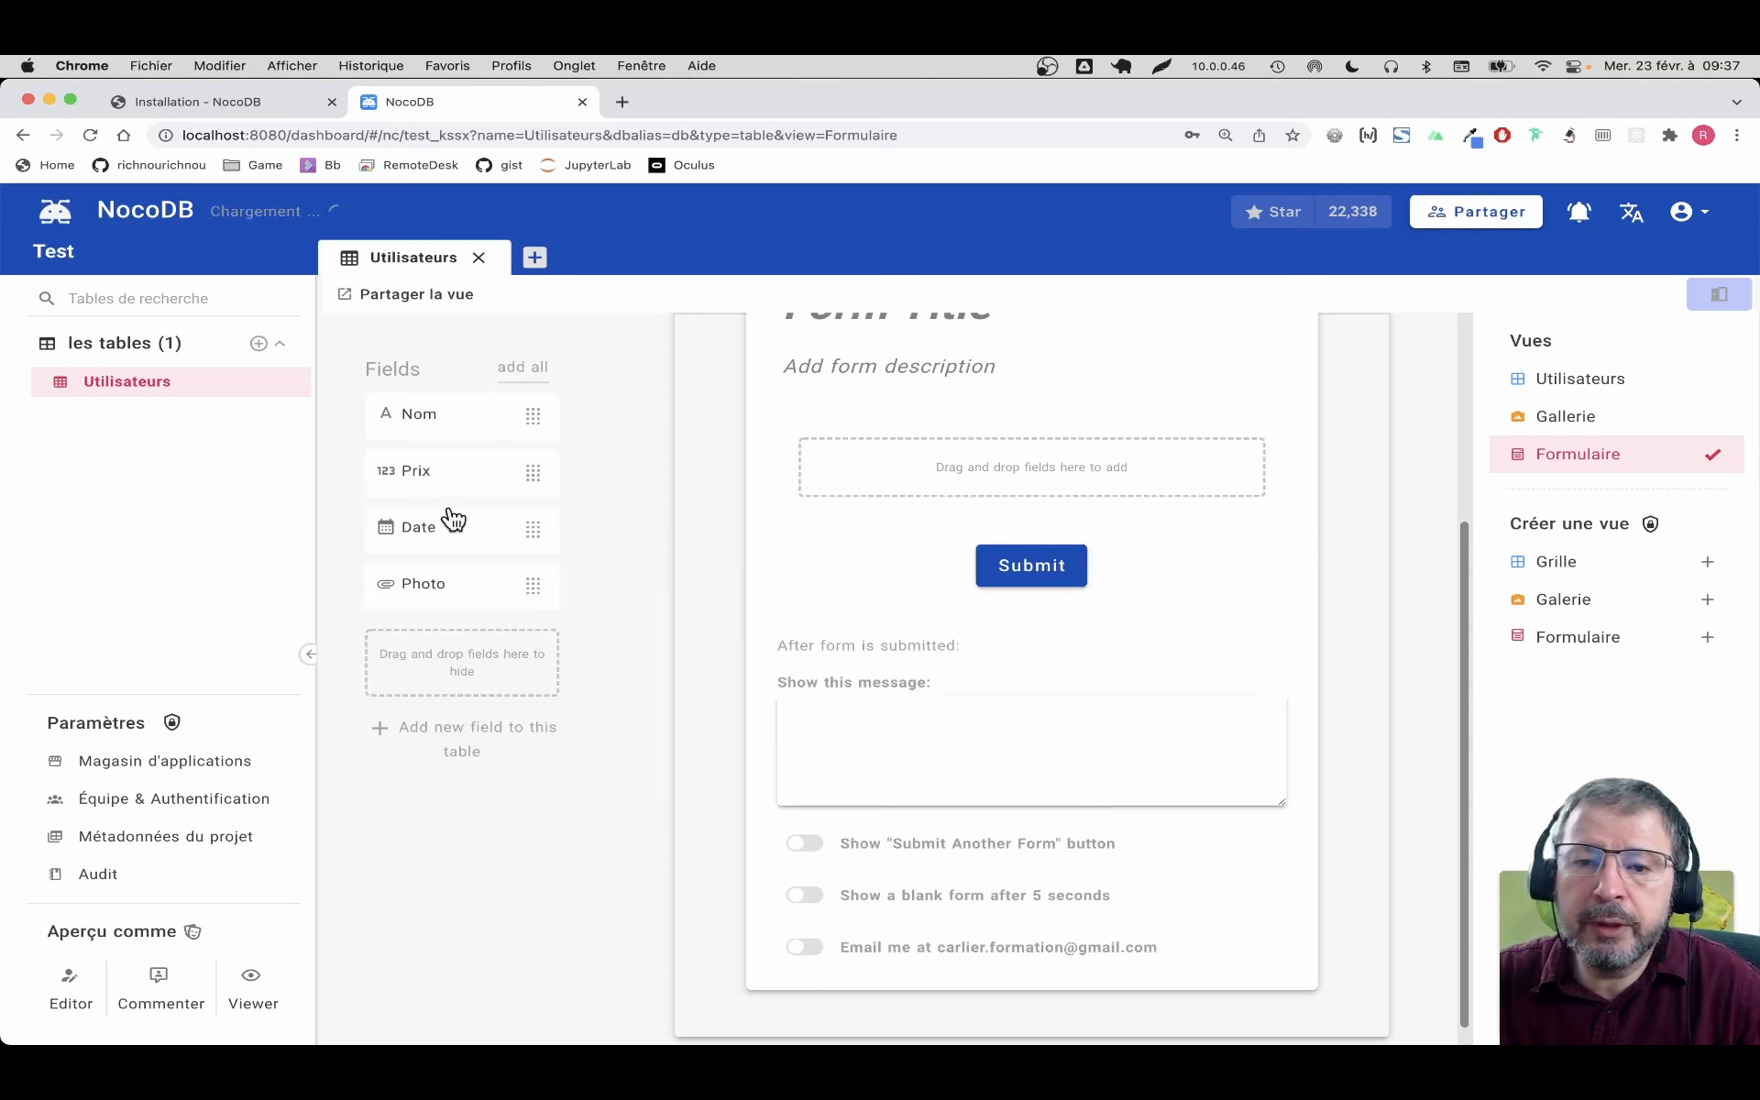
drag(453, 414, 1013, 463)
drag(531, 500, 1075, 665)
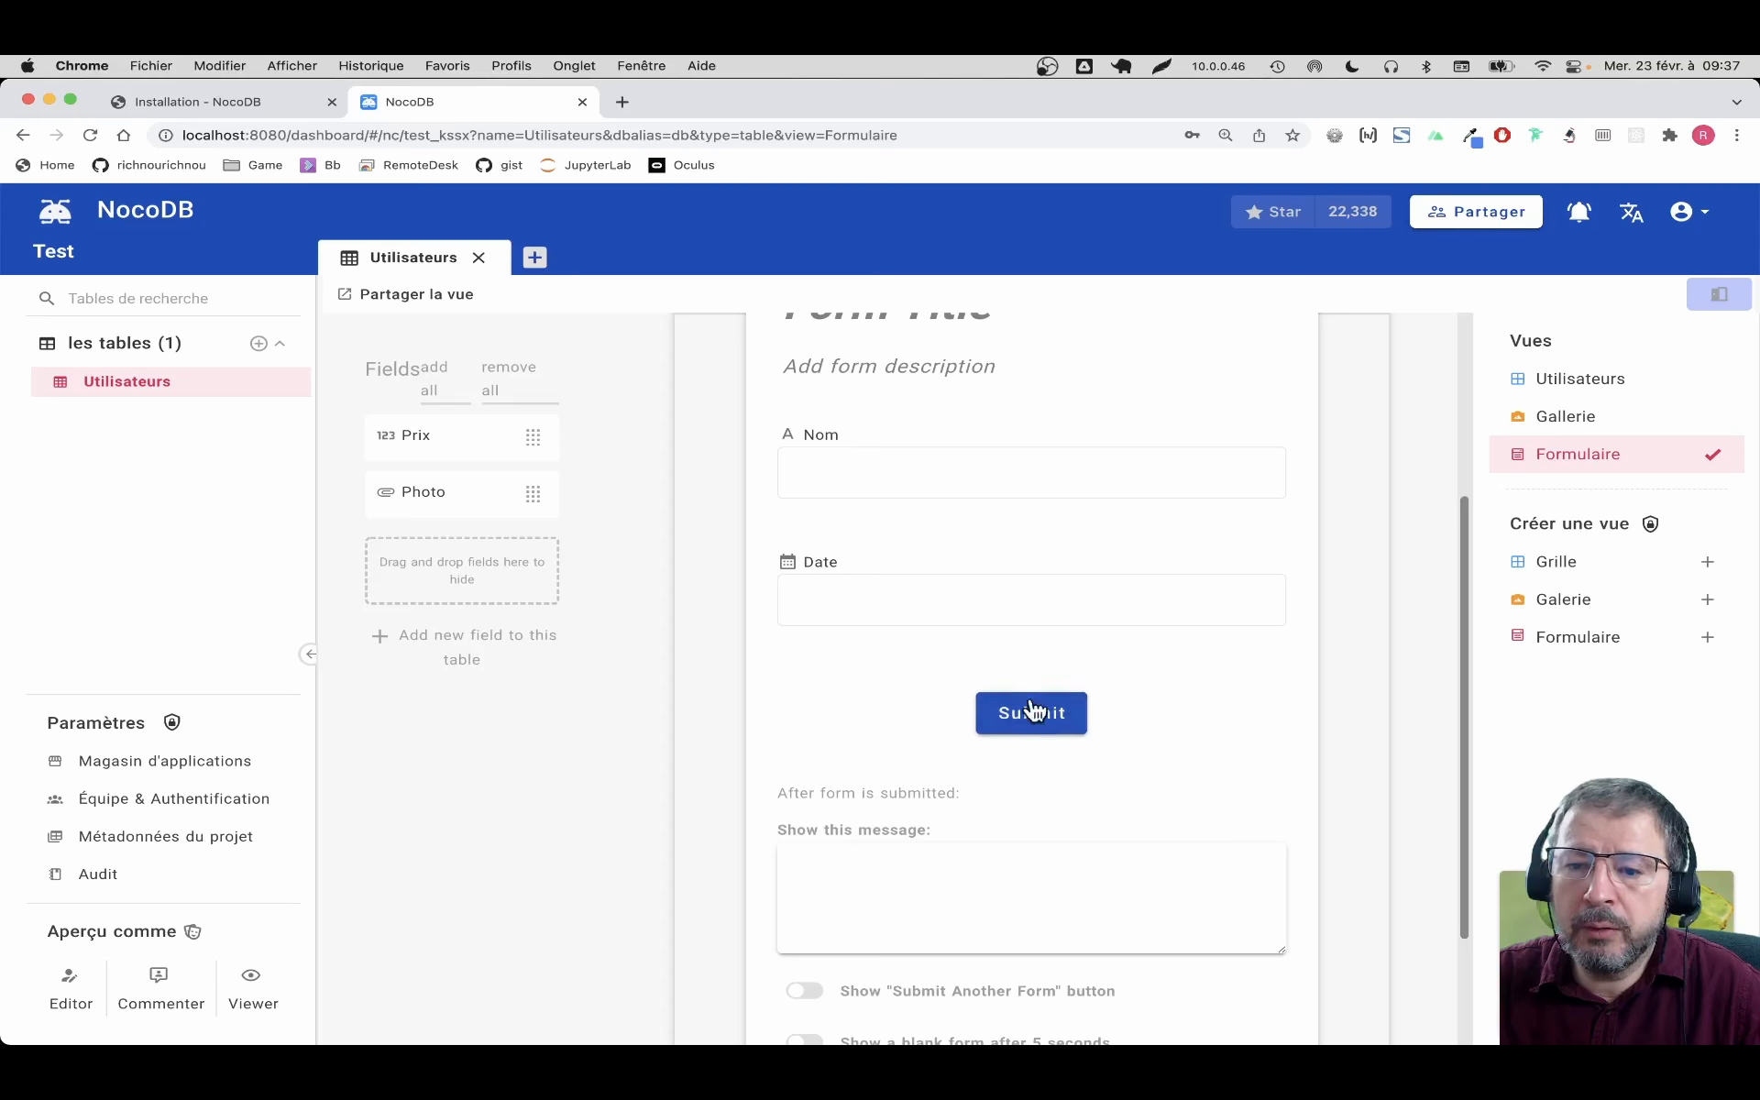
scroll(999, 706, down, 3)
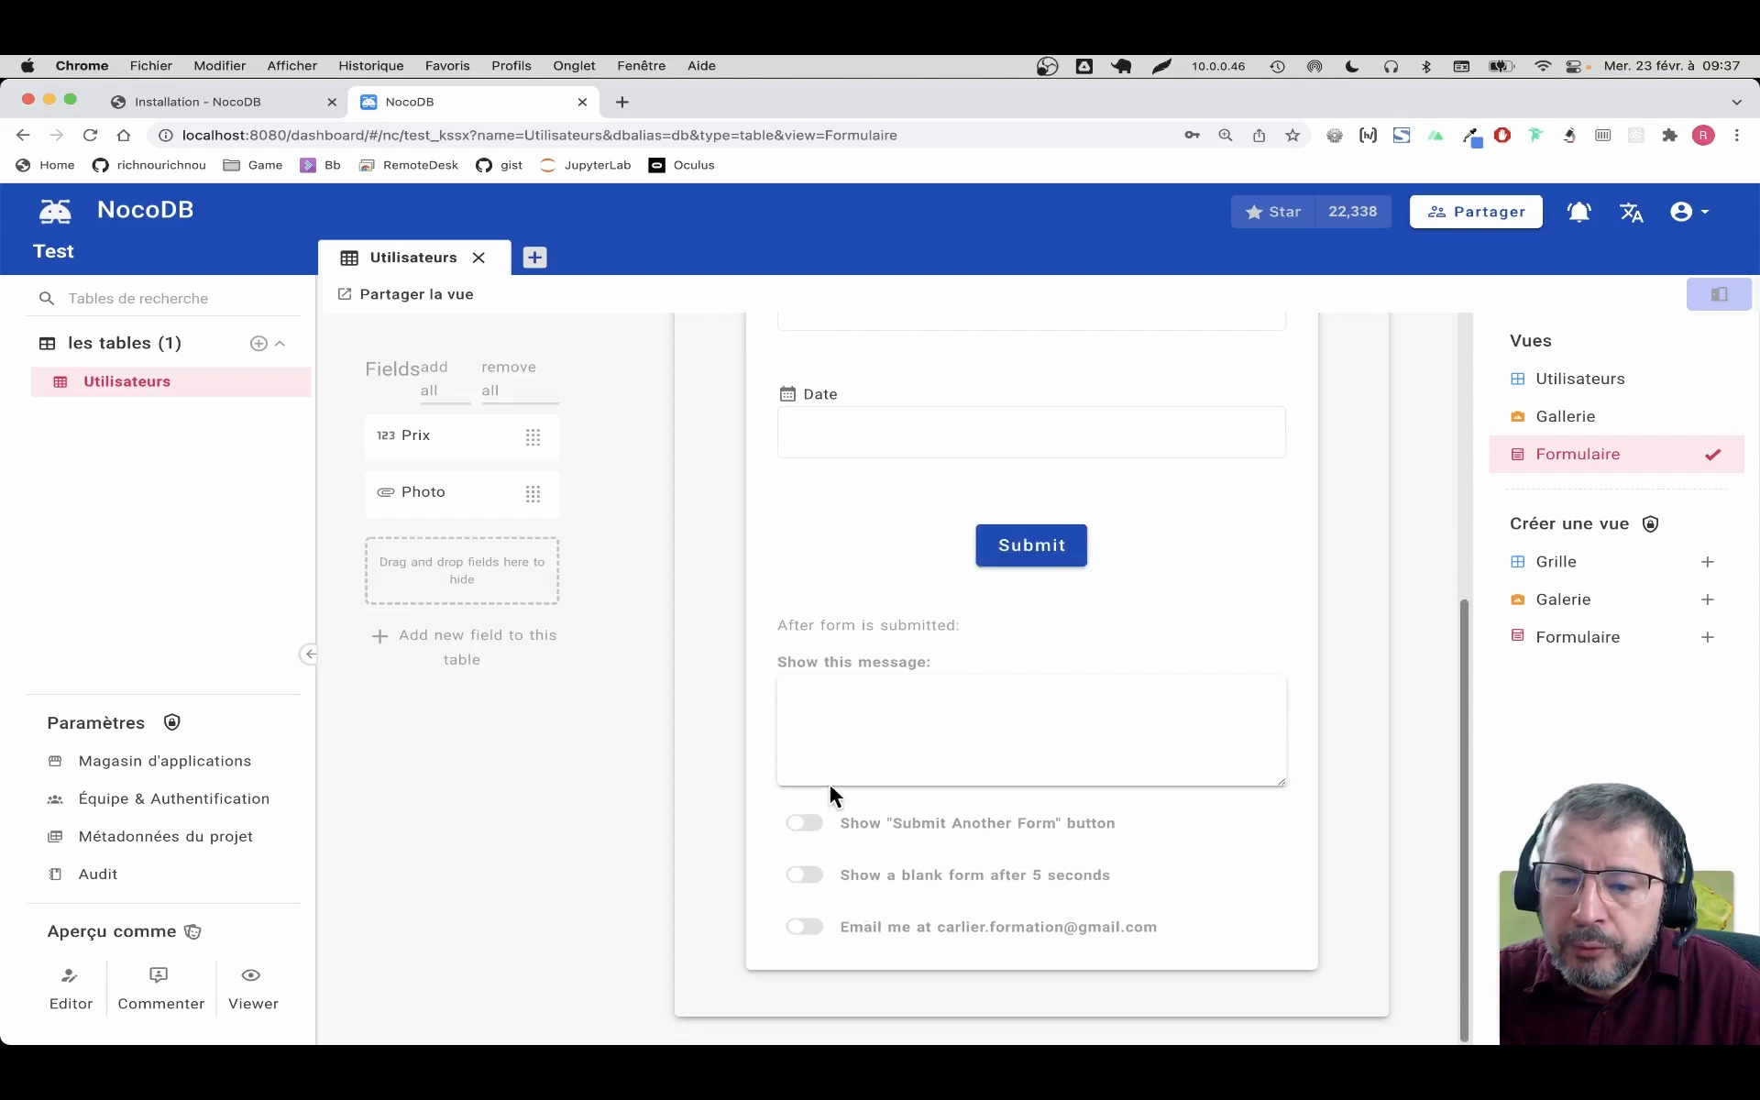
scroll(952, 768, up, 5)
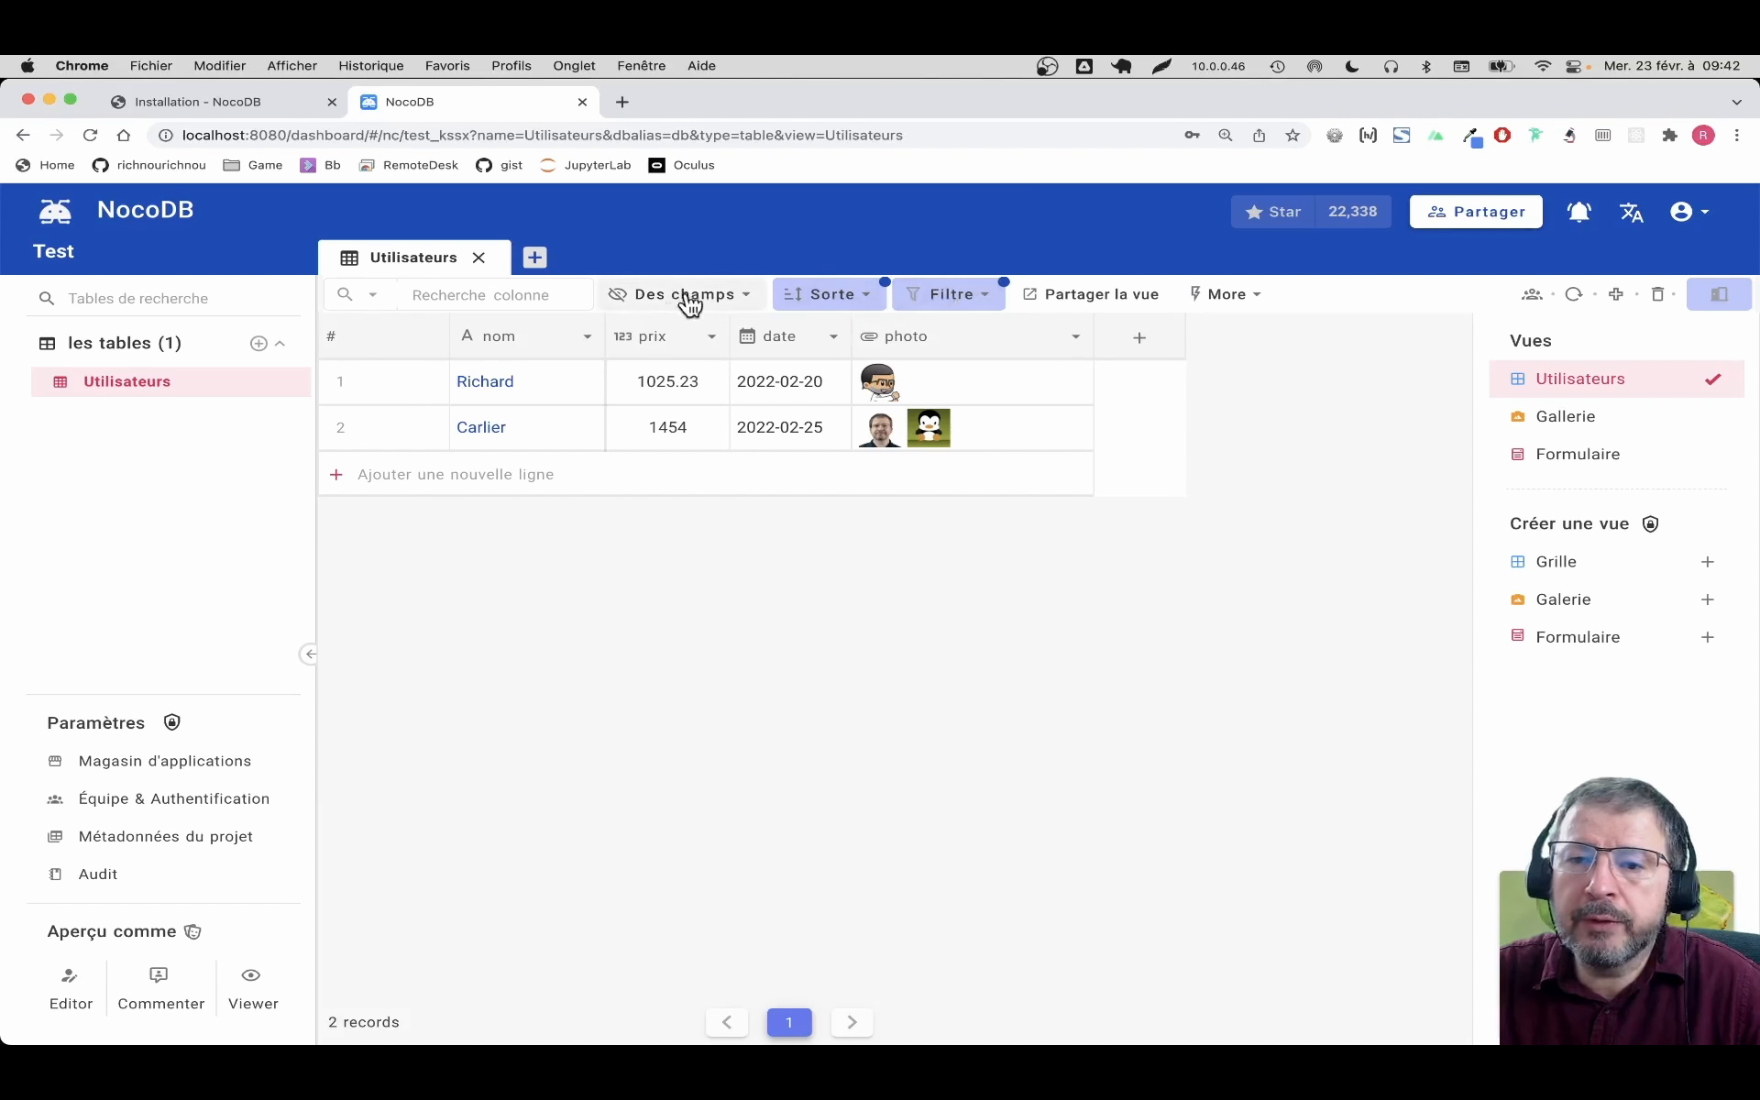
Hide the date column from the Utilisateurs grid
click(724, 302)
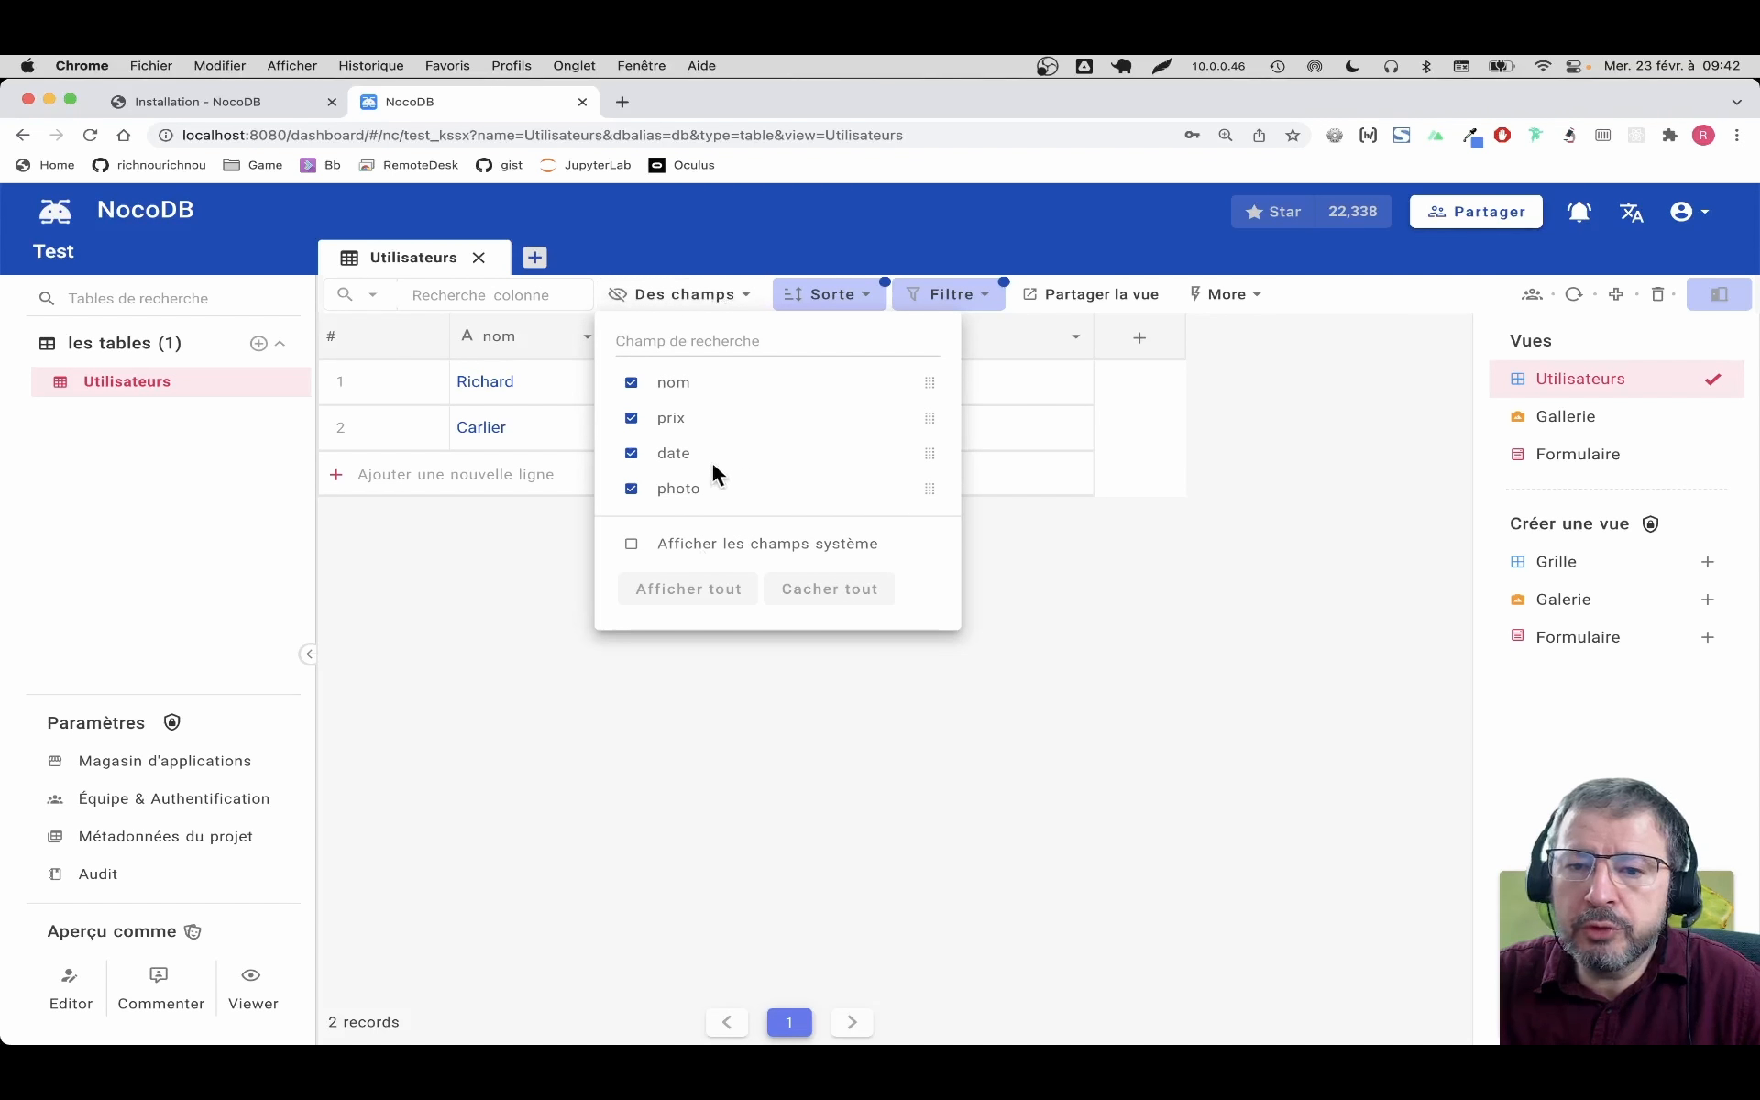
click(631, 453)
click(1104, 645)
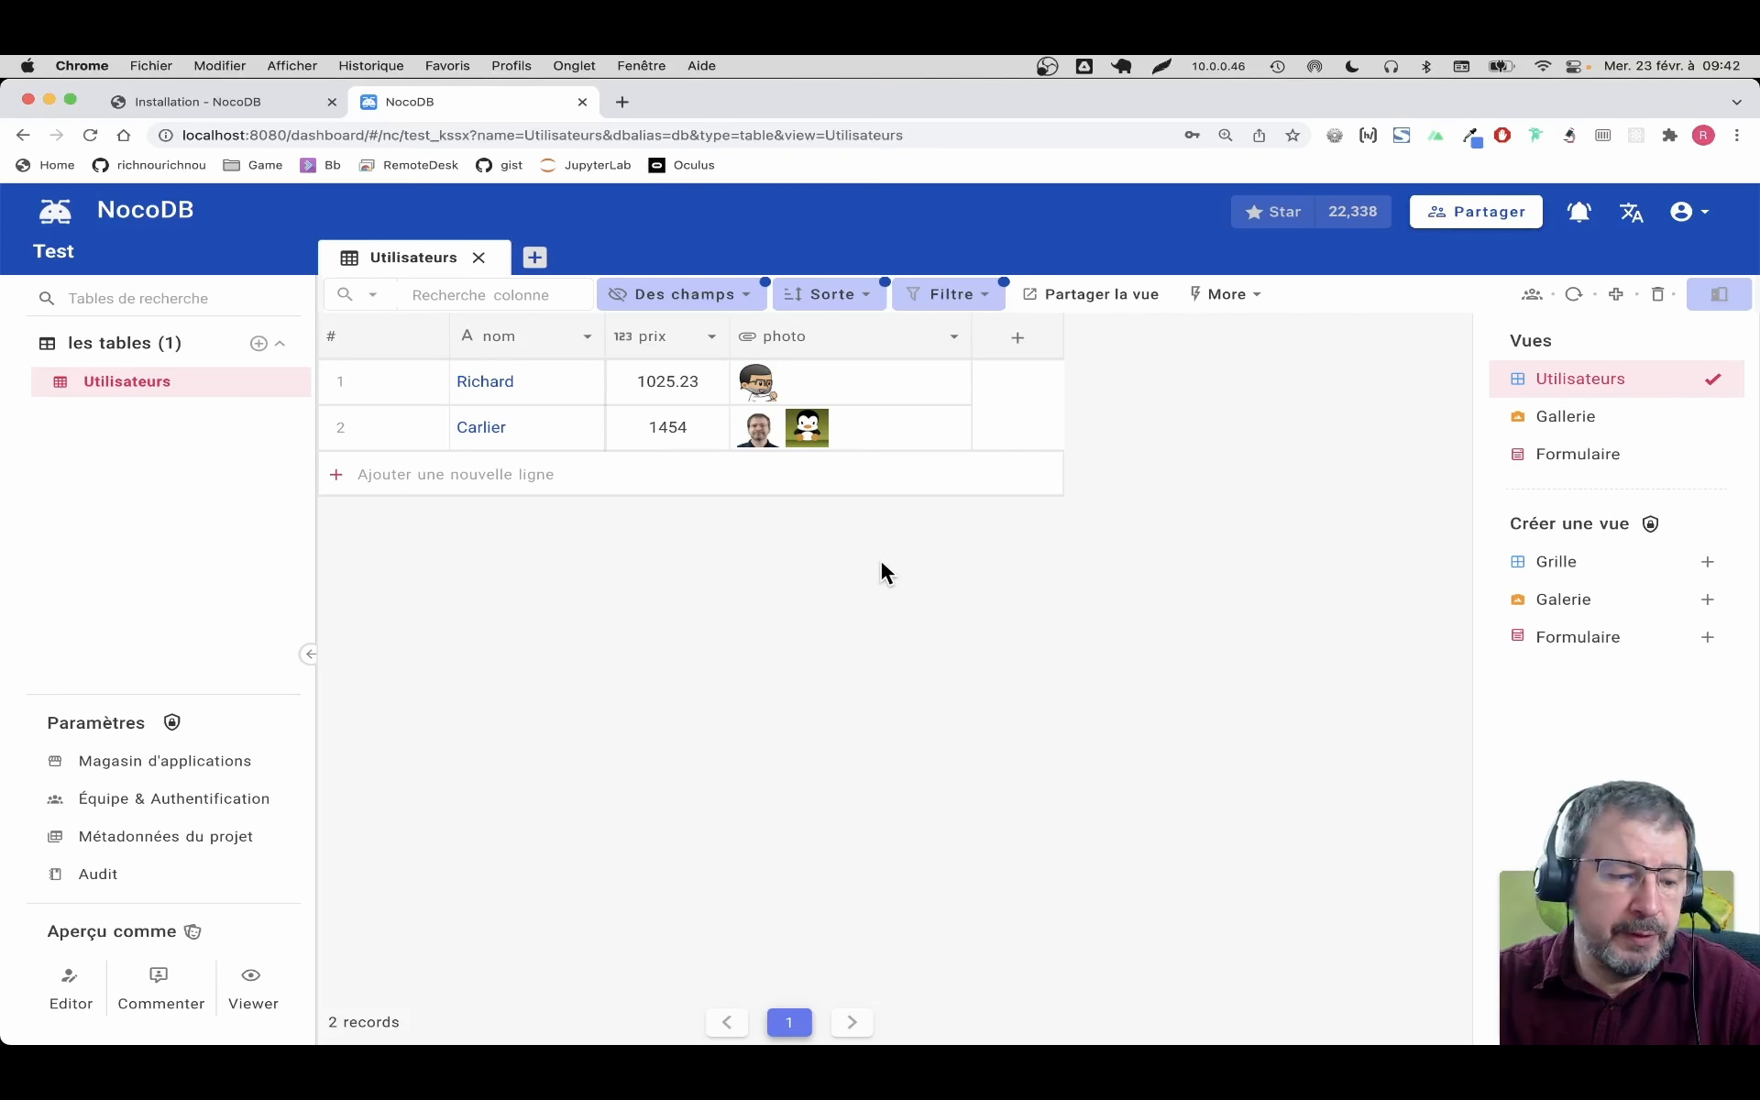
Generate a private share link for the view with password protection left off
click(1124, 303)
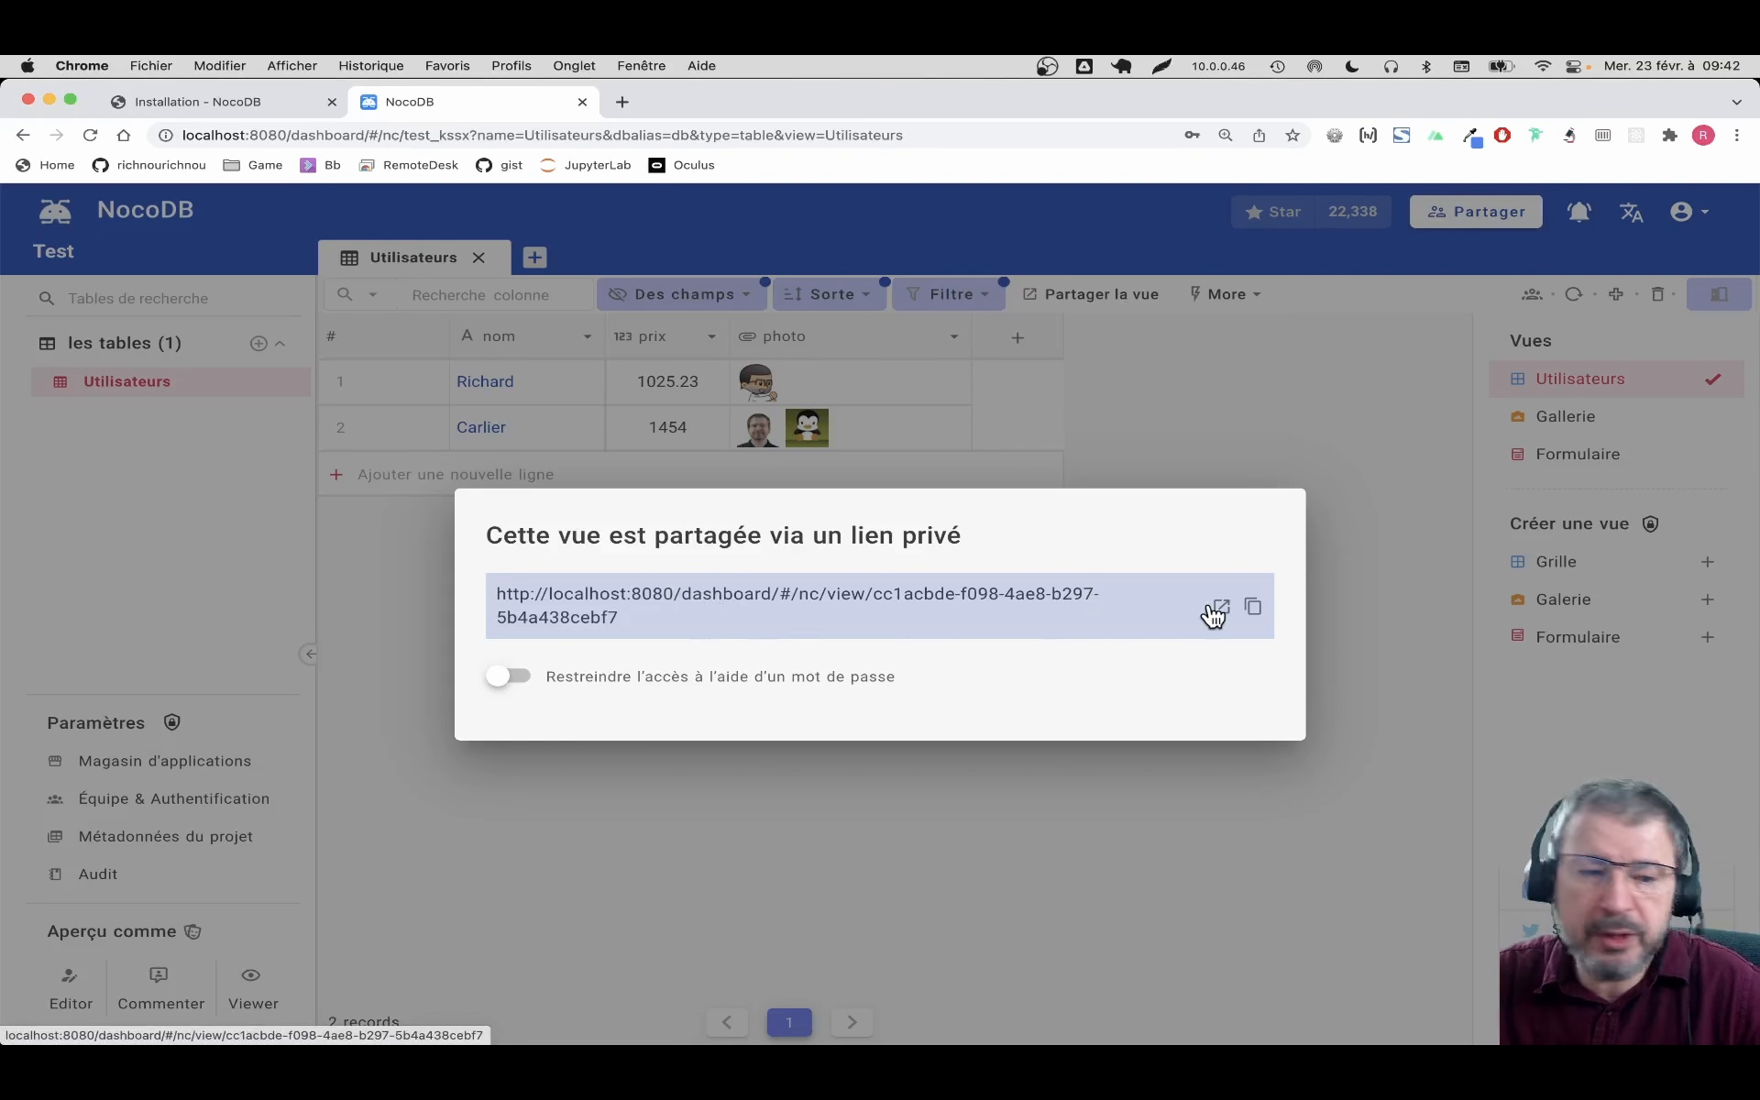
click(686, 678)
click(720, 642)
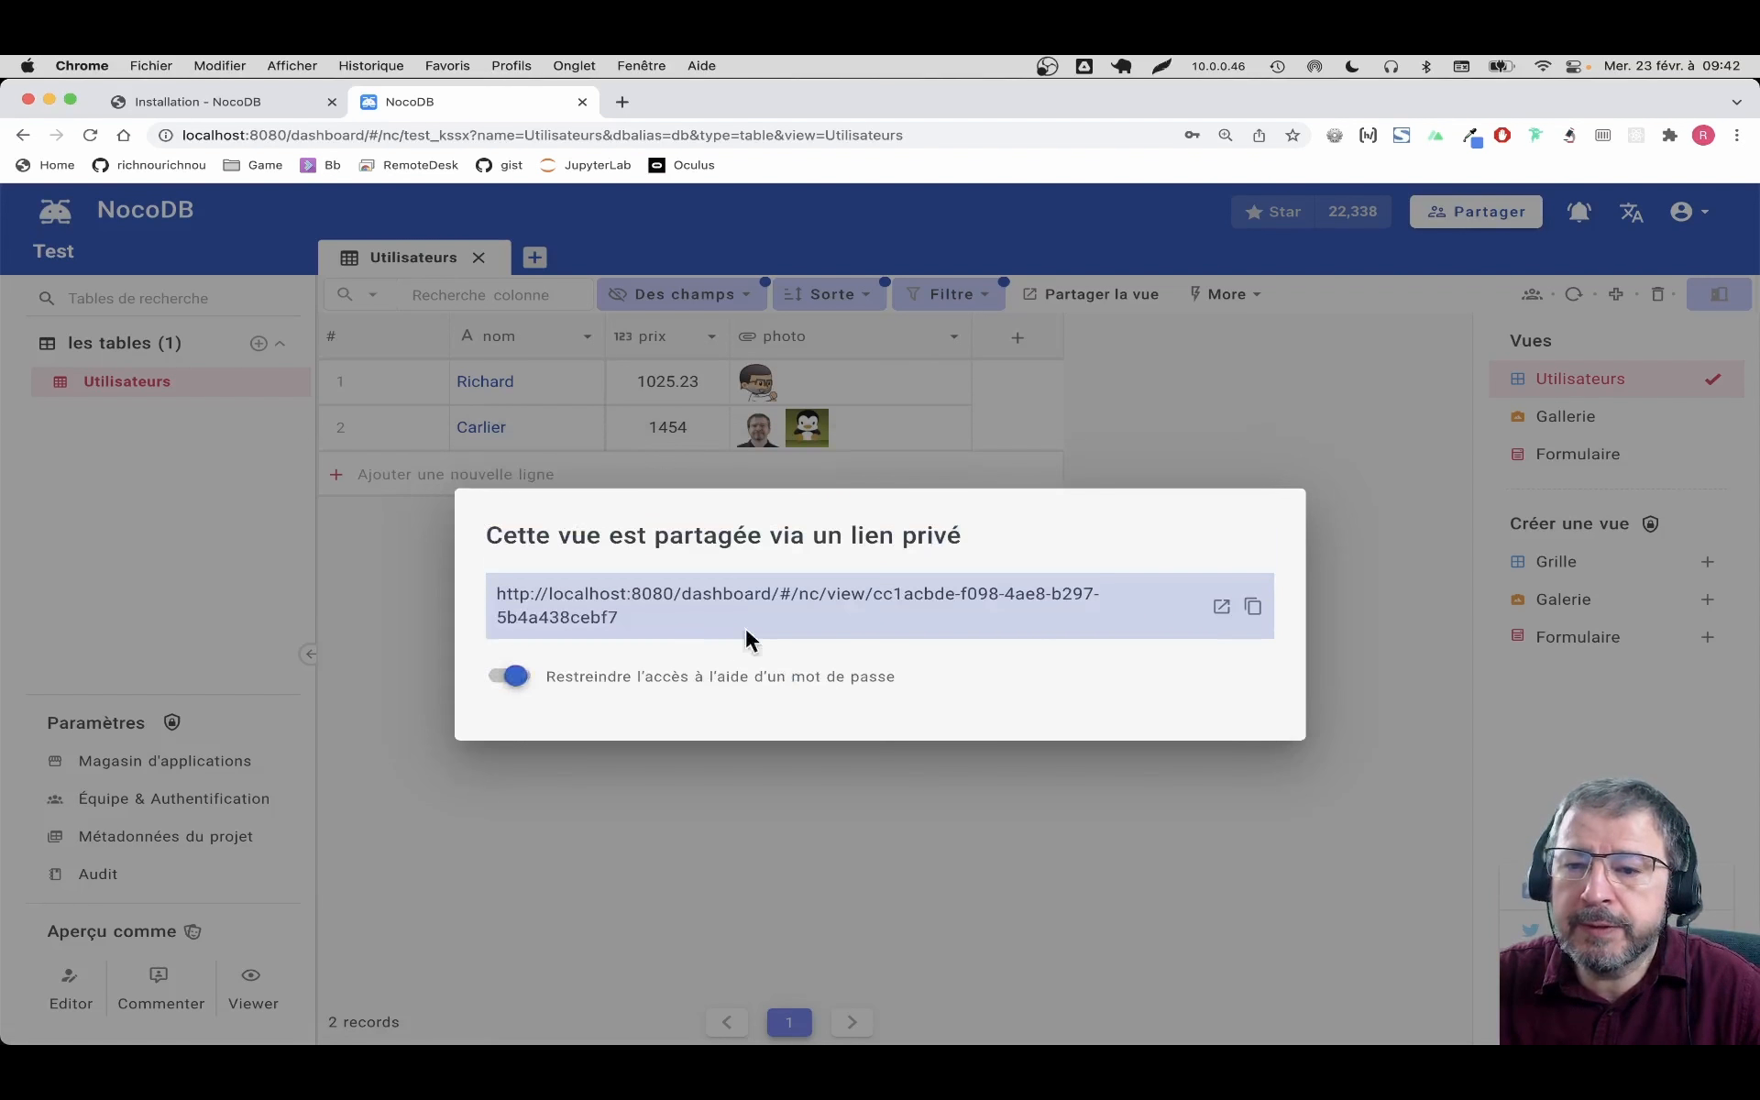
click(1252, 607)
key(Escape)
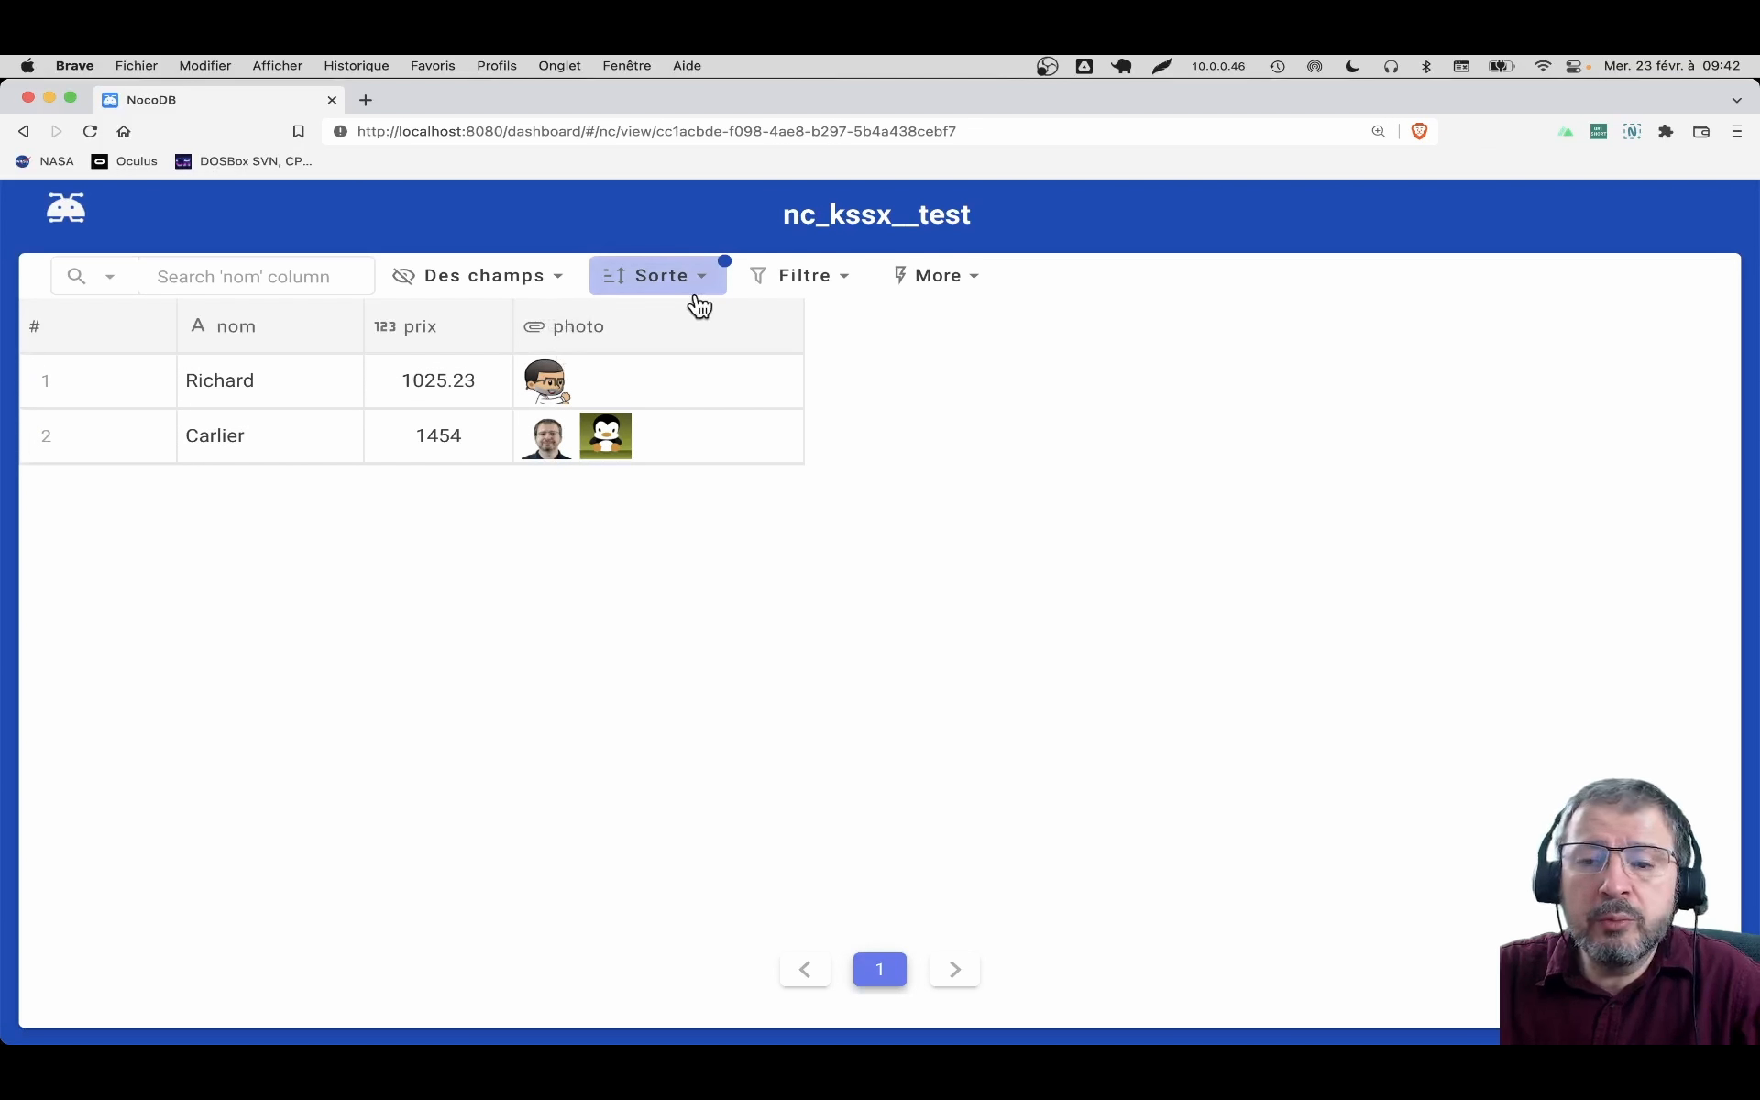
Inspect the shared view's Des champs, Sorte, Filtre and CSV download options
click(566, 282)
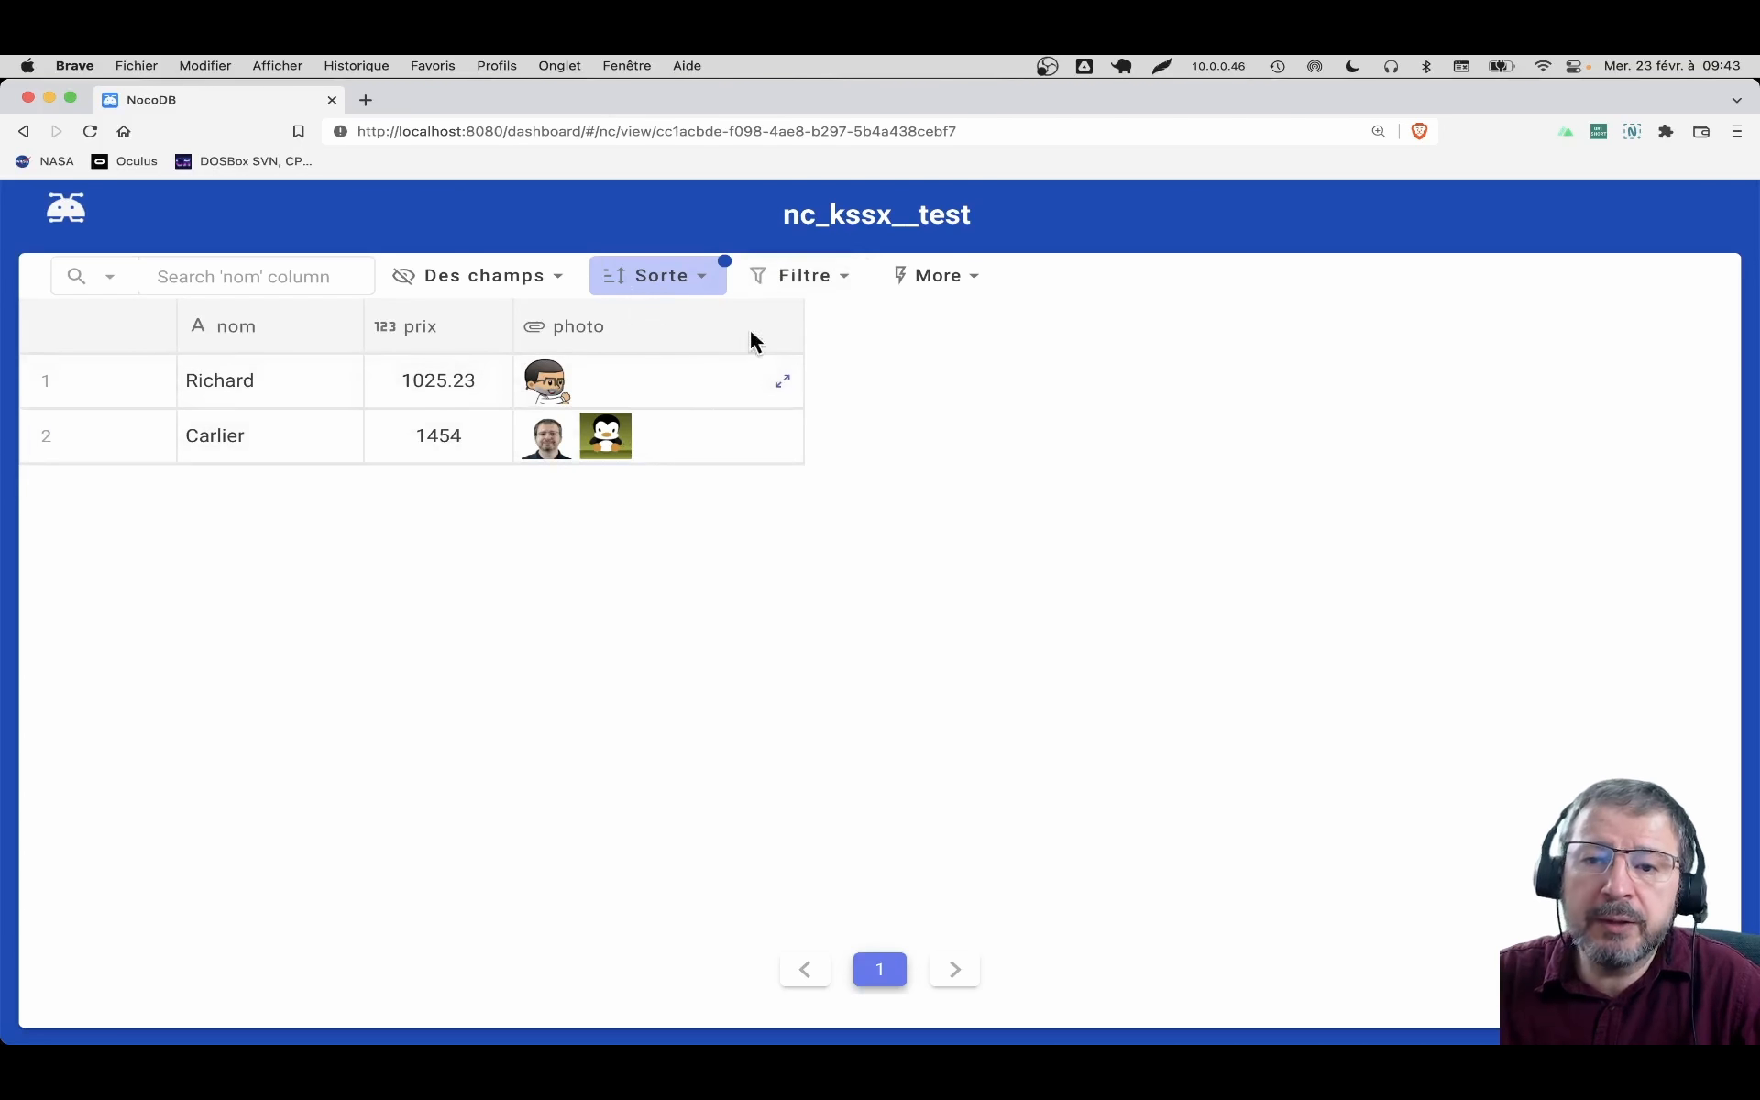
click(723, 287)
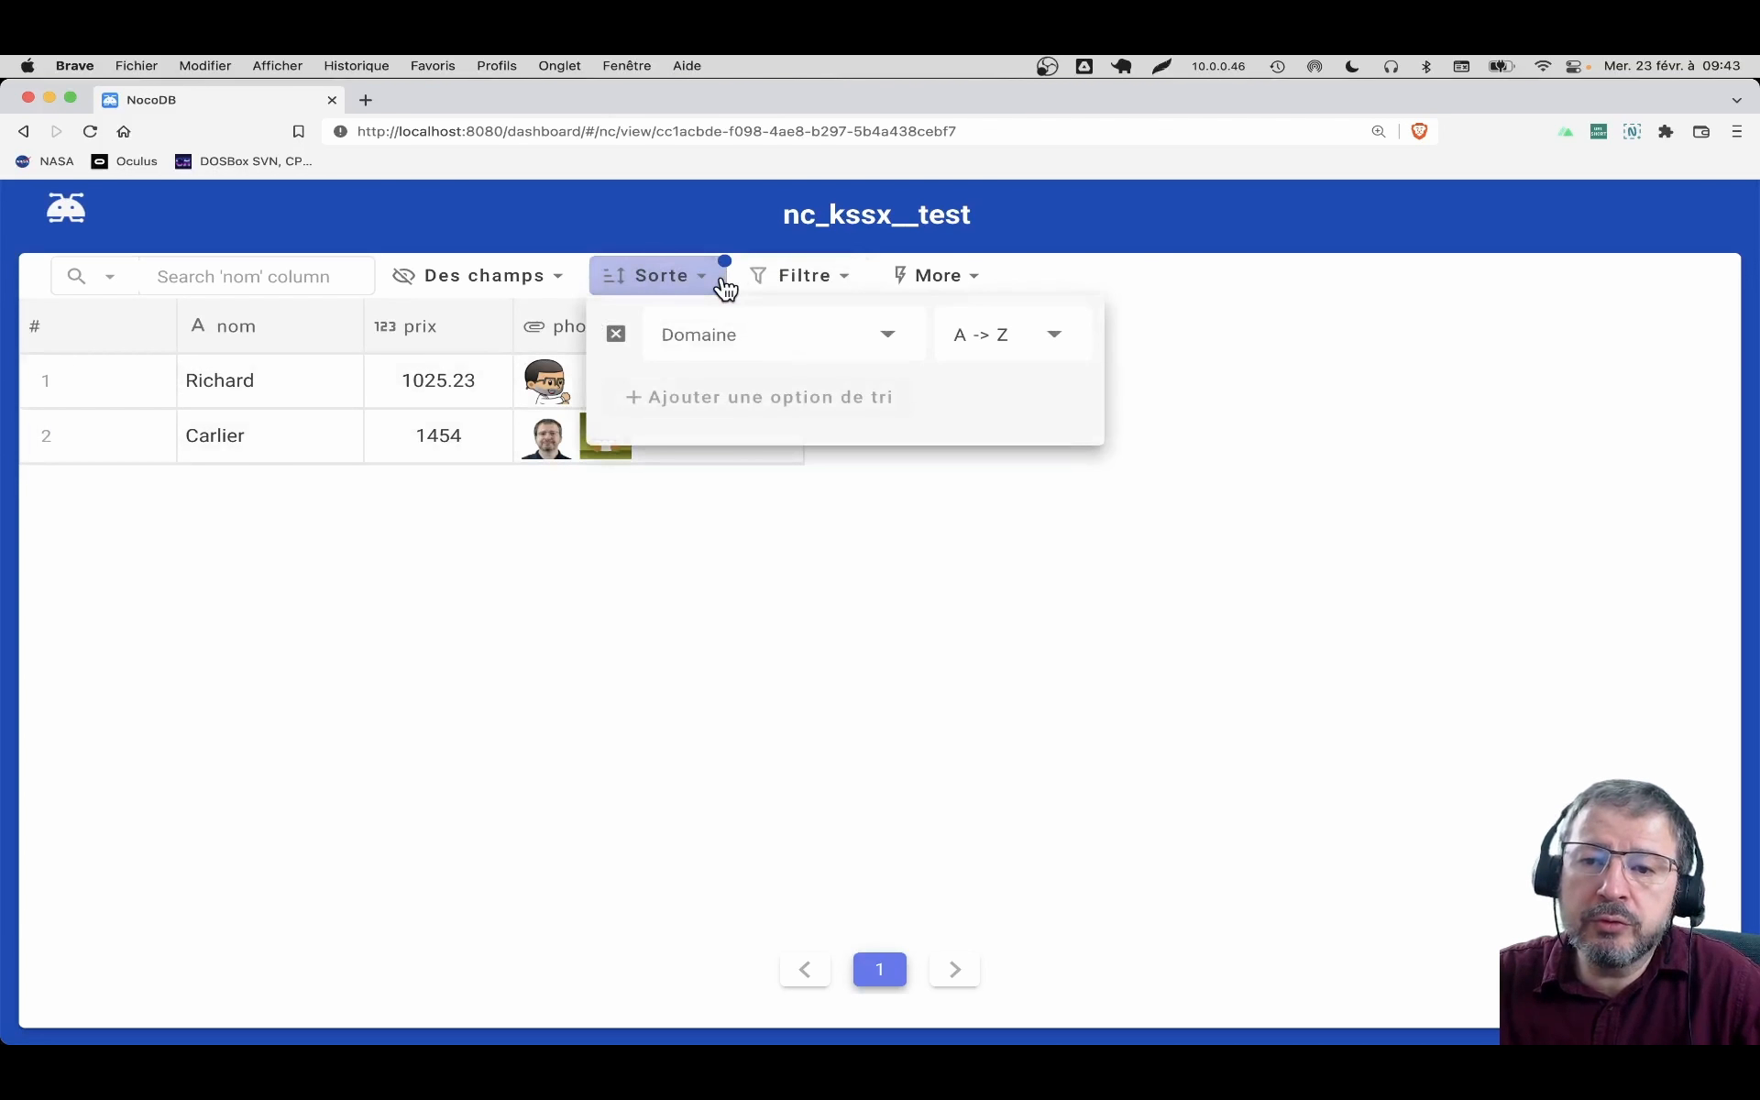
click(838, 284)
click(894, 535)
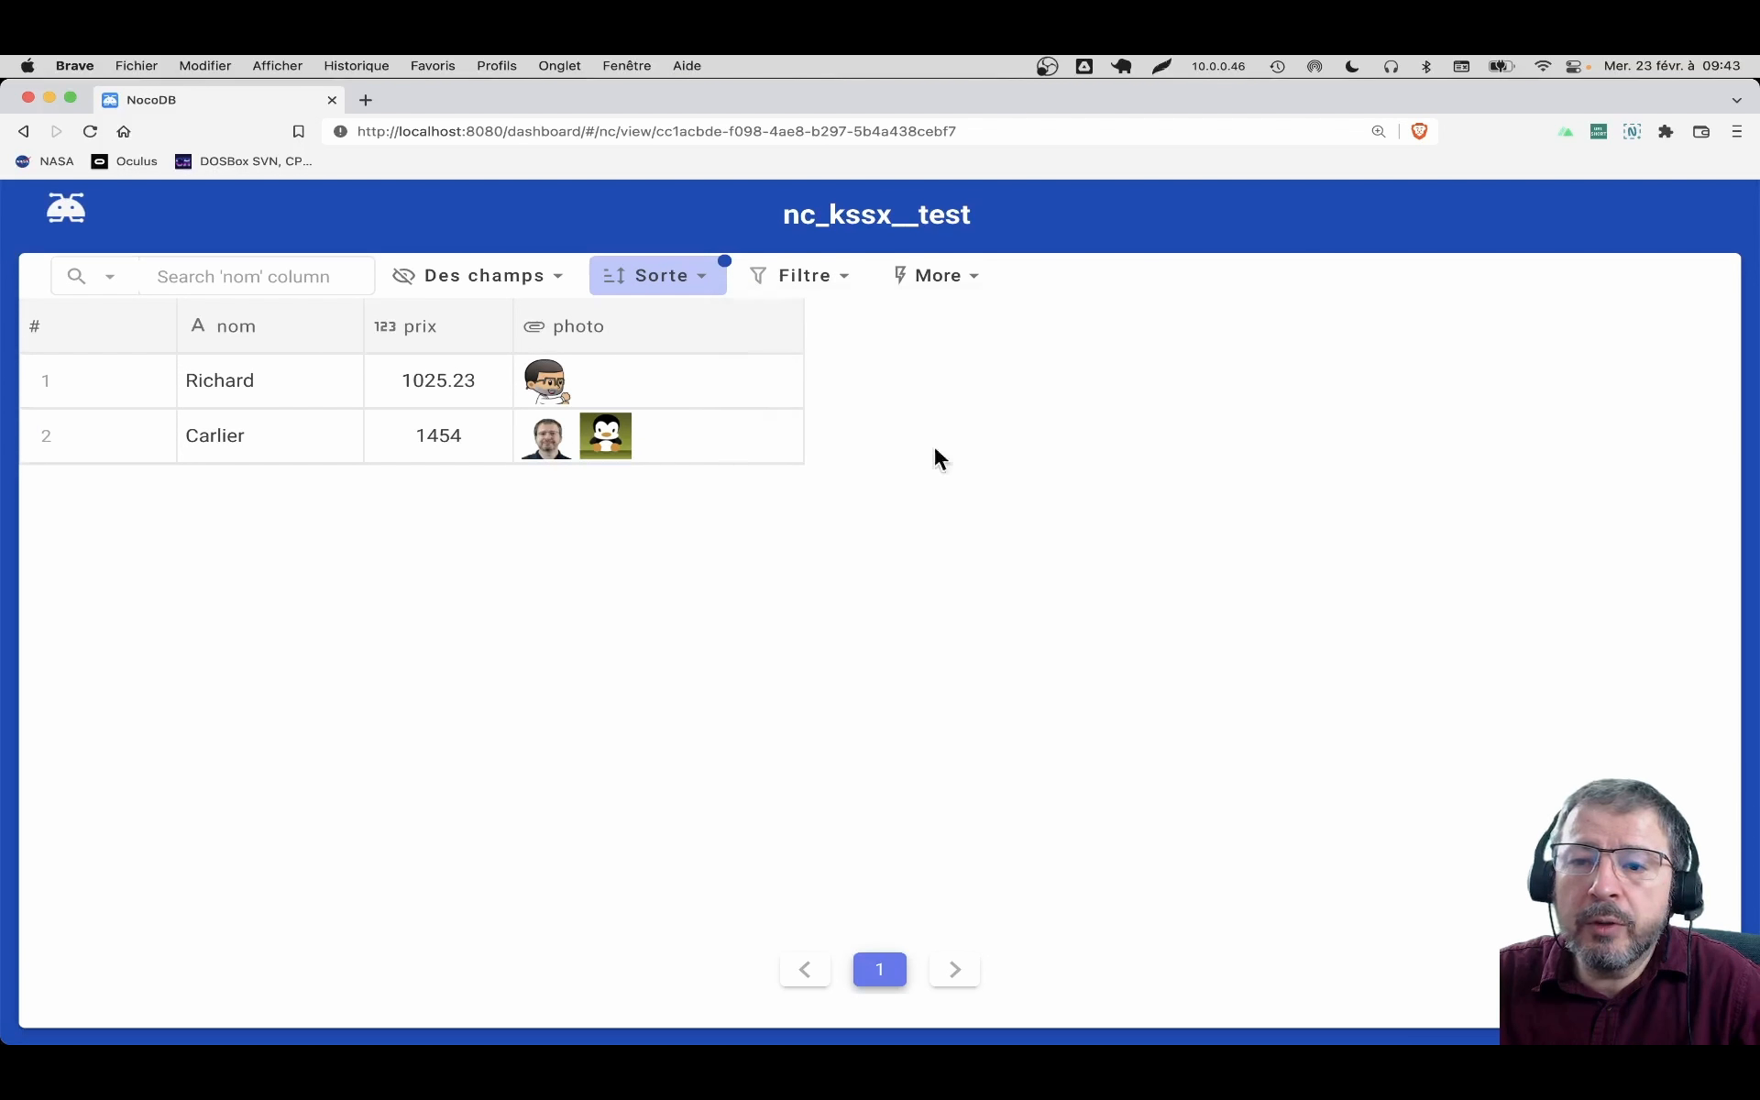
click(973, 276)
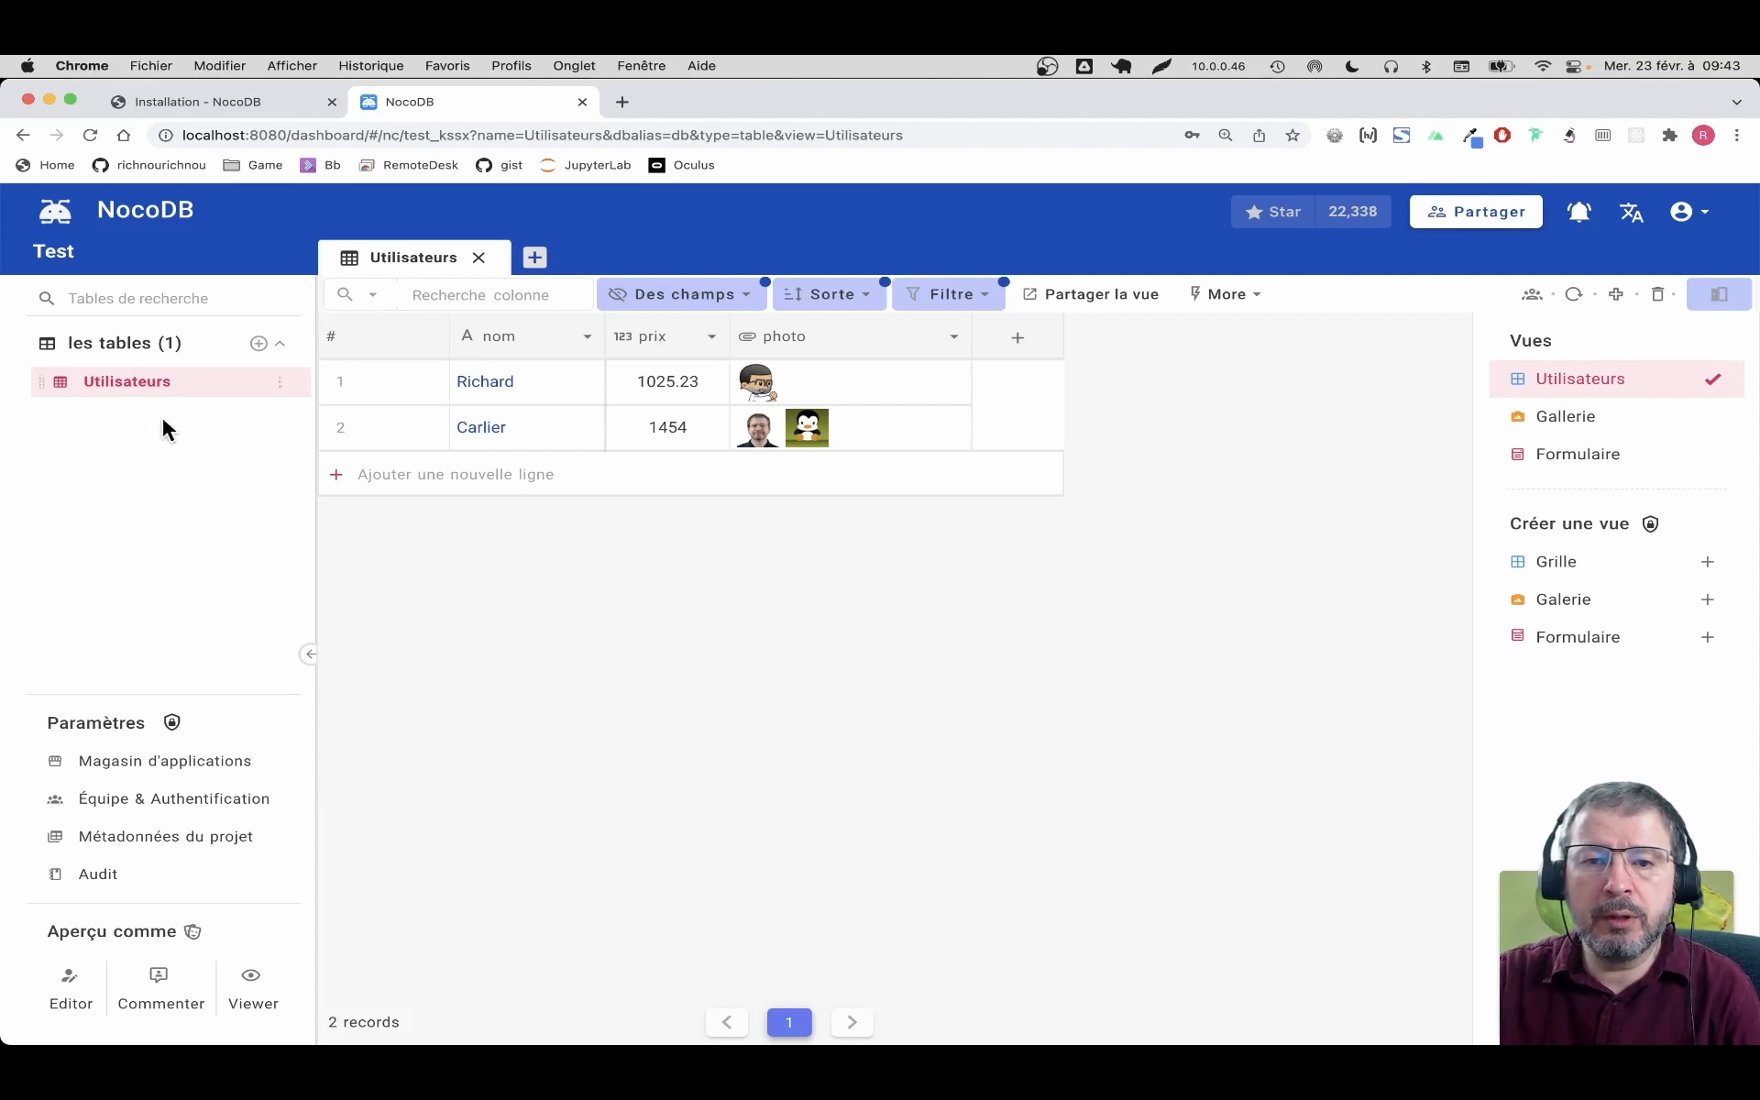
Create a new table named Pays
click(259, 344)
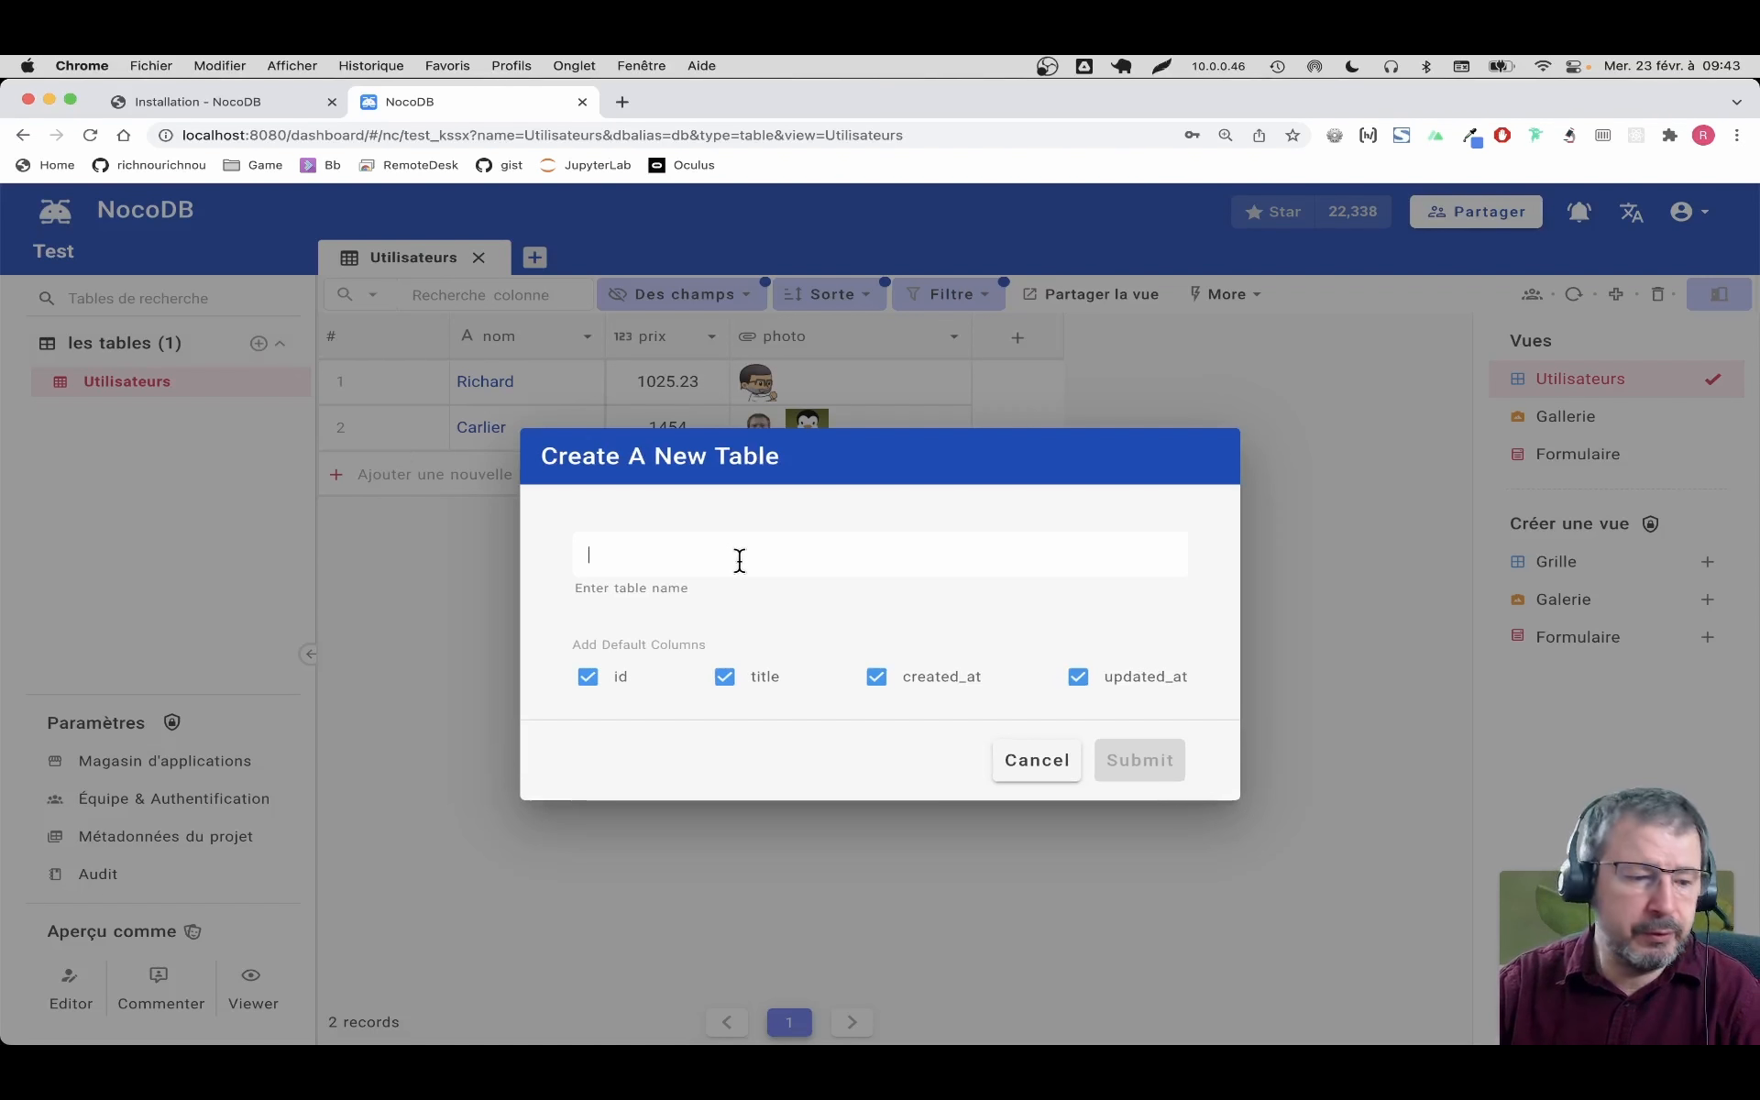
text(Pa)
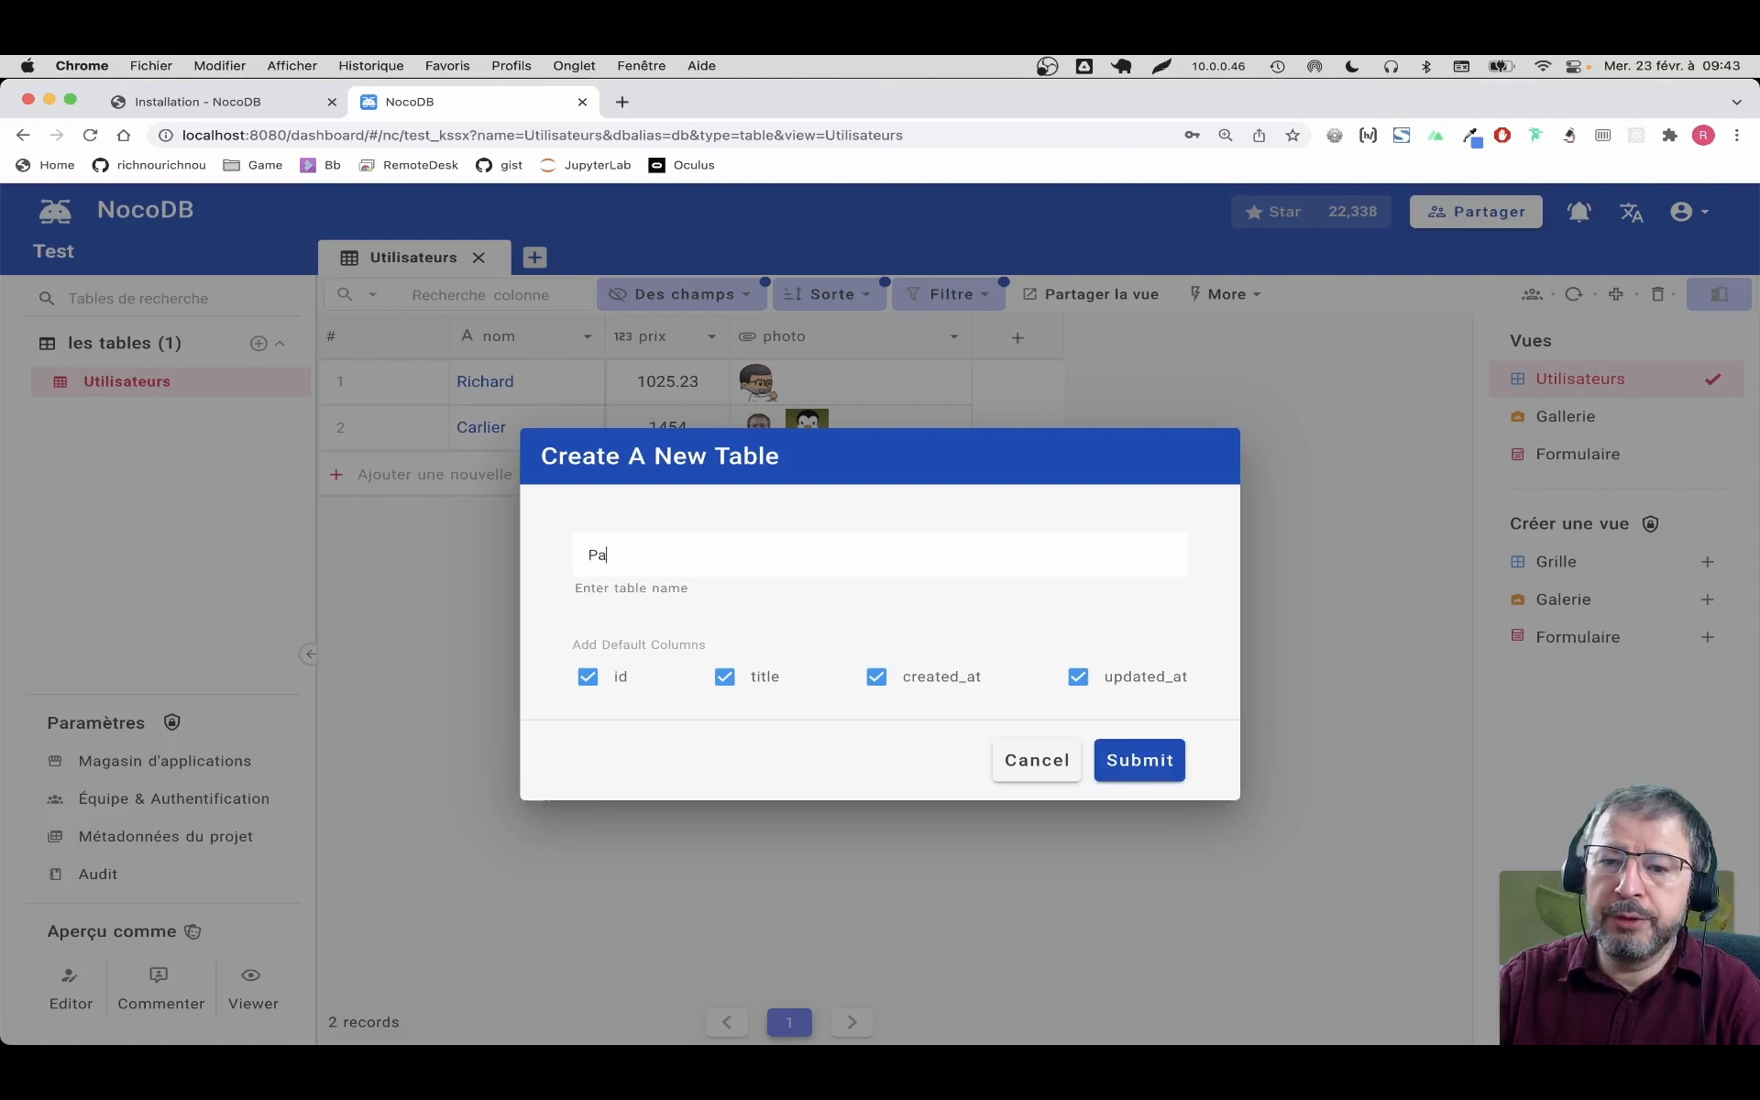
text(ul)
key(BackSpace)
key(BackSpace)
text(ys)
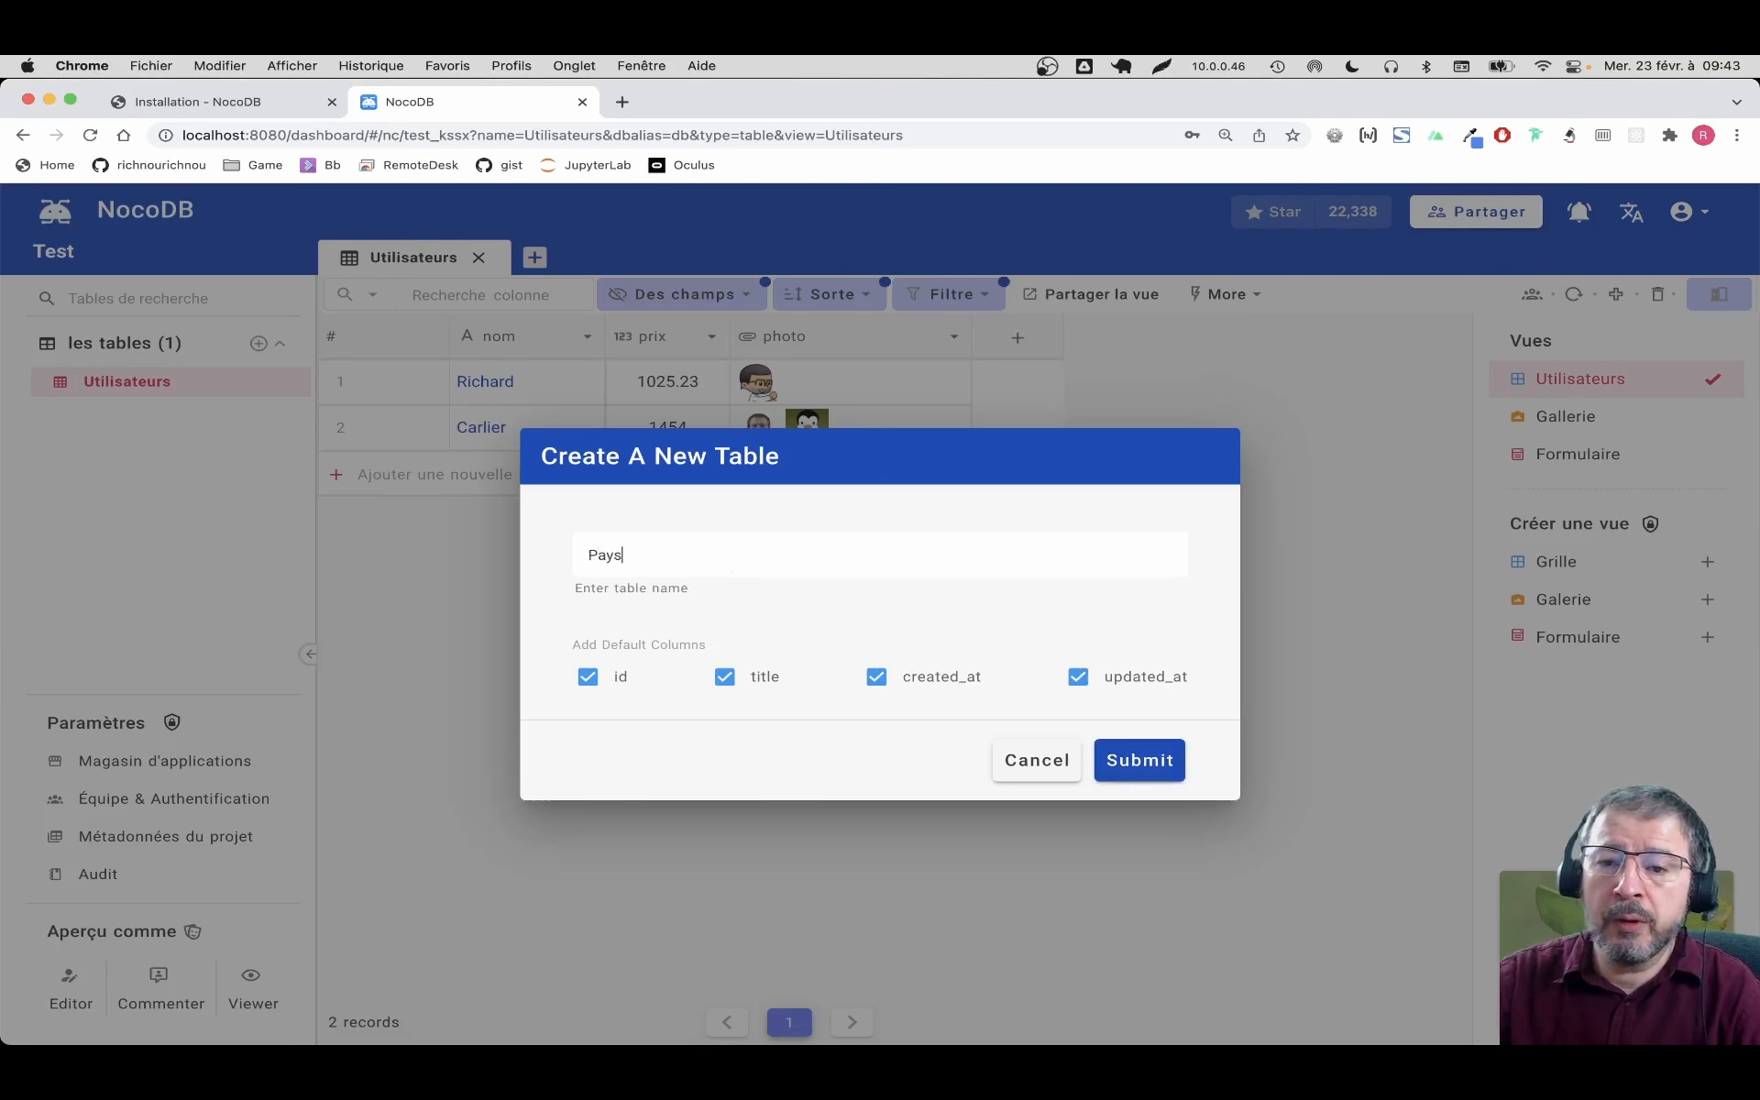
click(1160, 772)
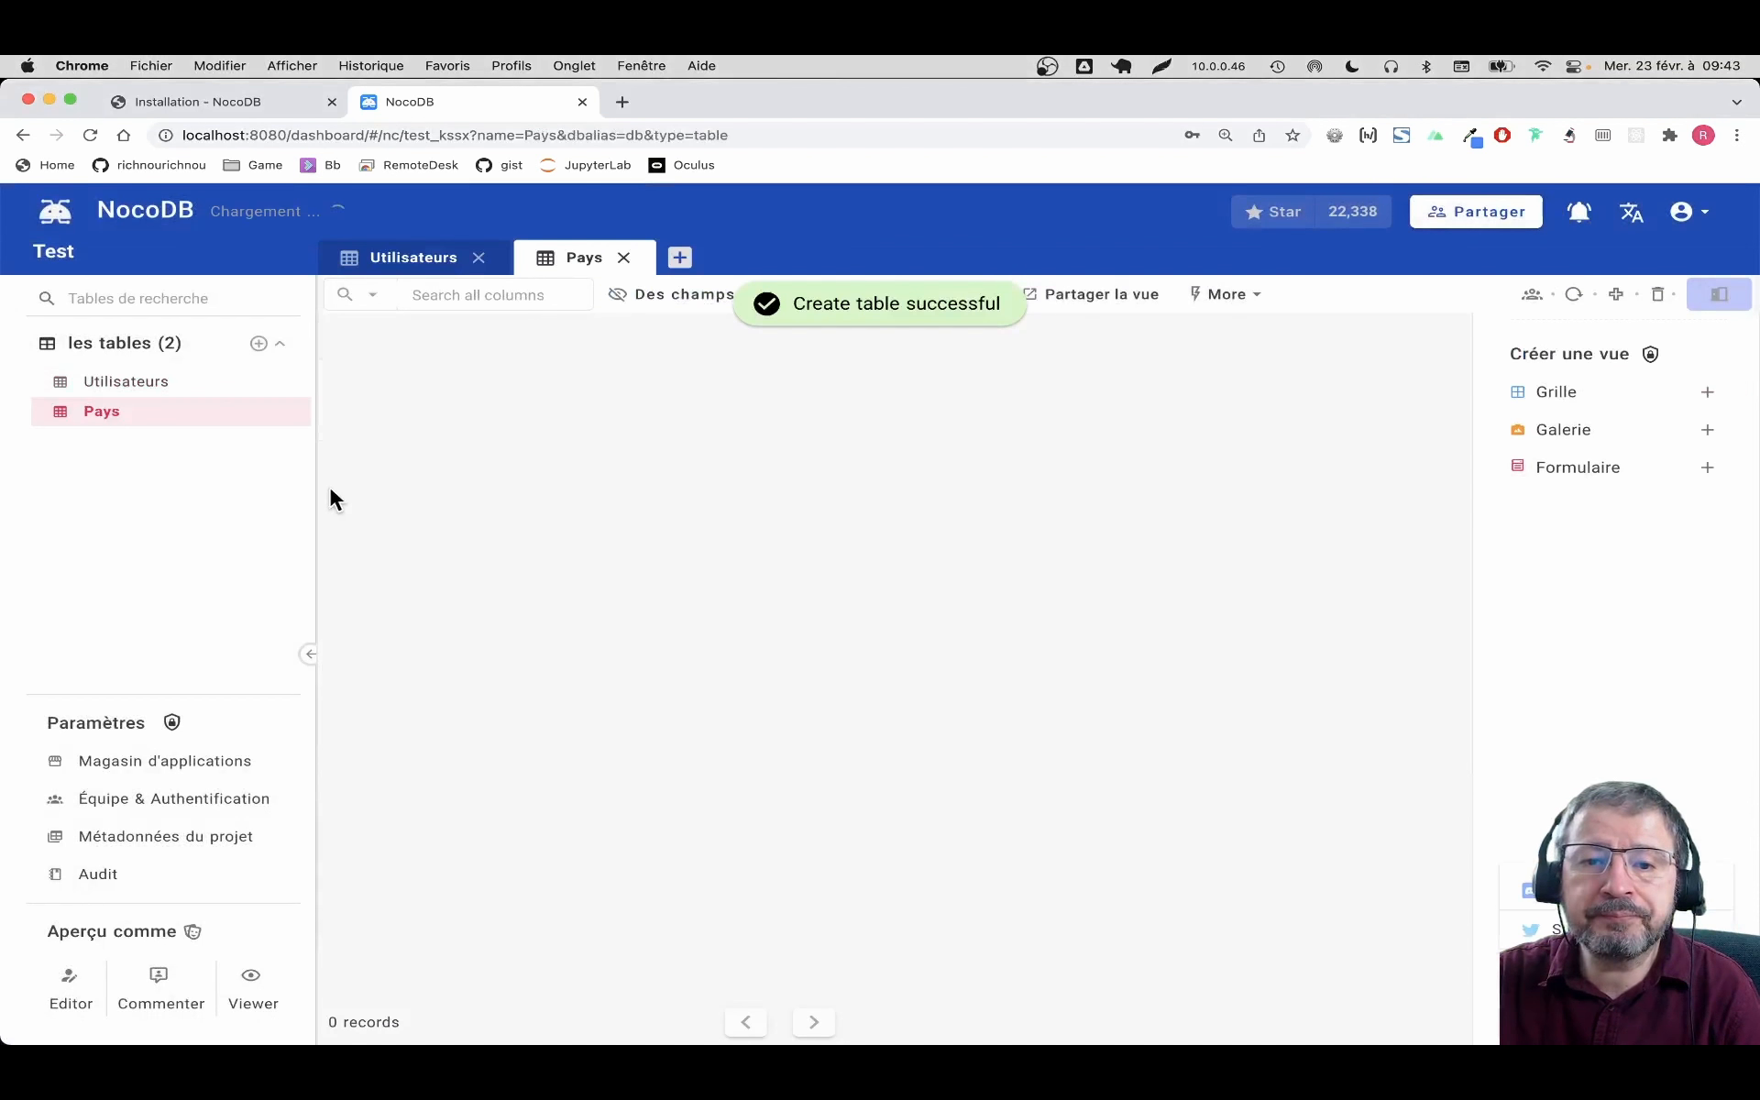
Add a SingleLineText column named nom to the Pays table
click(510, 336)
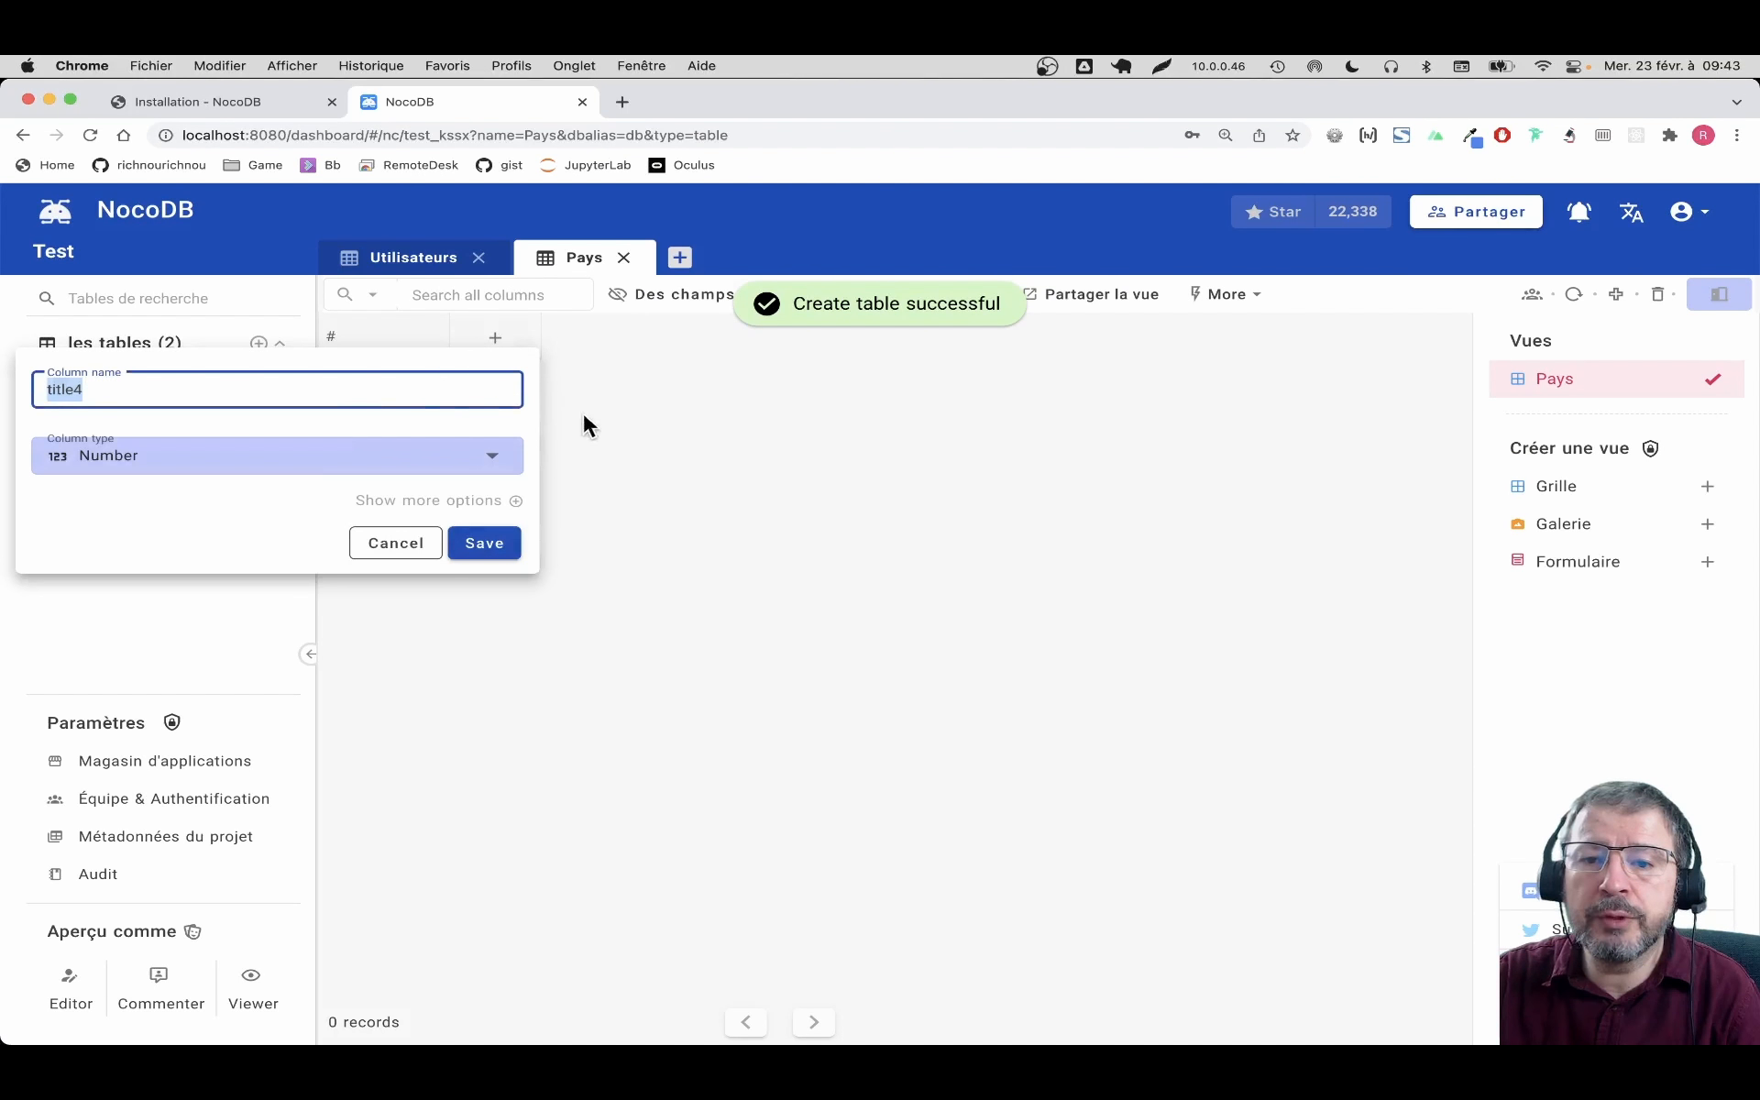
text(Nom)
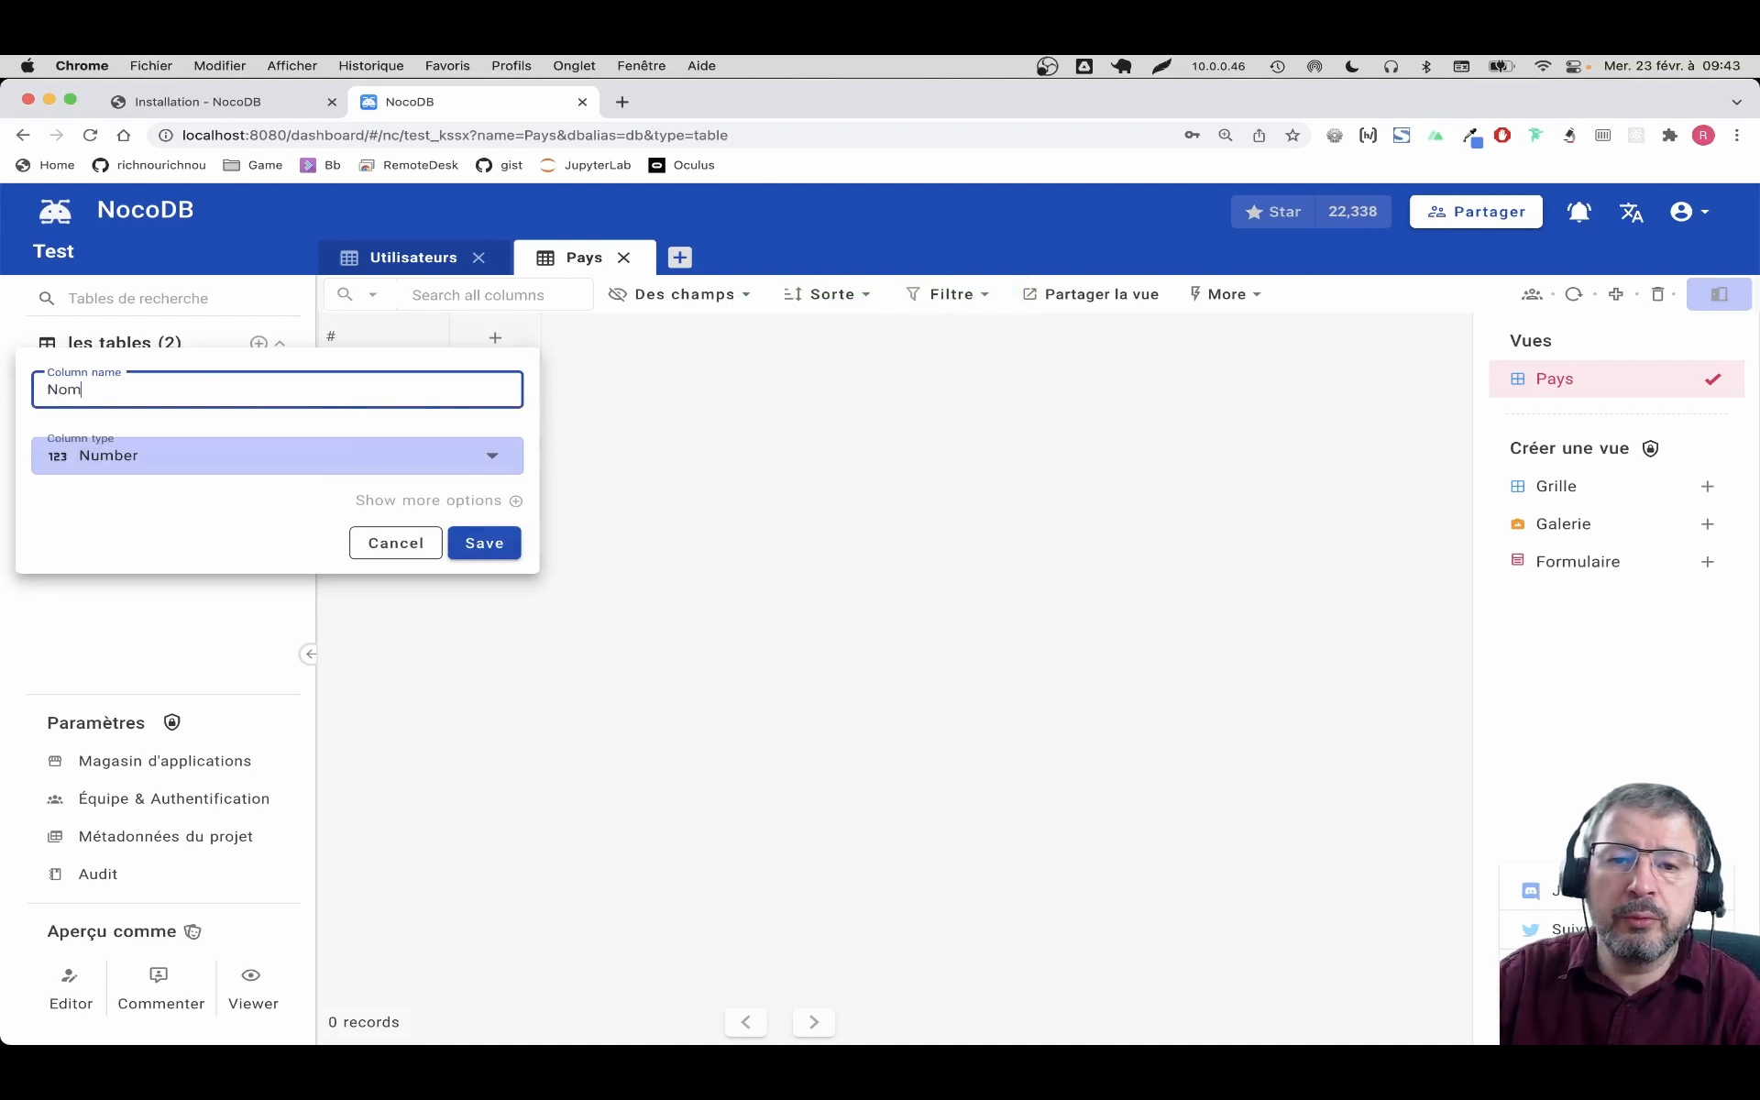
key(BackSpace)
key(BackSpace)
key(BackSpace)
text(nom)
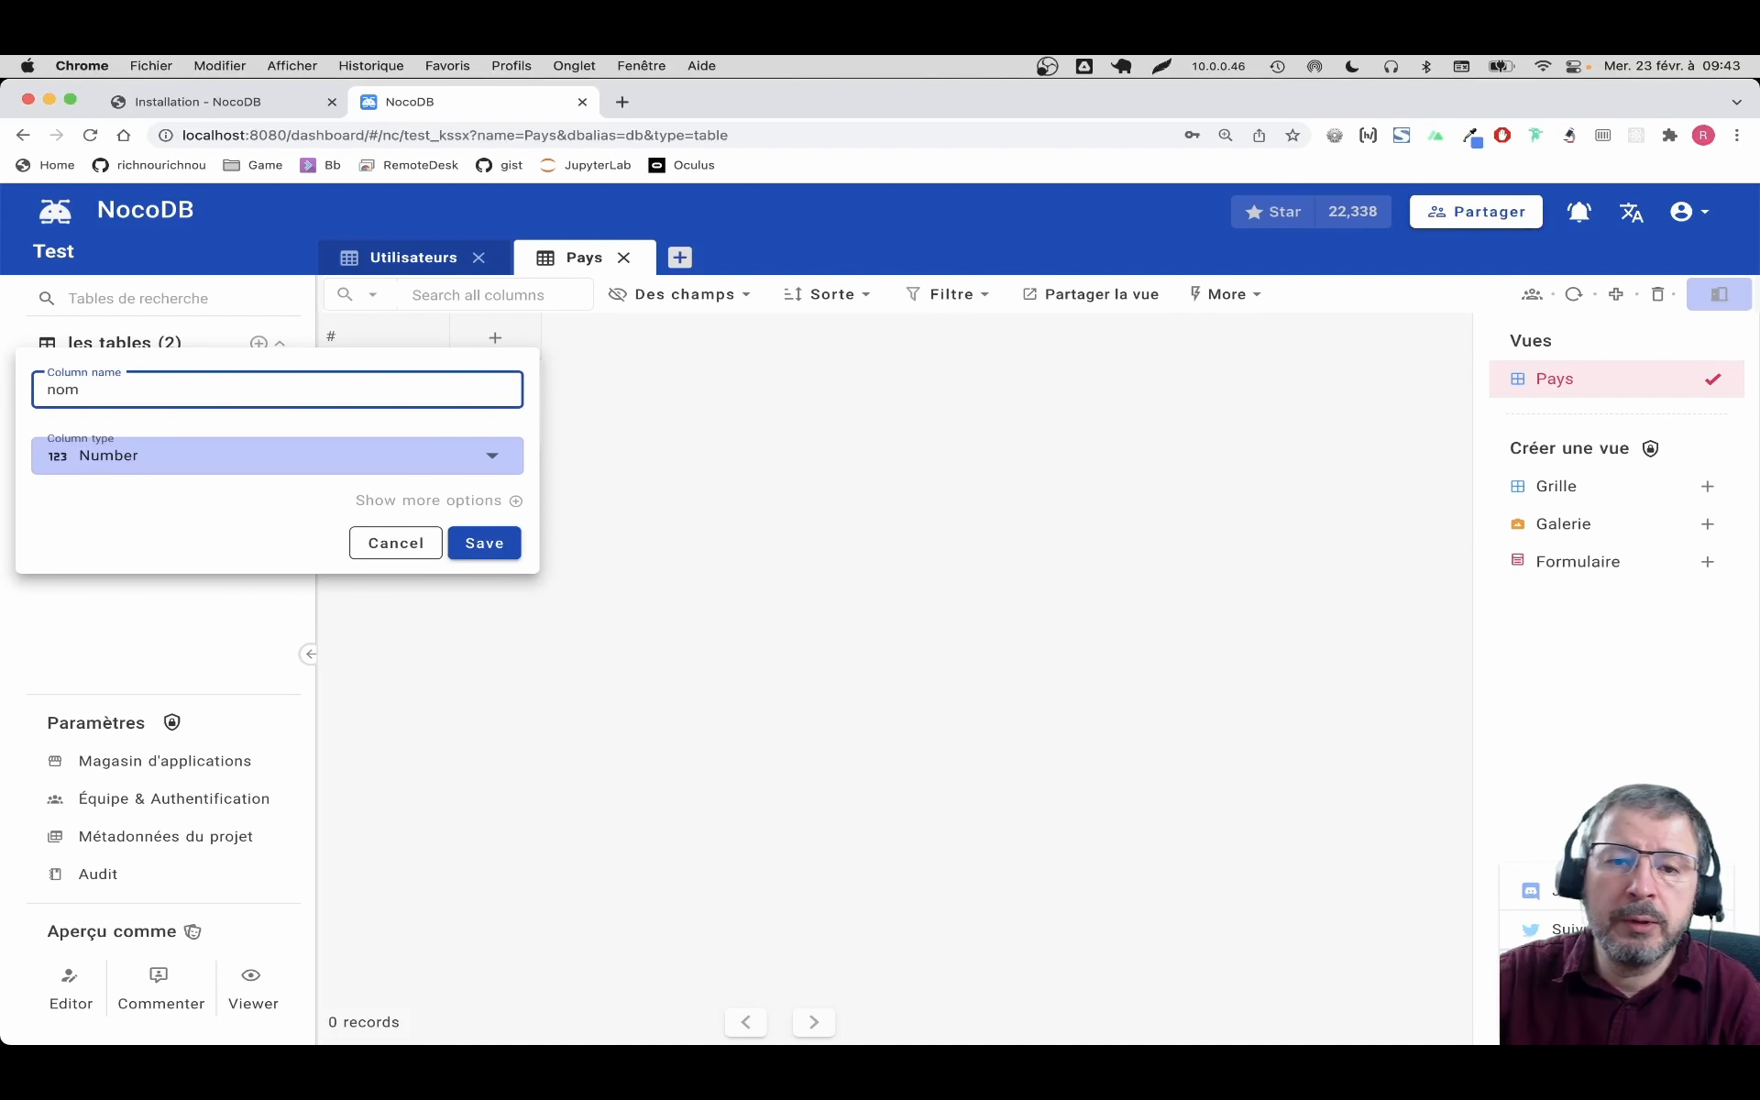
click(232, 445)
text(tex)
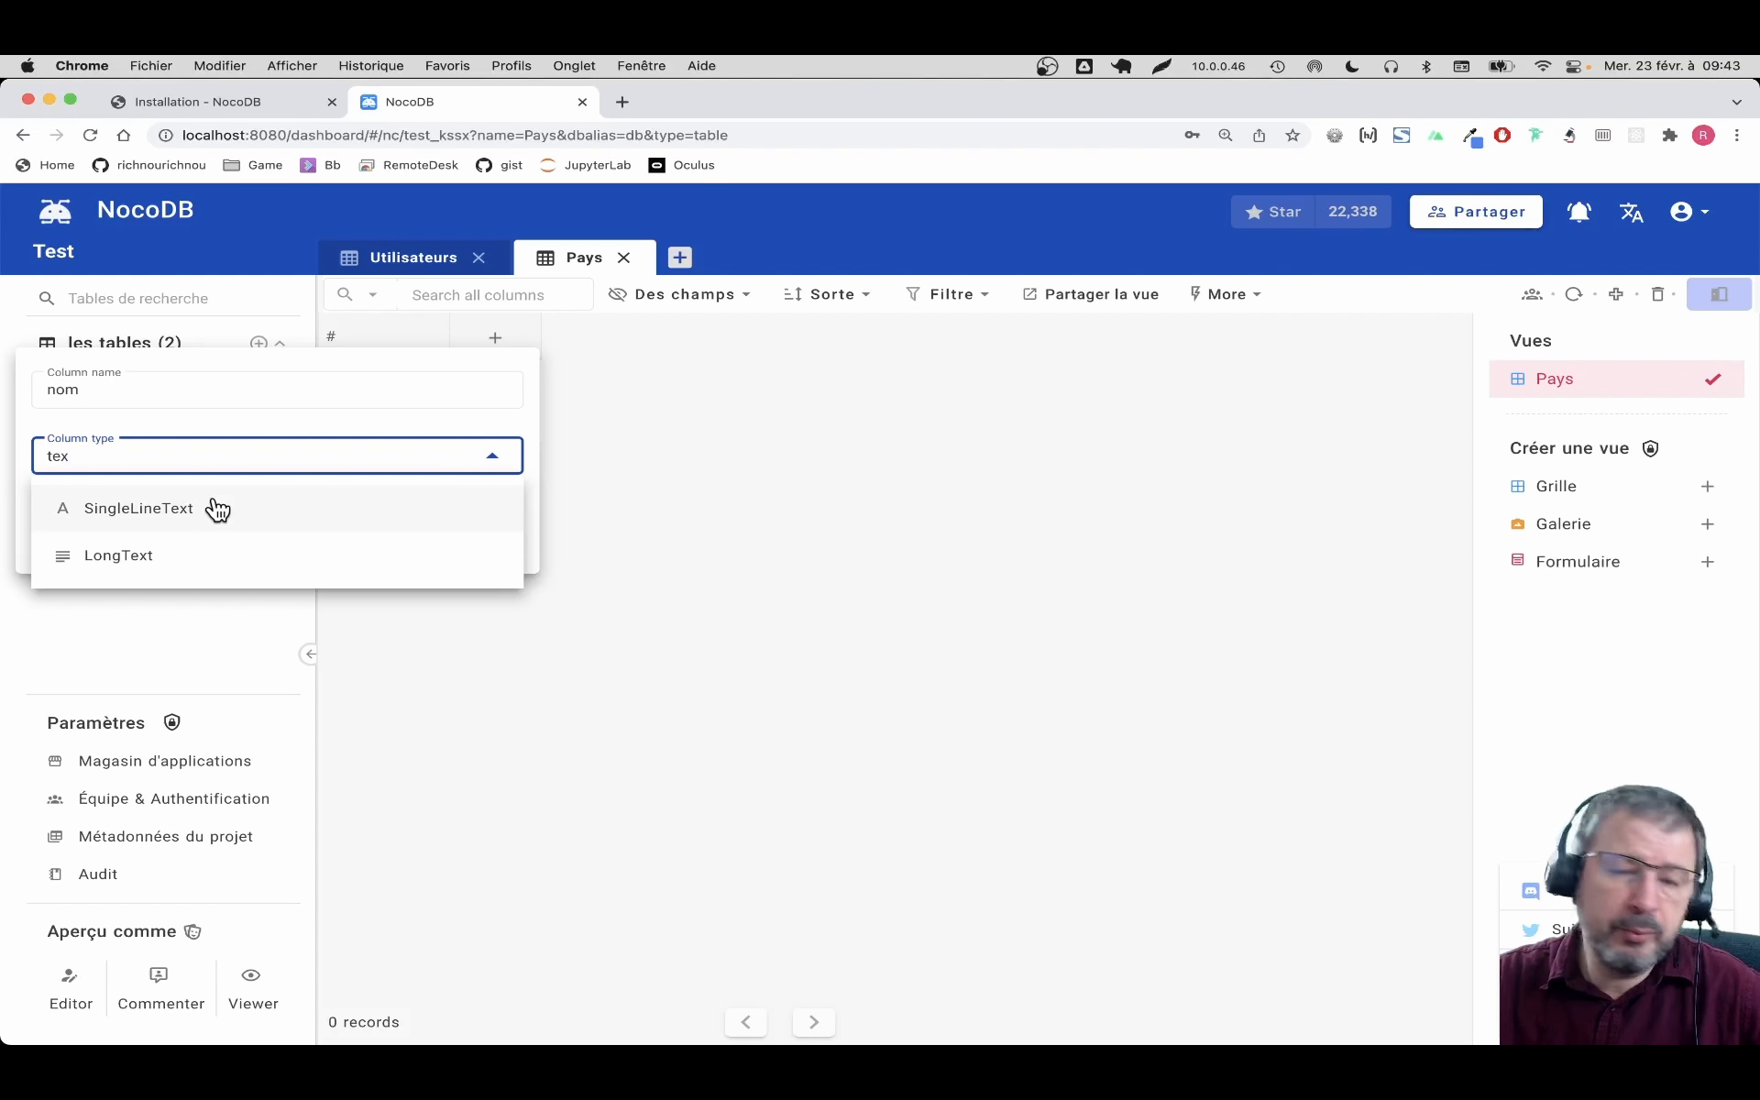
click(169, 519)
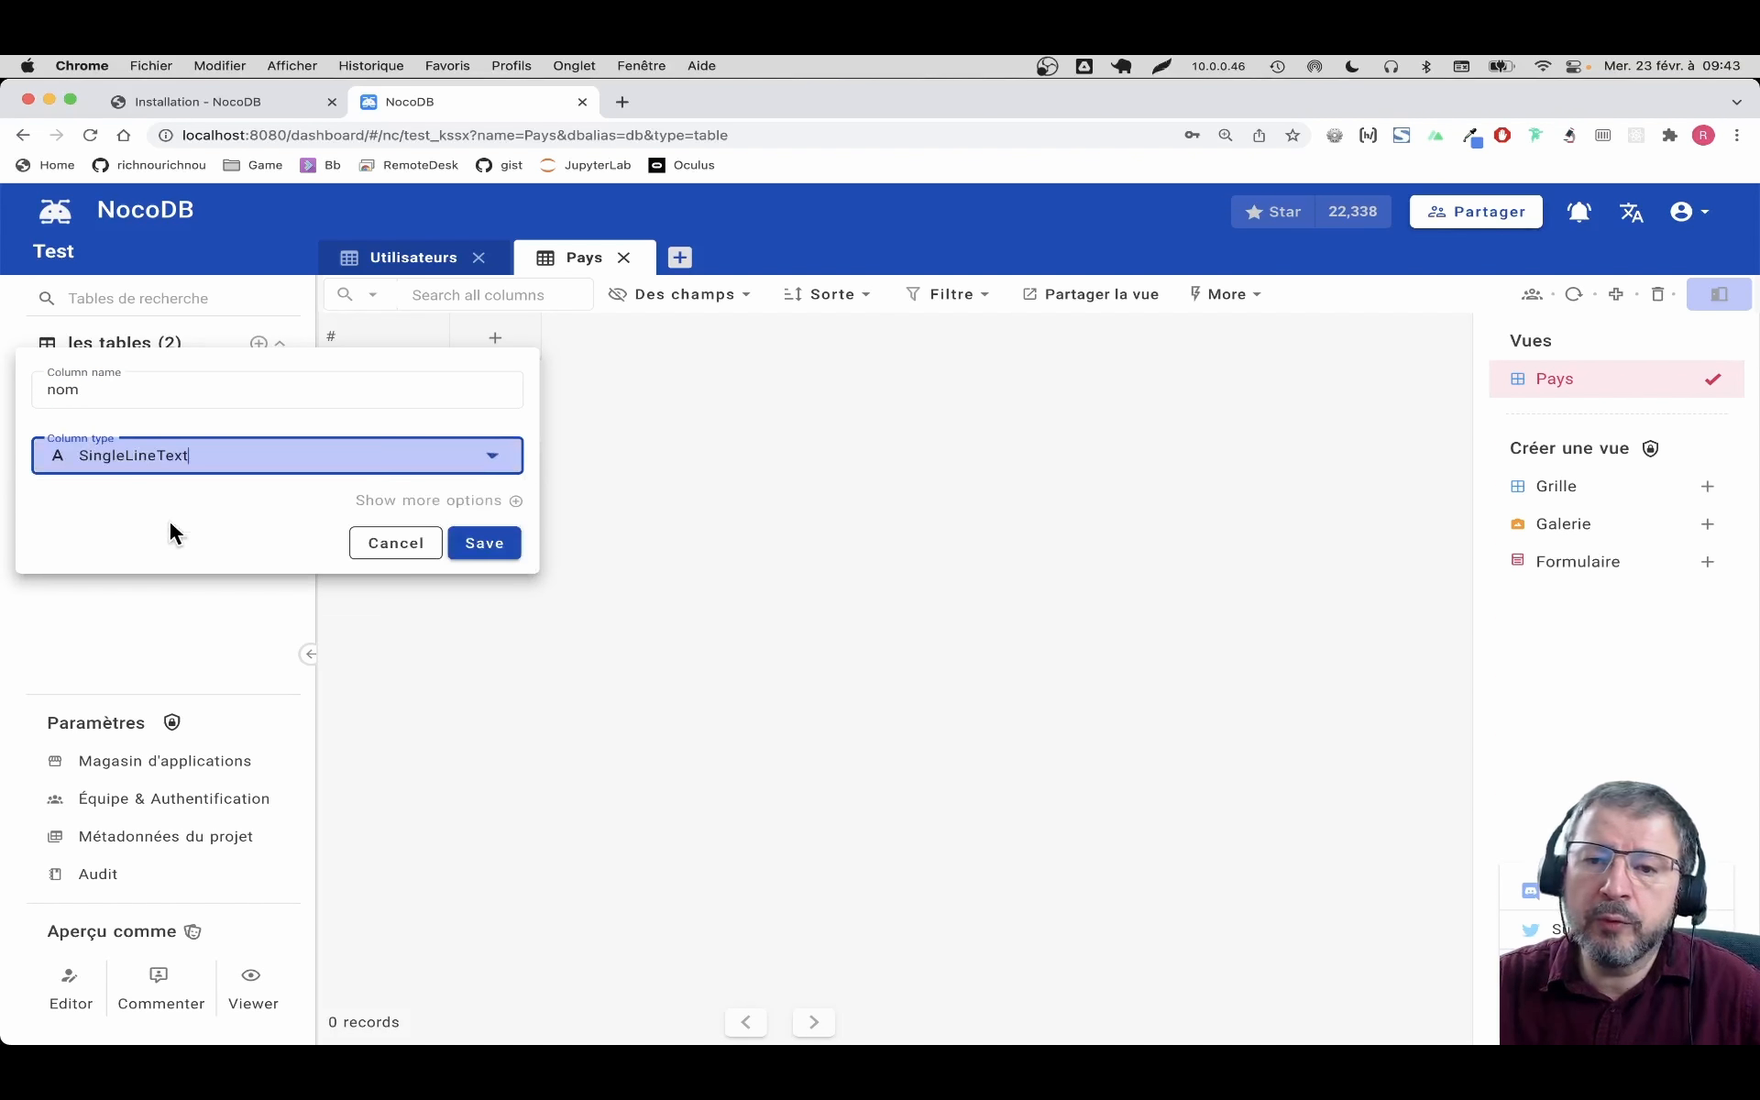
click(487, 545)
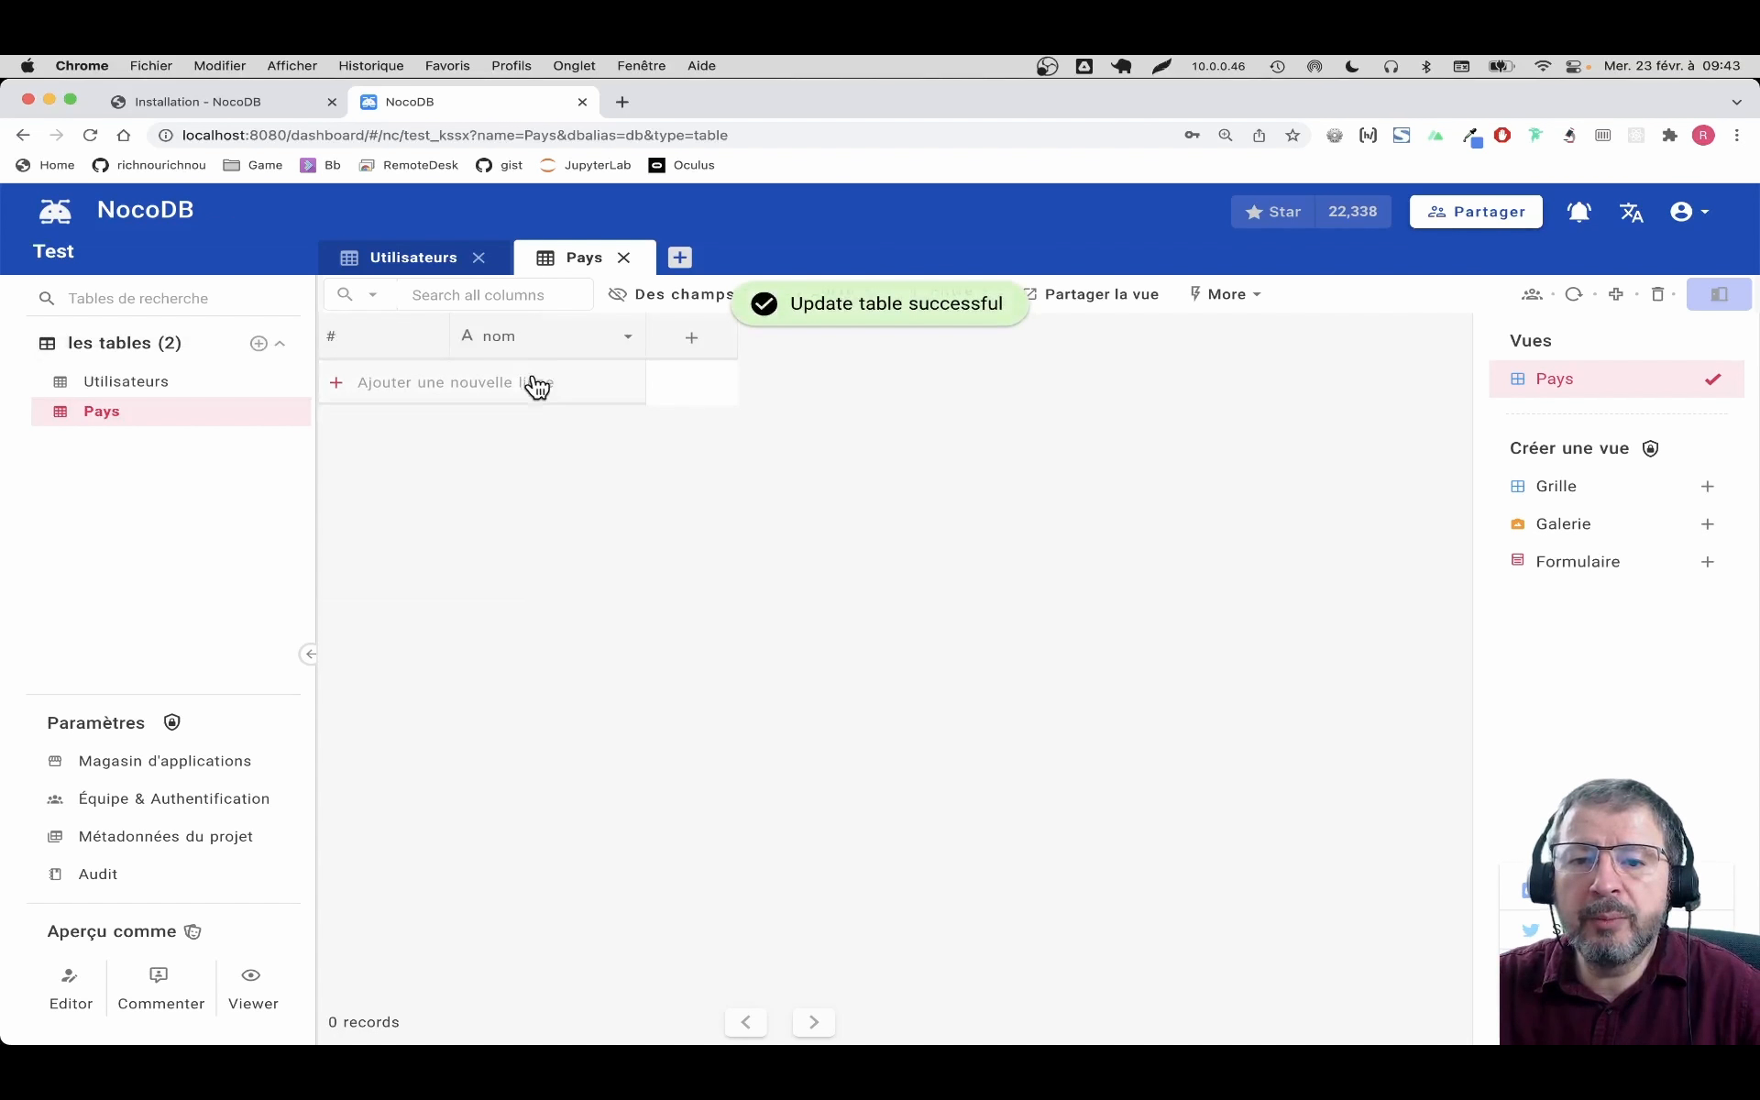
Add rows for France and Belgique in the nom column
click(530, 382)
click(598, 394)
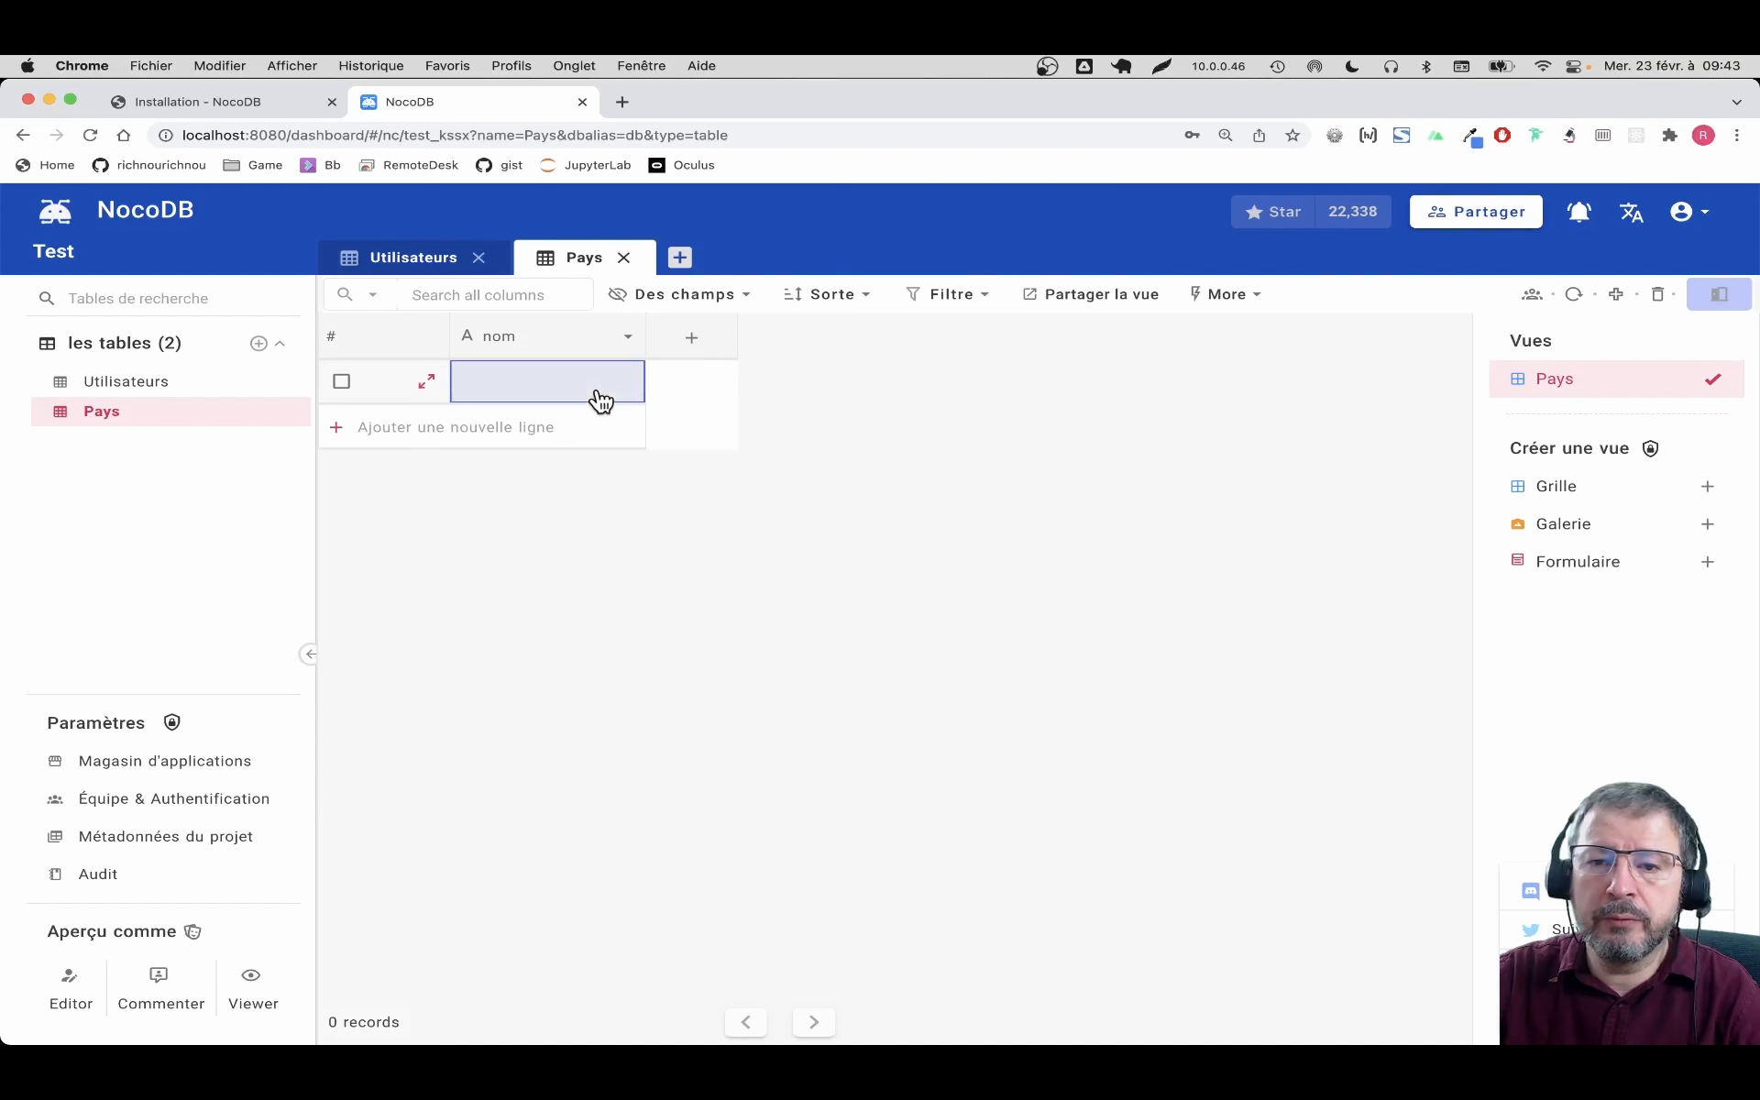
text(Fra)
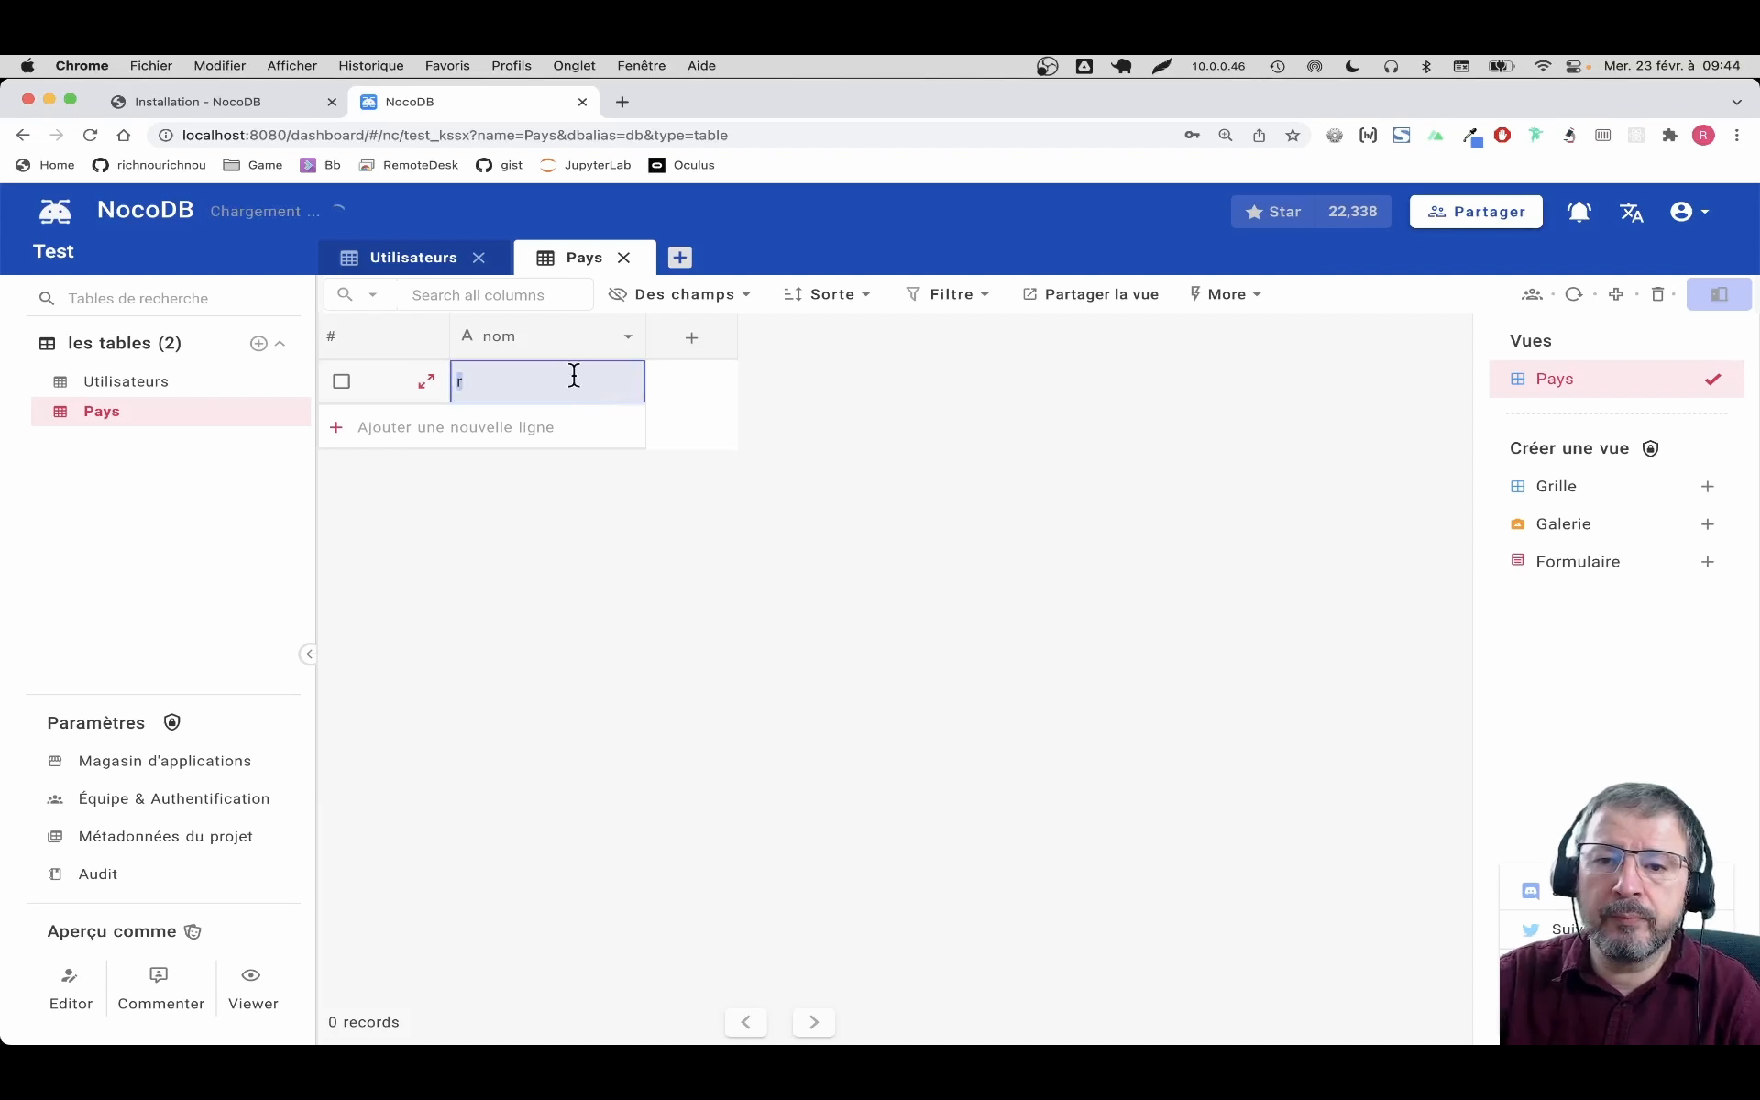
text(nce)
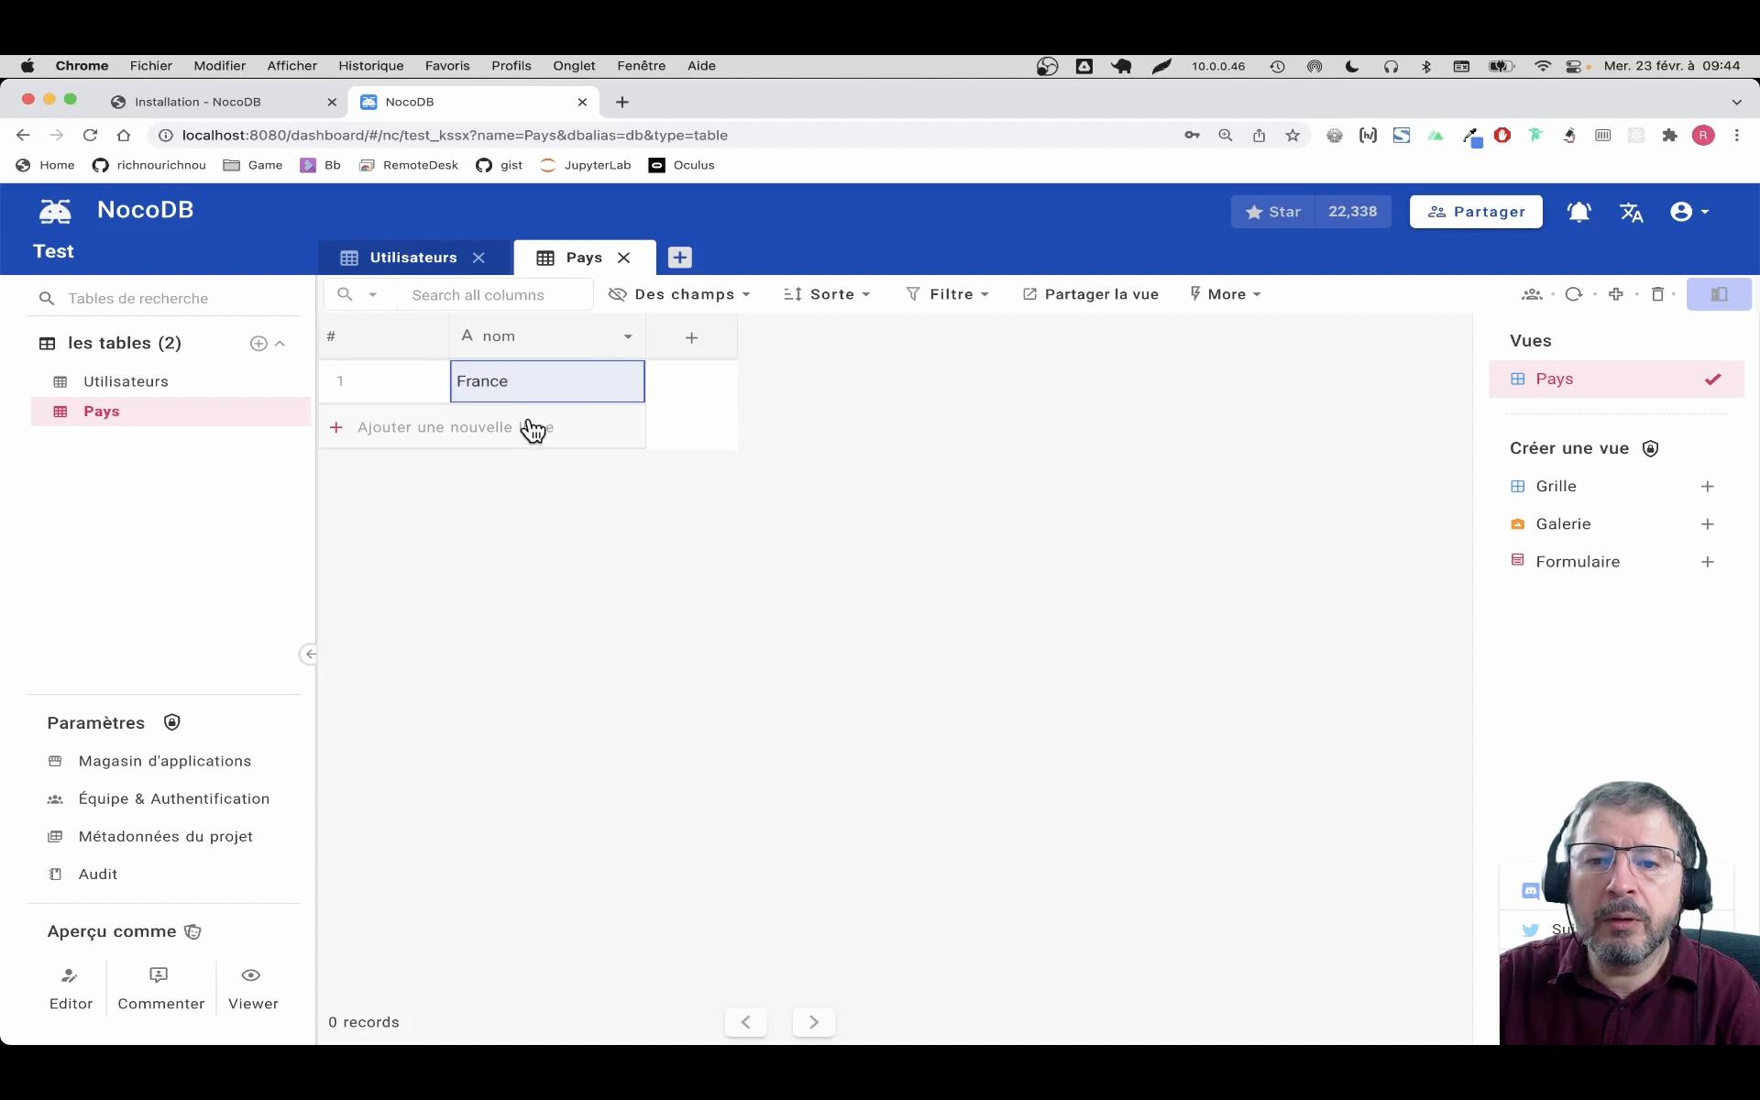
click(530, 426)
click(531, 429)
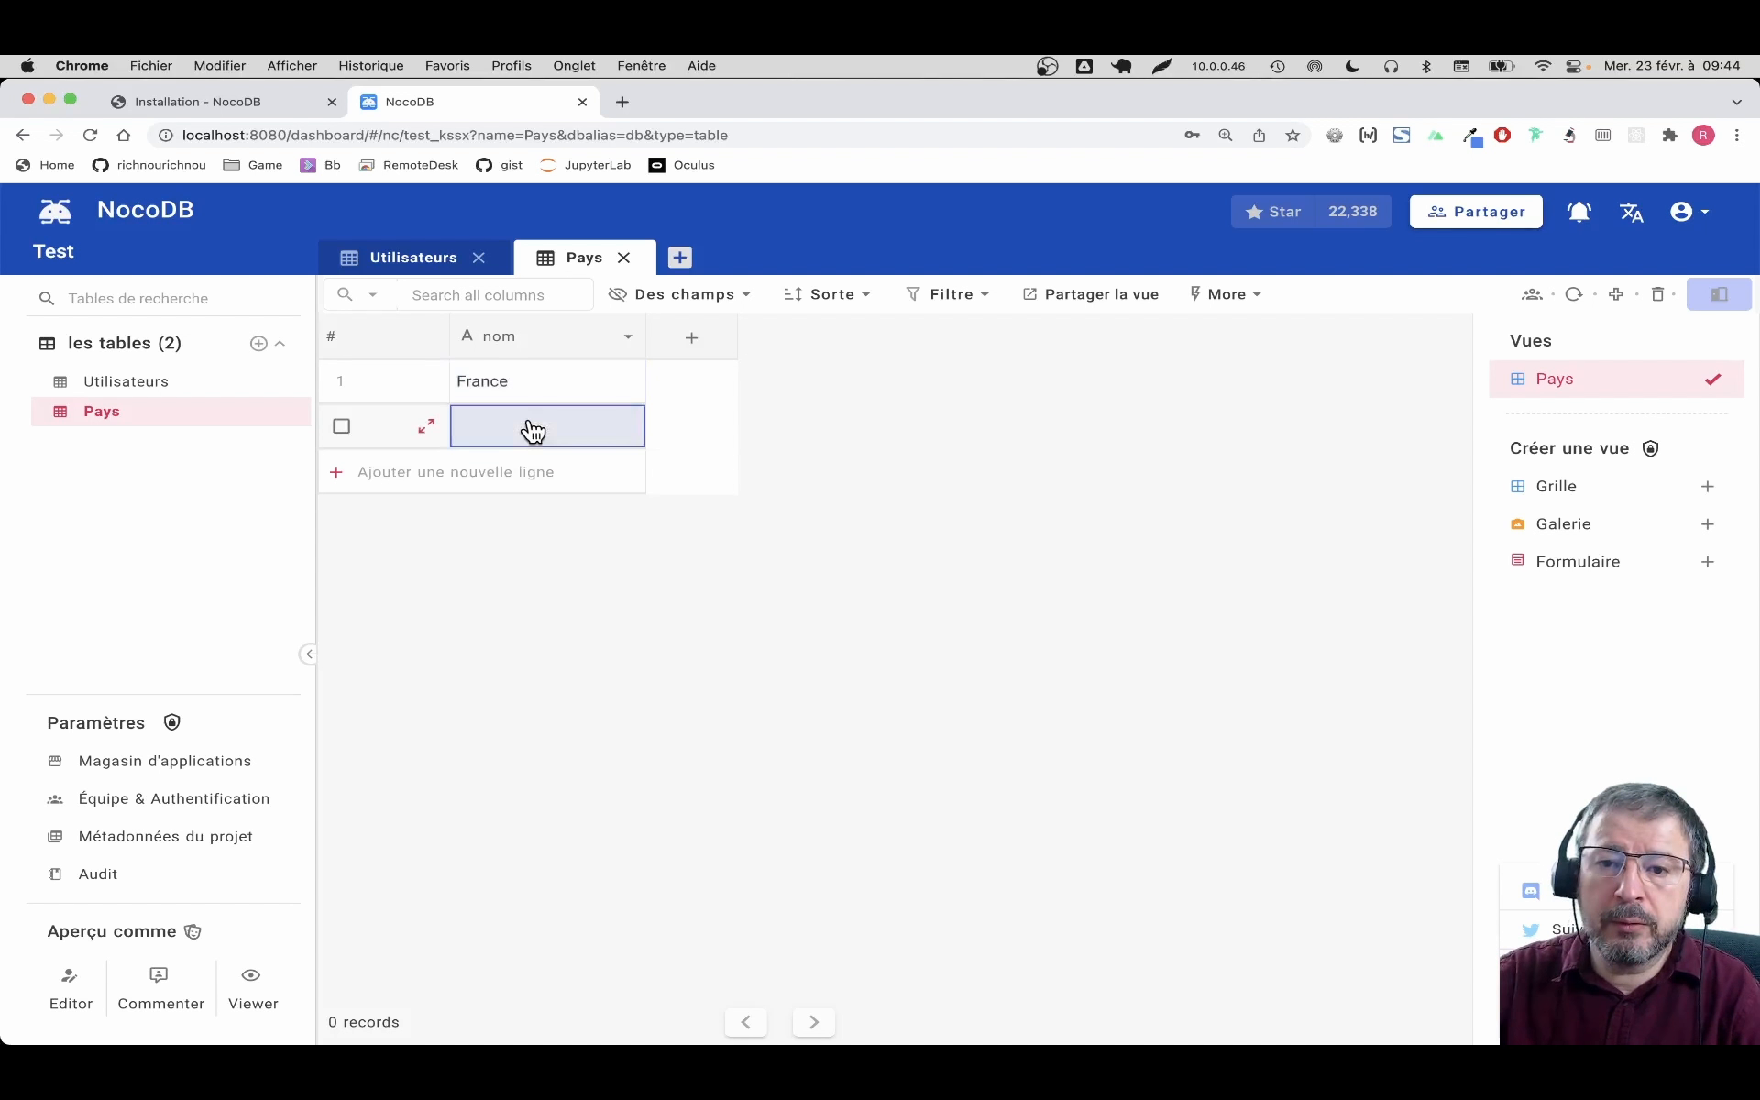
text(Belgiqu)
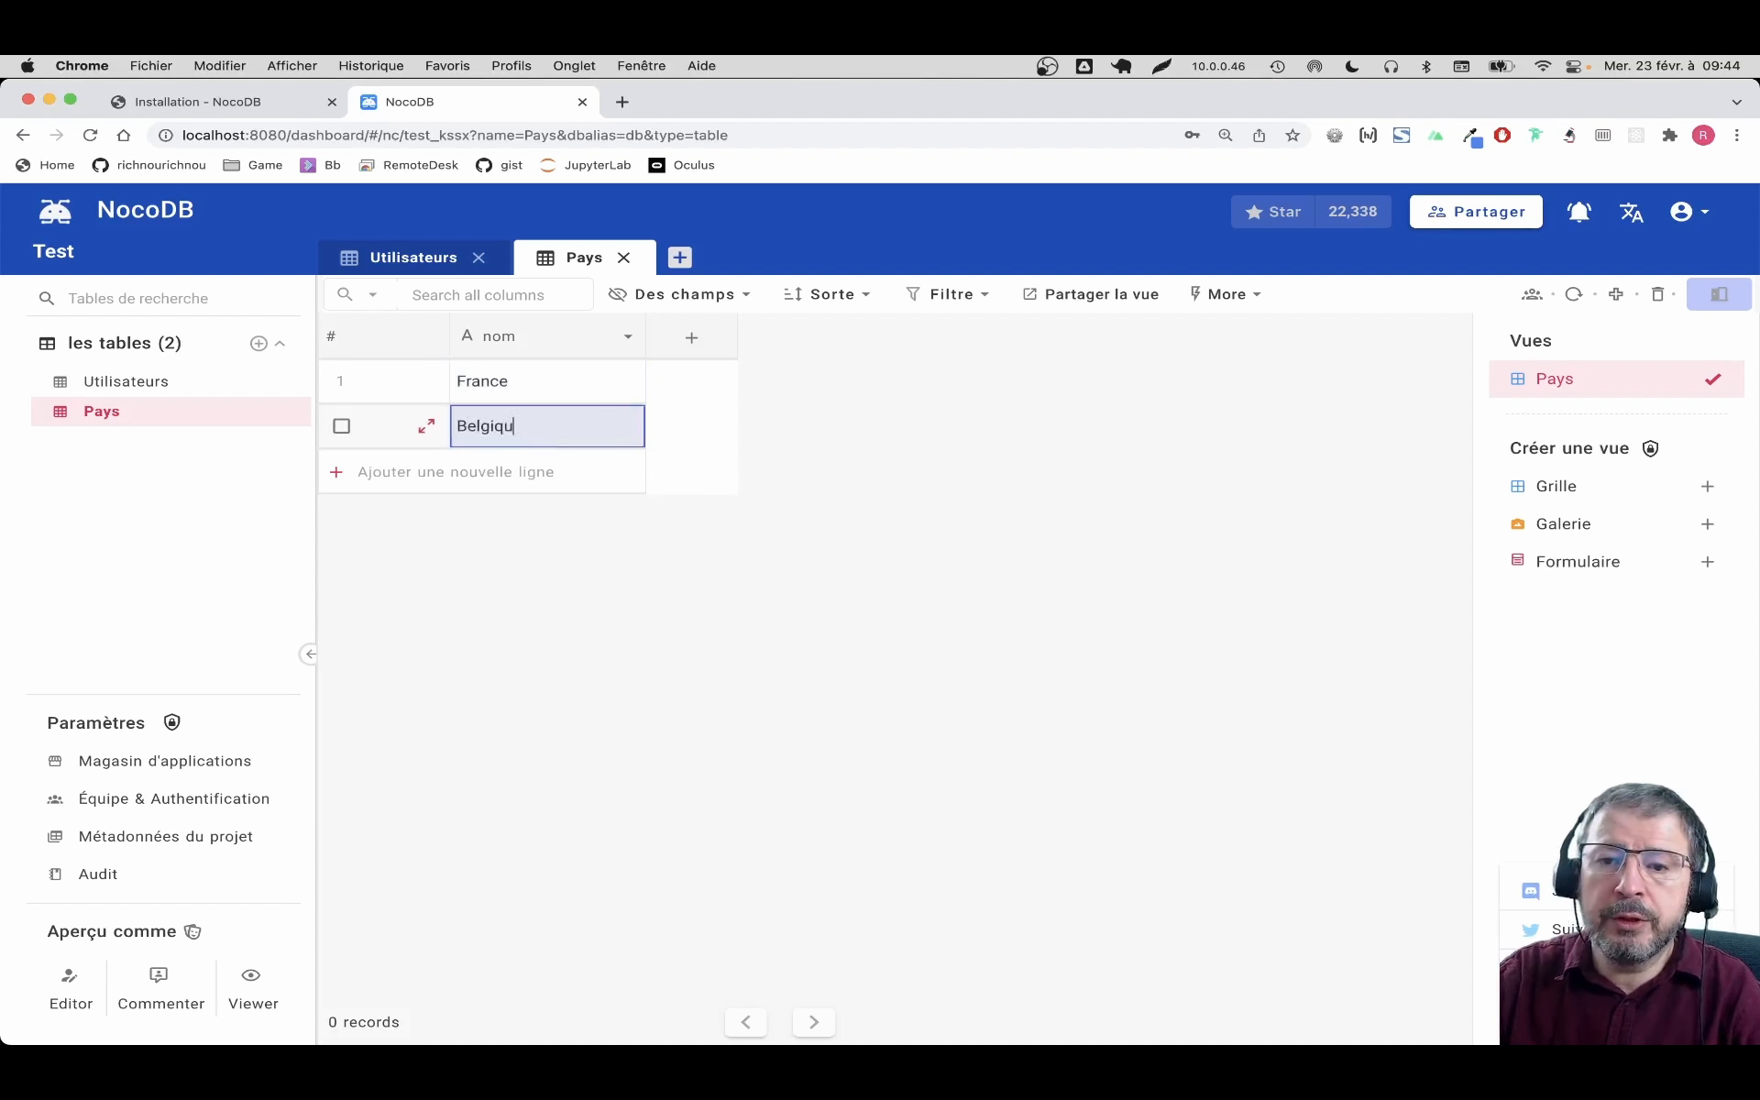